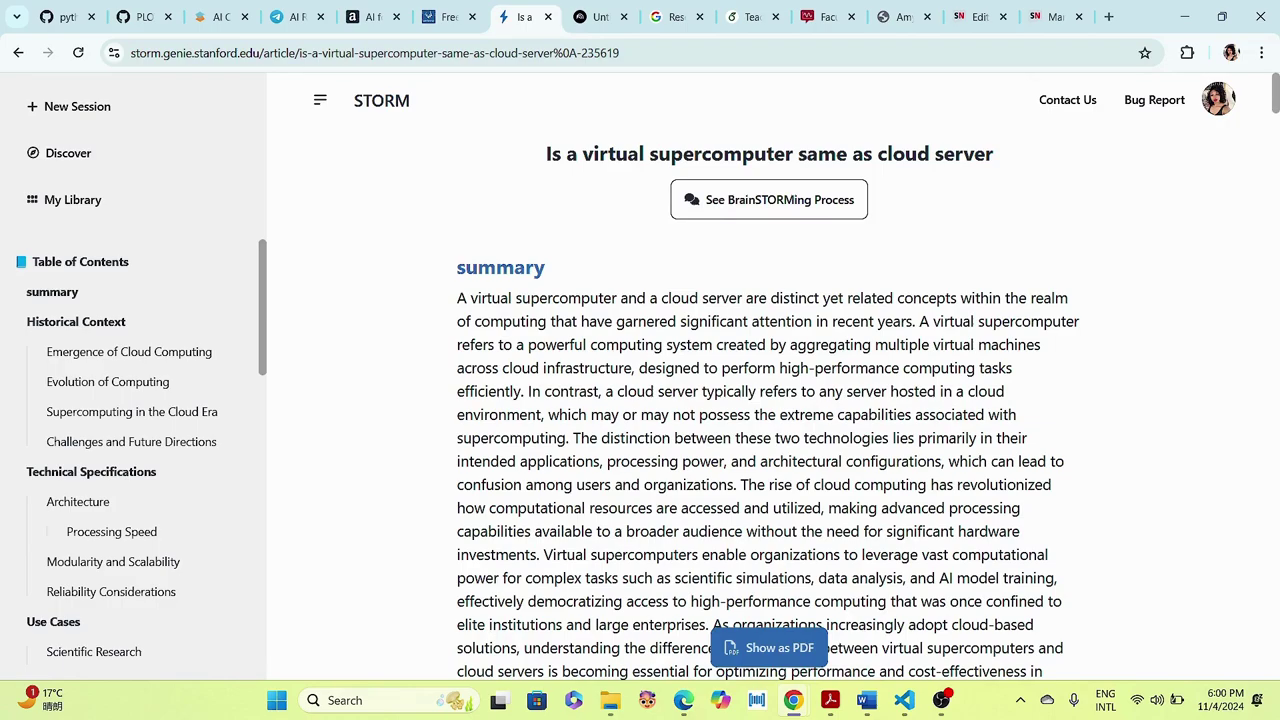
- Open ChatGPT in a new browser tab and go to its catalogue of custom GPTs
left_click(1108, 16)
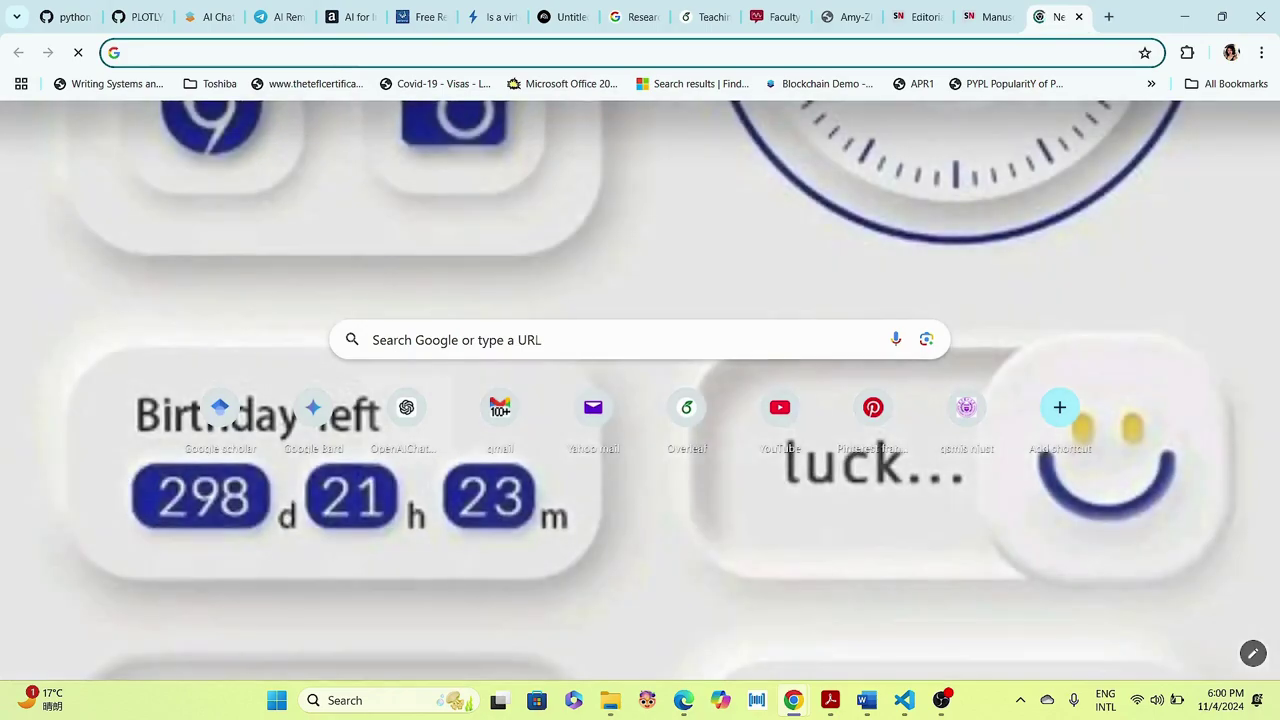
left_click(440, 392)
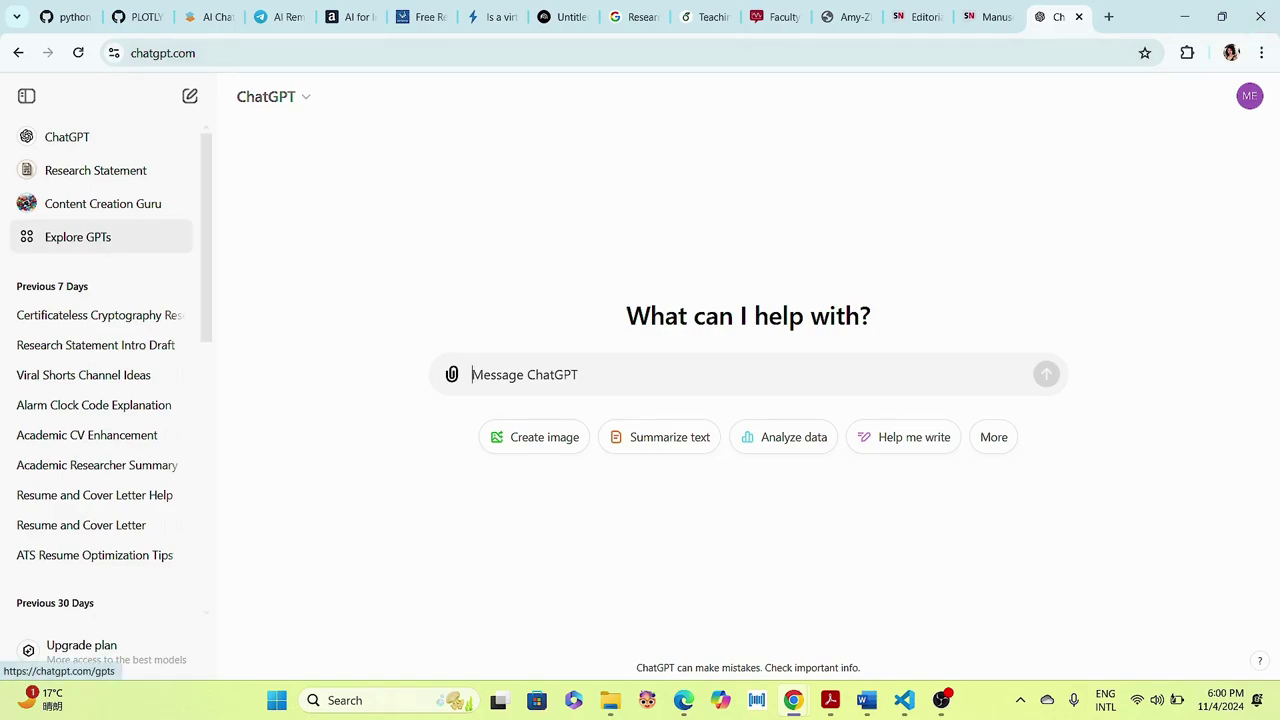
left_click(78, 237)
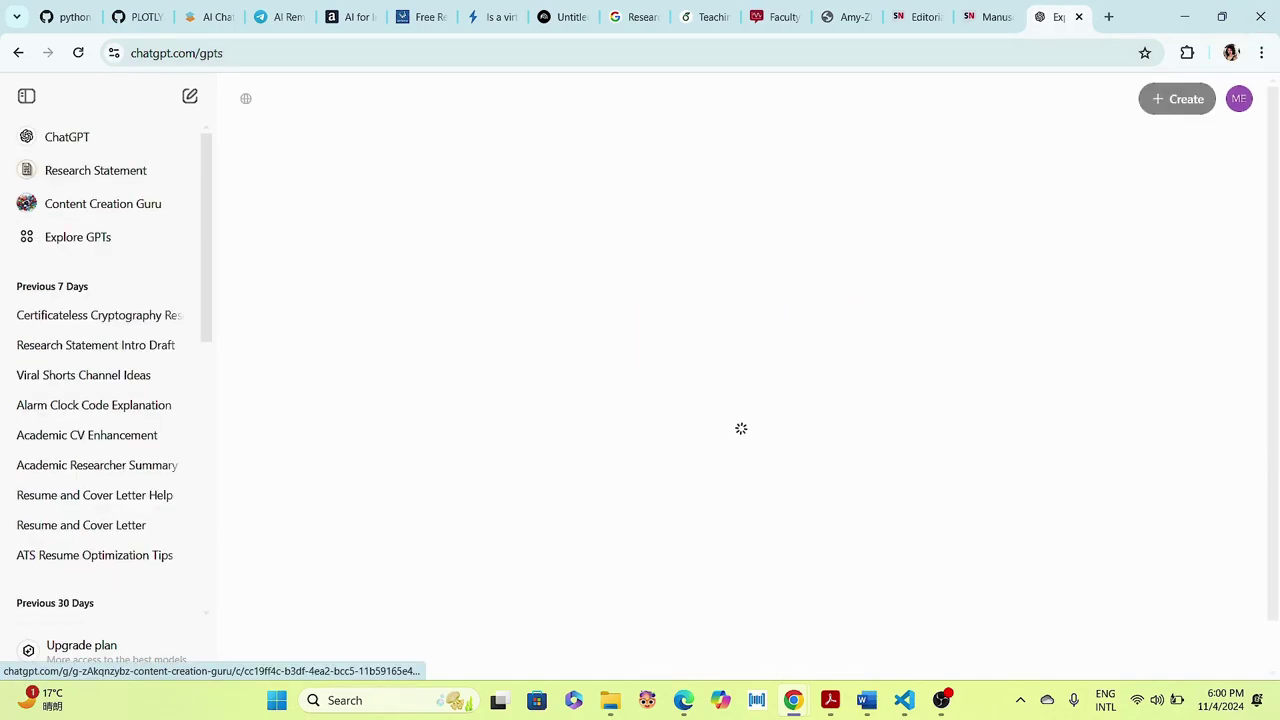
- Search the GPT catalogue for "Research statement" and start a chat with the Research Statement GPT for postdoc statements
left_click(741, 285)
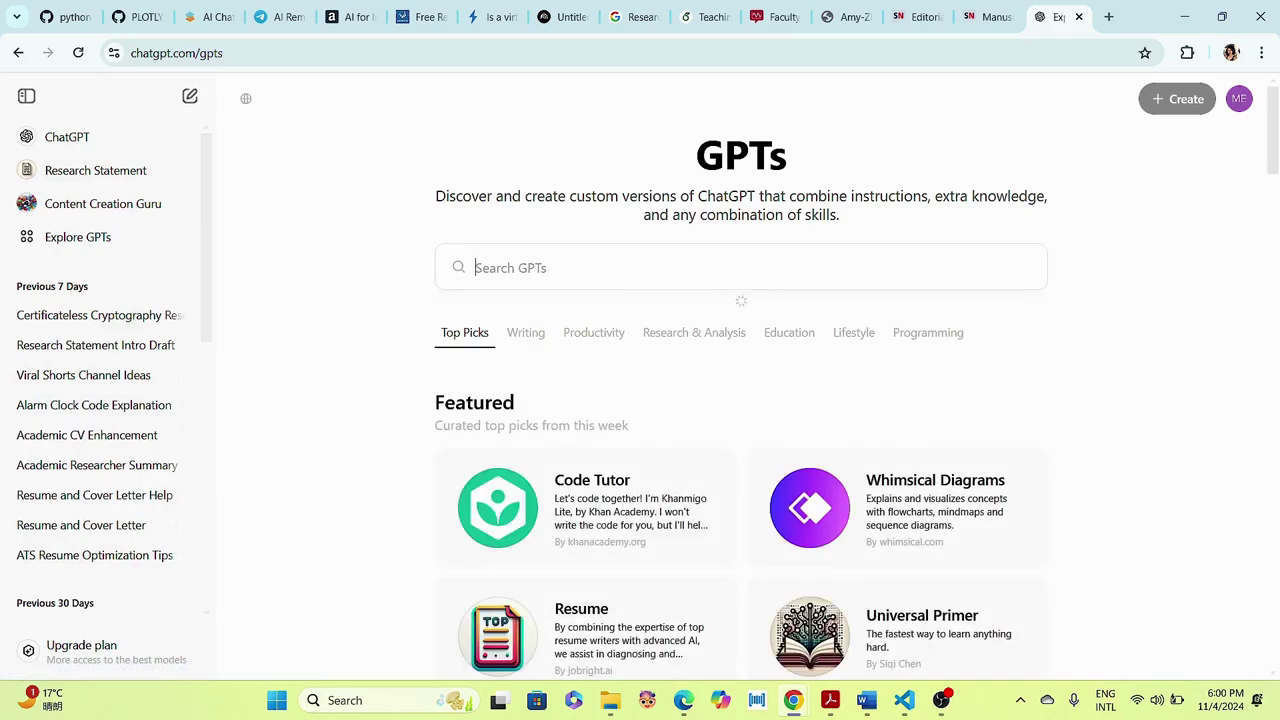
type("Research ")
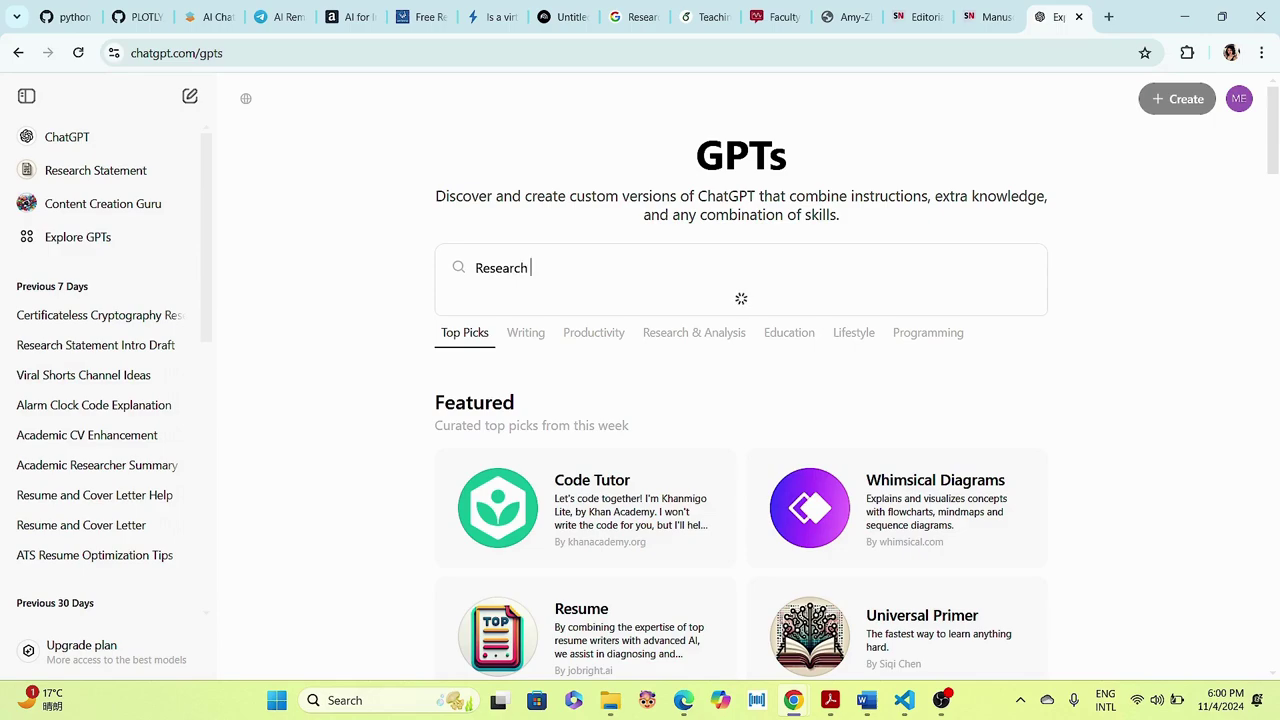
type("s")
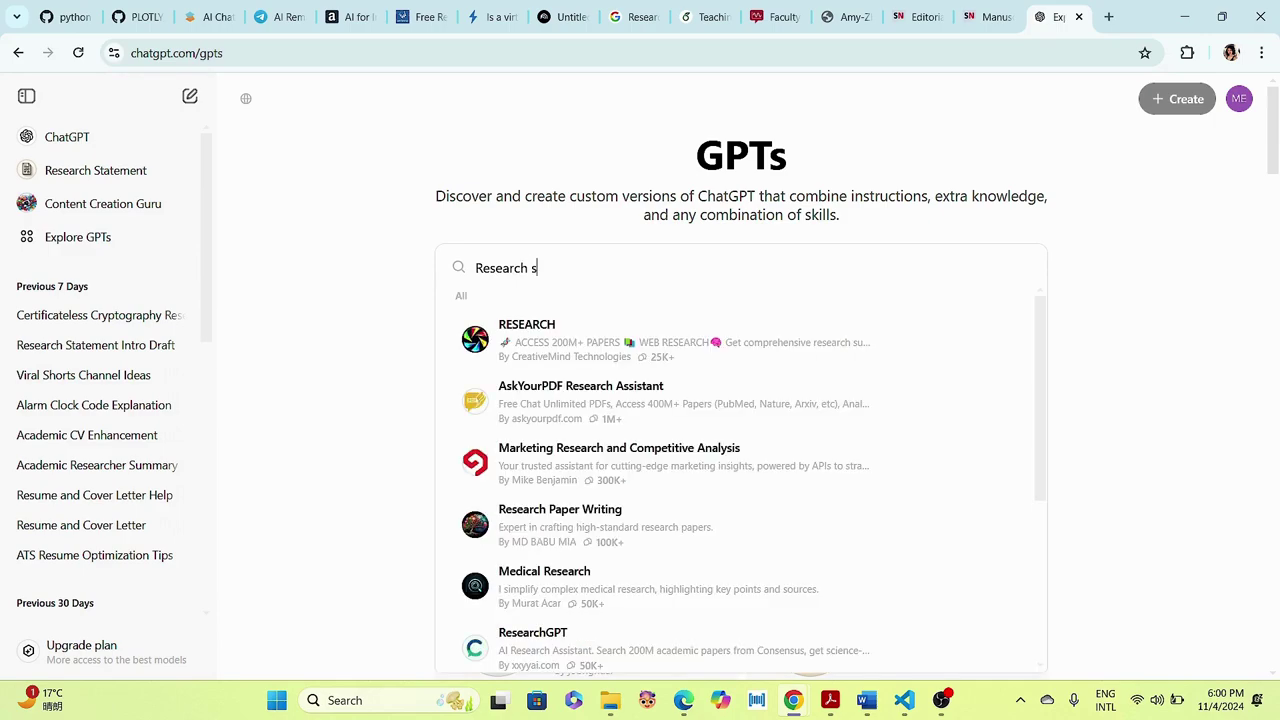
type("tat")
type("eme")
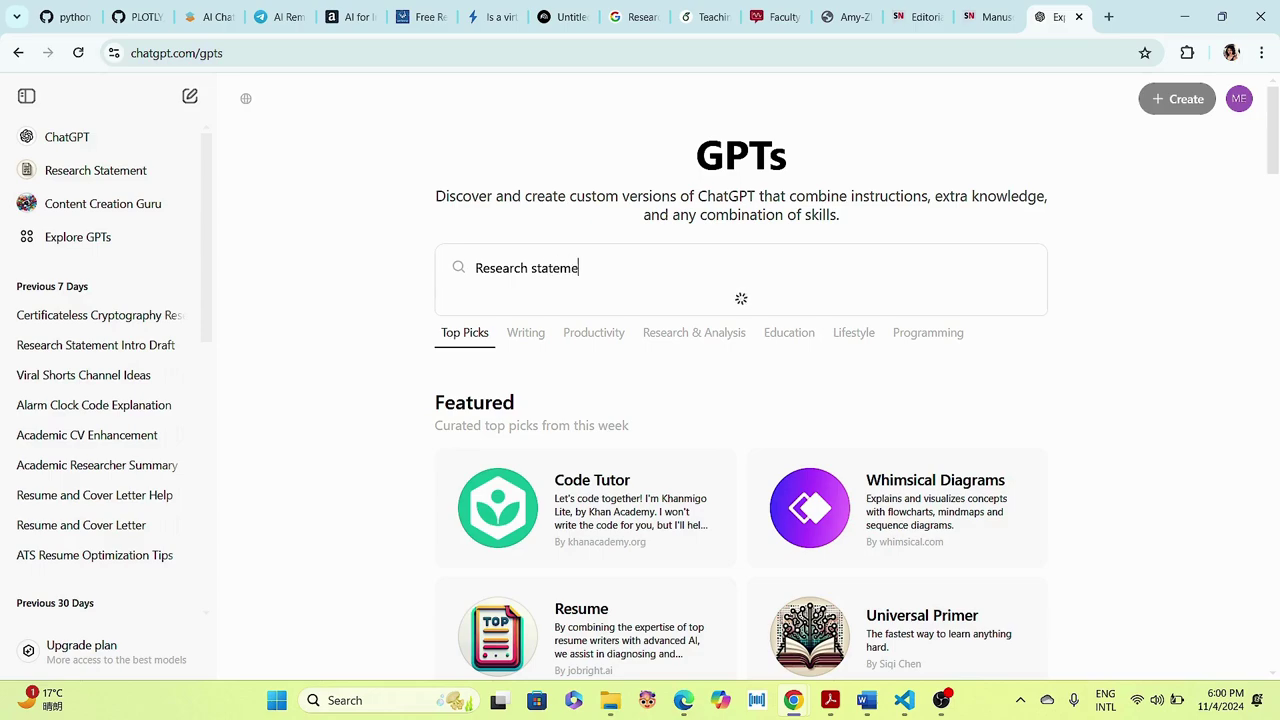
type("nt writin")
key("BackSpace")
key("BackSpace")
key("BackSpace")
key("BackSpace")
key("BackSpace")
key("BackSpace")
key("BackSpace")
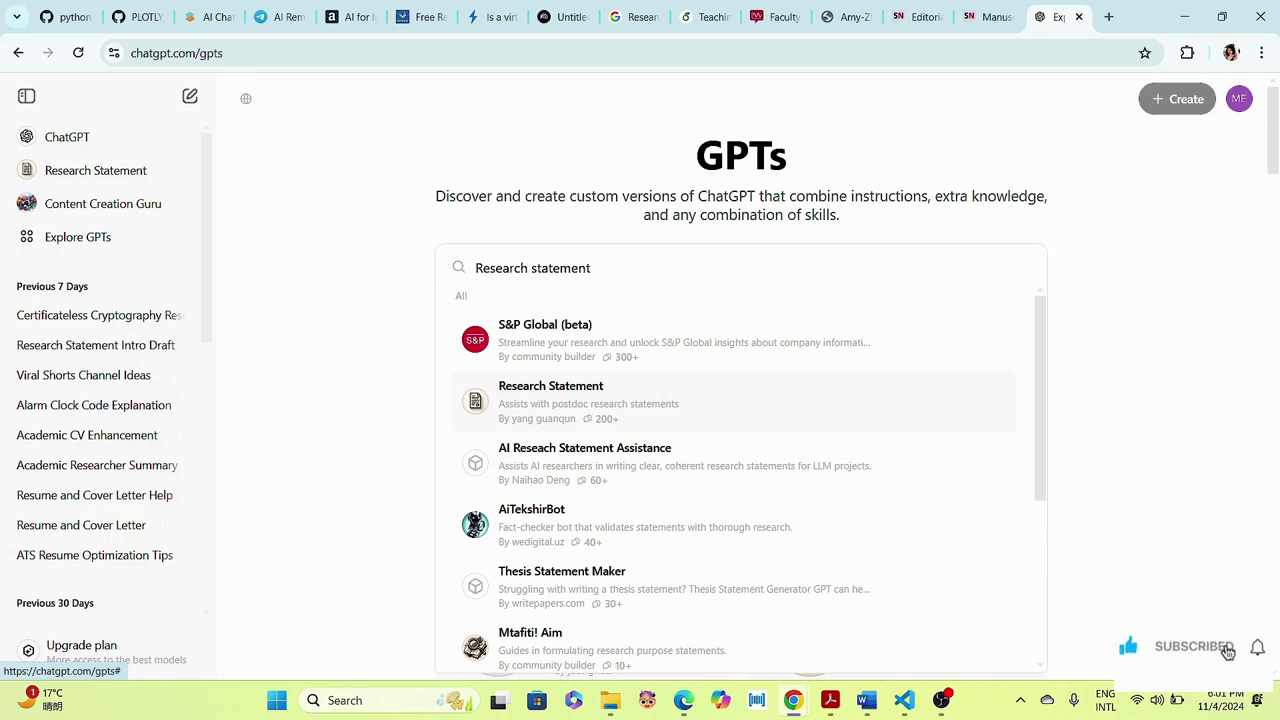
scroll(735, 405, "down", 3)
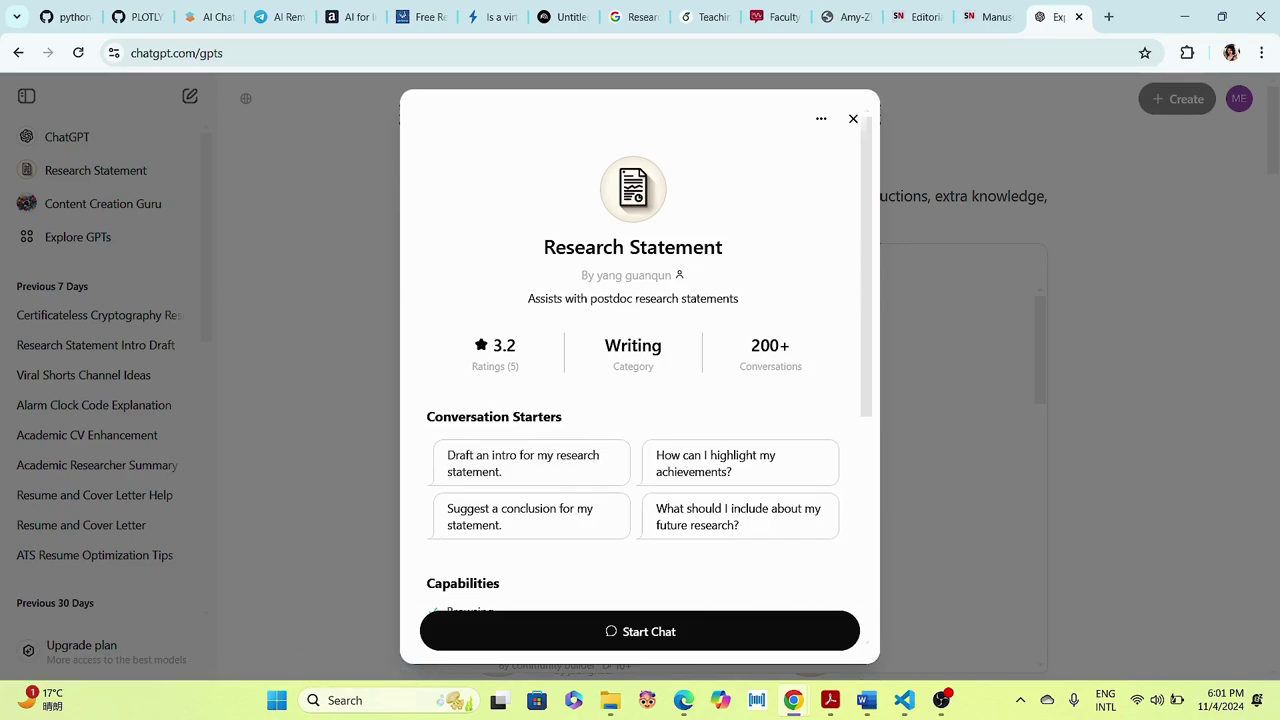
left_click(639, 630)
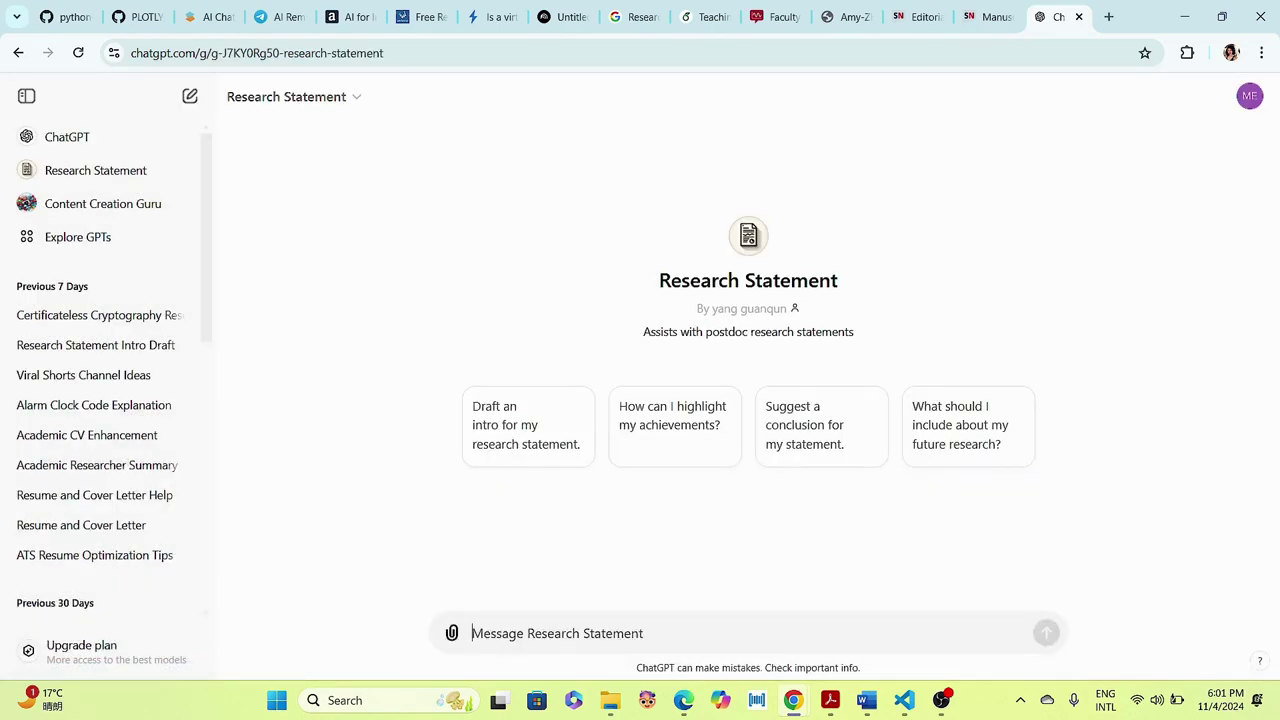
- Review the Criteria for Success and Structure Diagram sections of the MIT EECS Faculty Application: Research Statement guide
left_click(776, 16)
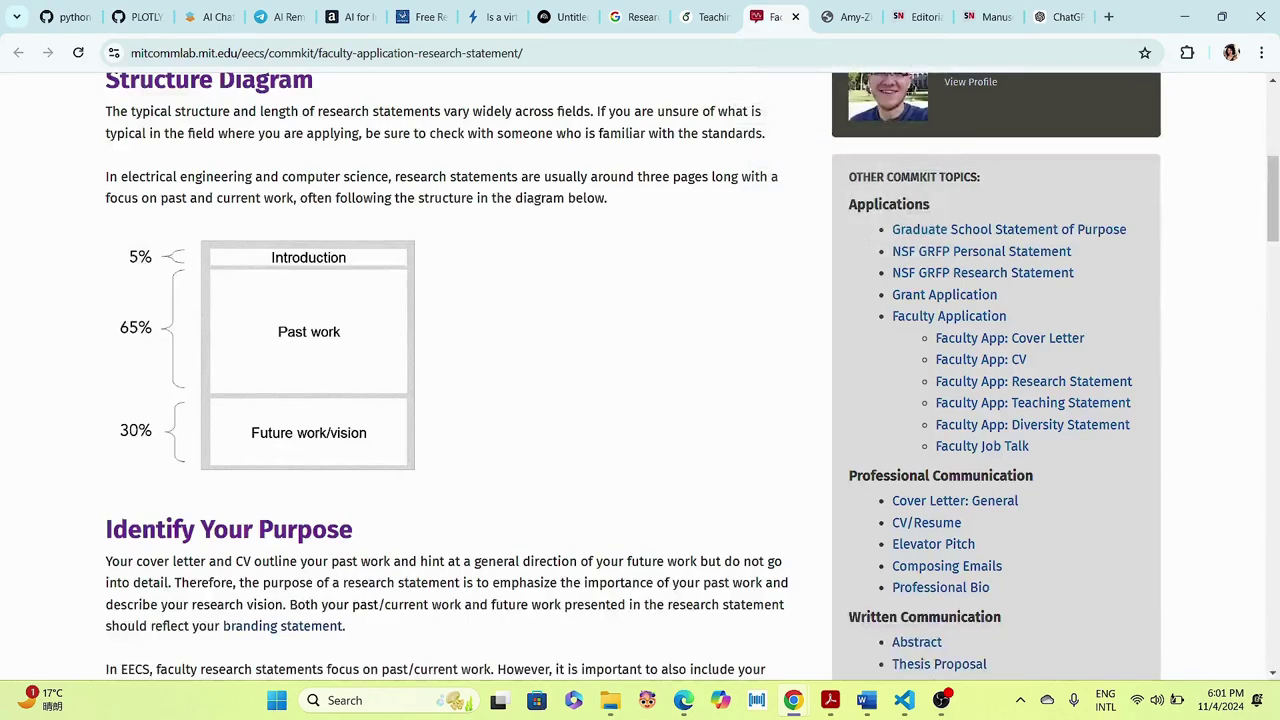
left_click_drag(1272, 199, 1272, 128)
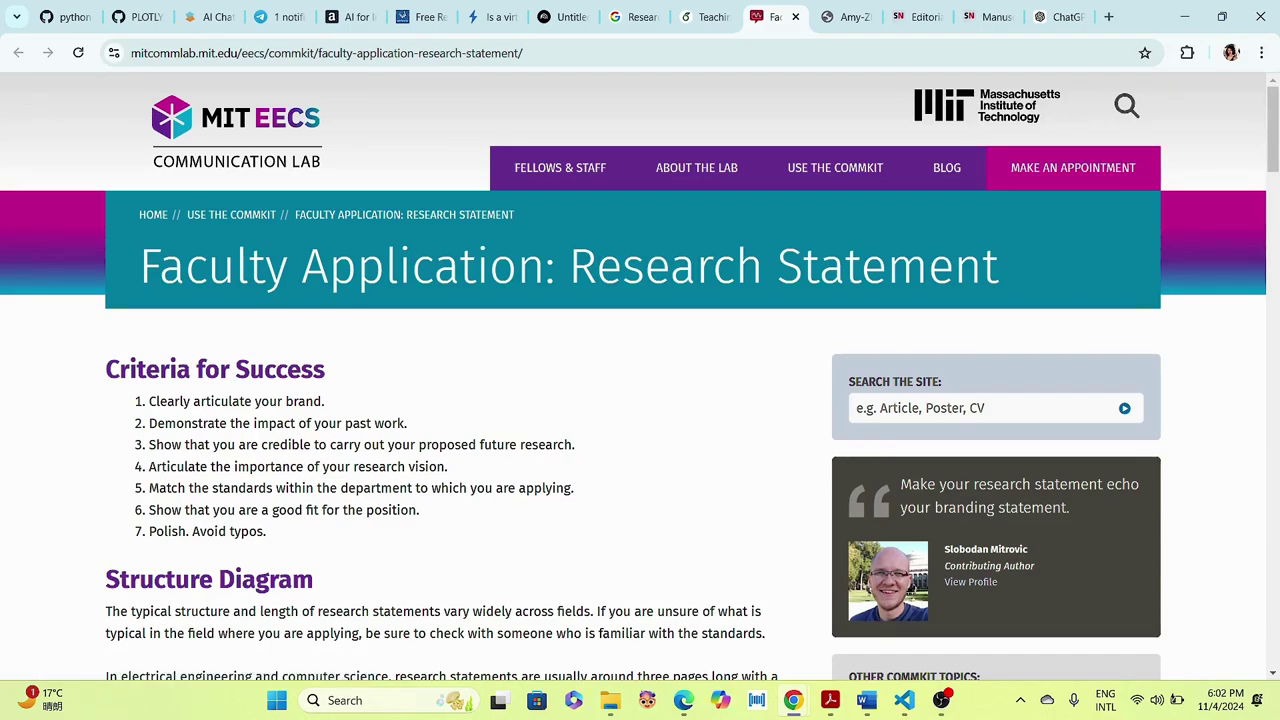
scroll(640, 400, "down", 2)
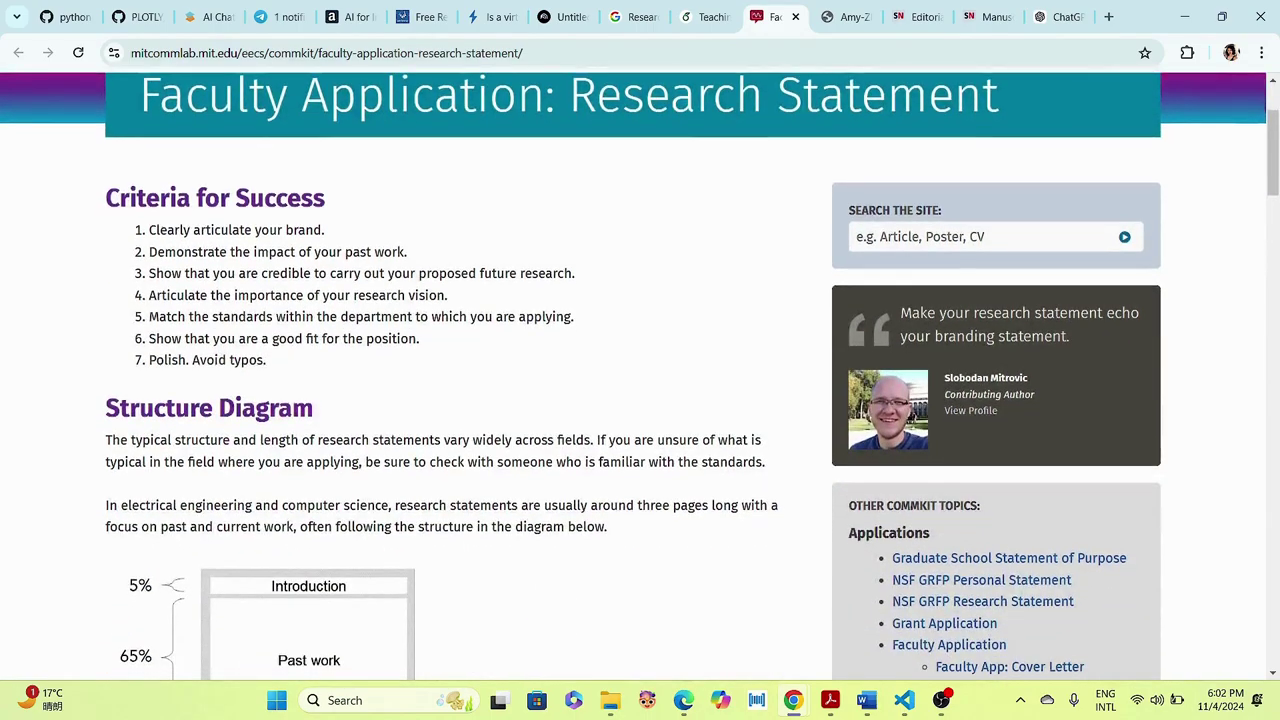
scroll(640, 400, "down", 4)
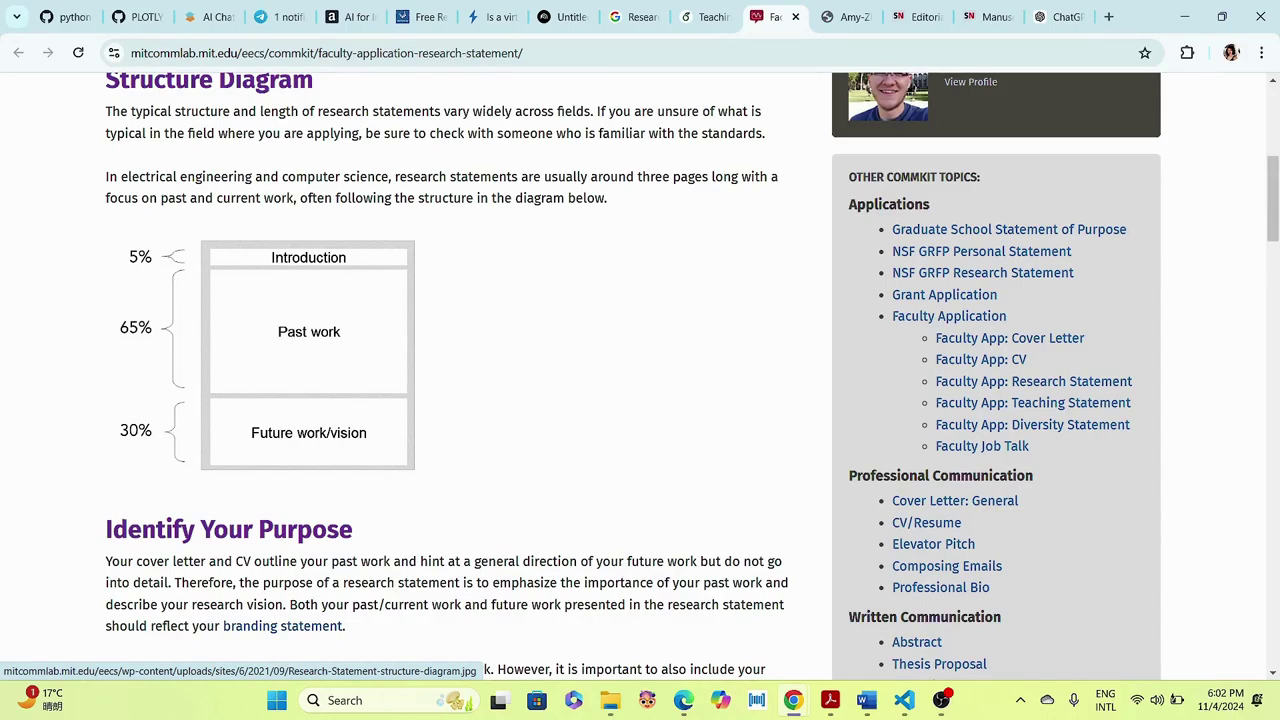
- Read through the guide's advice on audience, the hourglass concept and formatting, down to Resources and Annotated Examples
scroll(308, 350, "down", 6)
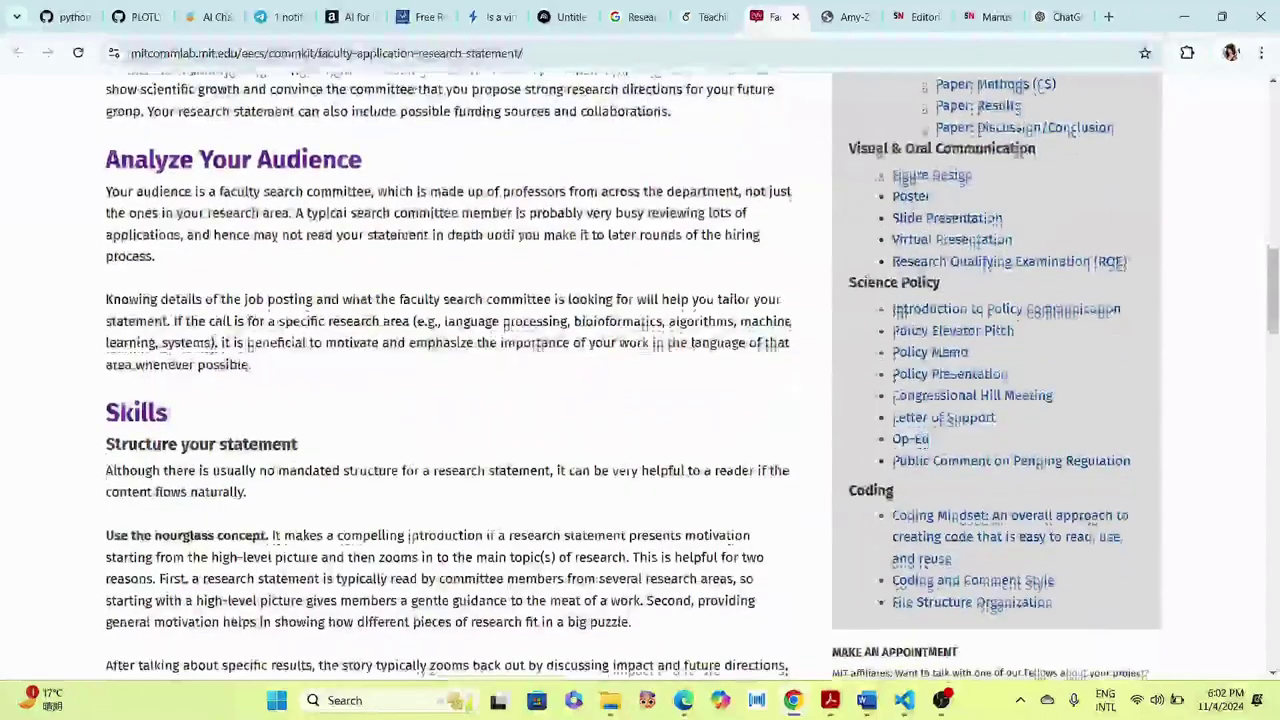
scroll(640, 380, "down", 5)
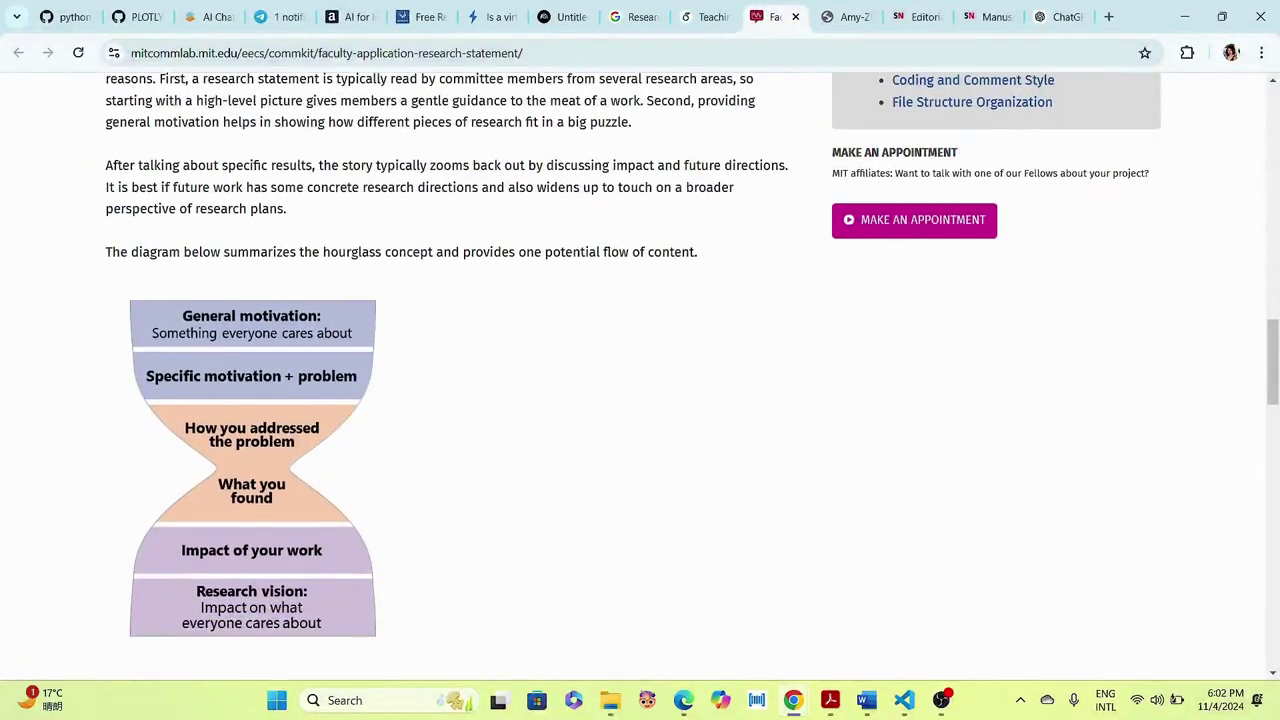
scroll(640, 380, "up", 2)
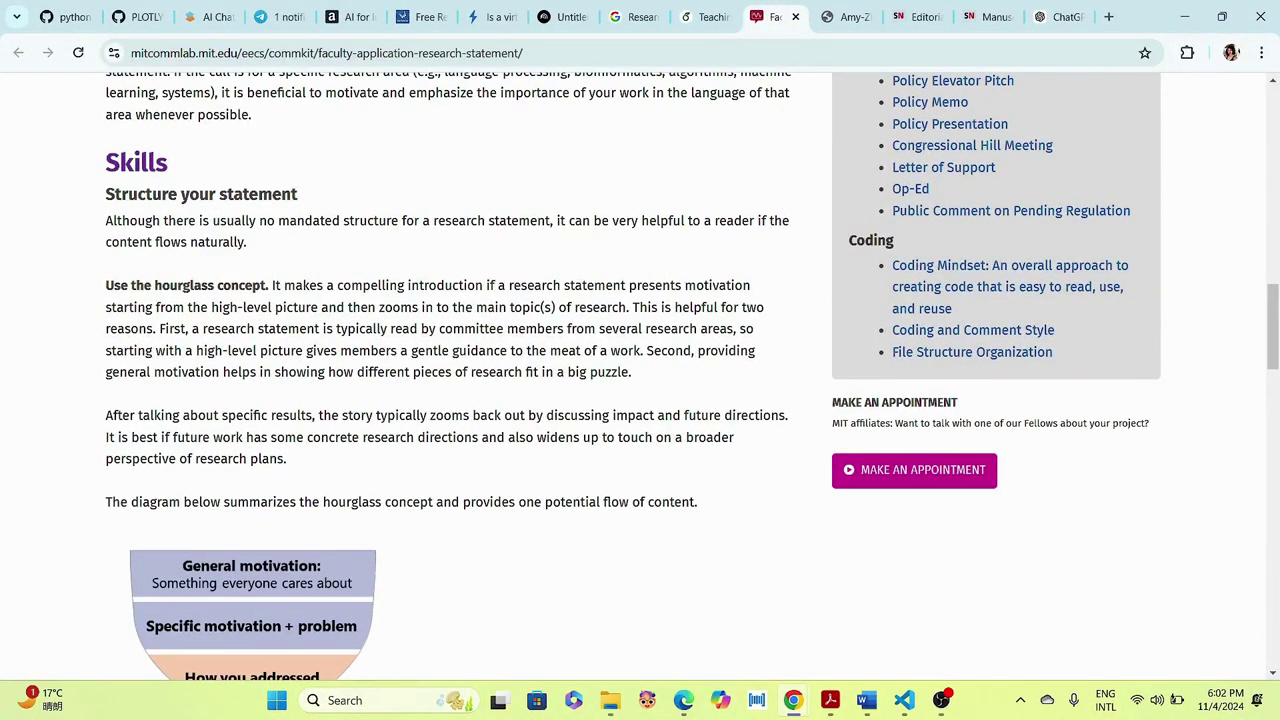
scroll(640, 380, "down", 4)
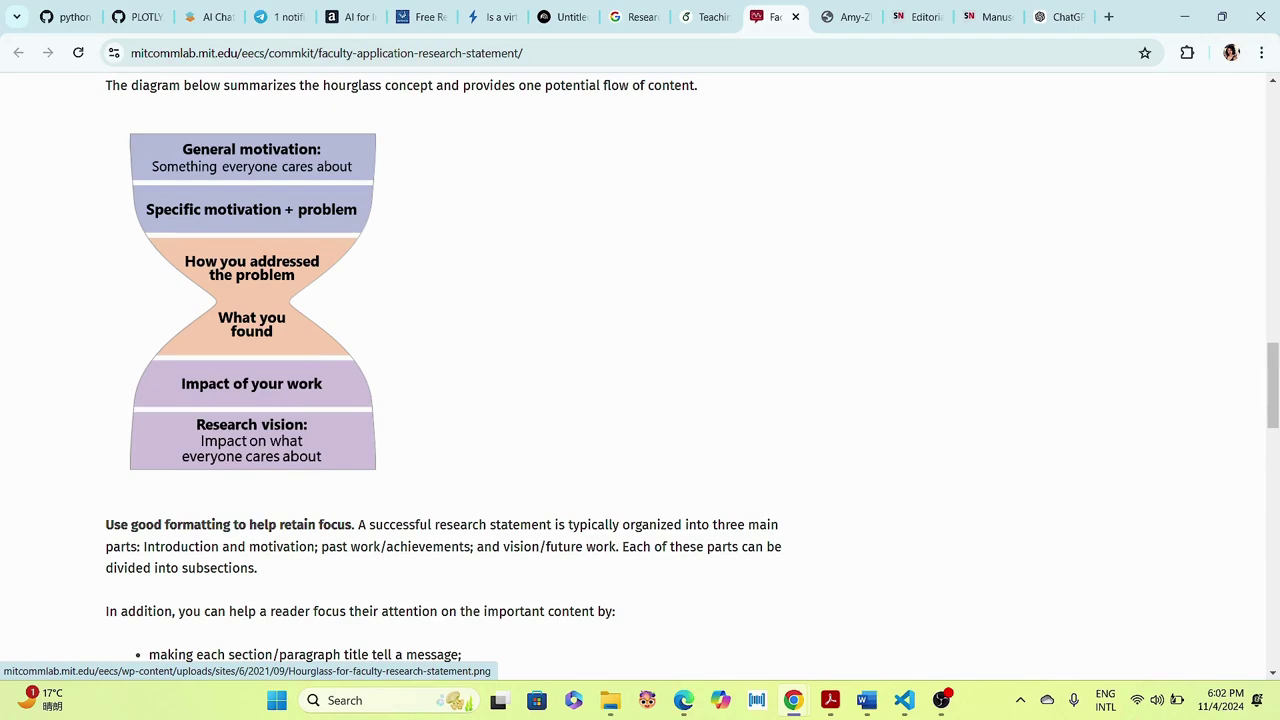
scroll(252, 300, "down", 3)
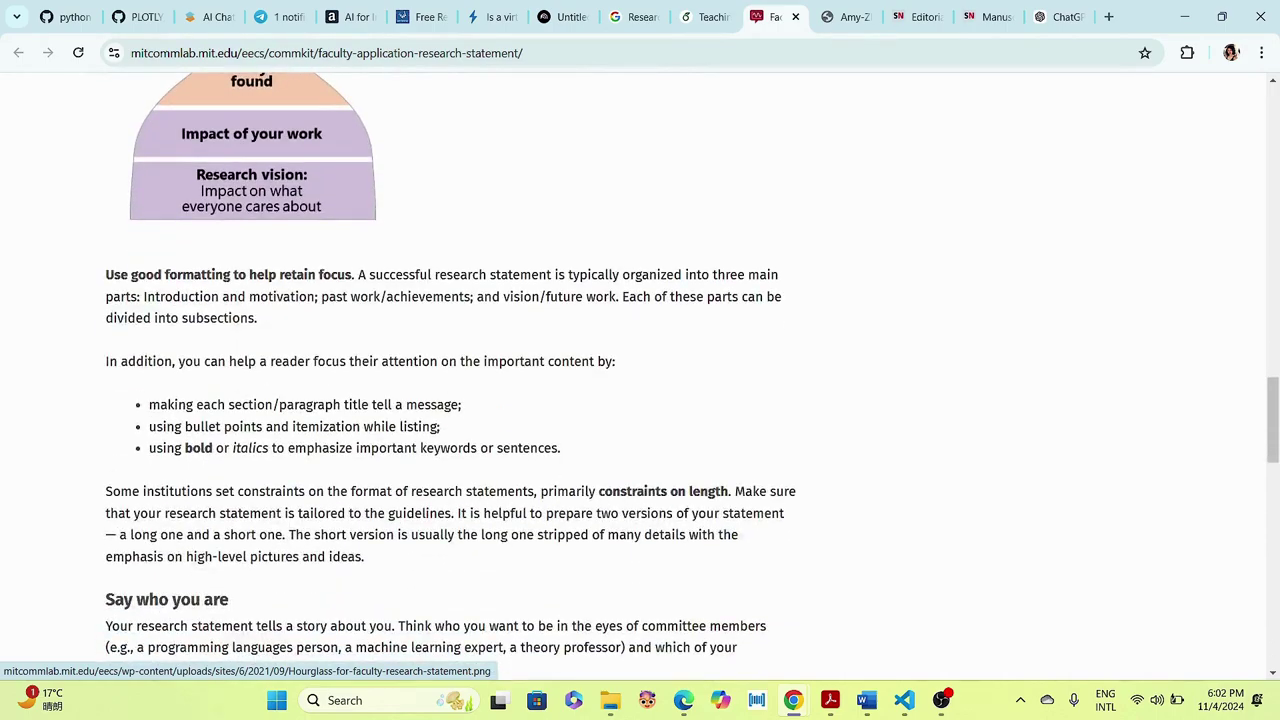
scroll(252, 300, "up", 3)
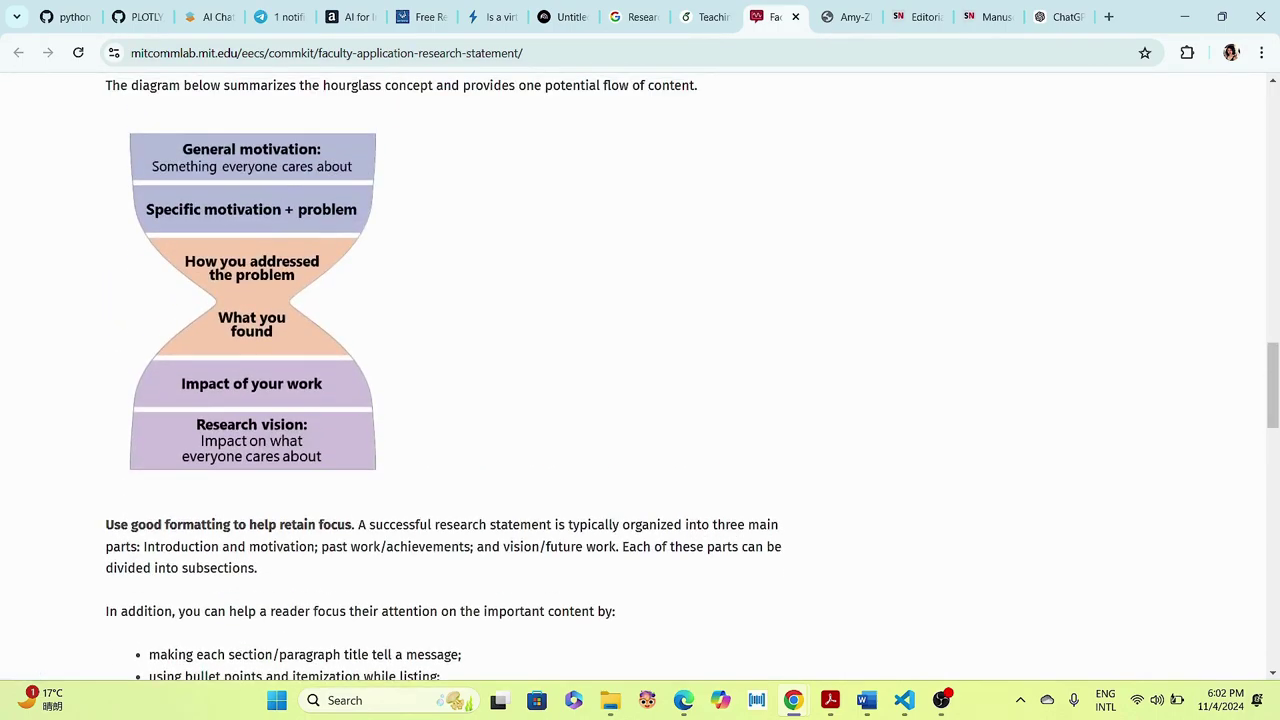
scroll(640, 379, "down", 15)
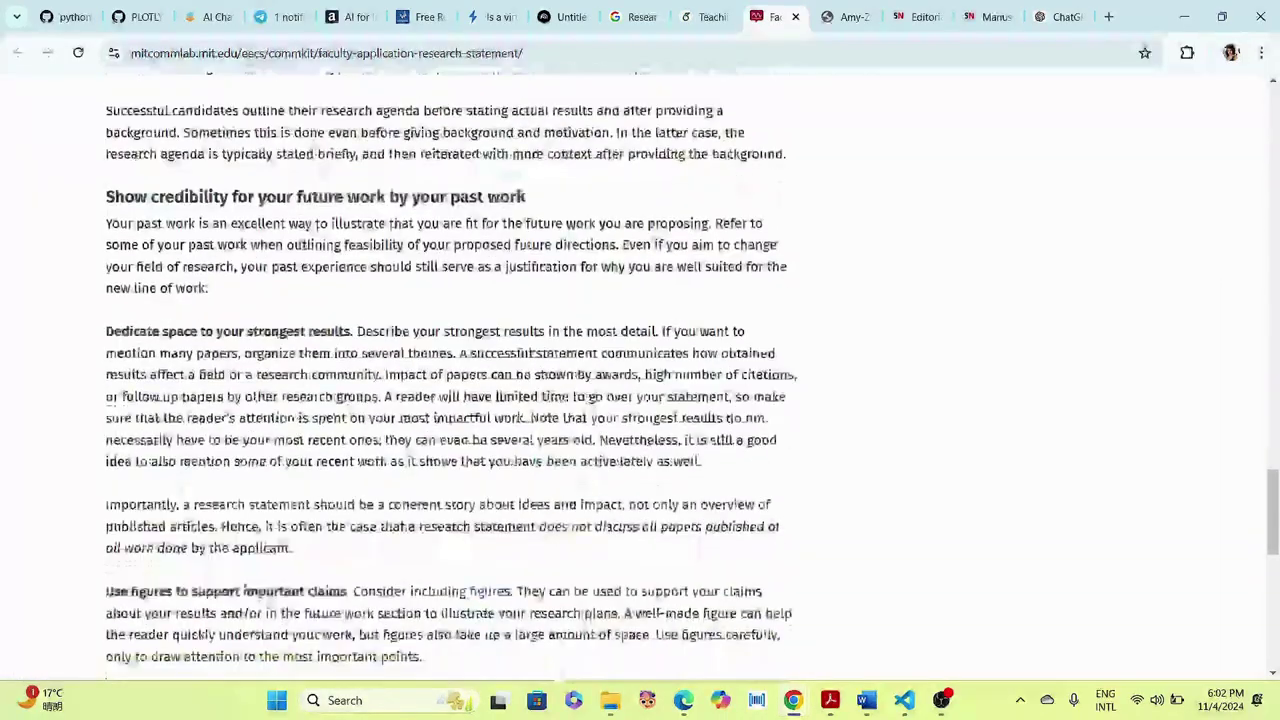
scroll(640, 379, "down", 2)
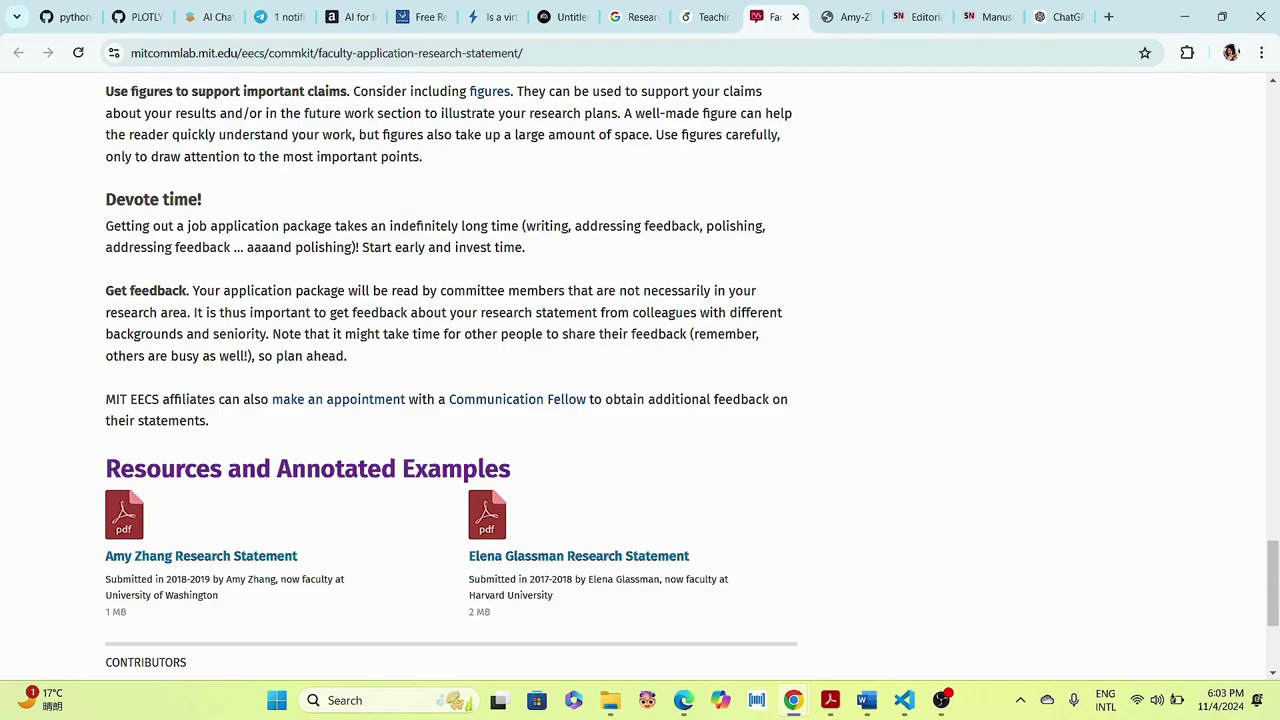
- Look at the annotated research statement PDF example, and return to the hourglass diagram in the MIT guide
left_click(846, 16)
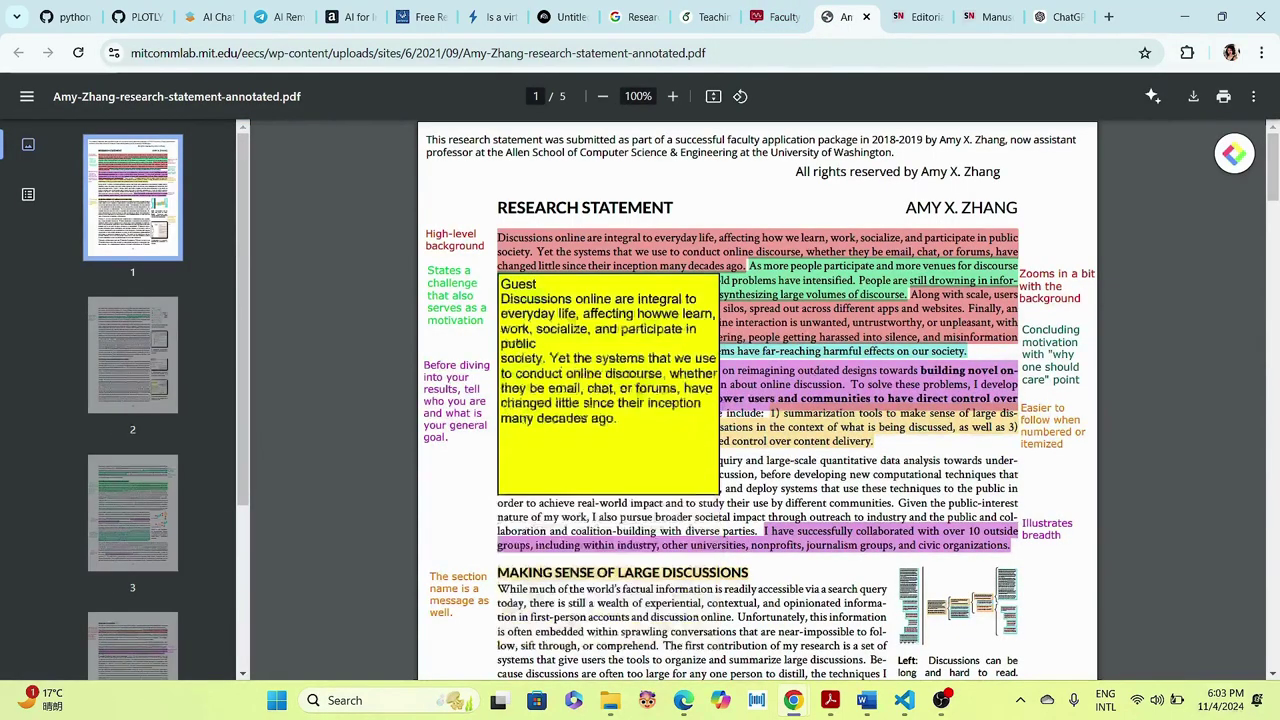
key("ctrl+shift+Tab")
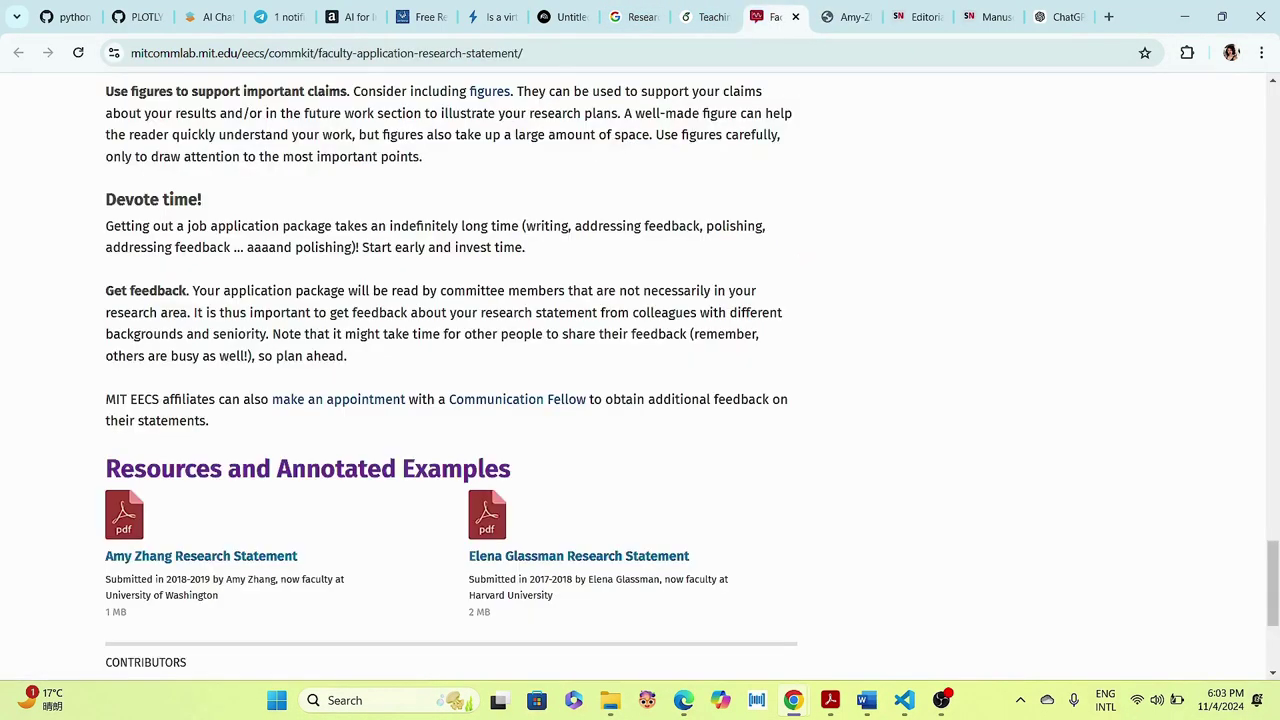
scroll(640, 380, "up", 5)
scroll(250, 380, "up", 5)
scroll(250, 380, "up", 5)
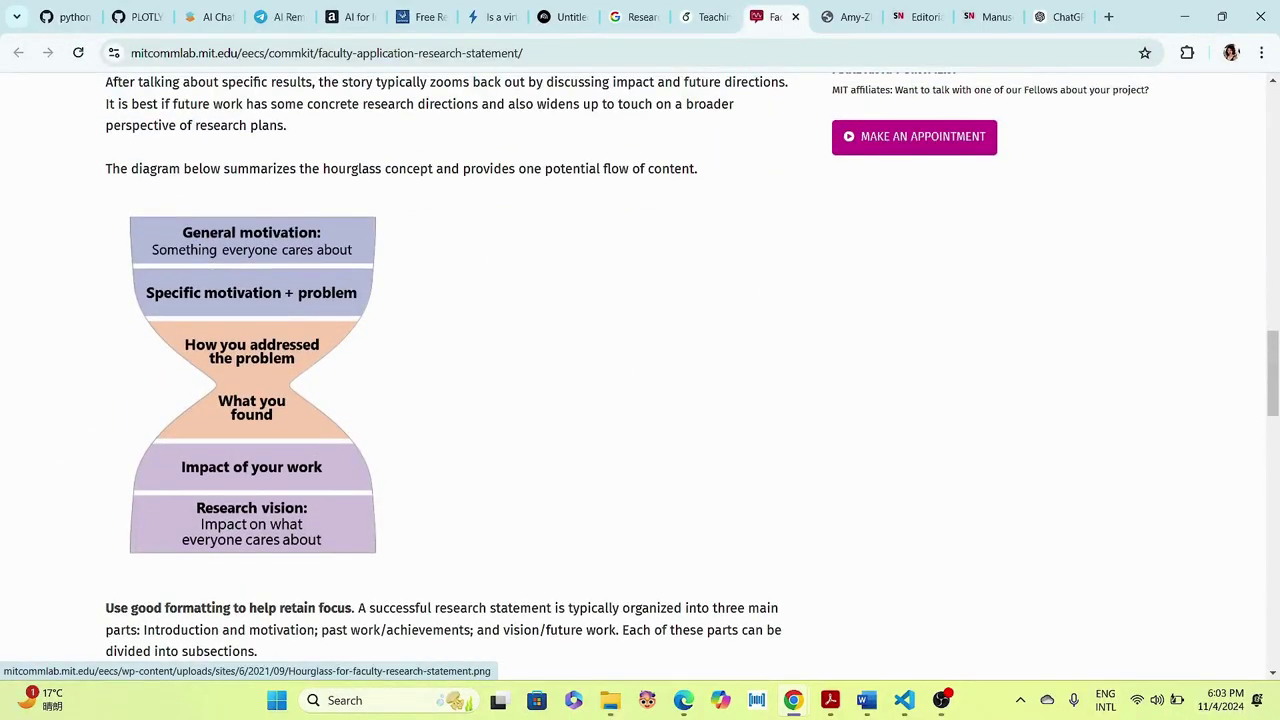
- In the Research Statement chat, write a prompt for an intro on AI models solving Electronic Vehicles security issues, covering motivation, problems, solutions and achievements
key("ctrl+Tab")
key("ctrl+Tab")
key("ctrl+Tab")
key("ctrl+Tab")
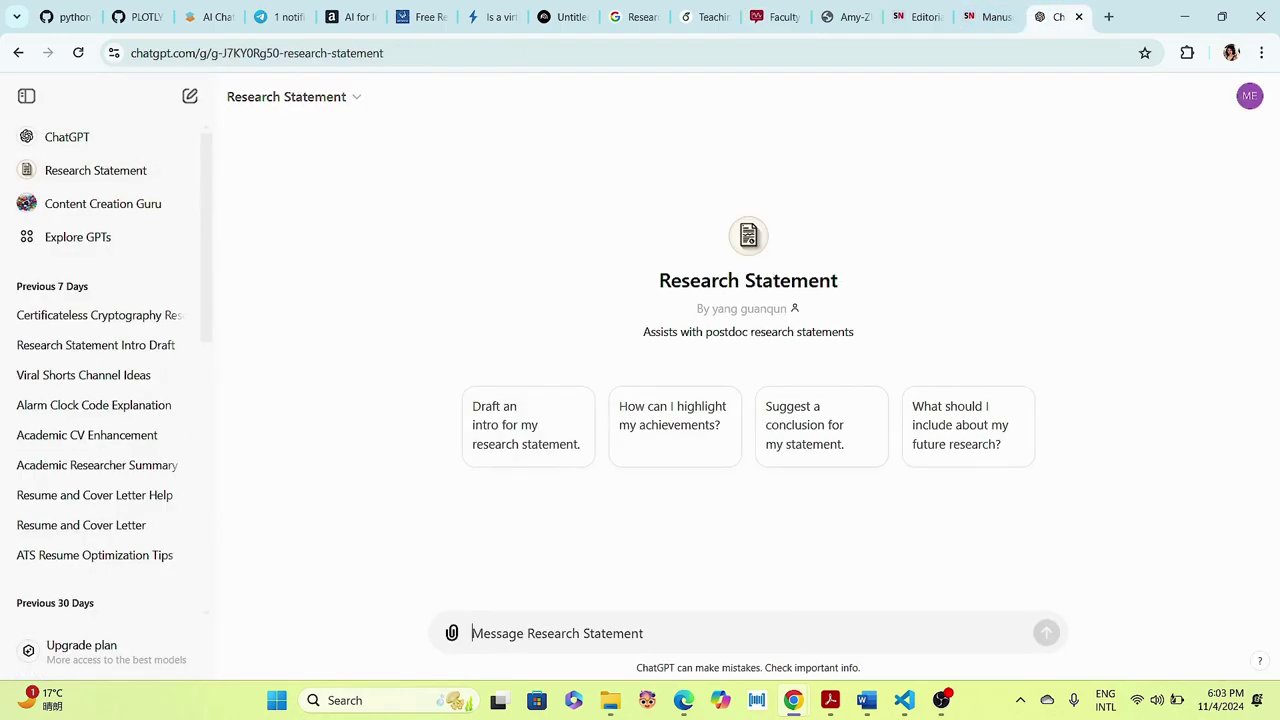
type("Draft")
type("a ")
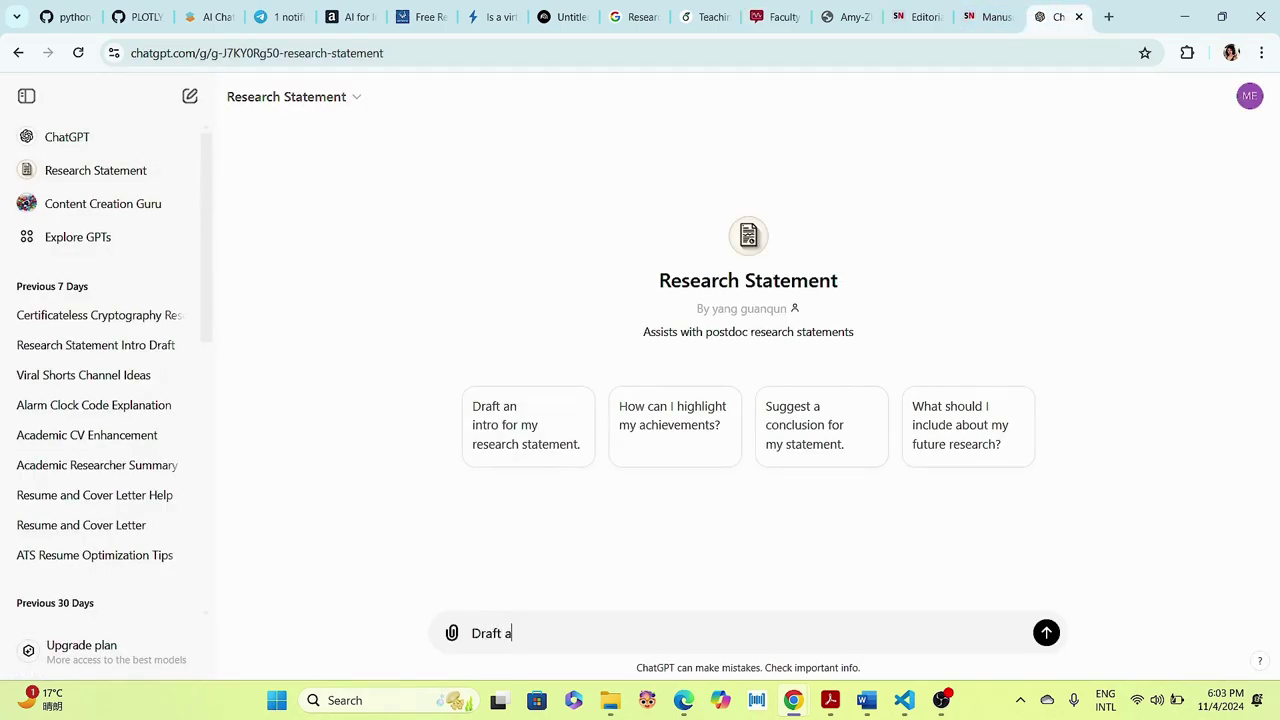
type("n i")
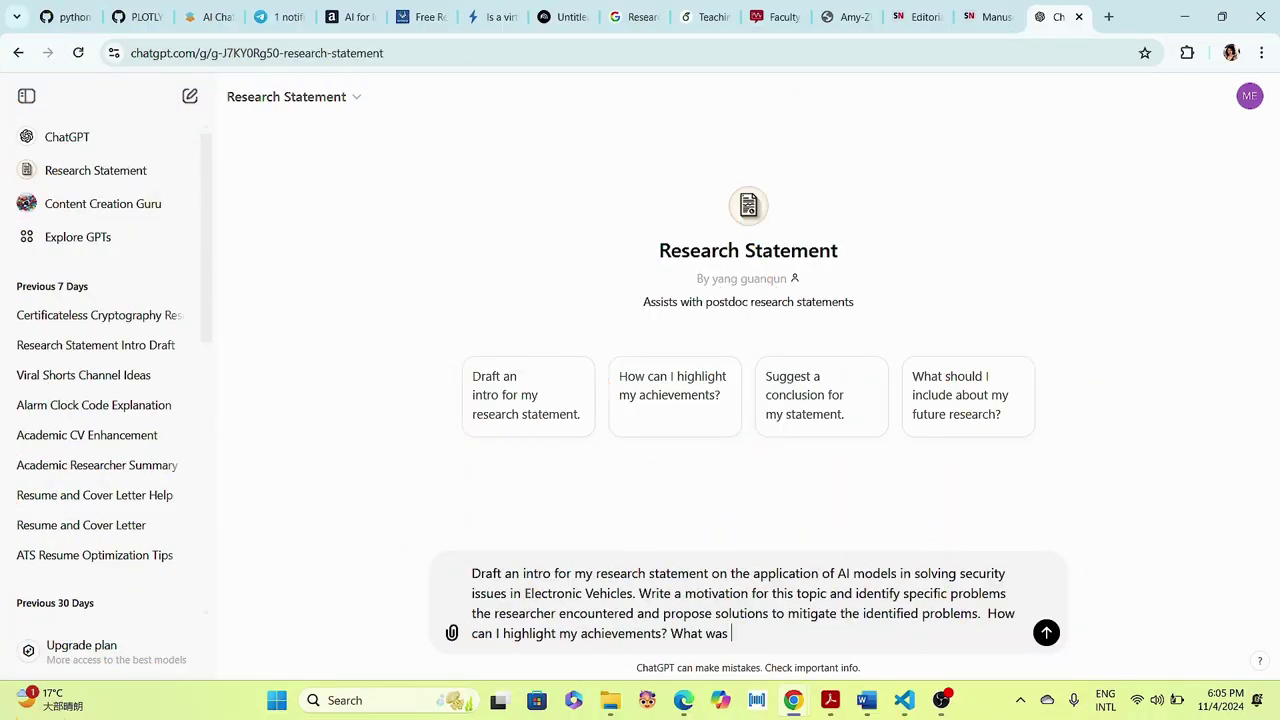
- Complete the prompt's last question as "What was the outcome of the proposed solutions?"
type("the outcome fo t")
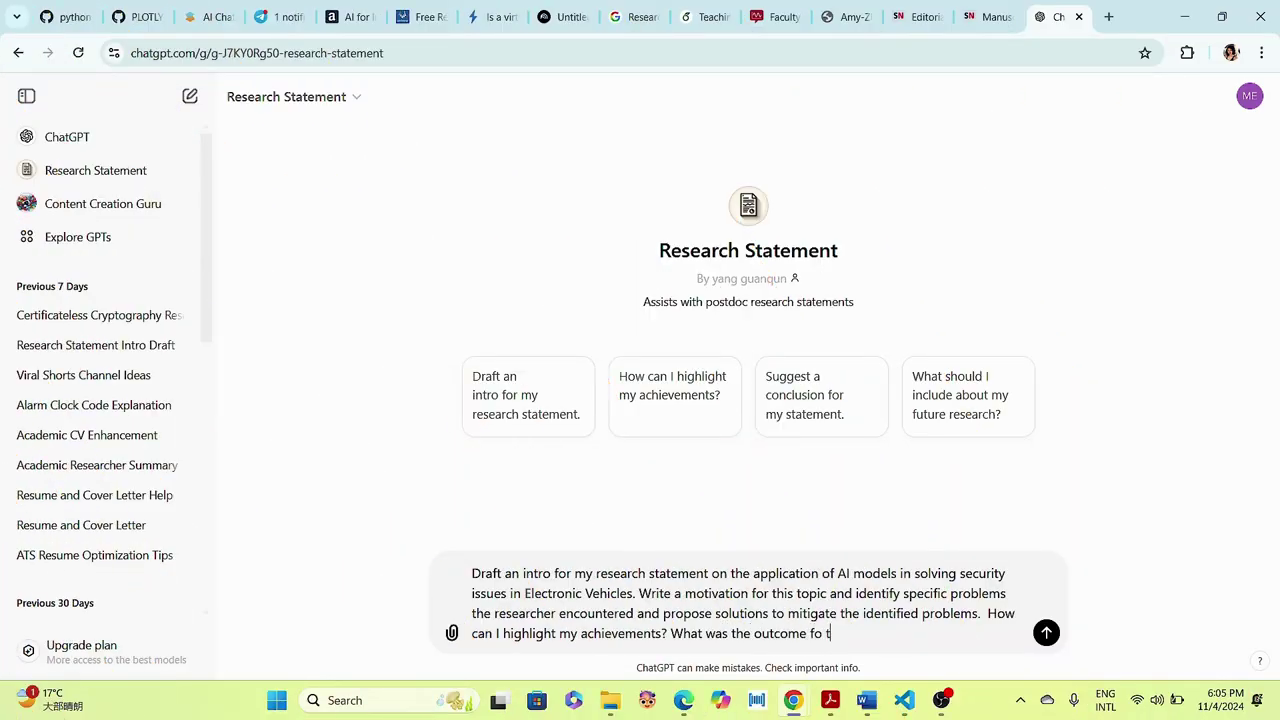
key("BackSpace")
type("of the proposed solutions?")
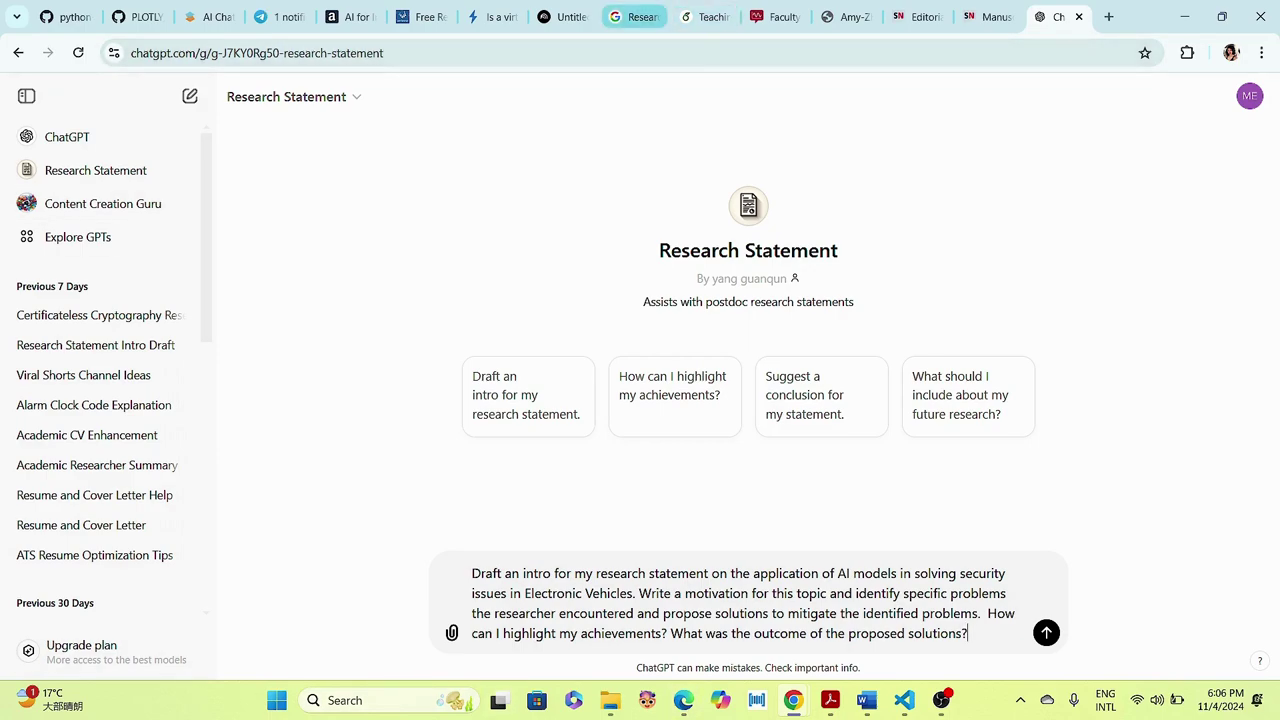
- Consult the guide's hourglass diagram and append "How did it impact our research?" to the prompt
left_click(775, 17)
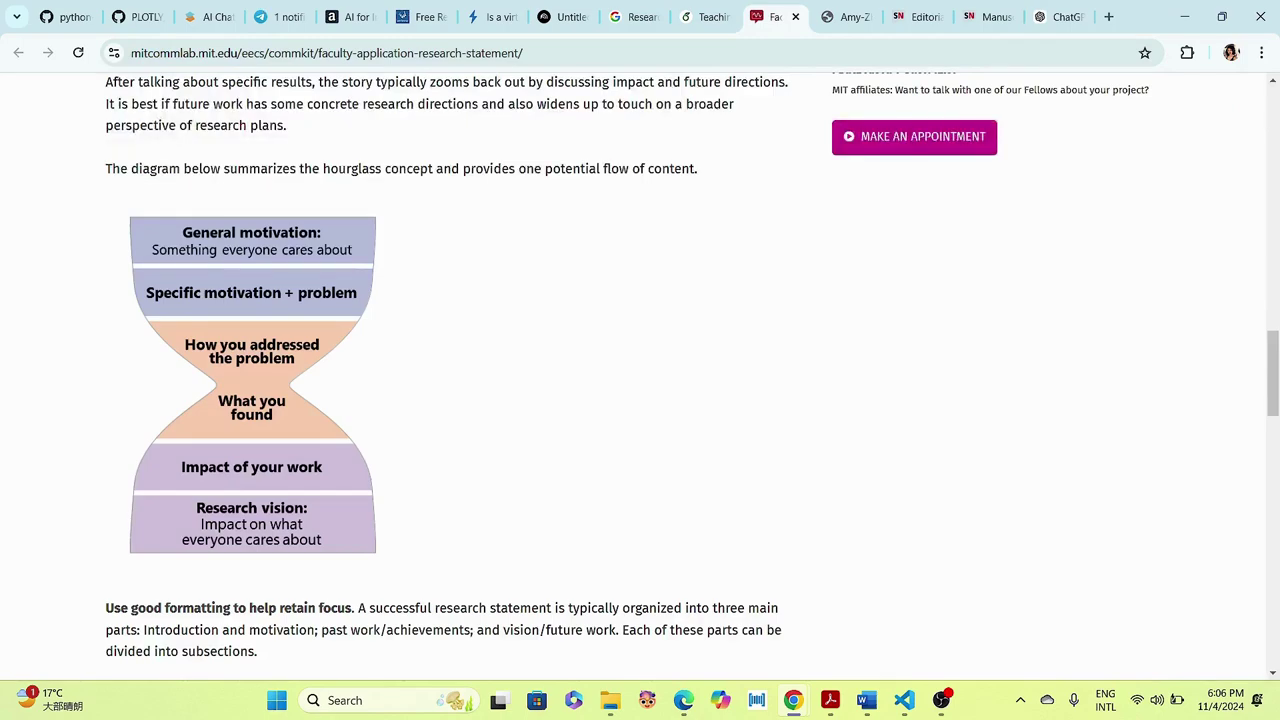
left_click(1060, 17)
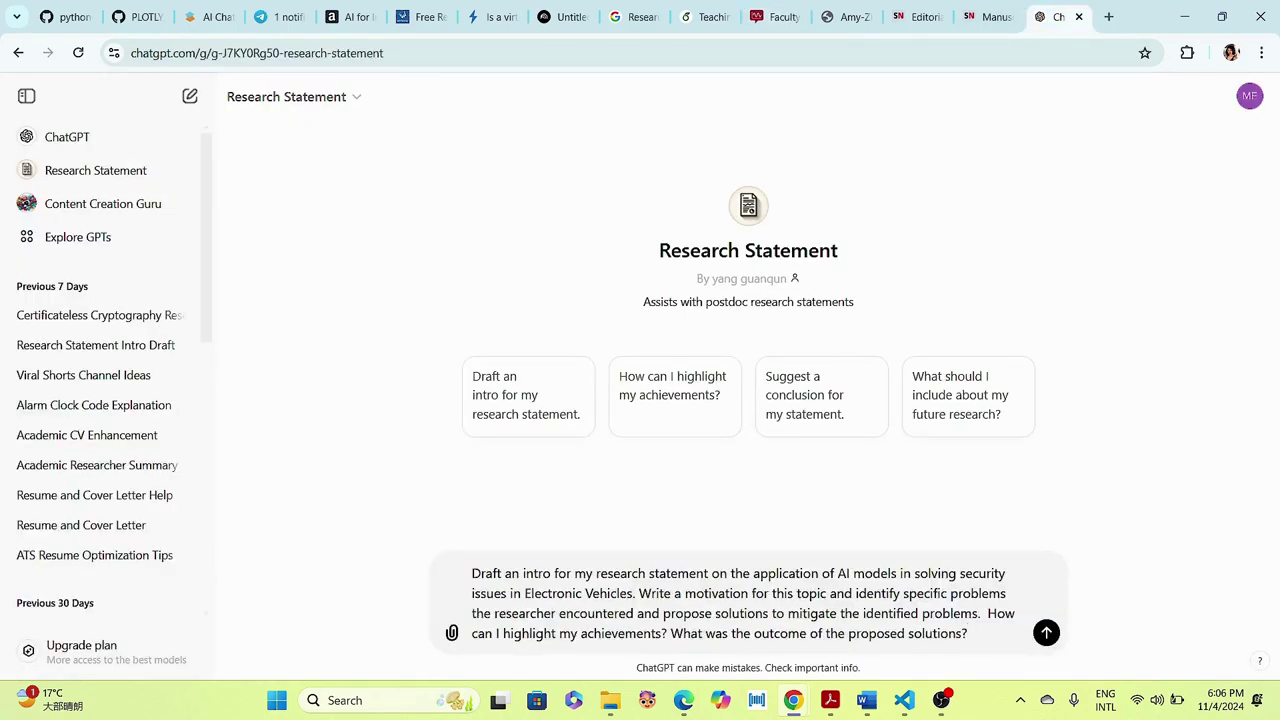
type("W")
key("BackSpace")
type("How")
type(" did it impact h")
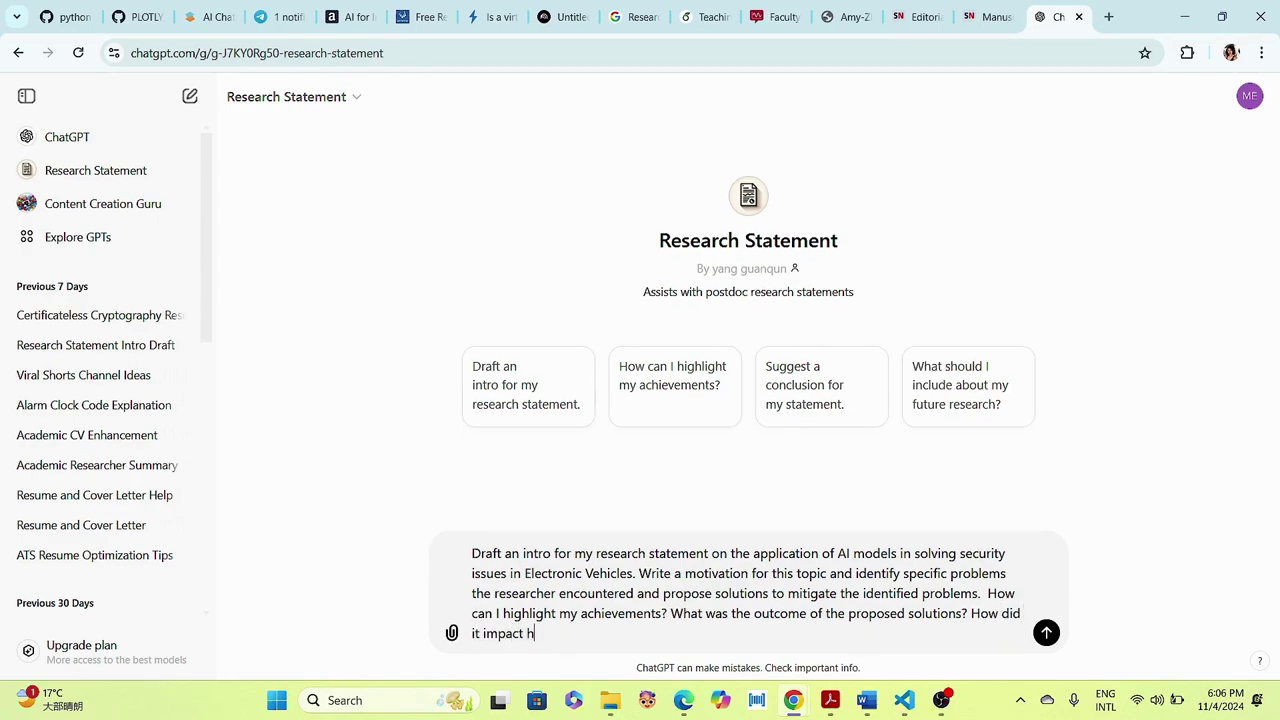
key("BackSpace")
type("our research?")
- Check the guide's hourglass diagram and append "Can you possibly mention the past work on this topic and" to the prompt
left_click(777, 17)
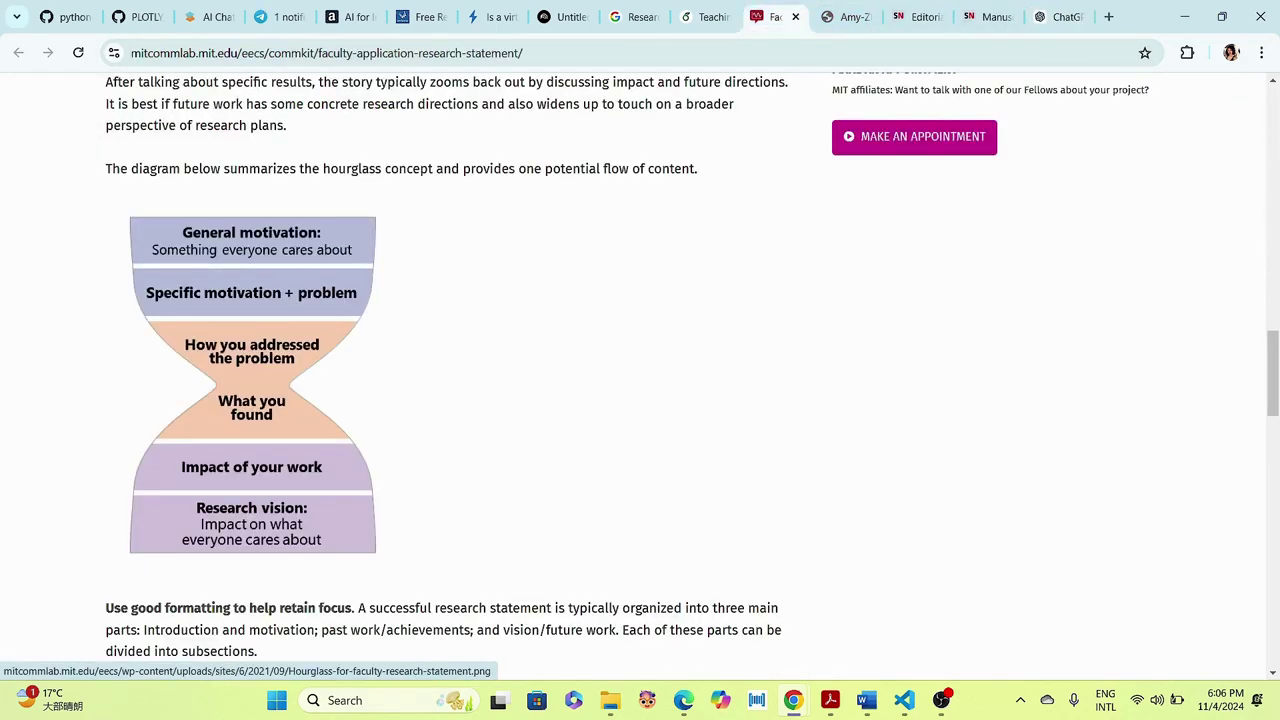
left_click(1057, 17)
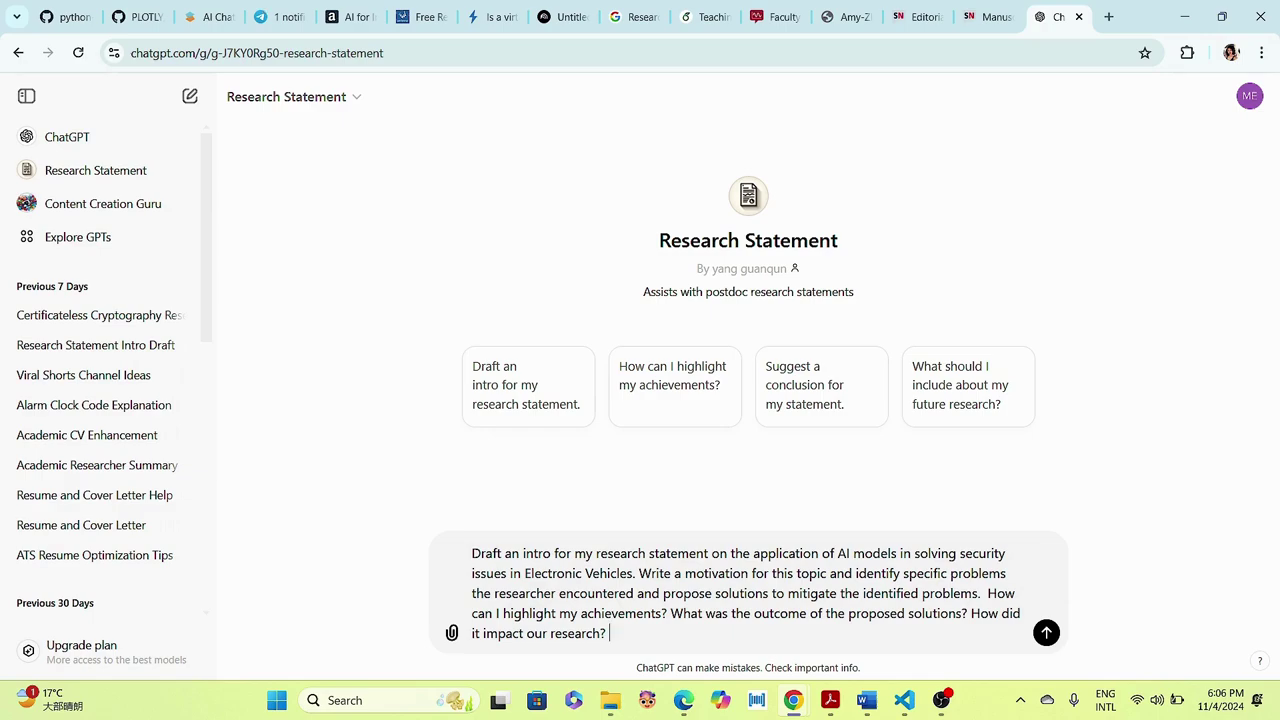
type("Can you po")
type("ssibly hig")
type("hlight")
key("BackSpace")
key("BackSpace")
key("BackSpace")
key("BackSpace")
key("BackSpace")
key("BackSpace")
key("BackSpace")
key("BackSpace")
type("mention the past ")
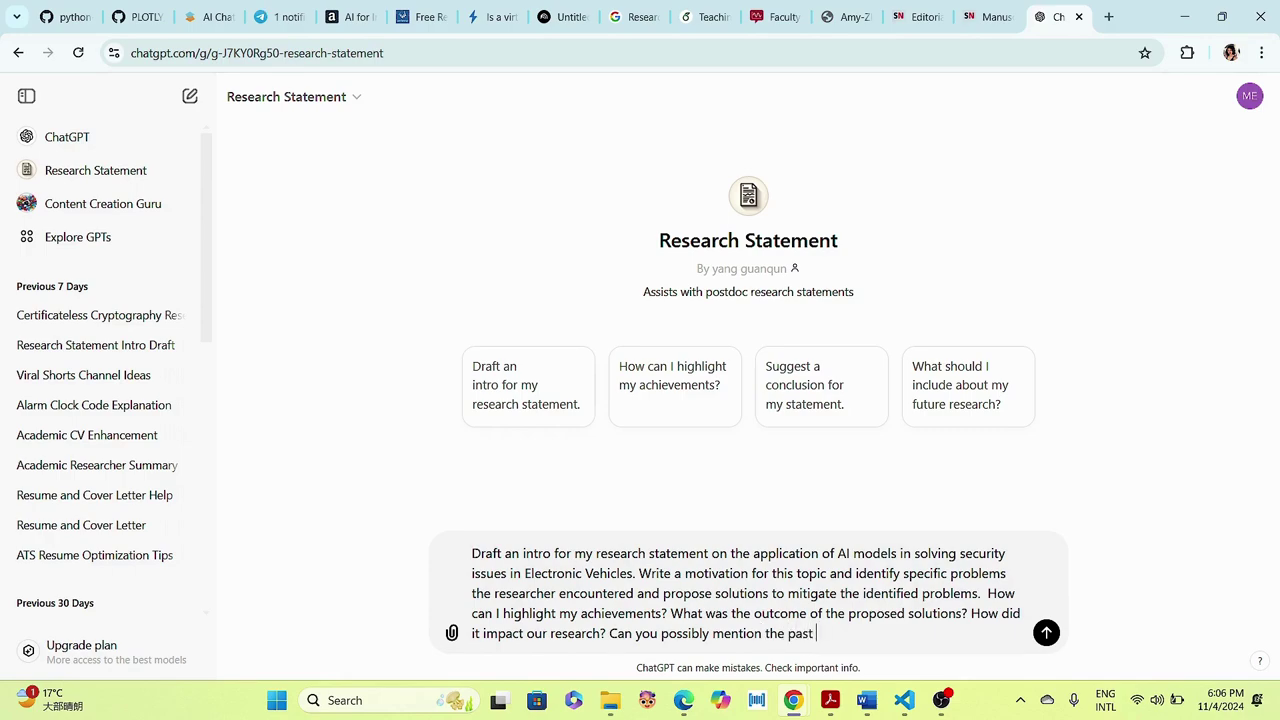
type("work on this topic  and")
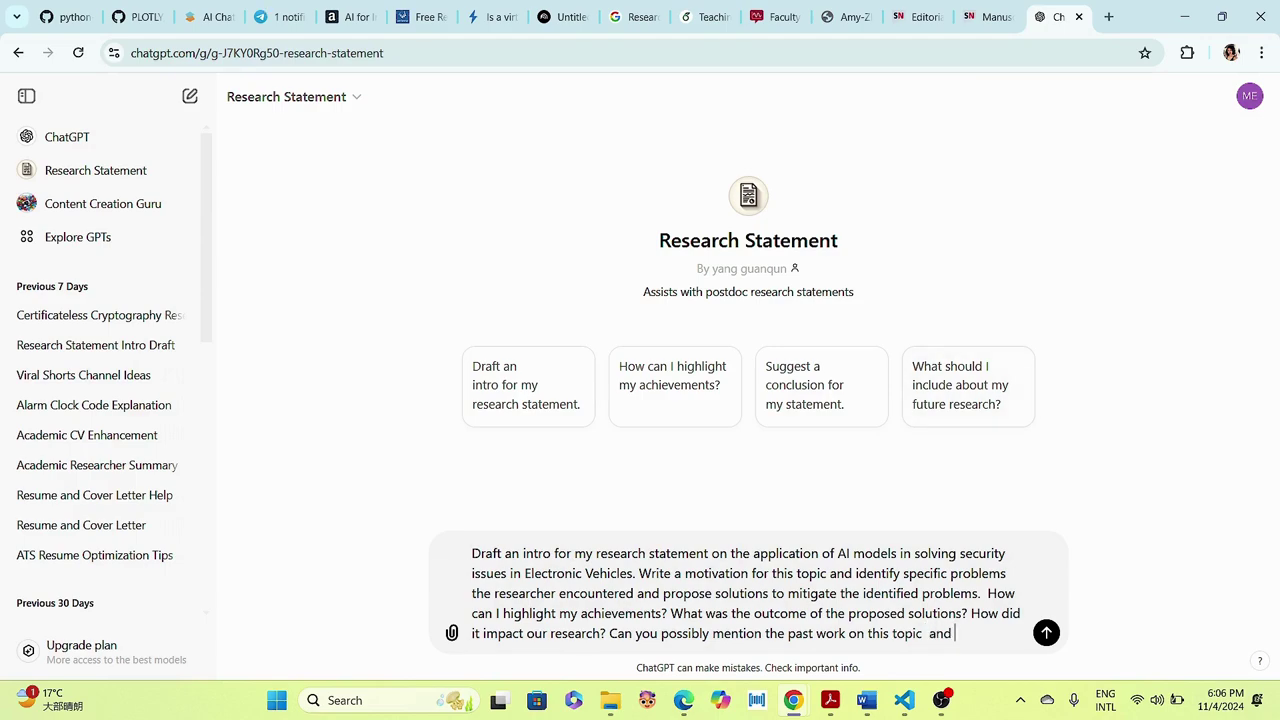
- Continue the prompt's request about past work with "the future research for this topic."
type(" what s")
key("BackSpace")
key("BackSpace")
key("BackSpace")
key("BackSpace")
key("BackSpace")
key("BackSpace")
type("the future")
key("BackSpace")
key("BackSpace")
key("BackSpace")
key("BackSpace")
key("BackSpace")
key("BackSpace")
key("BackSpace")
type("future research ")
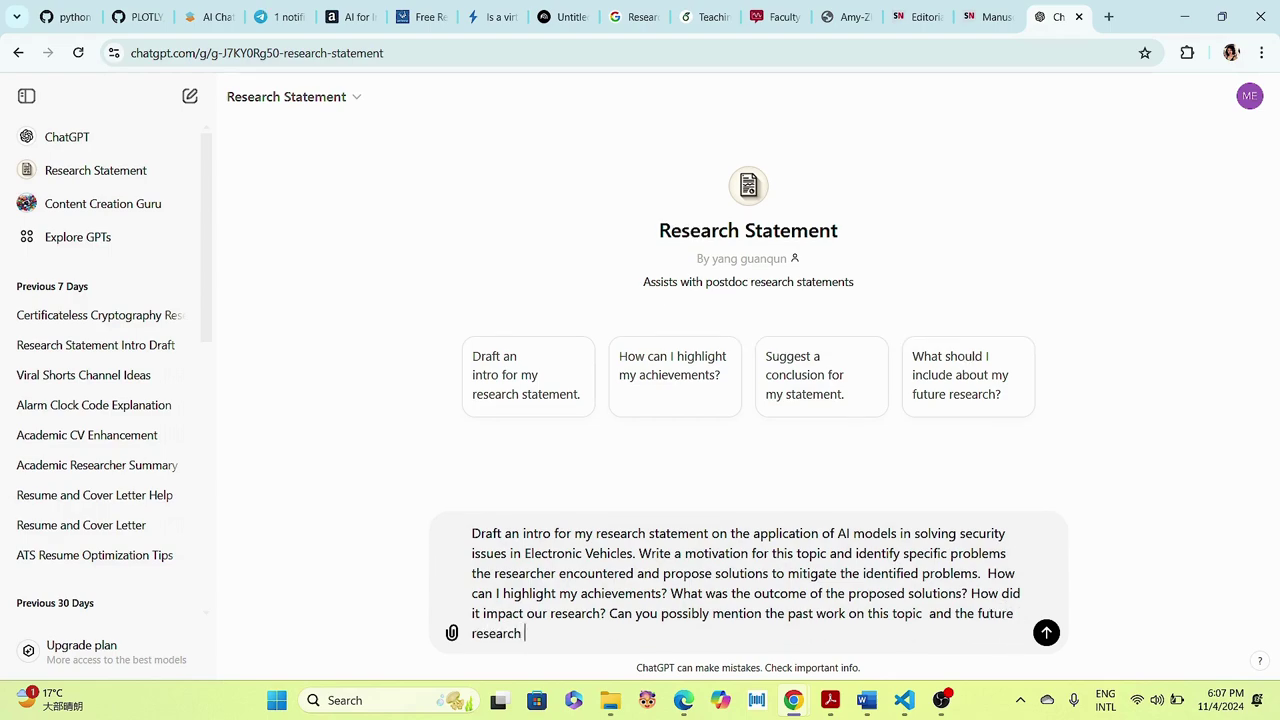
type("for this topic. What")
- Finish the prompt with the question "What should I include about my future research?" and send it
key("BackSpace")
key("BackSpace")
type("at ")
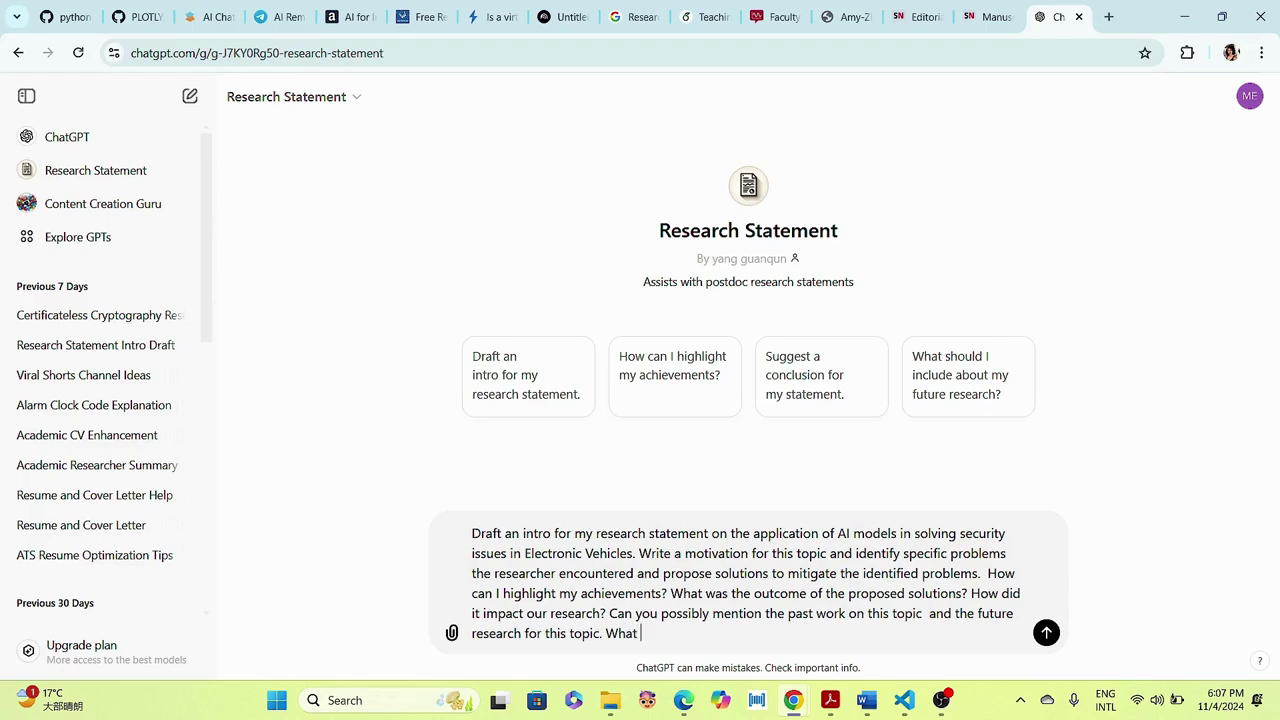
type("should I include ")
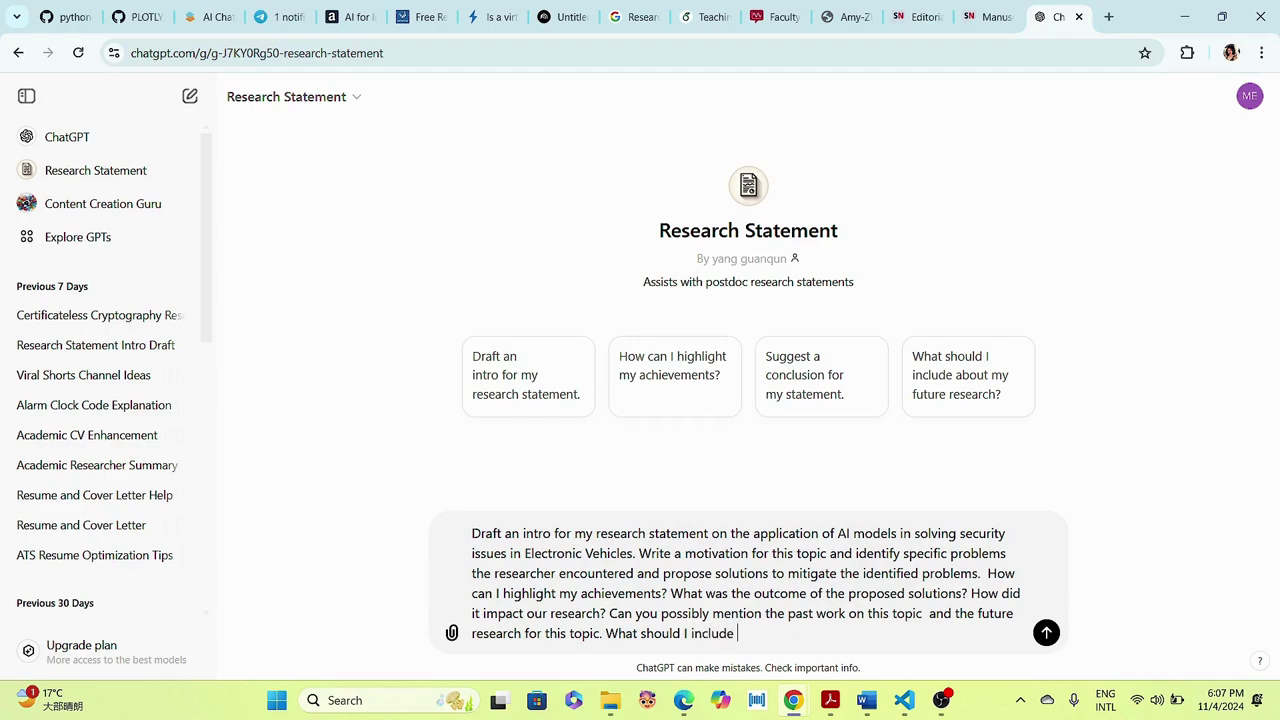
type("about my future r")
type("esearch")
key("BackSpace")
key("BackSpace")
key("BackSpace")
key("BackSpace")
key("BackSpace")
key("BackSpace")
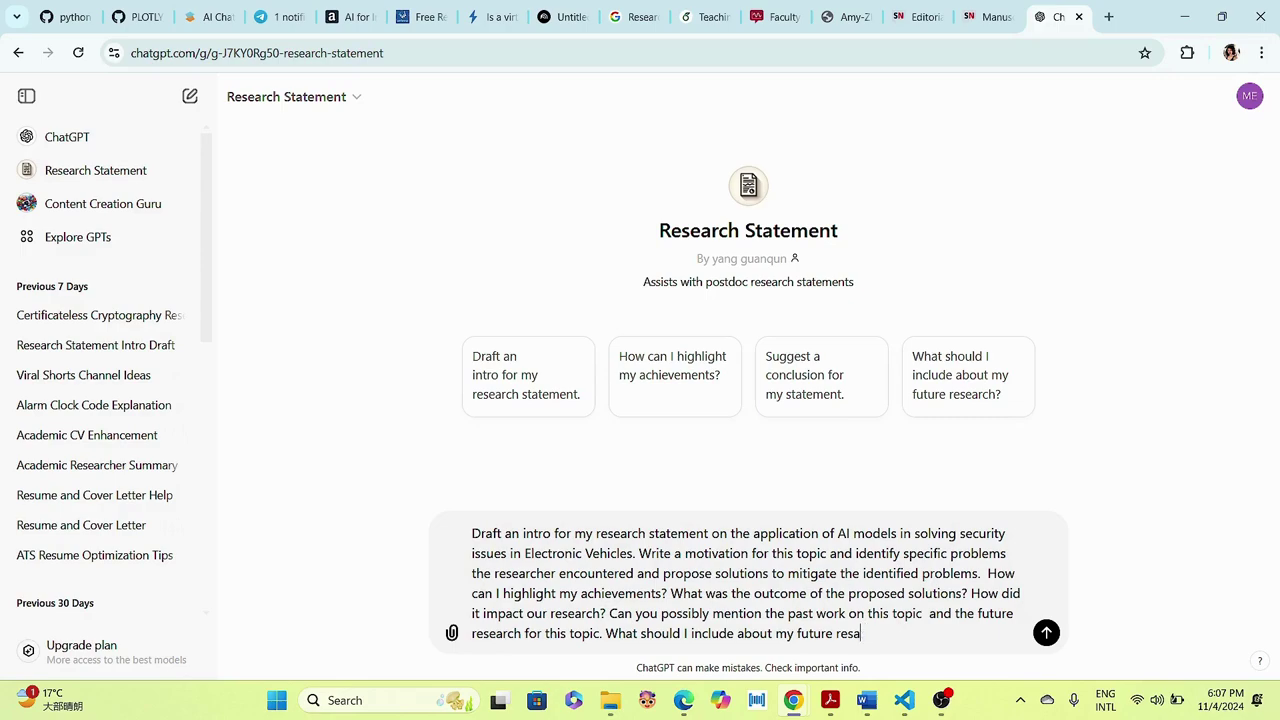
type("search?")
key("Return")
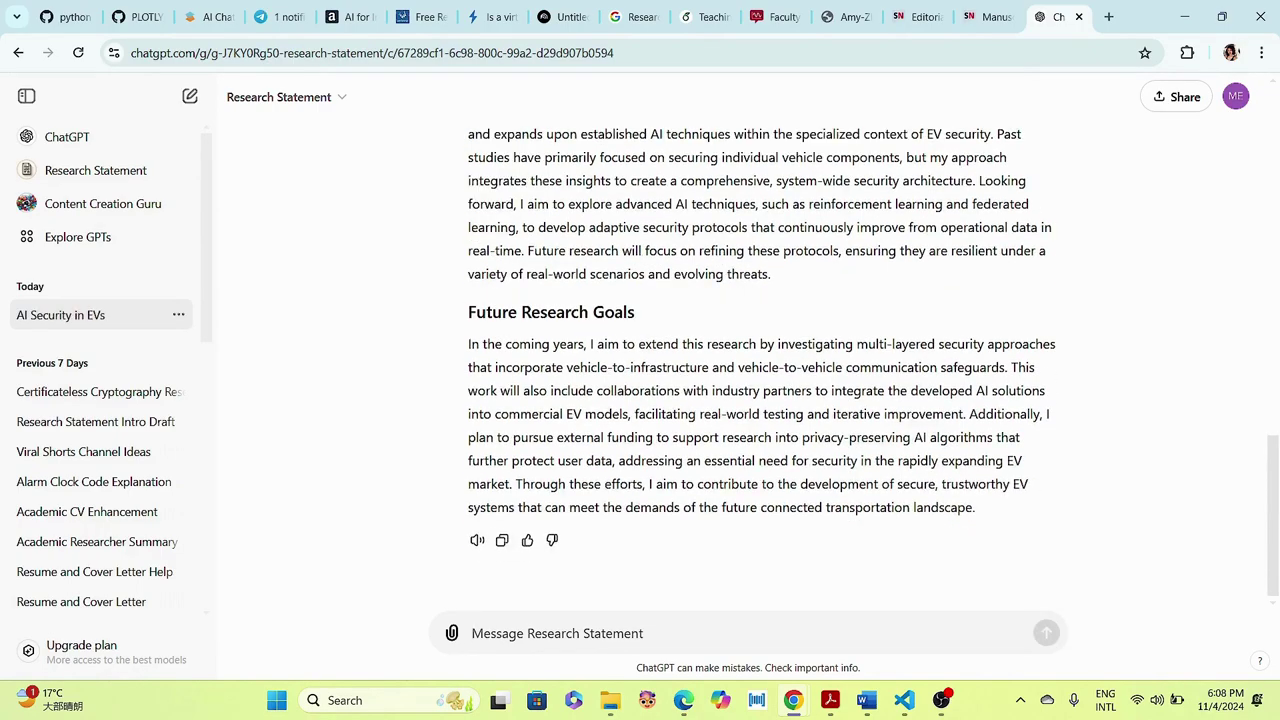
- Read through the generated research statement from the introduction to Future Research Goals, checking its sections against the prompt
scroll(750, 370, "up", 15)
scroll(750, 370, "down", 2)
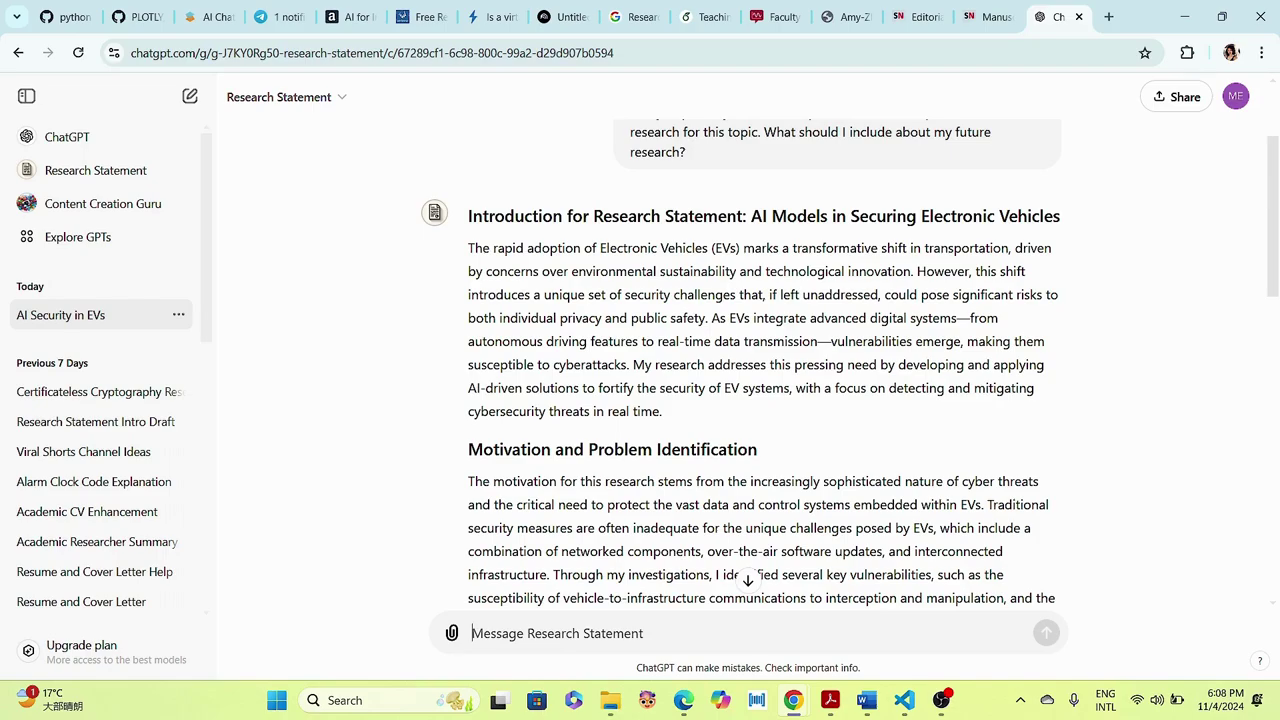
scroll(748, 360, "down", 3)
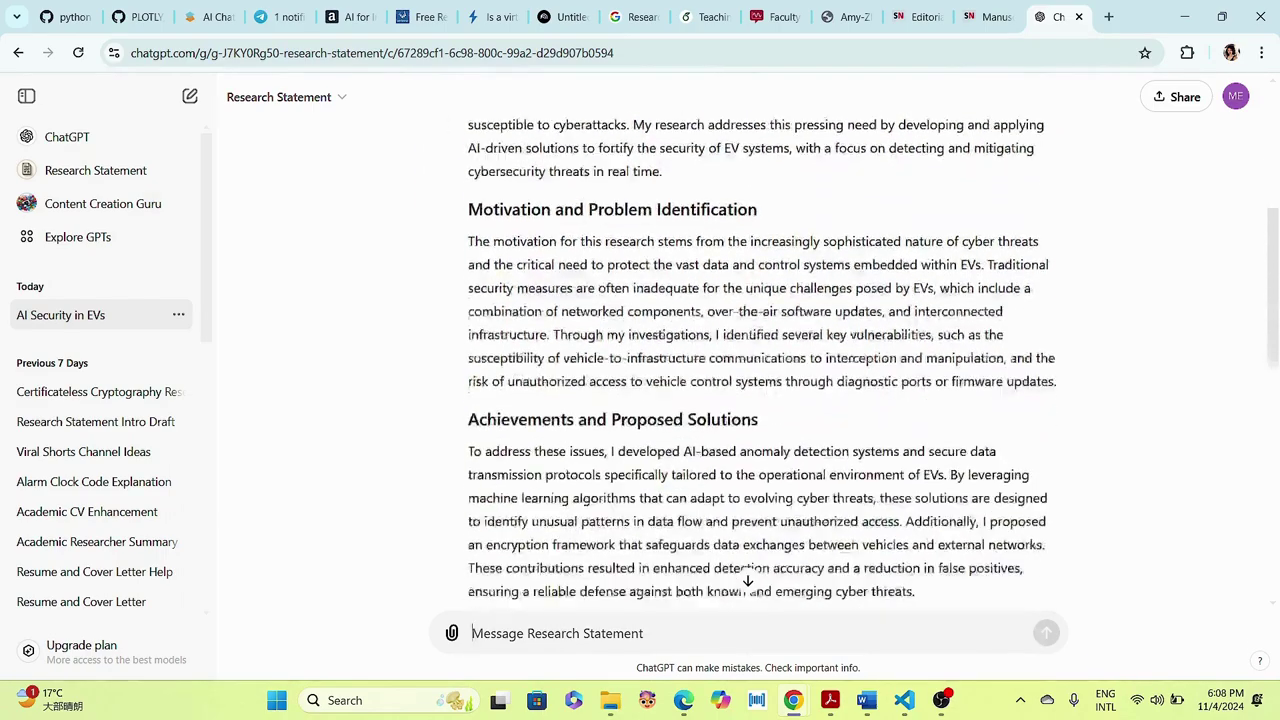
scroll(760, 360, "up", 5)
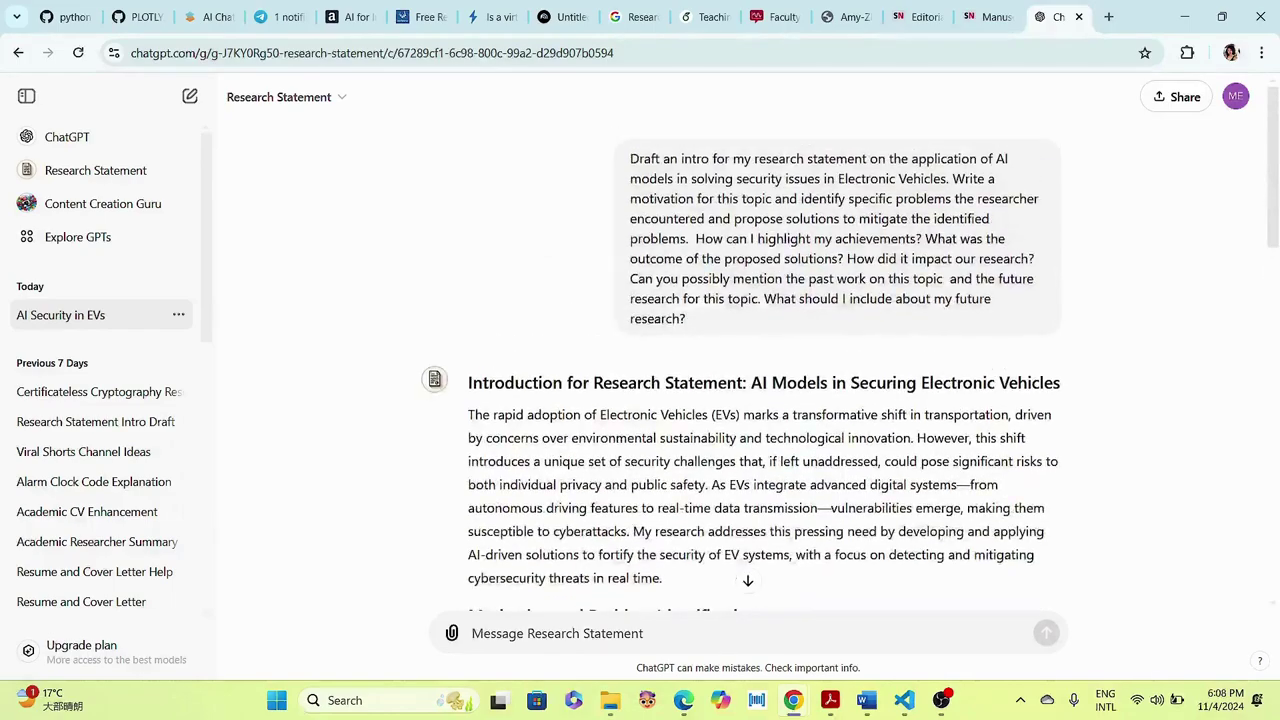
scroll(760, 360, "down", 4)
scroll(760, 360, "down", 1)
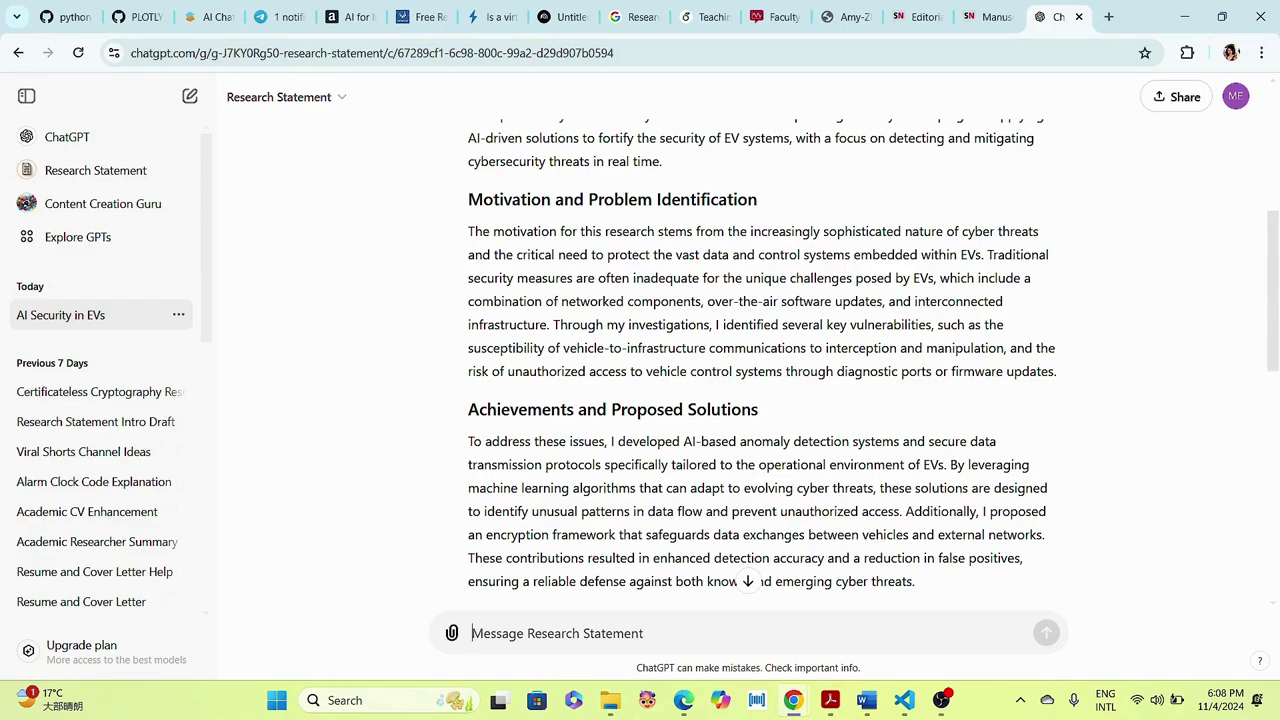
scroll(762, 380, "down", 2)
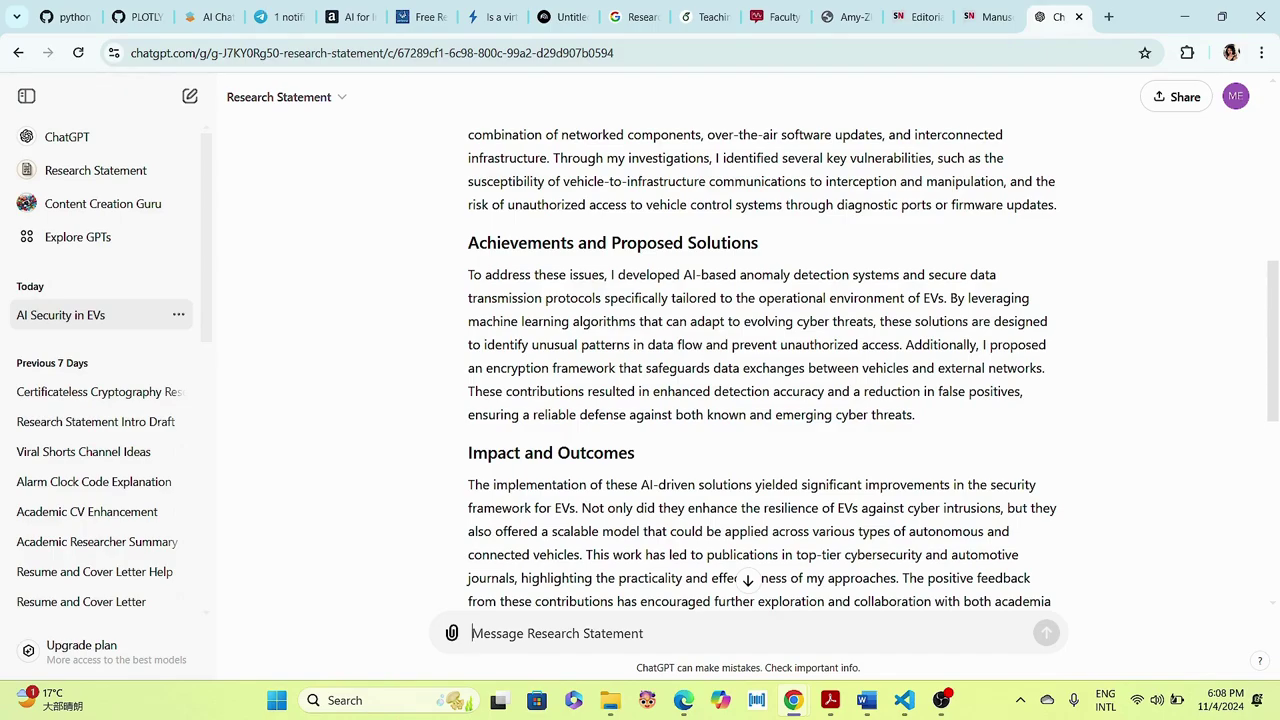
scroll(764, 370, "down", 3)
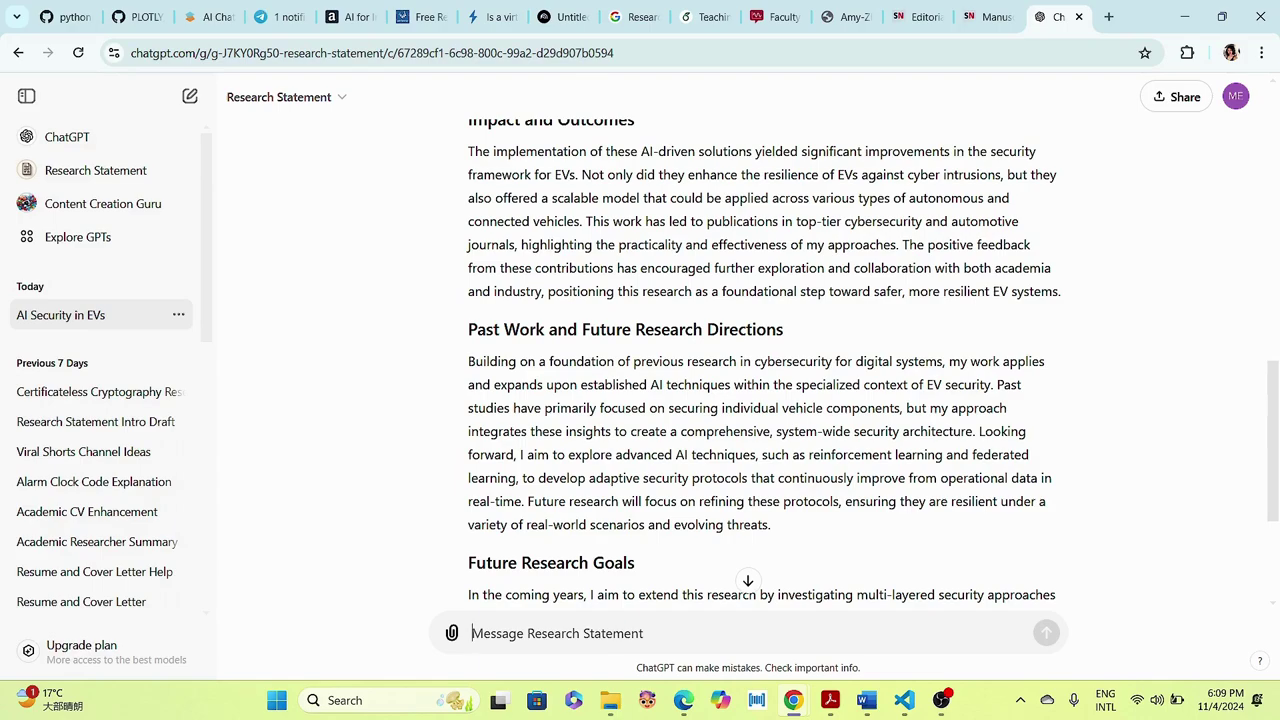
scroll(764, 370, "down", 3)
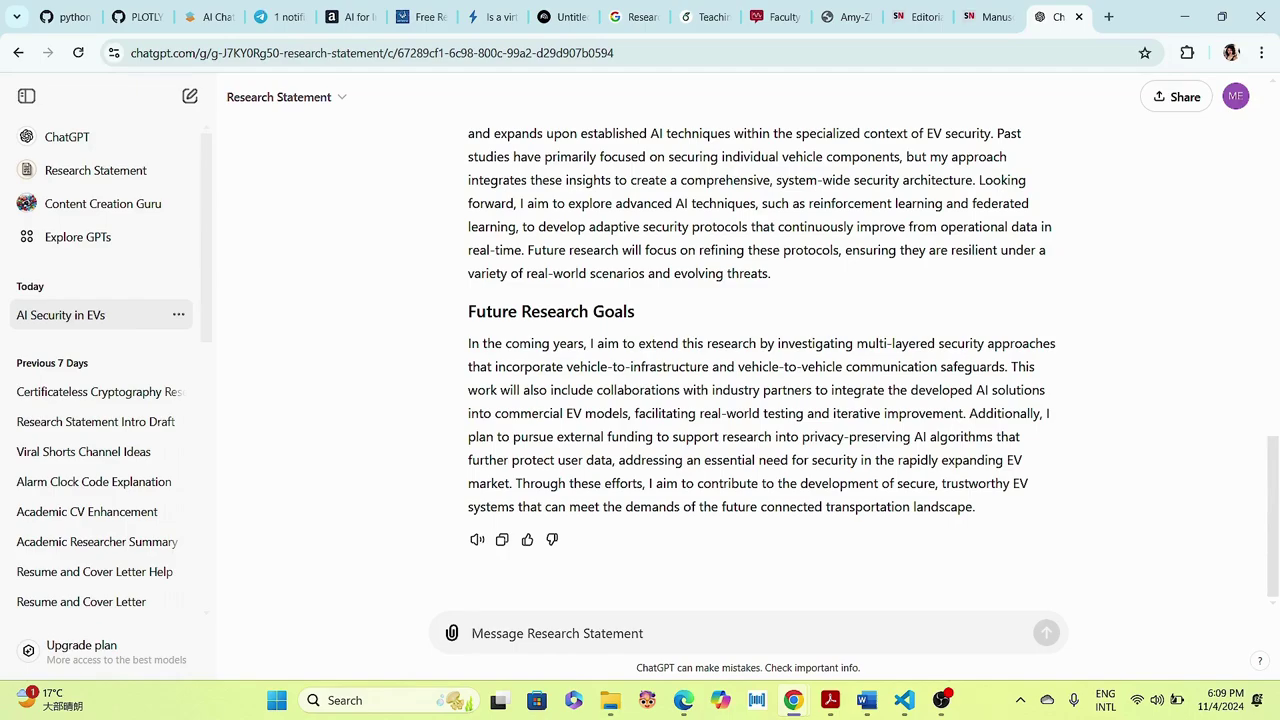
scroll(764, 370, "up", 3)
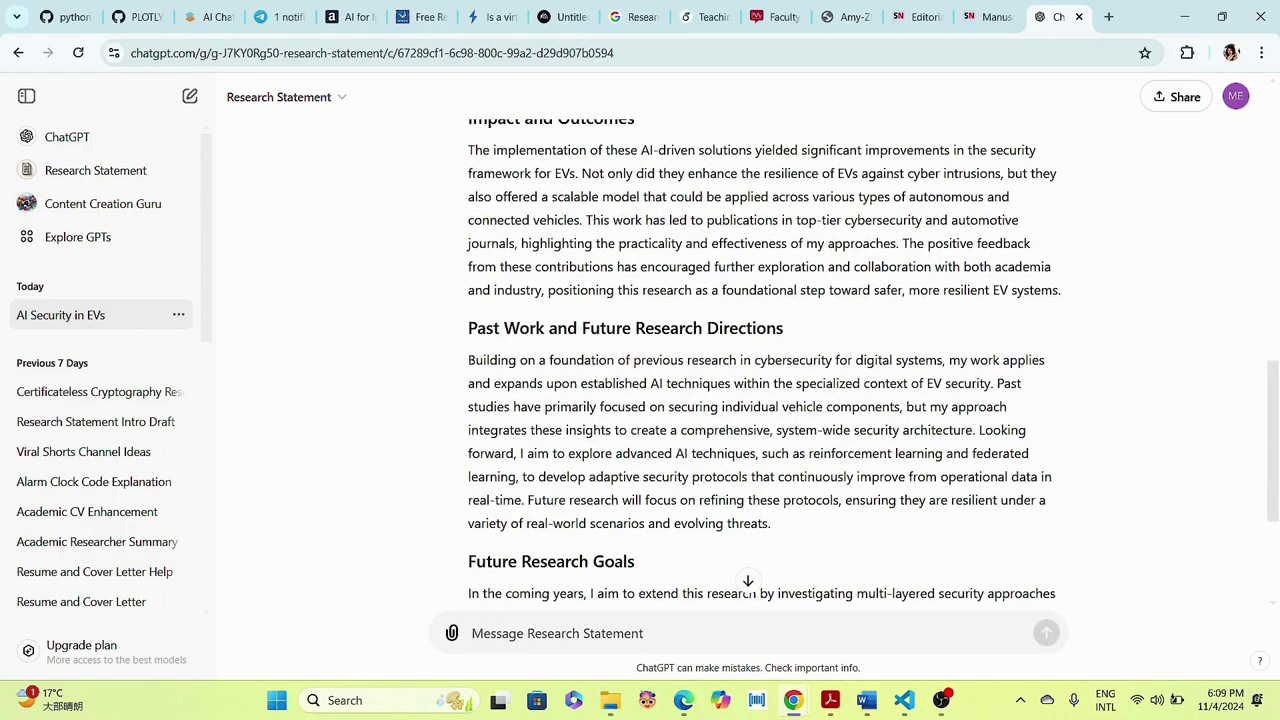
scroll(760, 360, "up", 4)
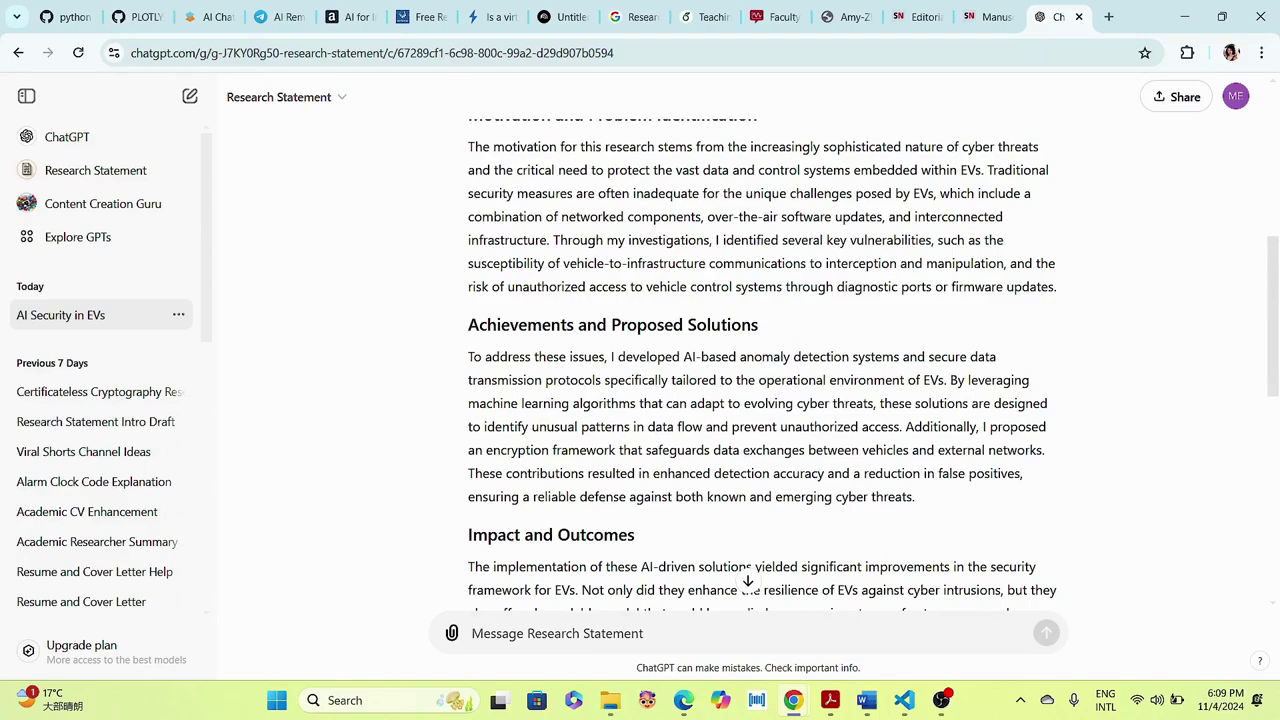
scroll(760, 360, "up", 4)
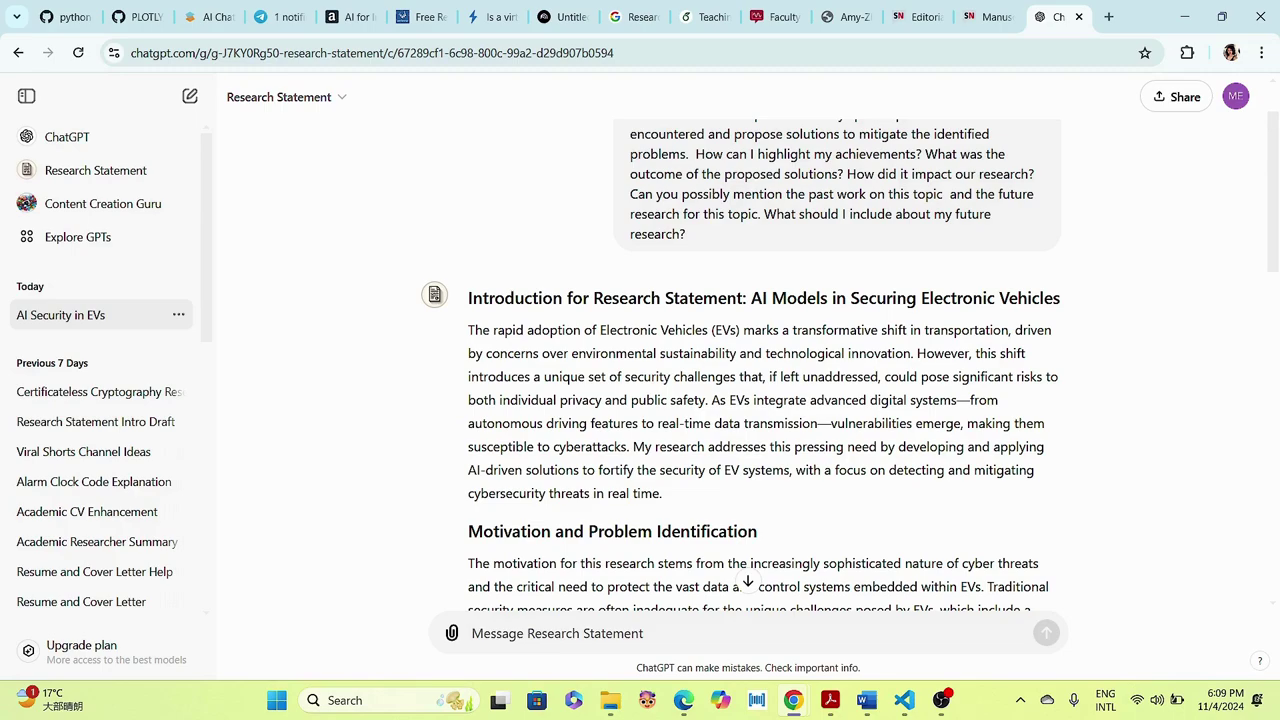
- Send the follow-up request "Can you expand the intro section?" in the Research Statement chat
type("Can you ")
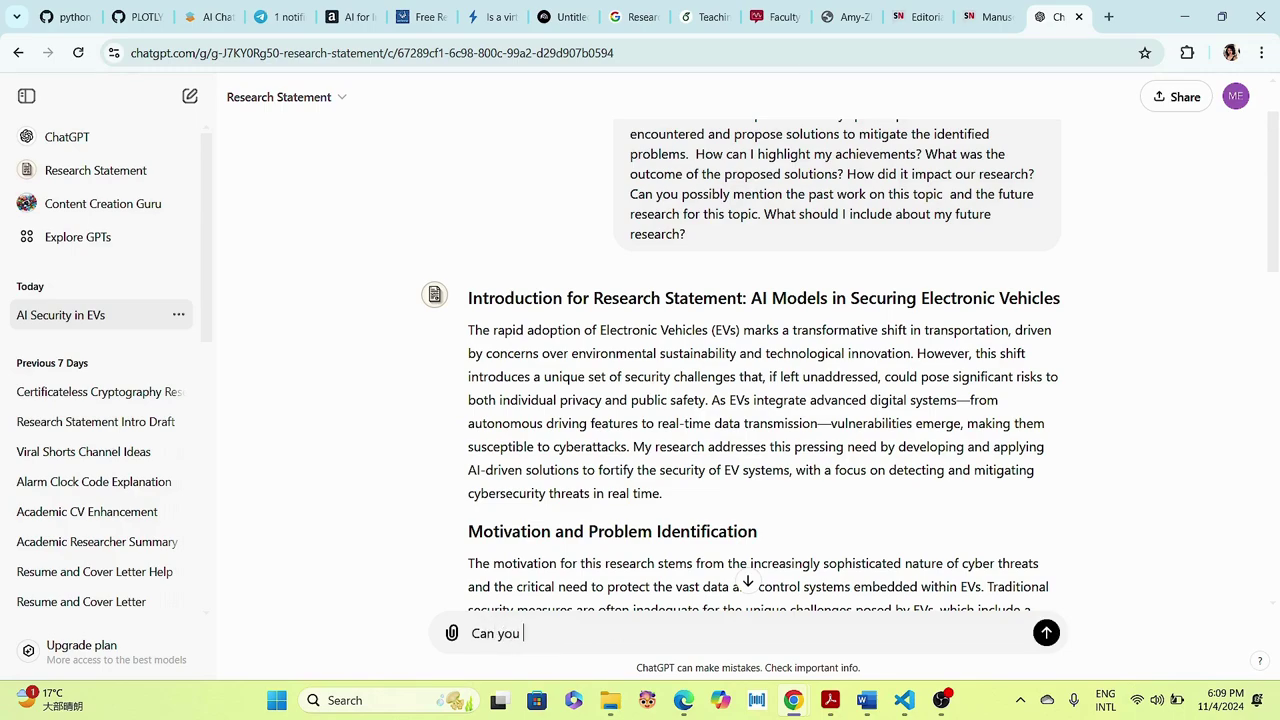
type("expand the intro")
key("BackSpace")
key("BackSpace")
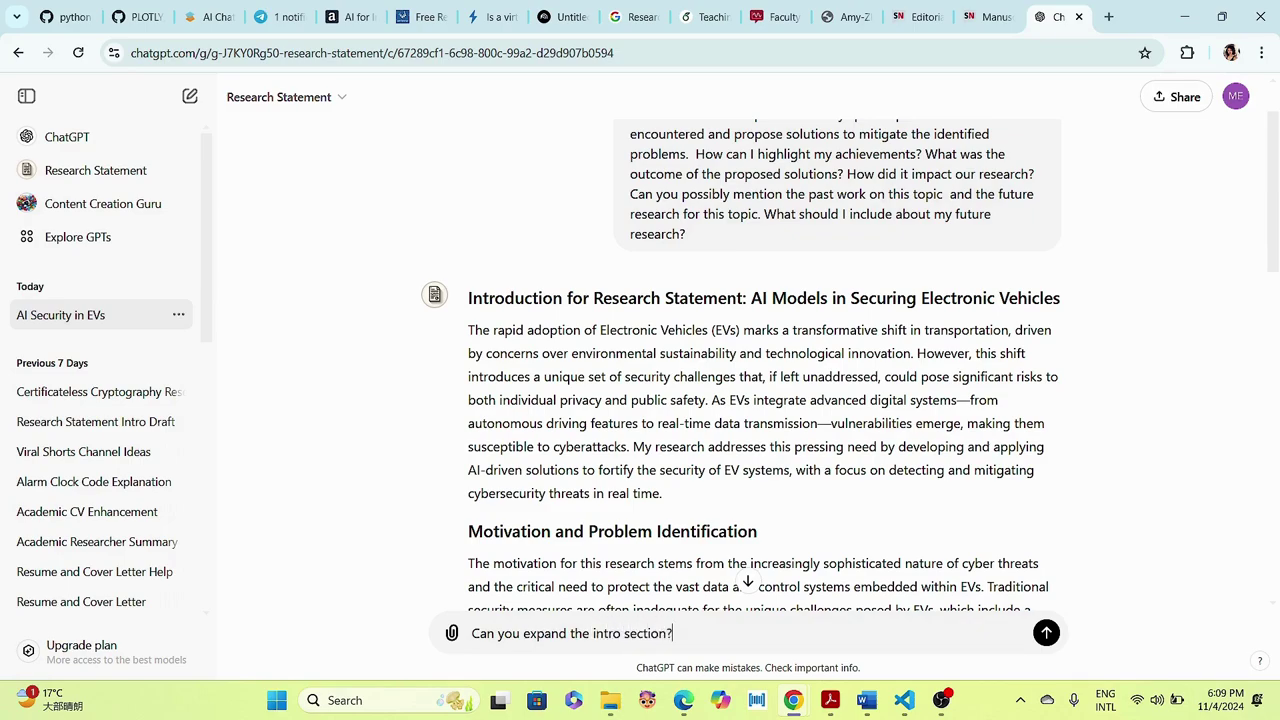
key("Return")
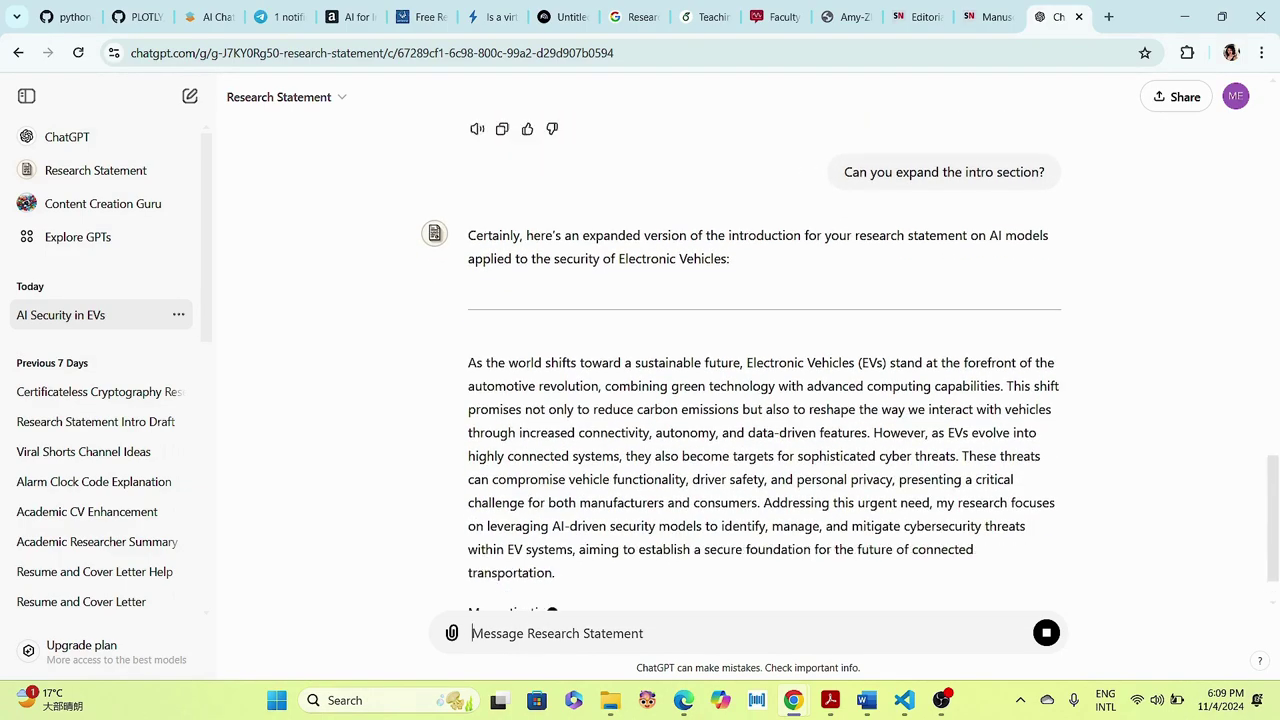
- Look through the first two pages of the annotated research statement PDF example
left_click(843, 16)
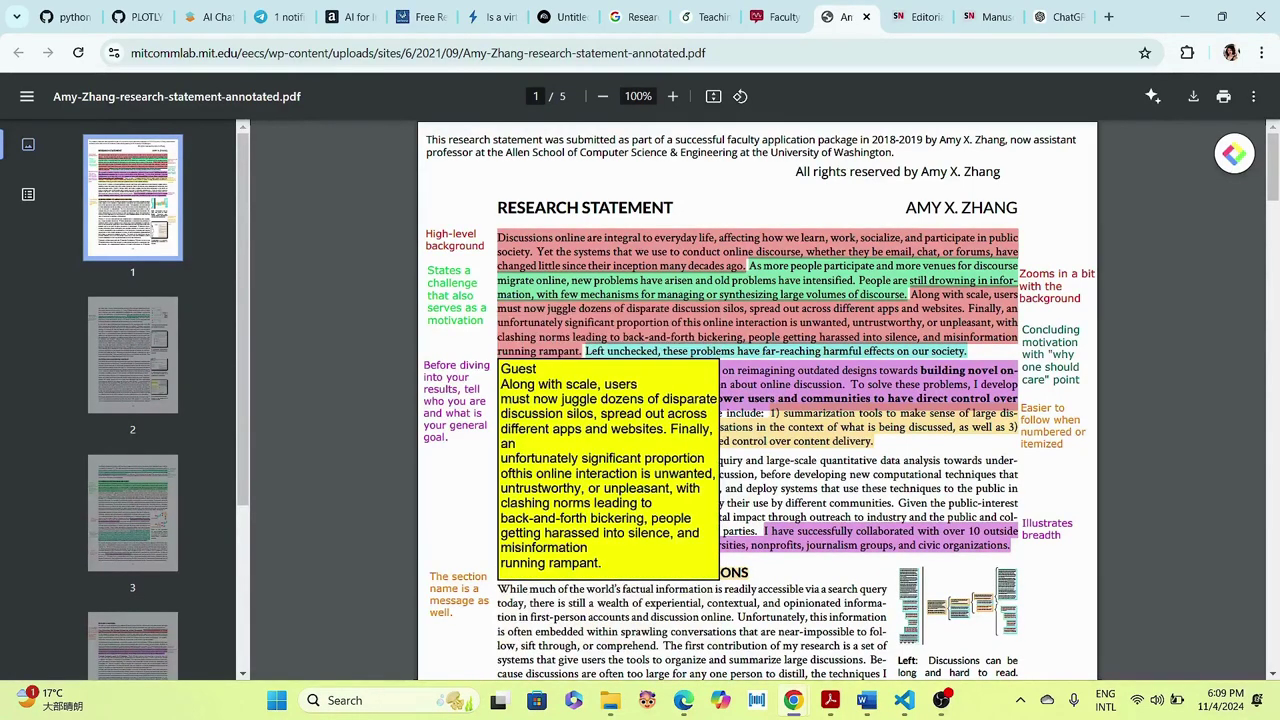
scroll(608, 470, "down", 5)
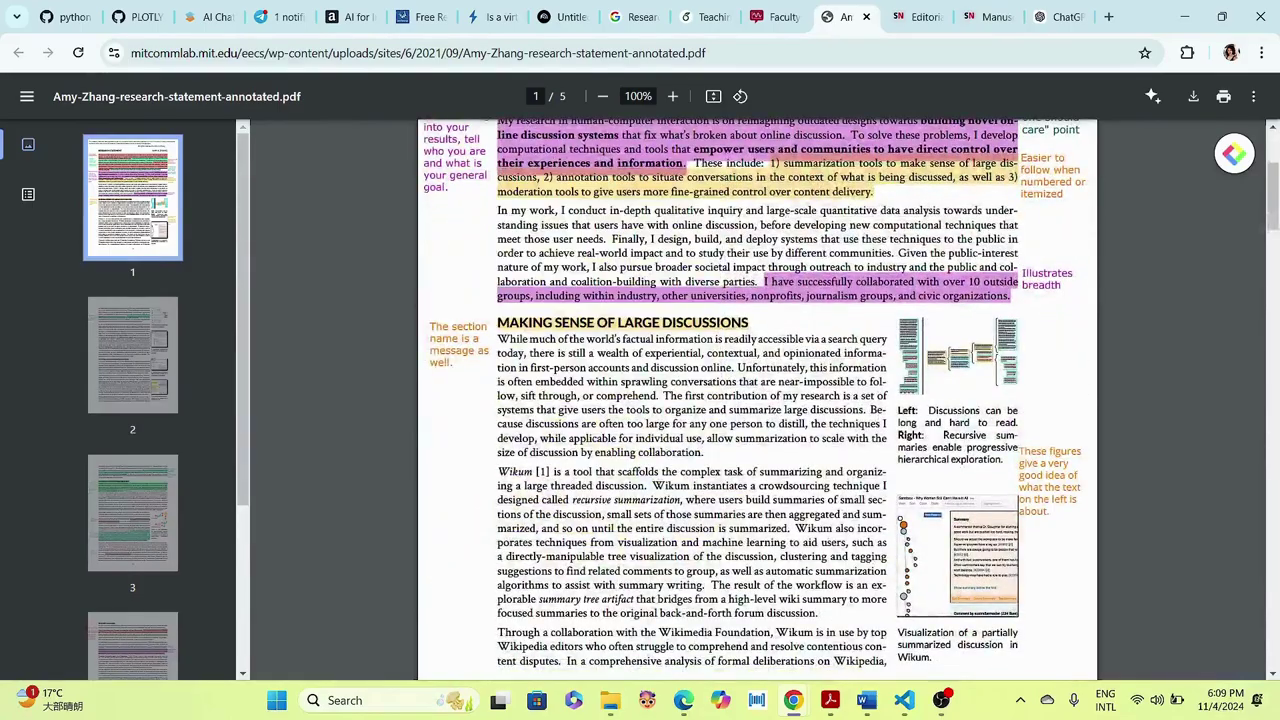
scroll(757, 400, "down", 10)
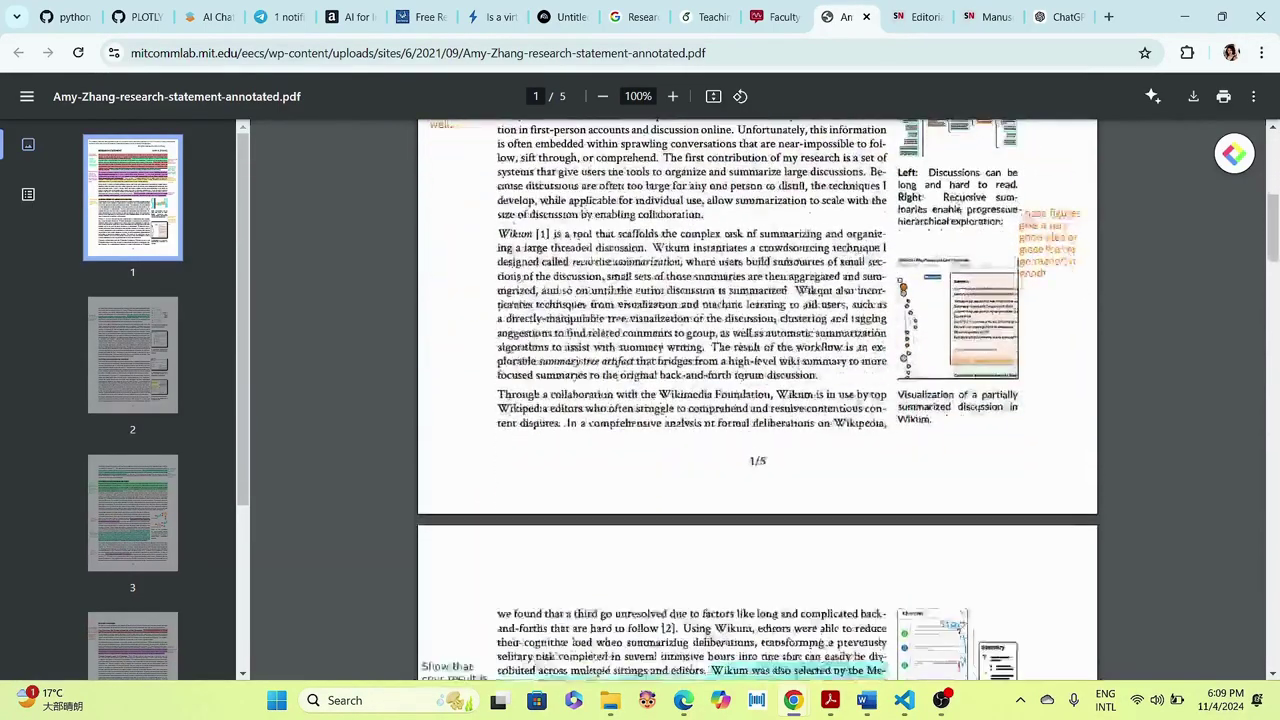
scroll(757, 400, "down", 5)
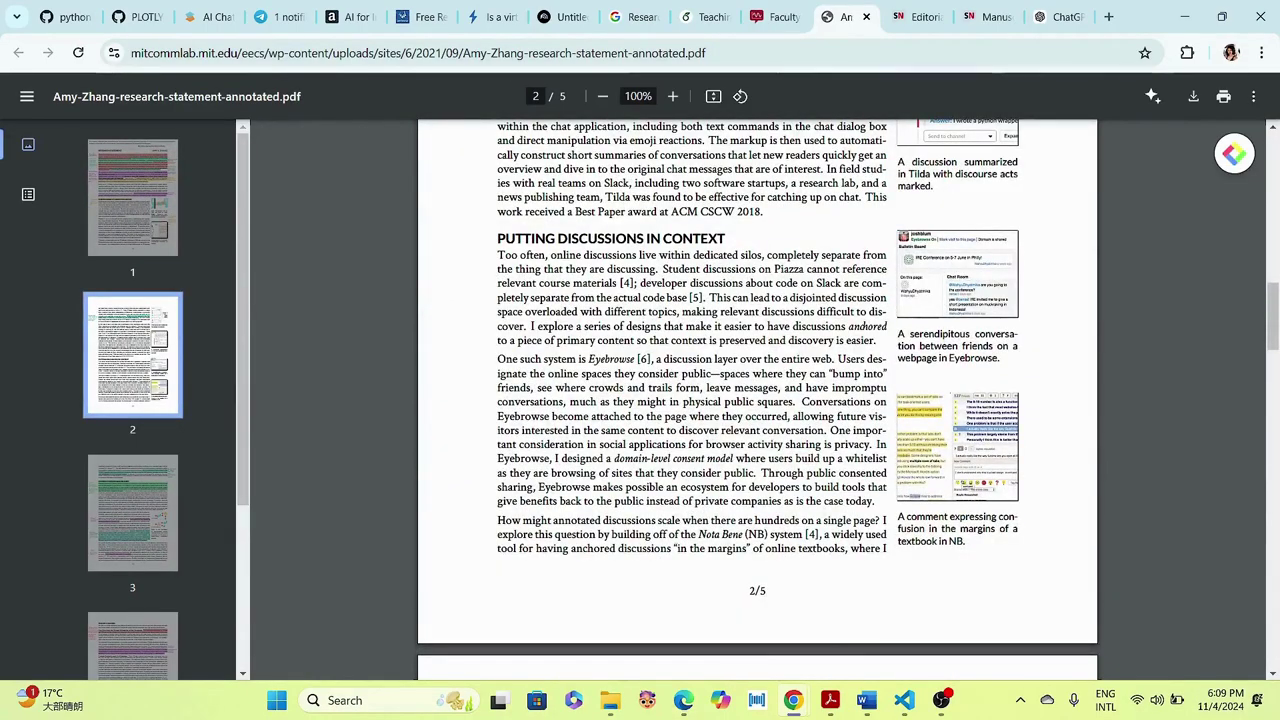
- From the "Research Statement LaTeX template" search results, open Stanford's Faculty Application Materials page in a new tab and switch to it
key("ctrl+shift+Tab")
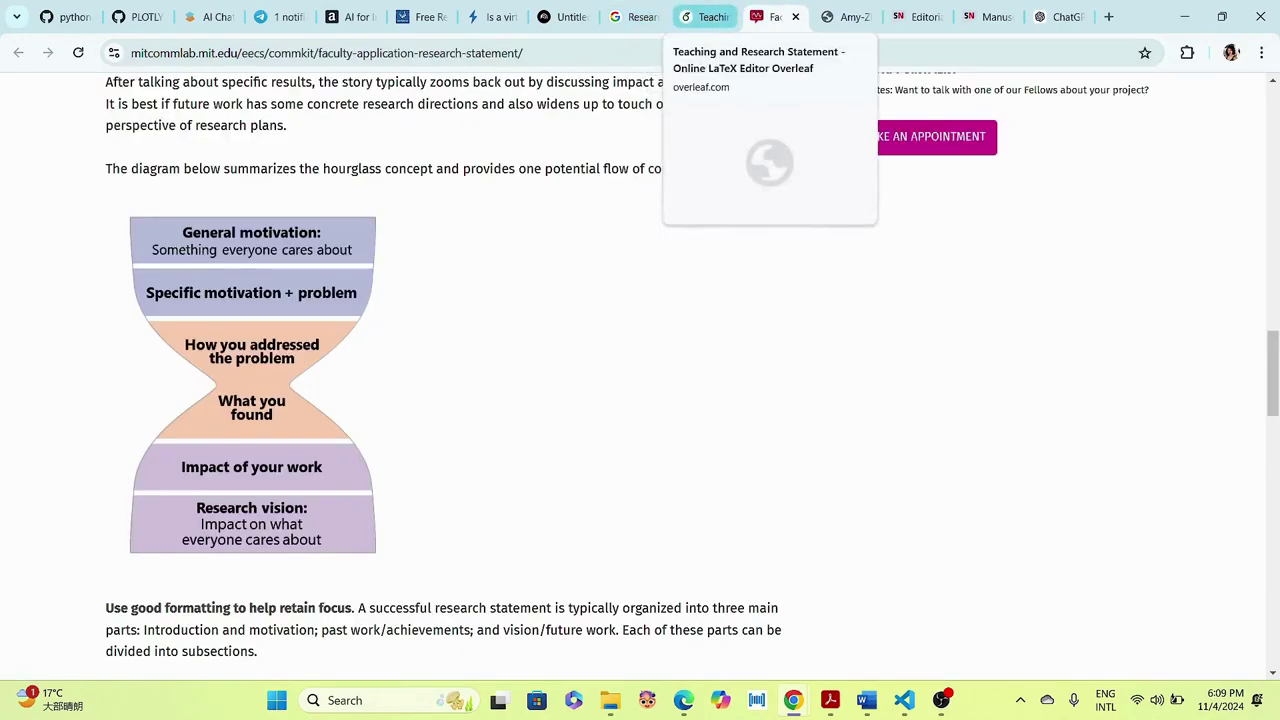
left_click(638, 17)
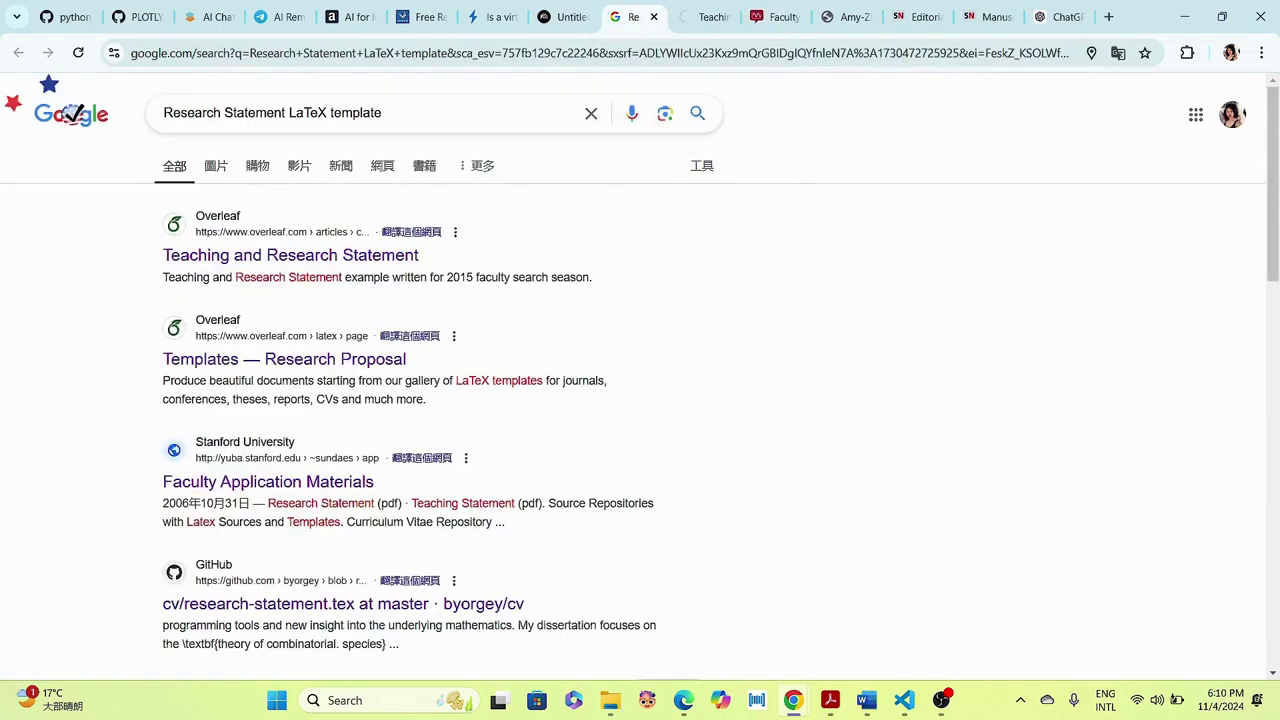
scroll(268, 232, "down", 3)
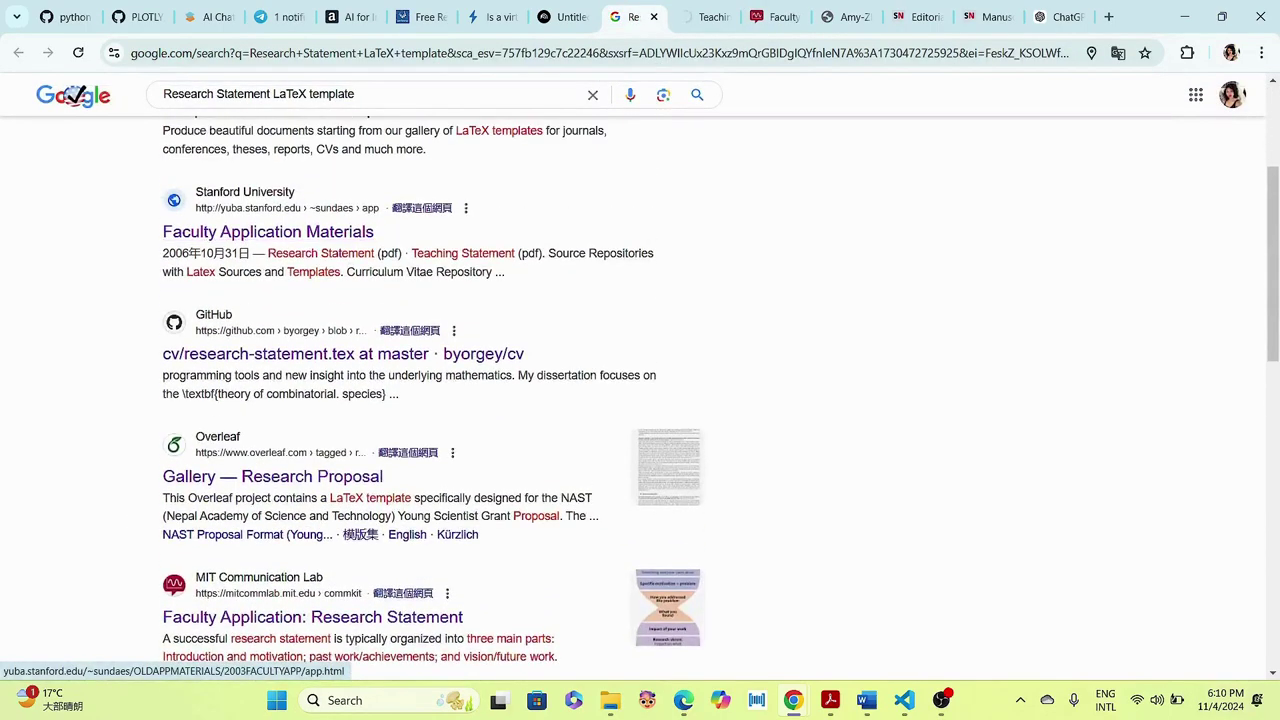
right_click(318, 236)
left_click(370, 251)
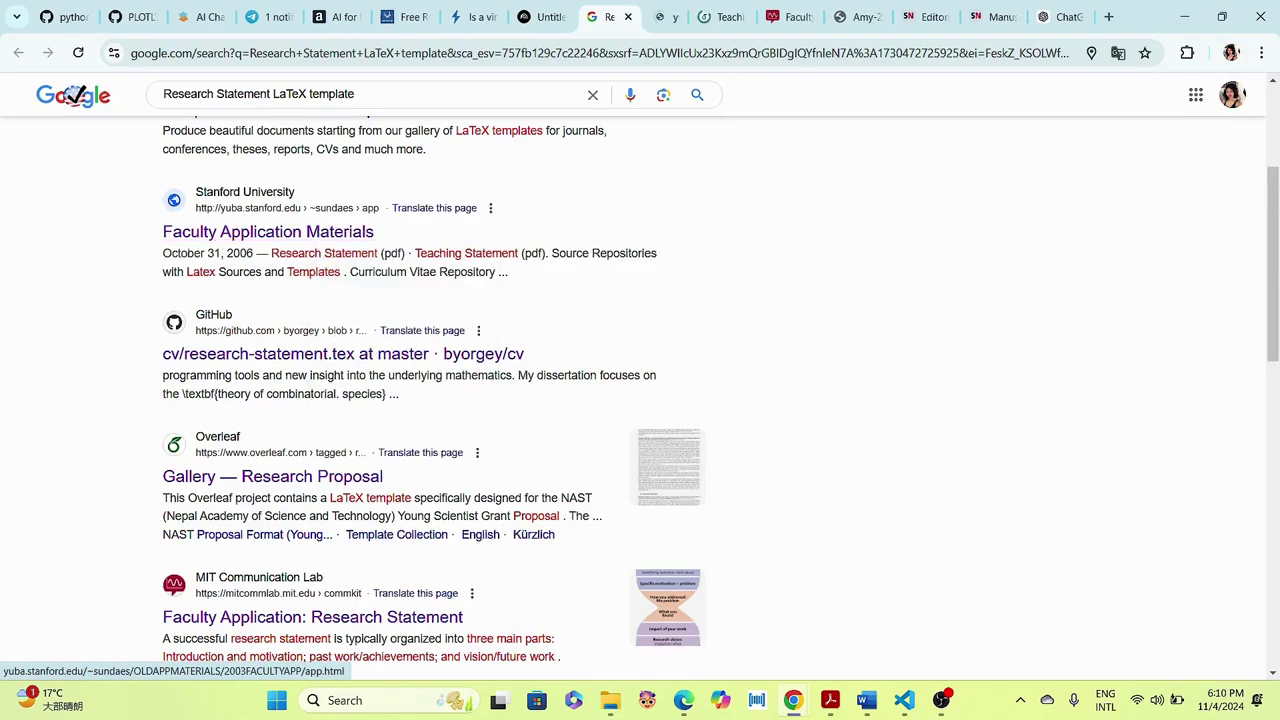
left_click(665, 17)
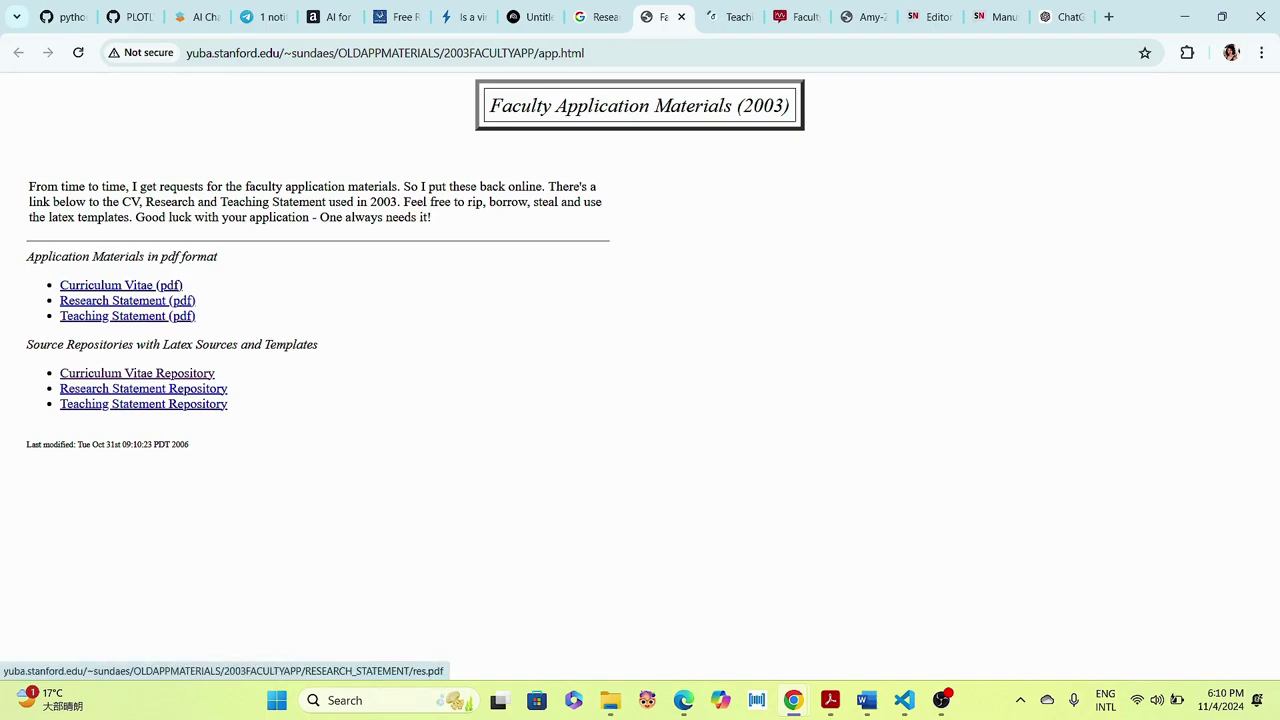
- Open the Research Statement (pdf) link from the Faculty Application Materials page in a new tab, and open a blank browser tab
right_click(108, 299)
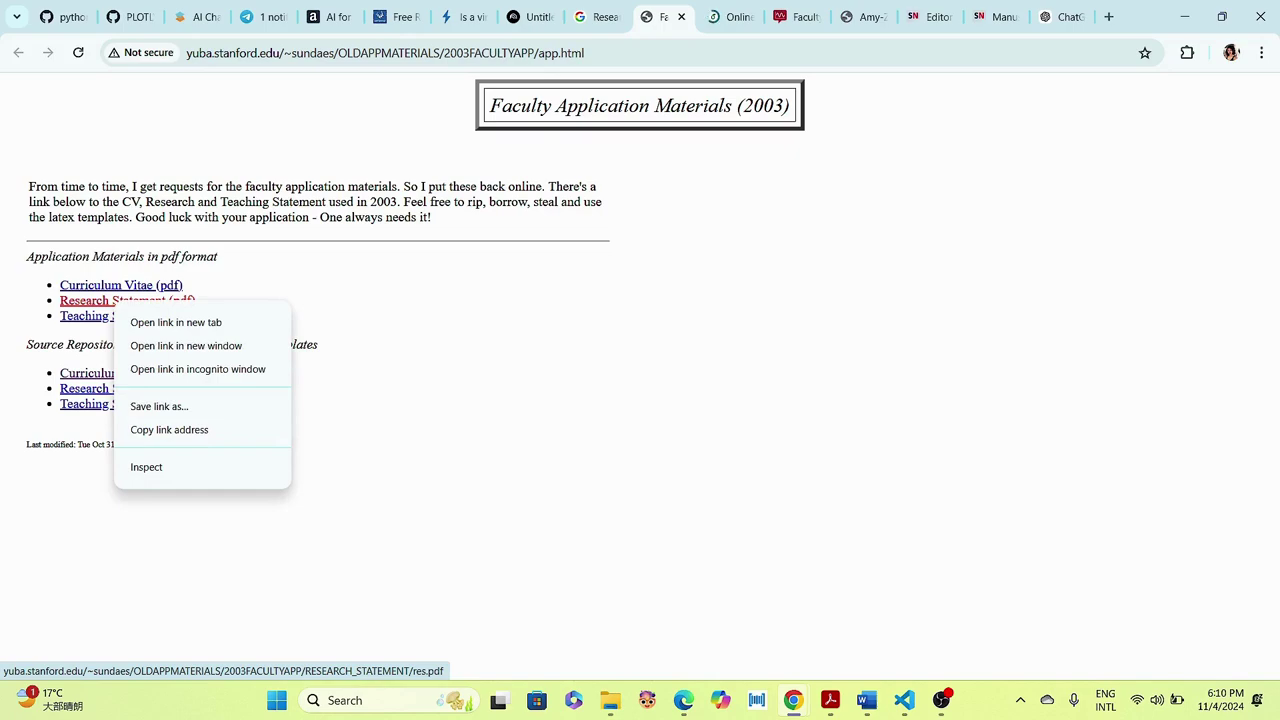
left_click(150, 319)
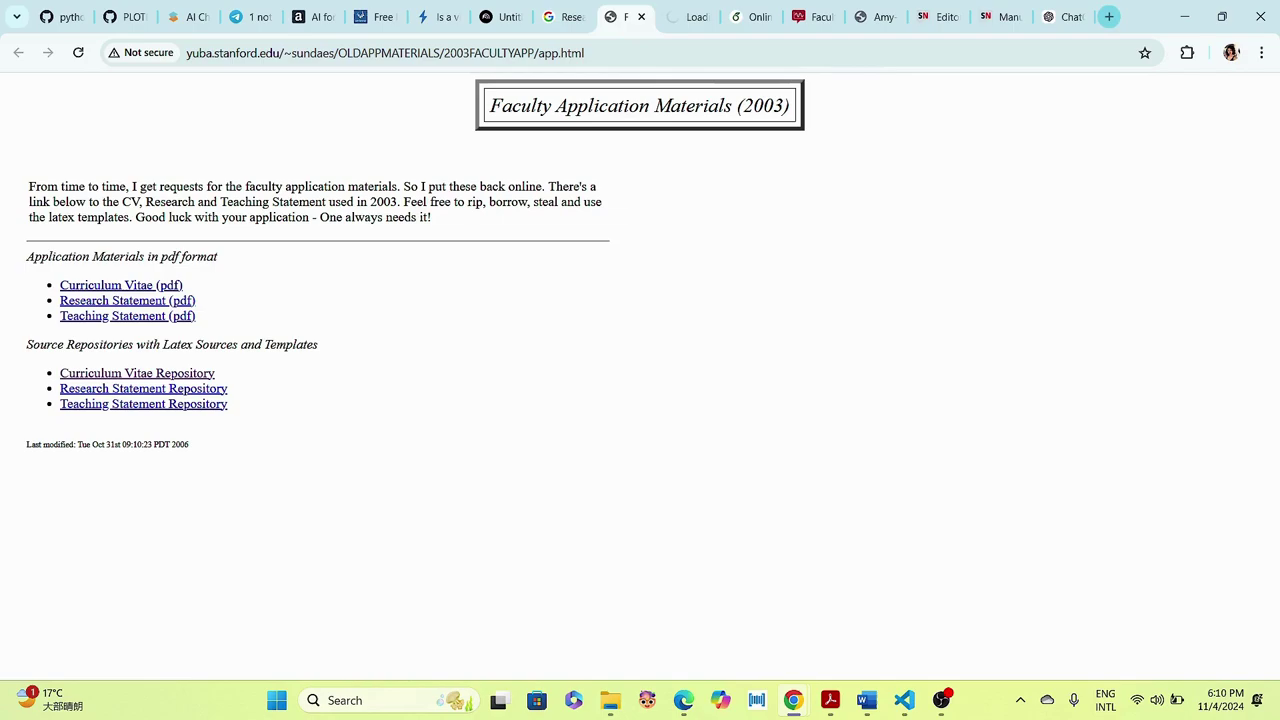
left_click(1108, 16)
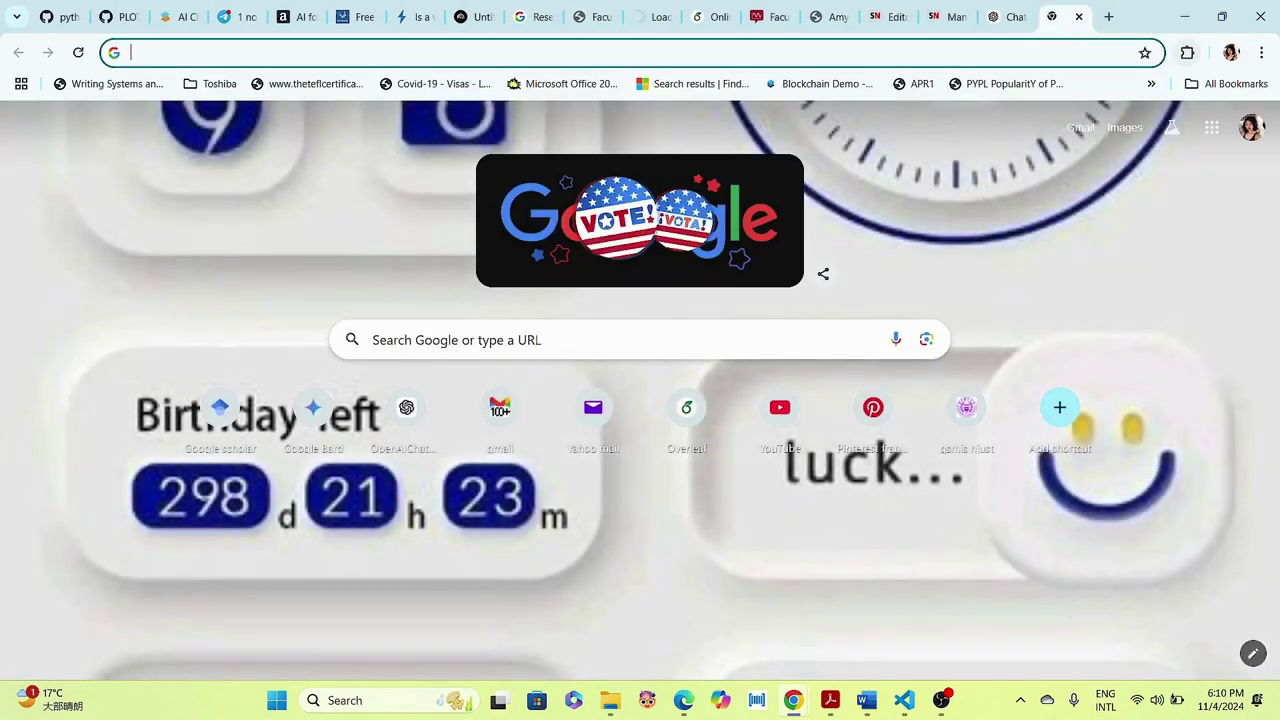
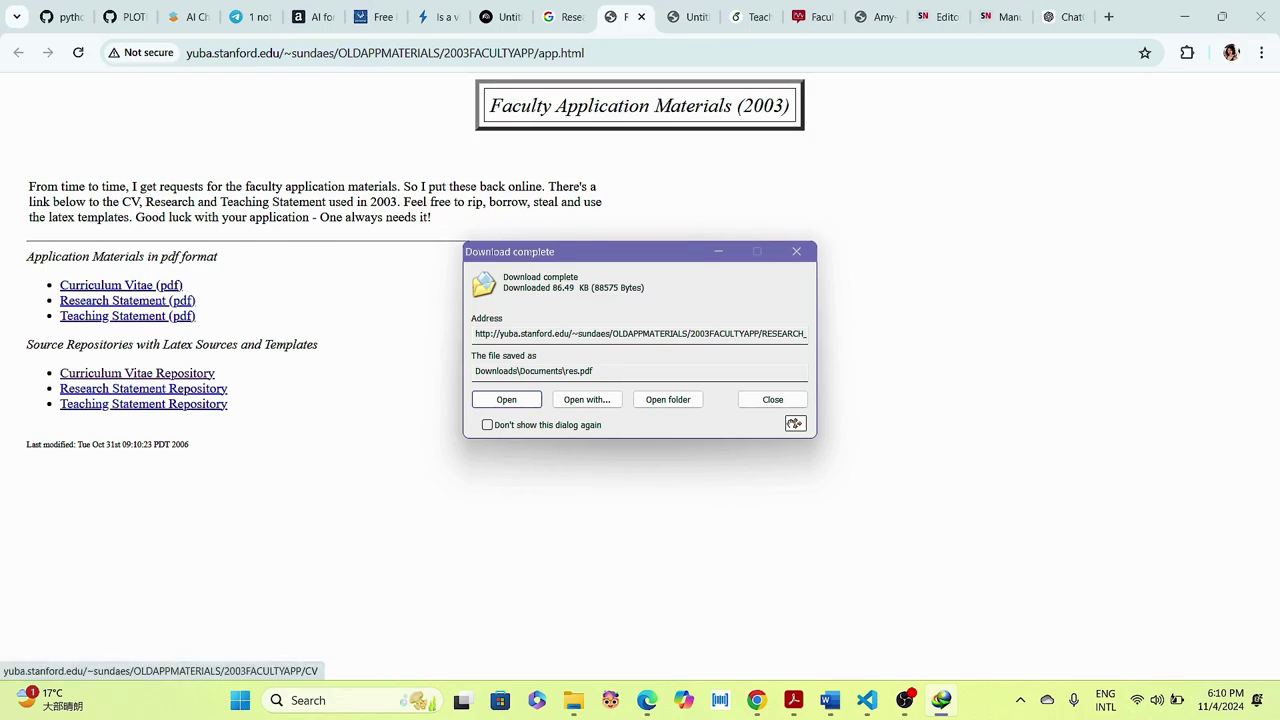
- Open the downloaded res.pdf, look through its research statement from the first to the third page, and minimize the PDF viewer
key("Return")
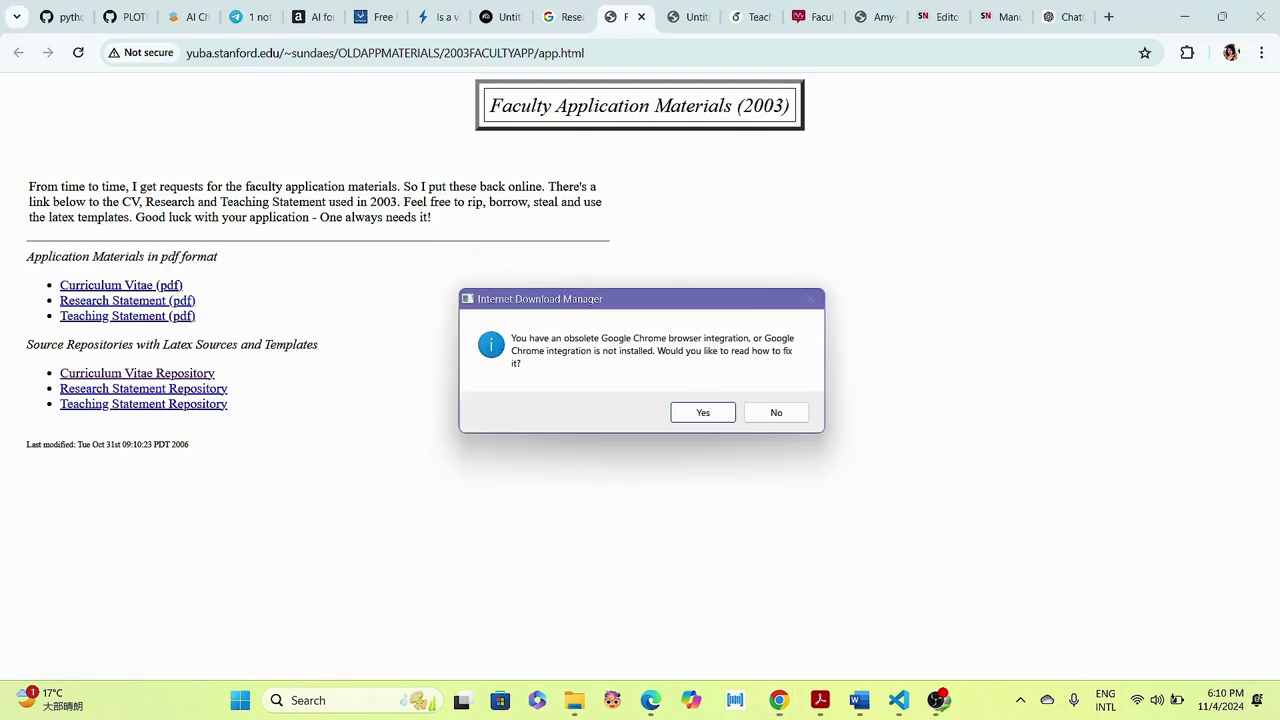
left_click(776, 412)
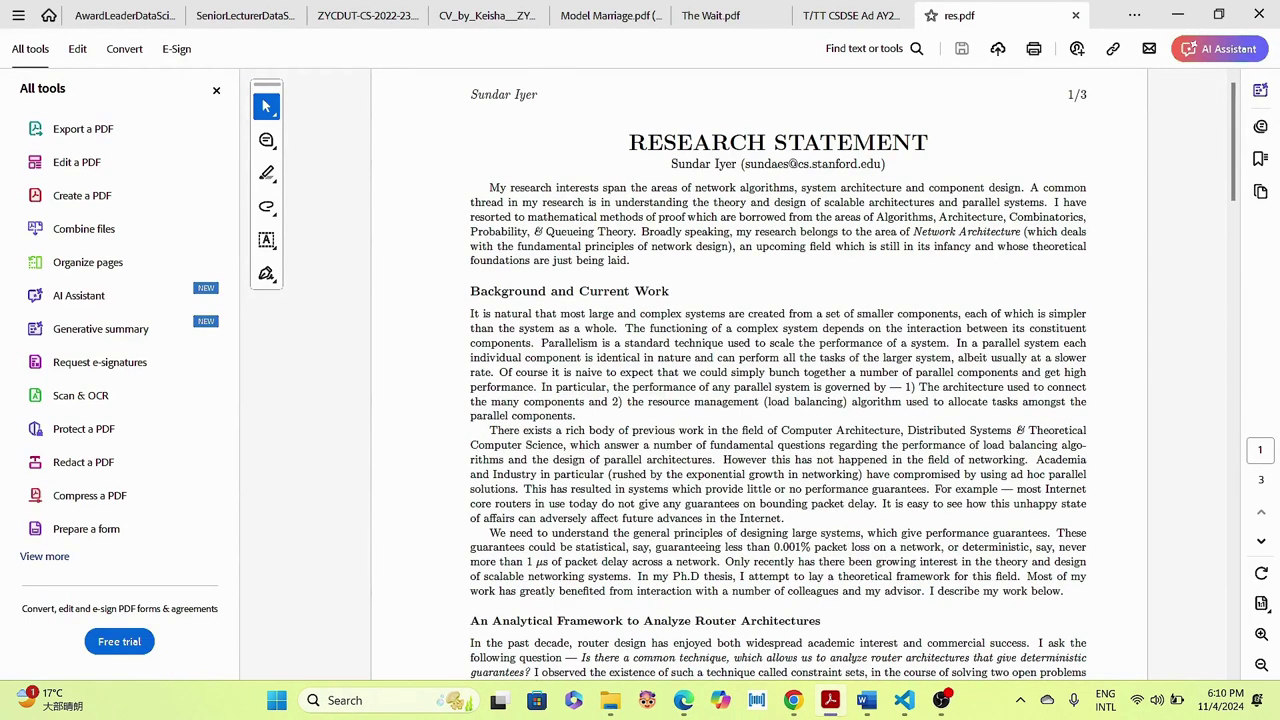
scroll(776, 400, "down", 1)
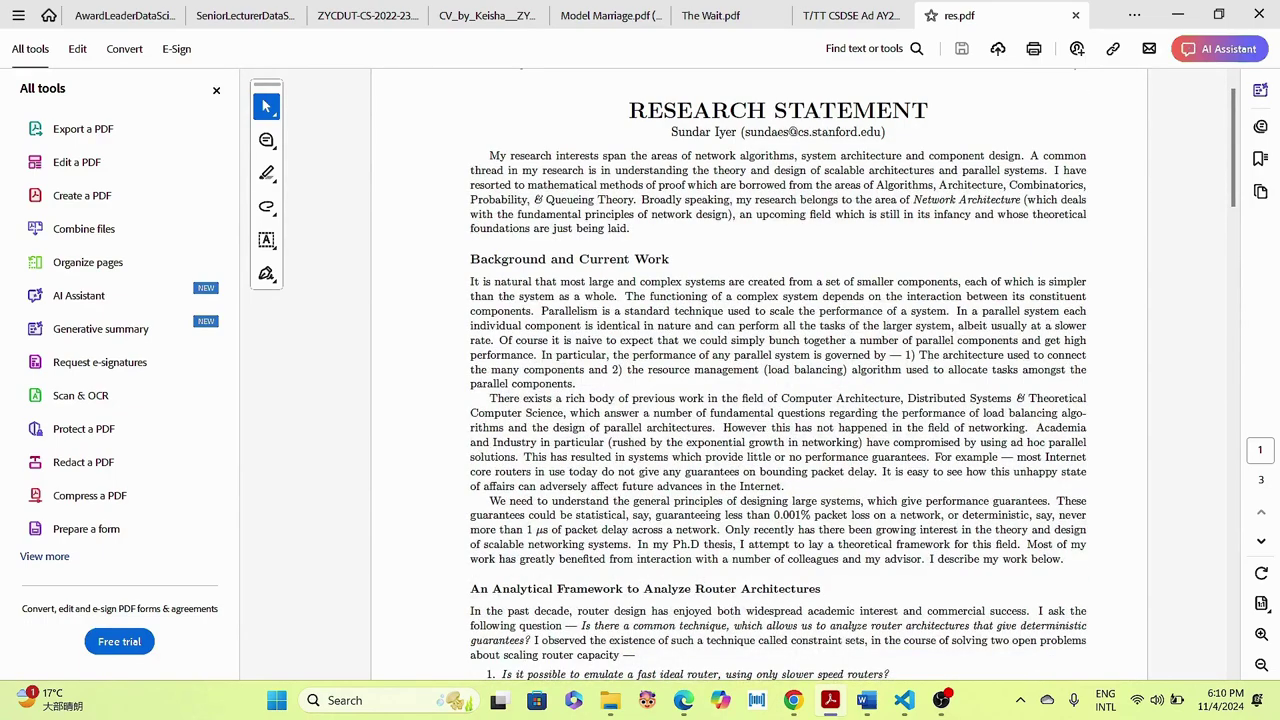
scroll(778, 386, "down", 3)
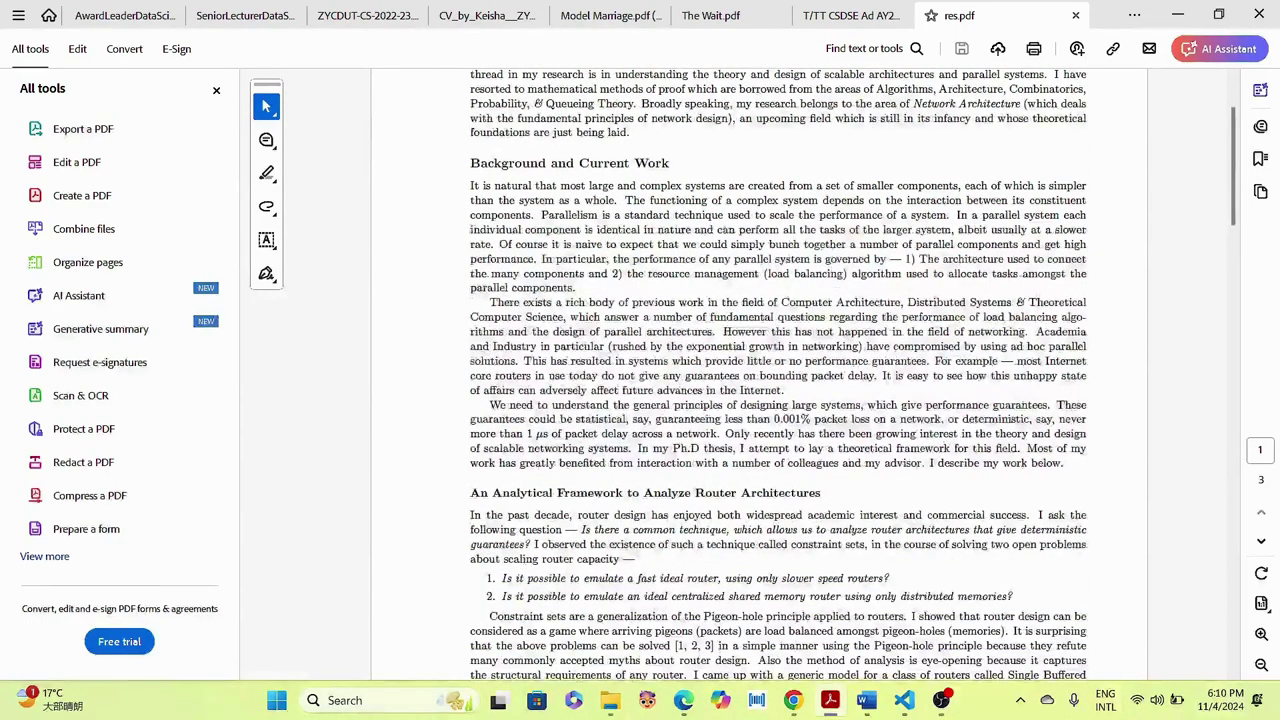
scroll(778, 386, "down", 6)
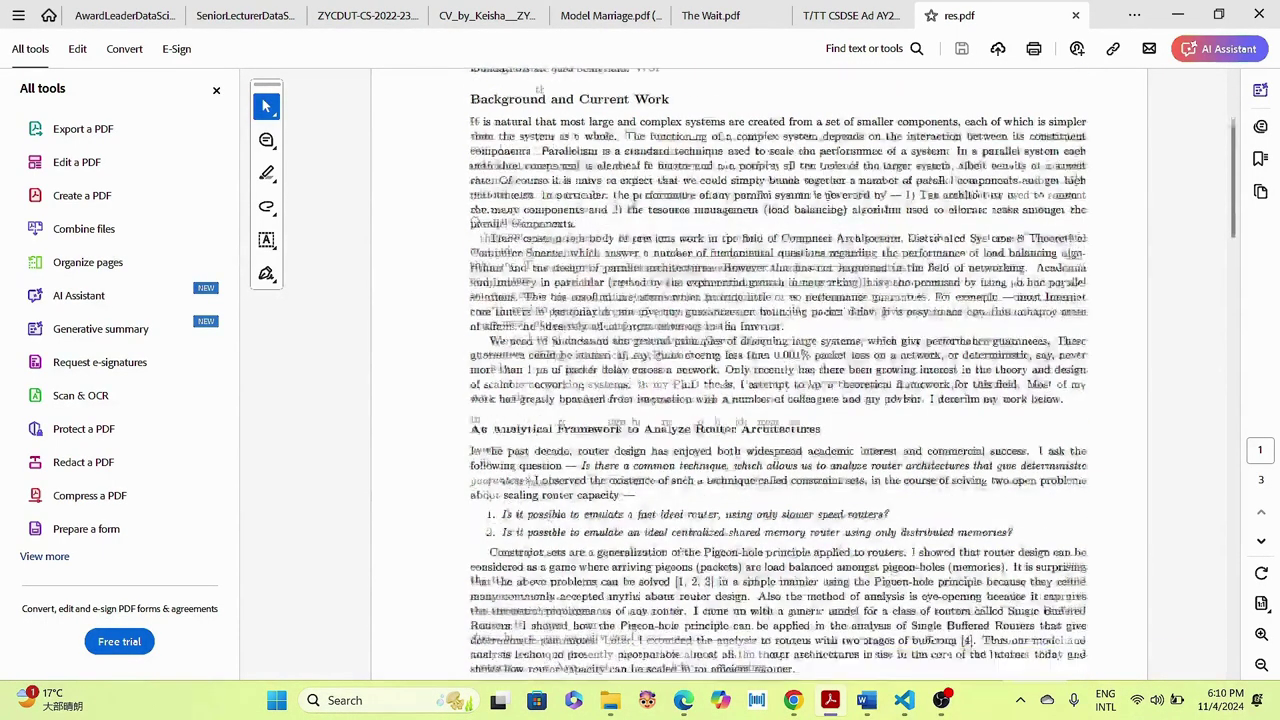
scroll(778, 386, "down", 7)
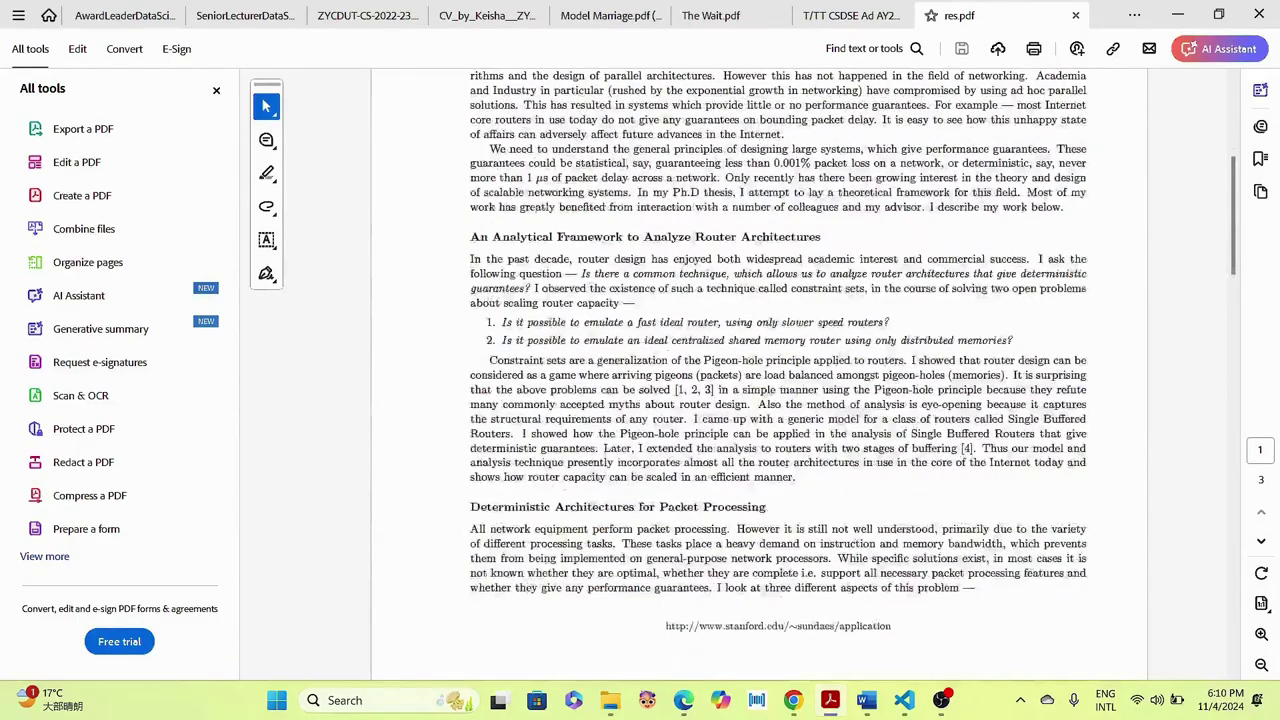
scroll(778, 386, "down", 20)
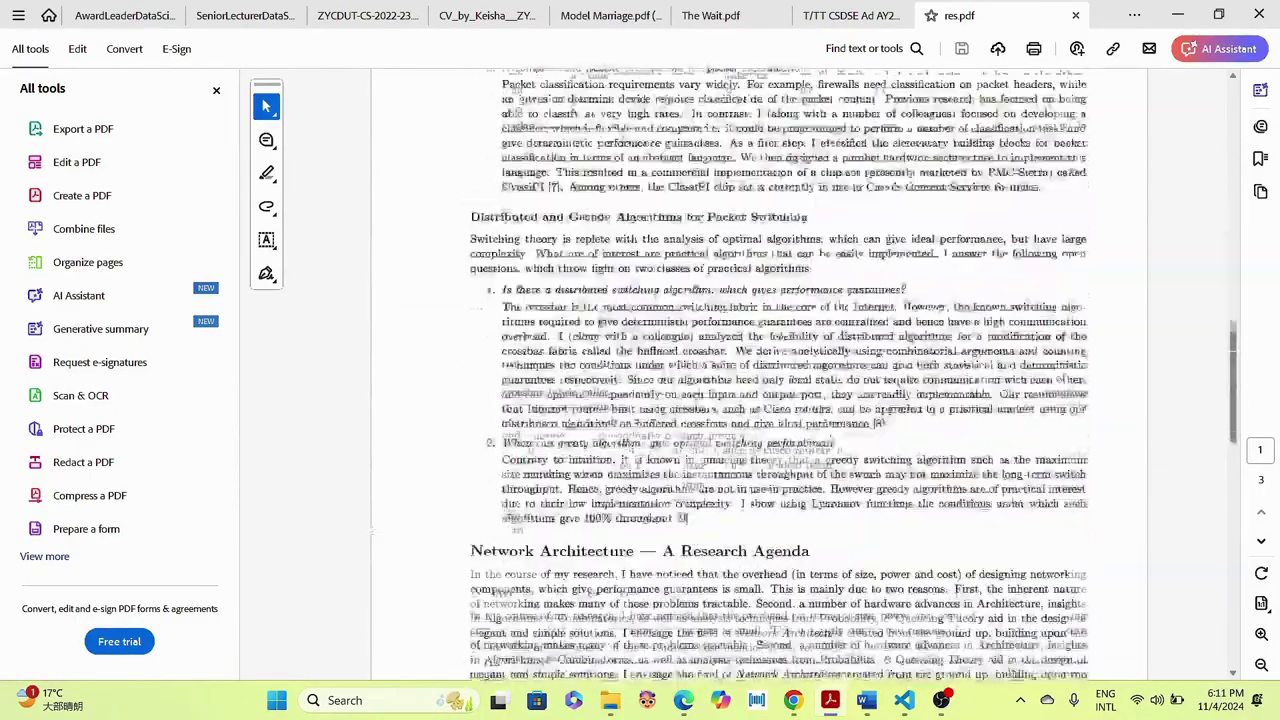
scroll(778, 386, "down", 8)
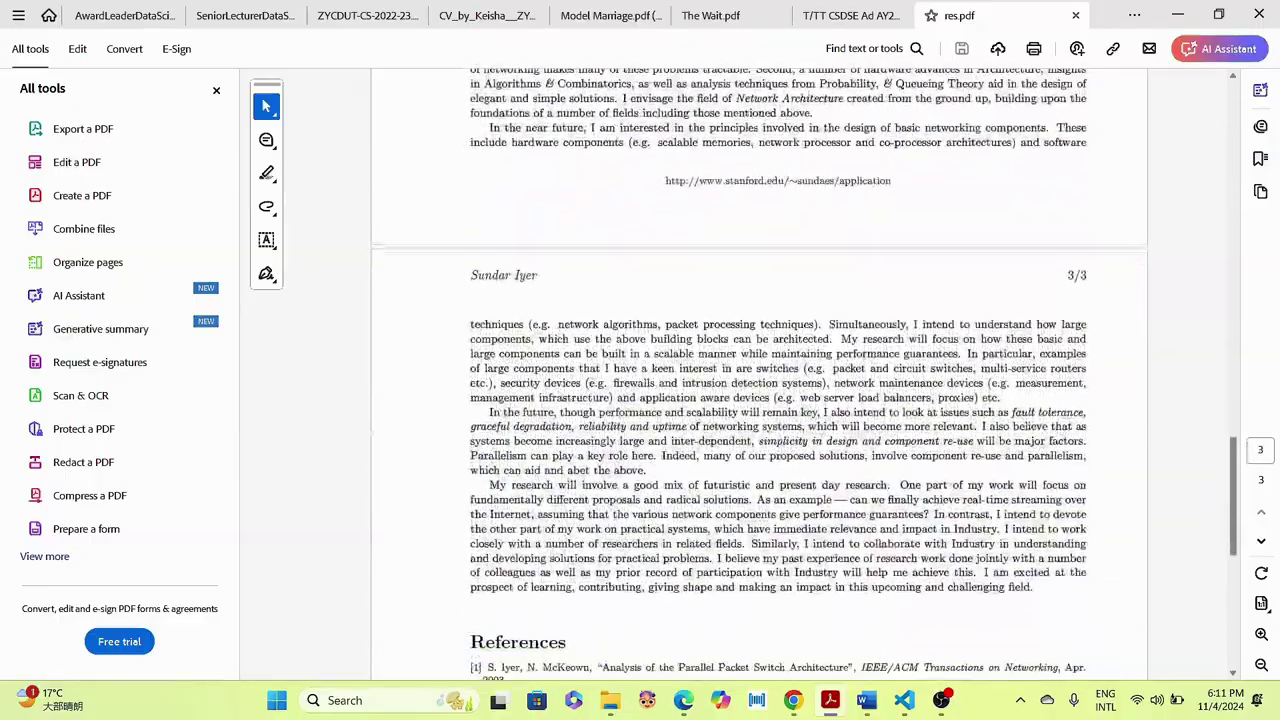
scroll(778, 386, "up", 11)
scroll(778, 386, "up", 20)
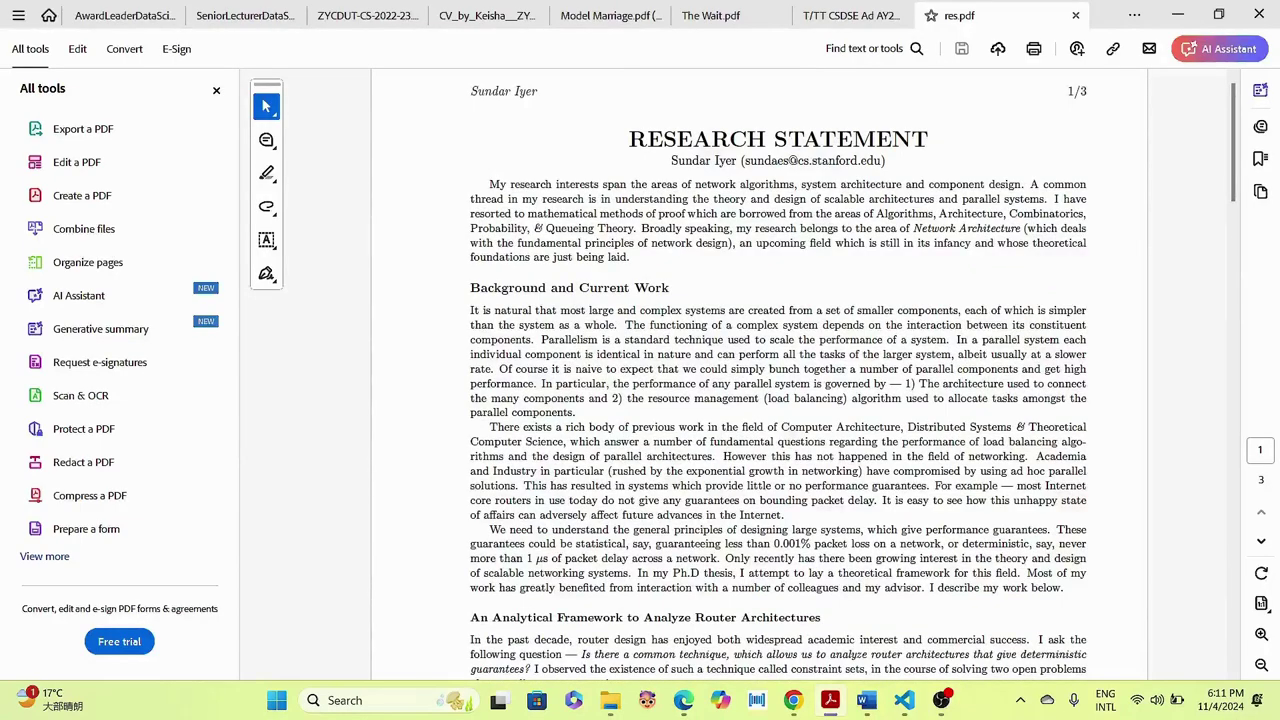
left_click(1178, 14)
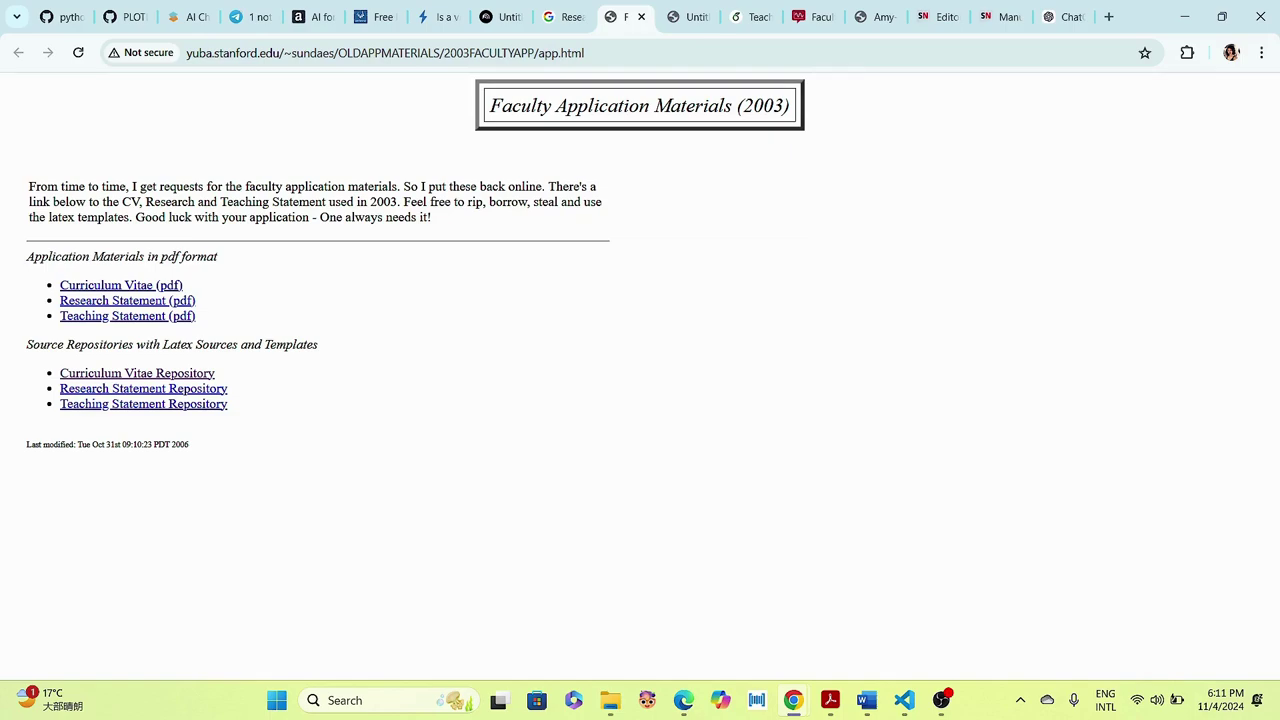
- View the Teaching and Research Statement project in Overleaf, dismiss the Writefull notice, and return to the Faculty Application Materials page
left_click(752, 16)
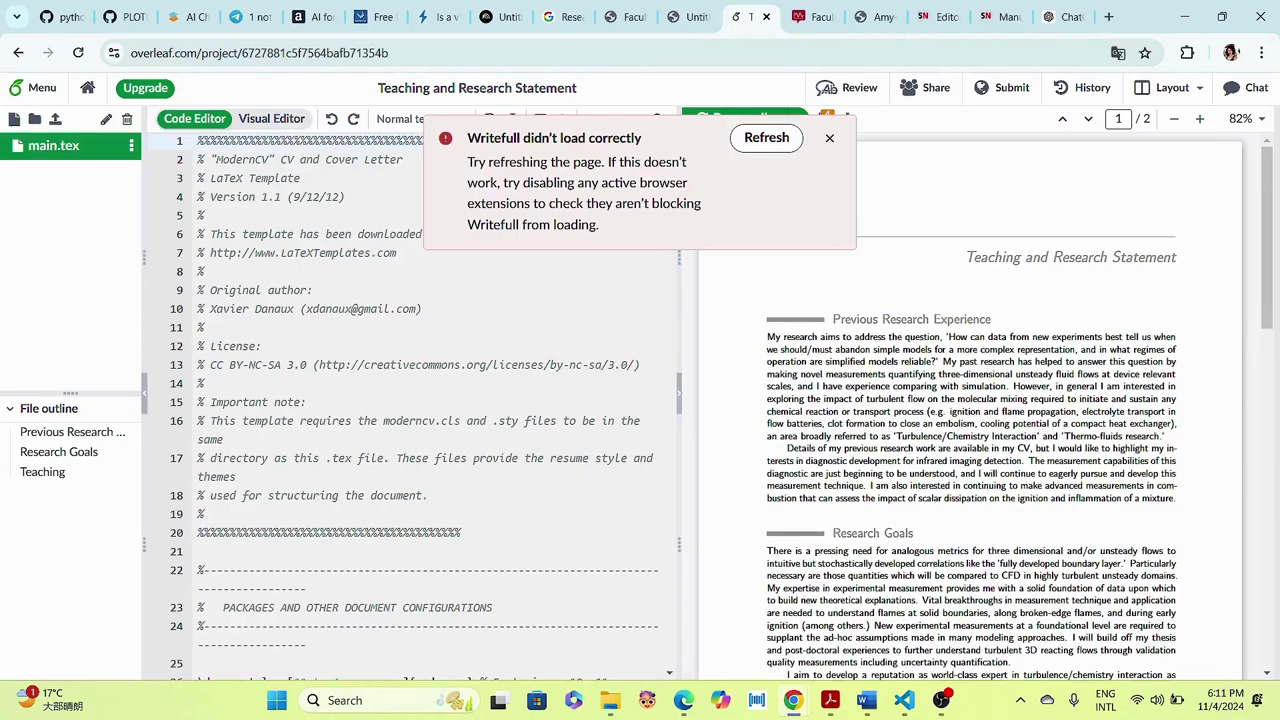
left_click(829, 137)
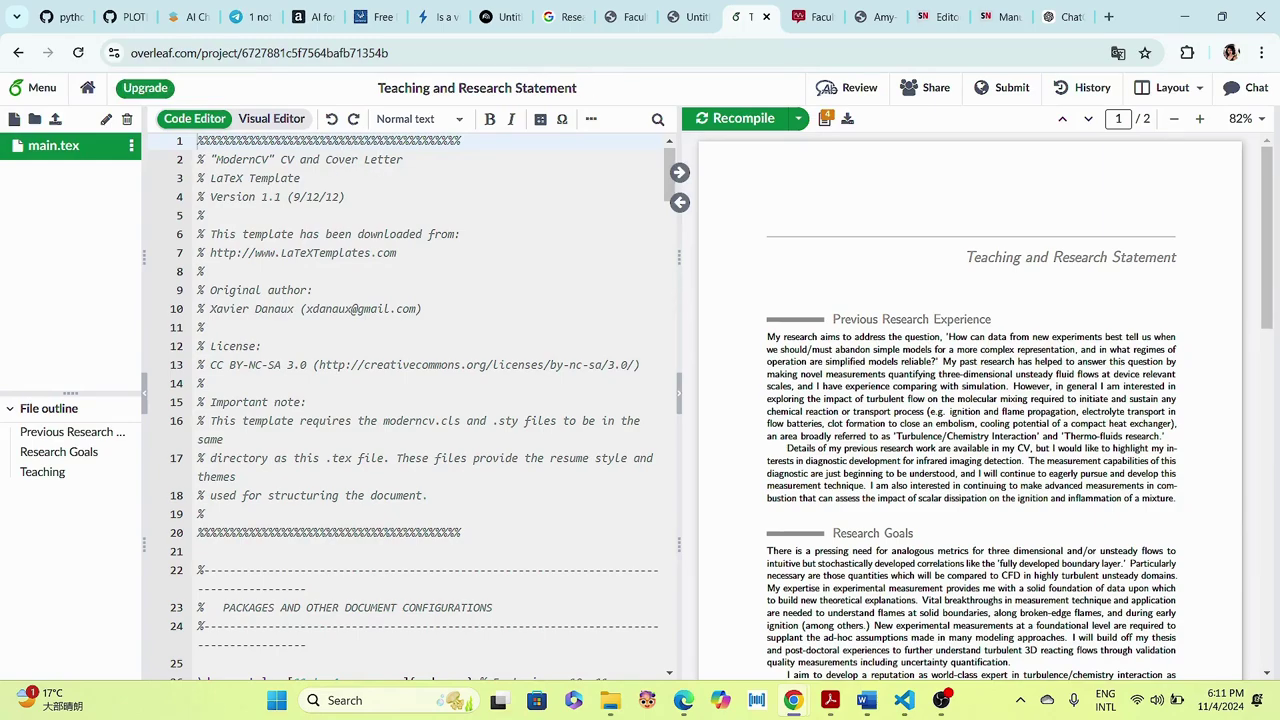
left_click(625, 16)
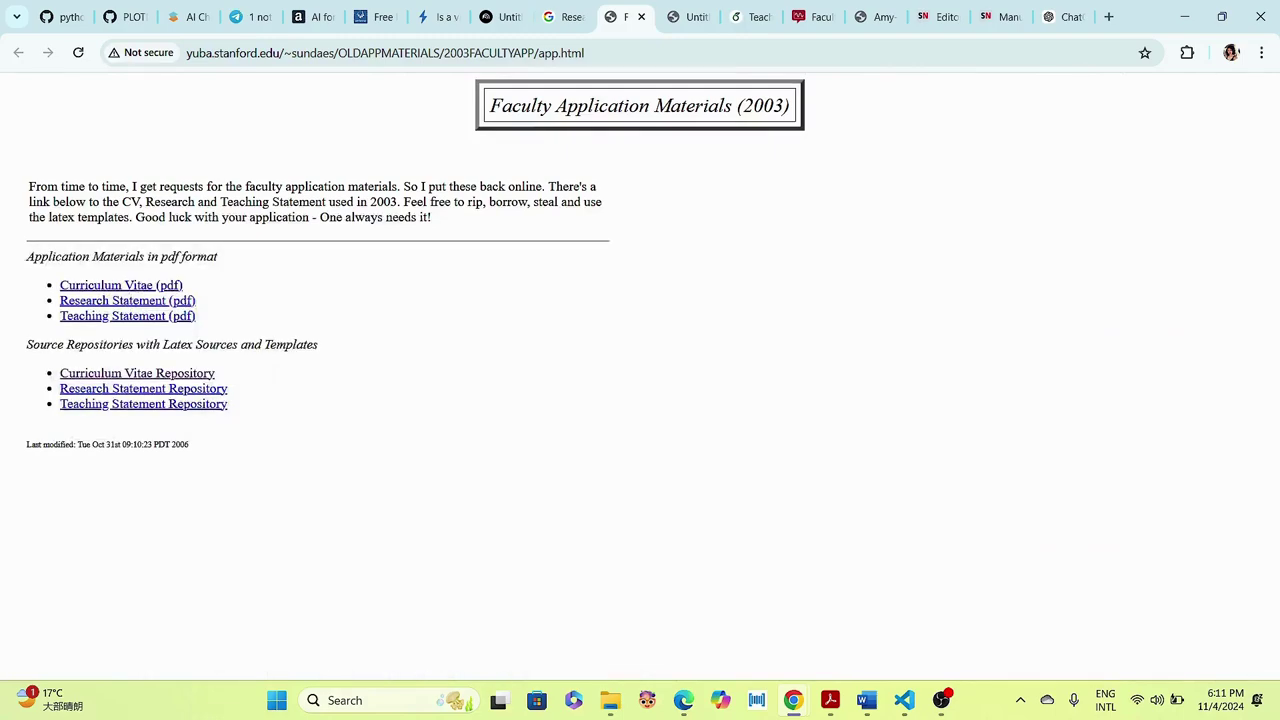
- From the "Research Statement LaTeX template" search results, open Overleaf's "Gallery — Research Proposal" in a new tab and switch to it
left_click(563, 16)
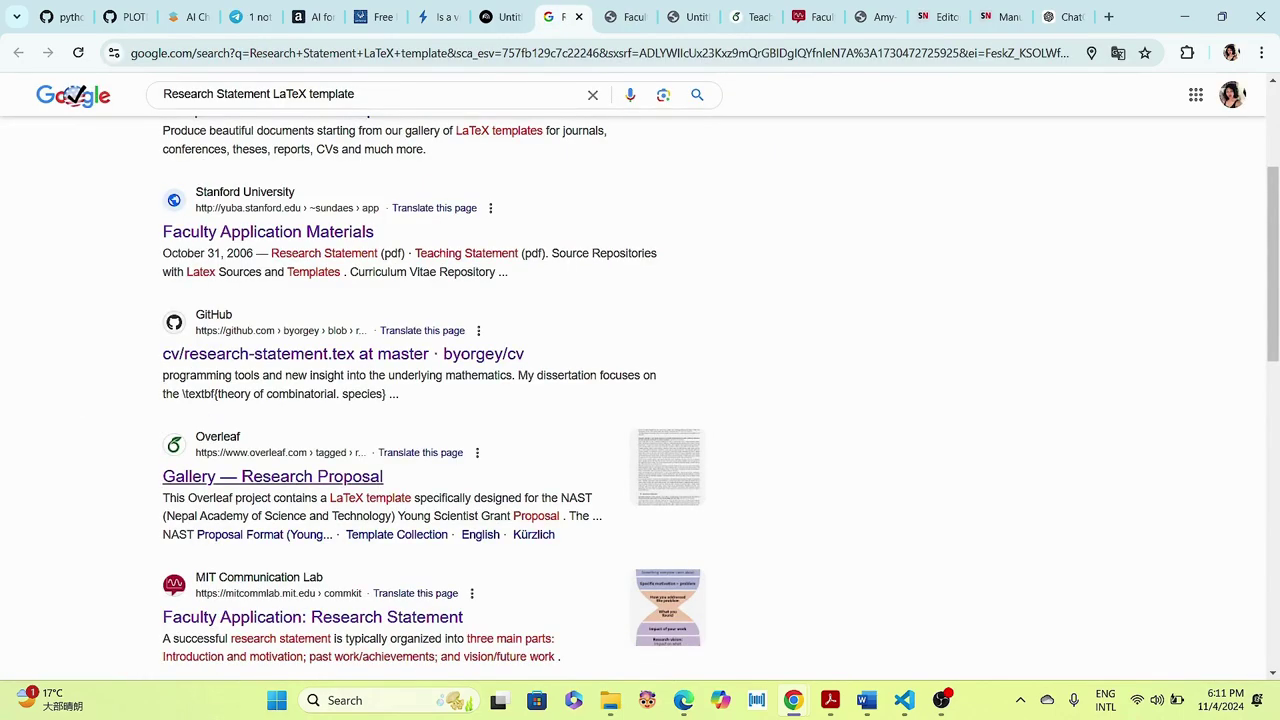
right_click(200, 480)
left_click(250, 500)
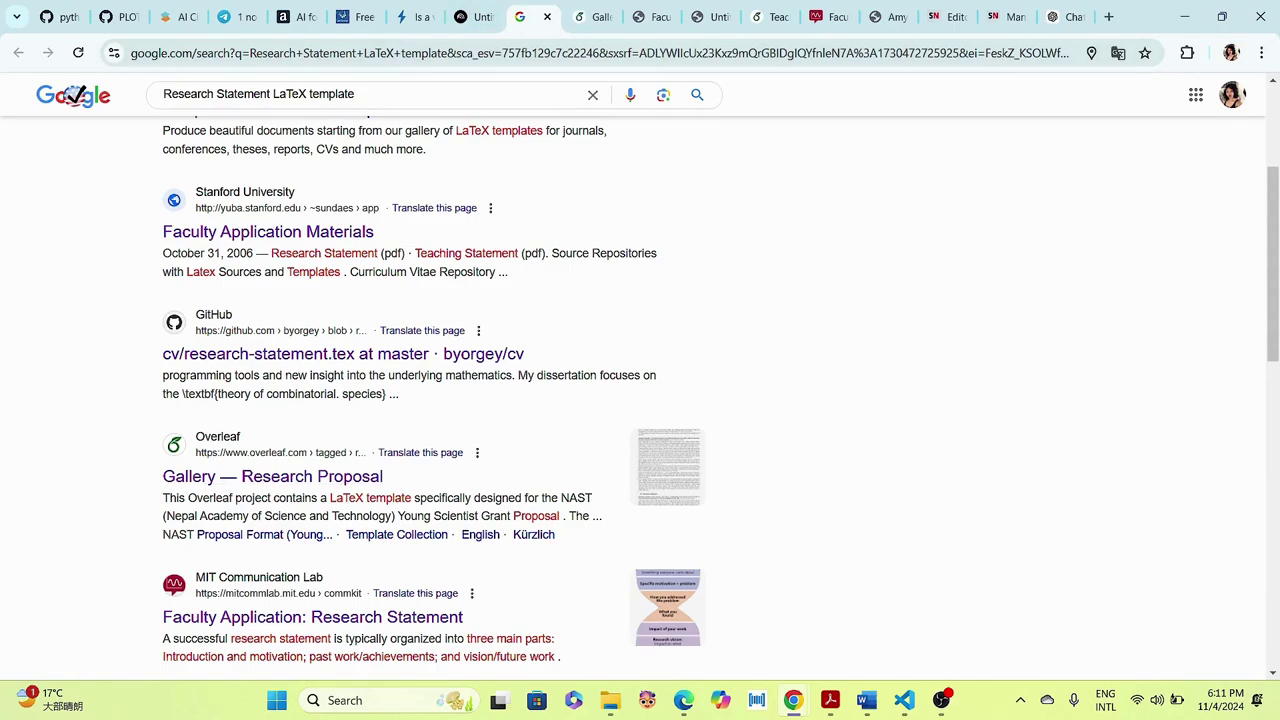
left_click(592, 16)
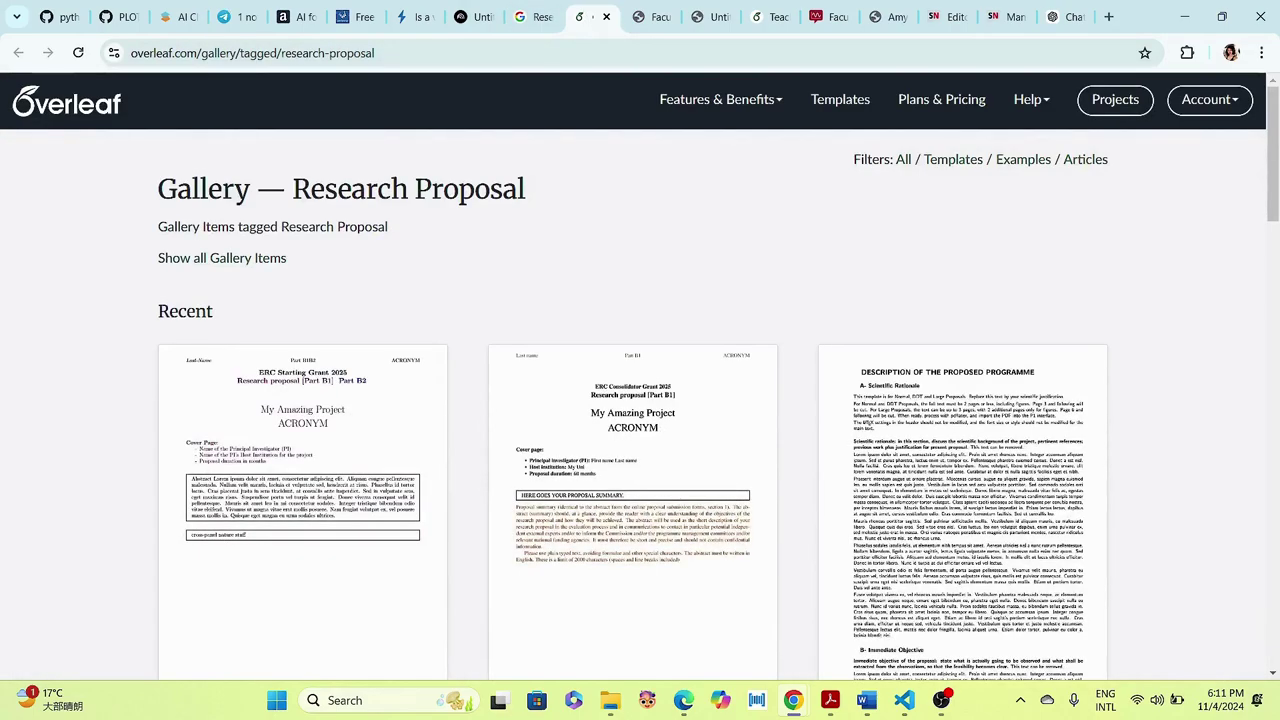
- Open the ESO Phase1 Scientific Rationale Template from the gallery's Recent items in a new tab and switch to it
scroll(302, 500, "down", 2)
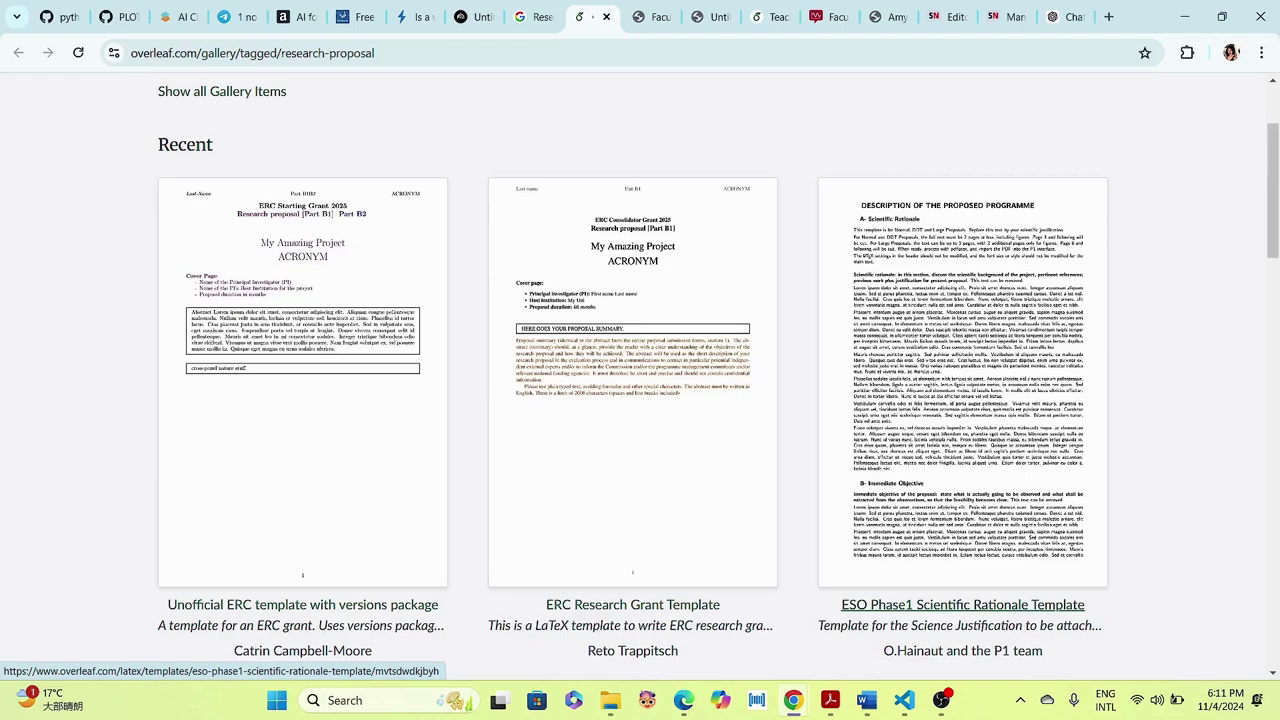
right_click(938, 290)
left_click(1000, 309)
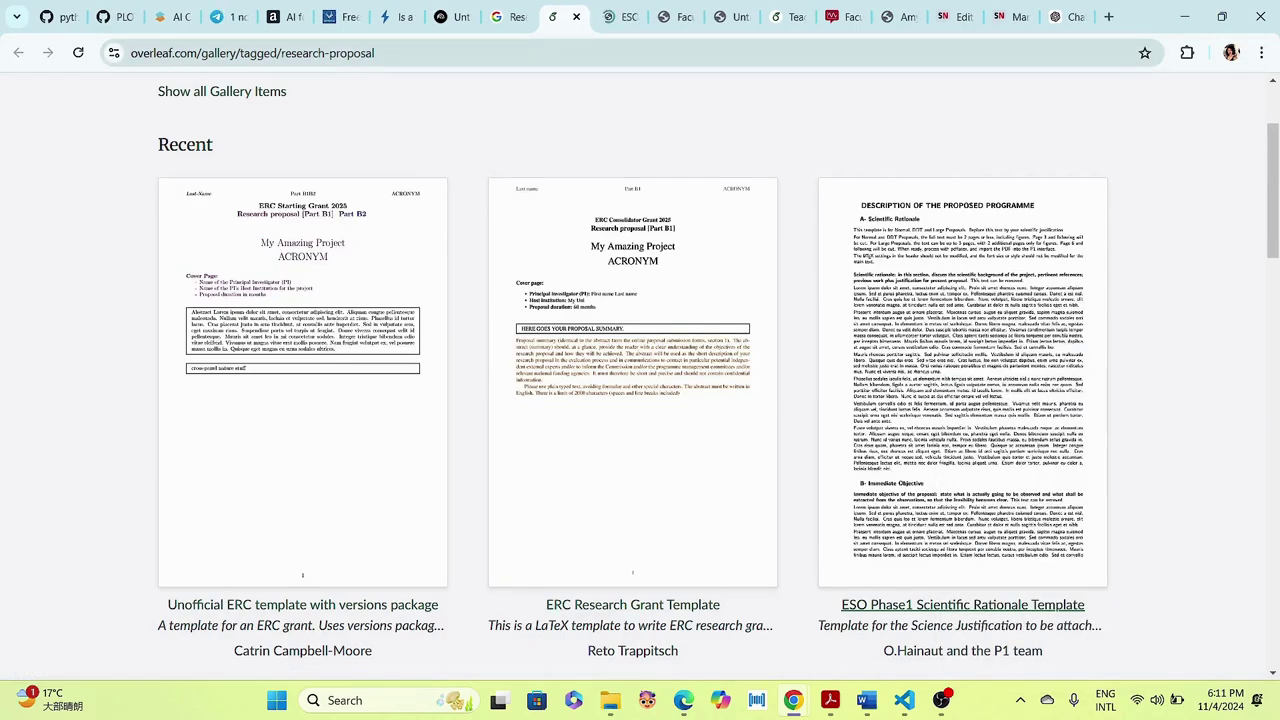
left_click(620, 16)
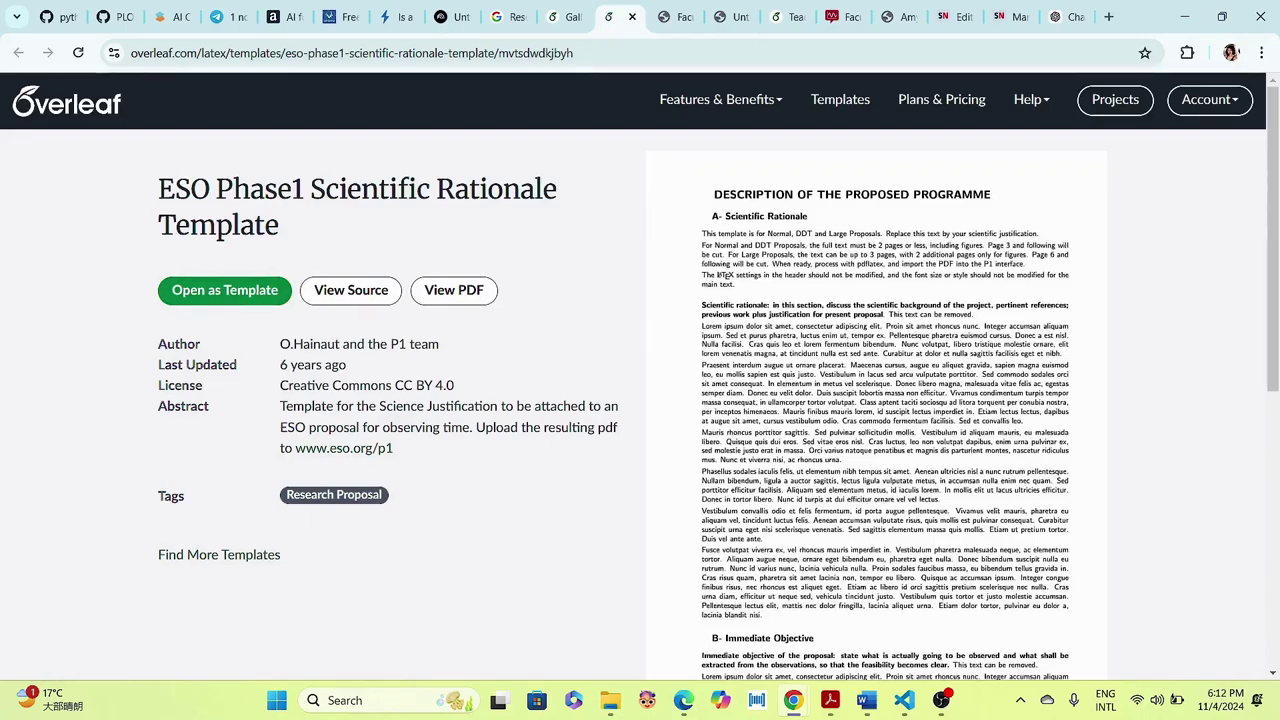
- Preview the ESO template's PDF and LaTeX source, and open the template as an Overleaf project
left_click(453, 290)
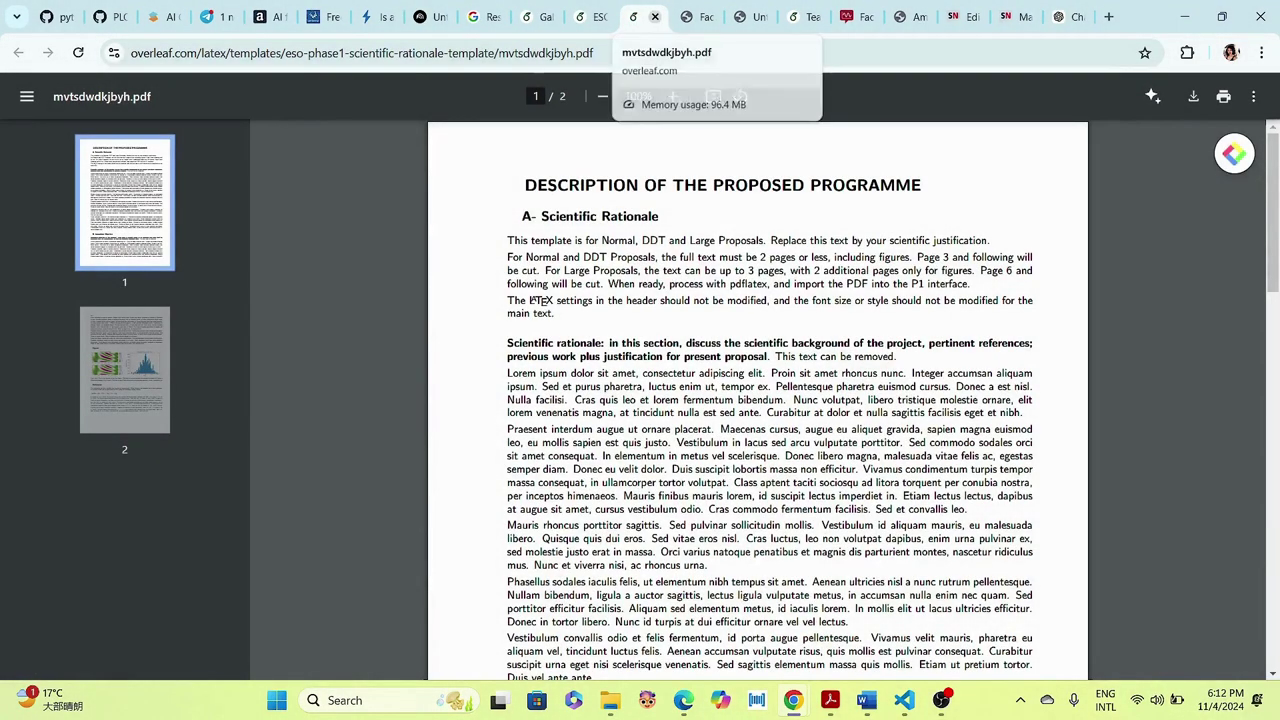
left_click(655, 16)
left_click(351, 290)
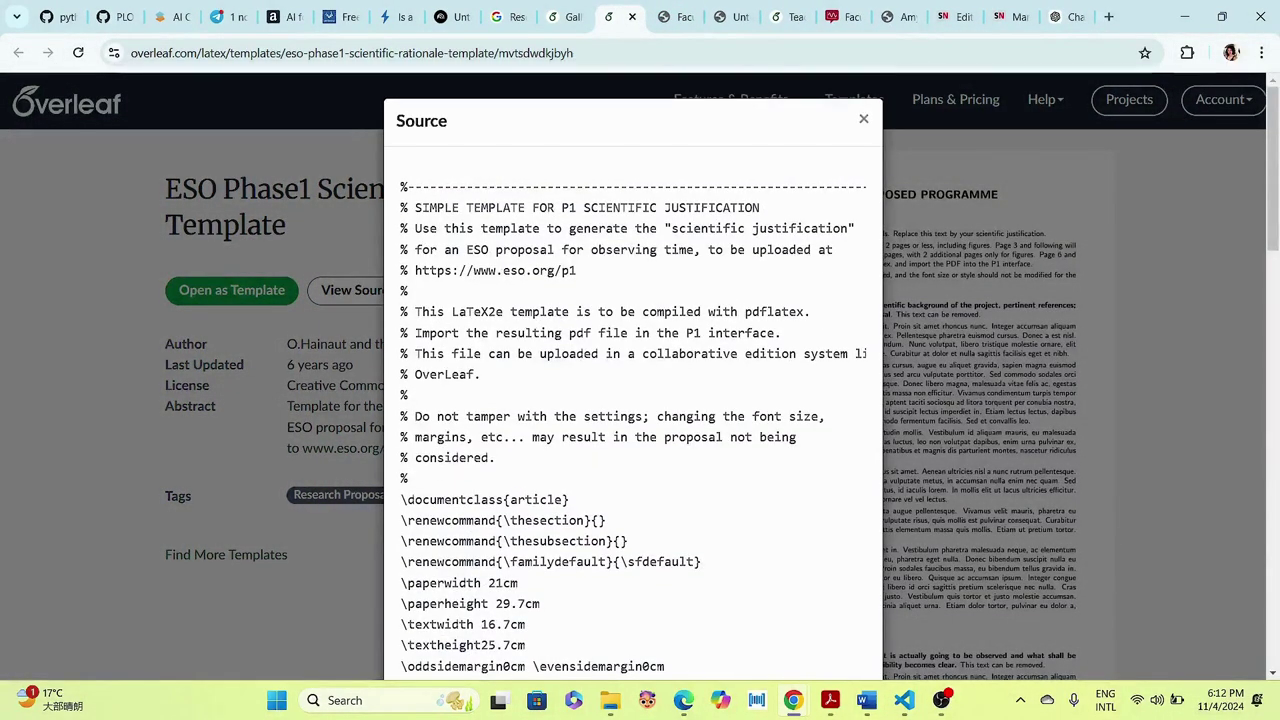
key("Escape")
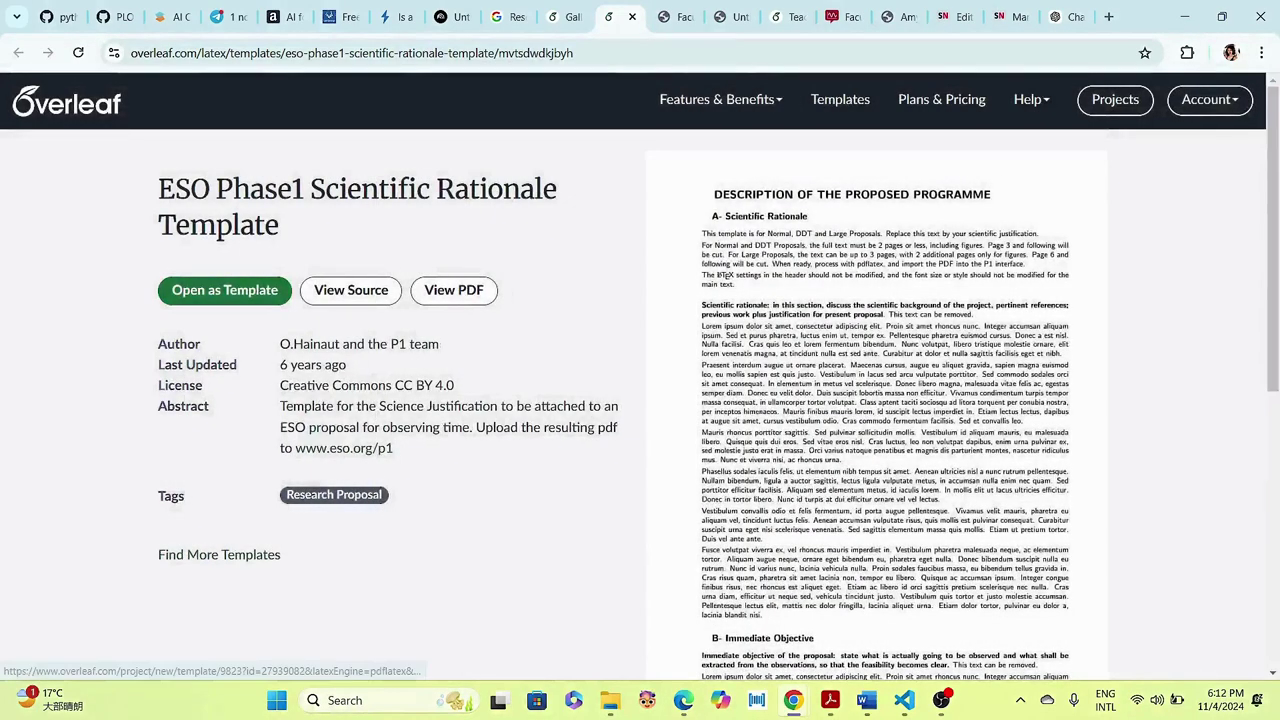
left_click(231, 290)
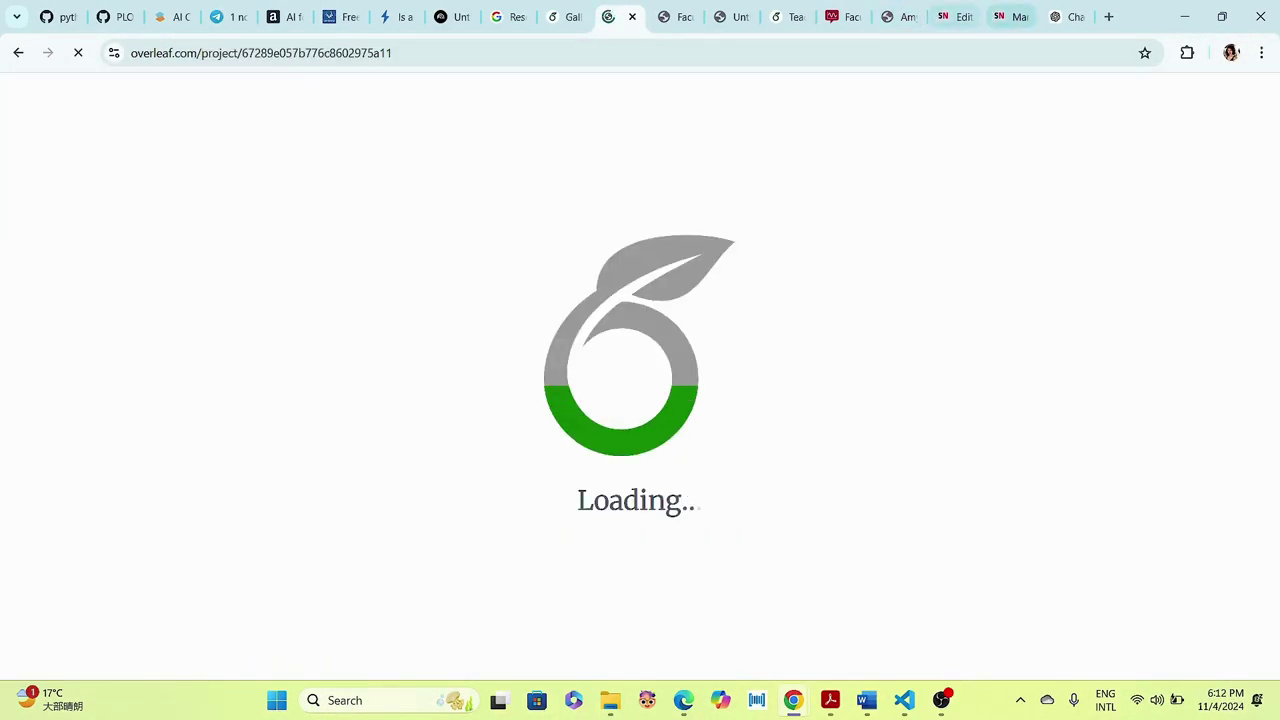
- Review the expanded introduction on AI models for electric vehicle security in the ChatGPT Research Statement chat through its last paragraph
left_click(1066, 16)
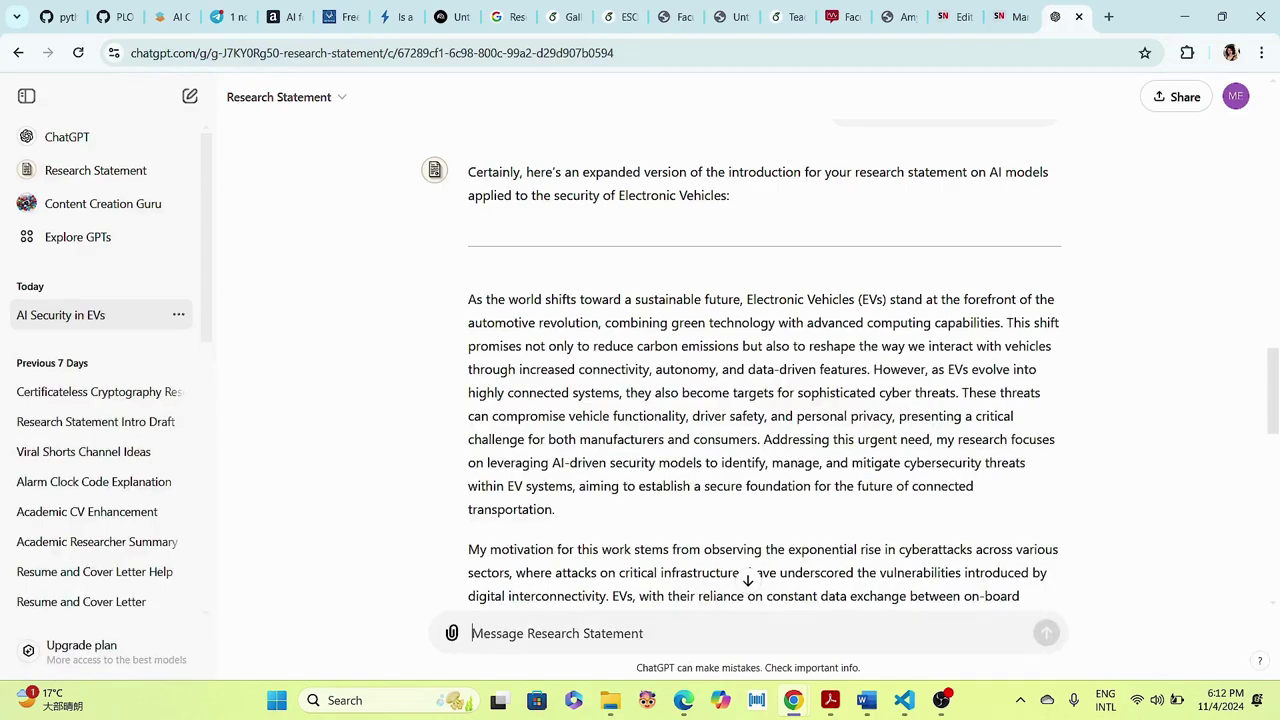
scroll(748, 580, "down", 10)
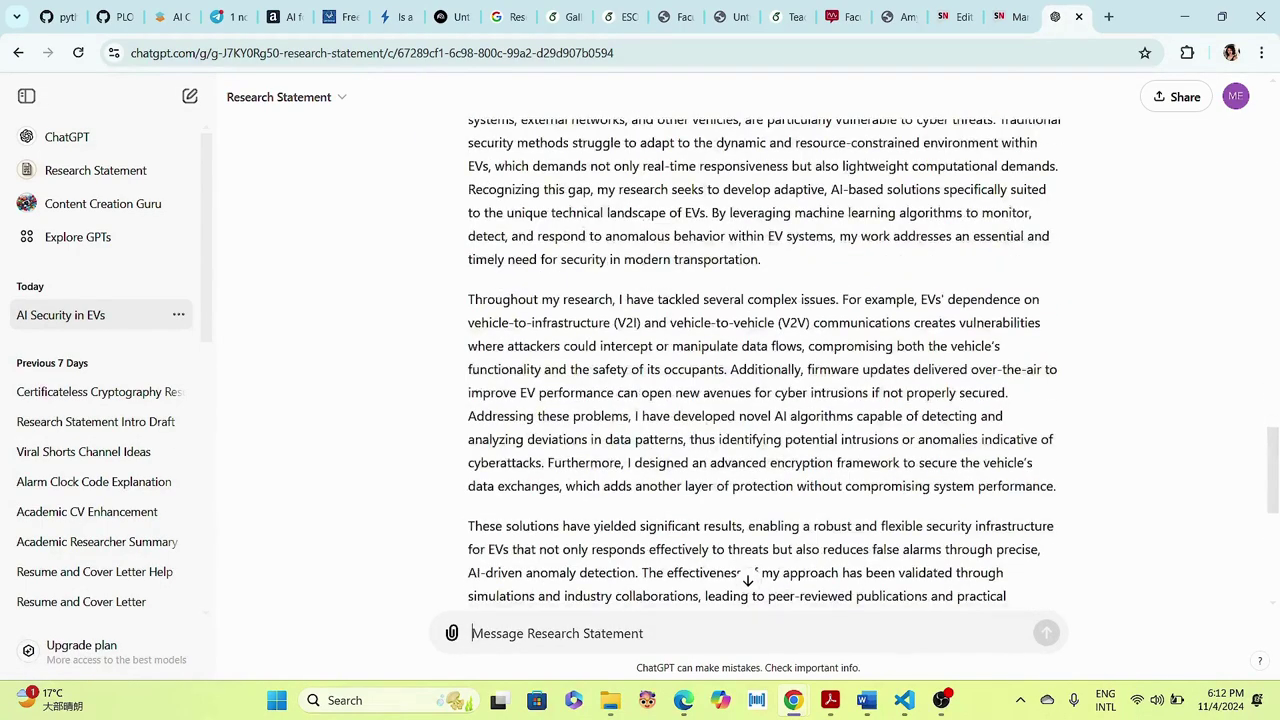
scroll(764, 360, "up", 10)
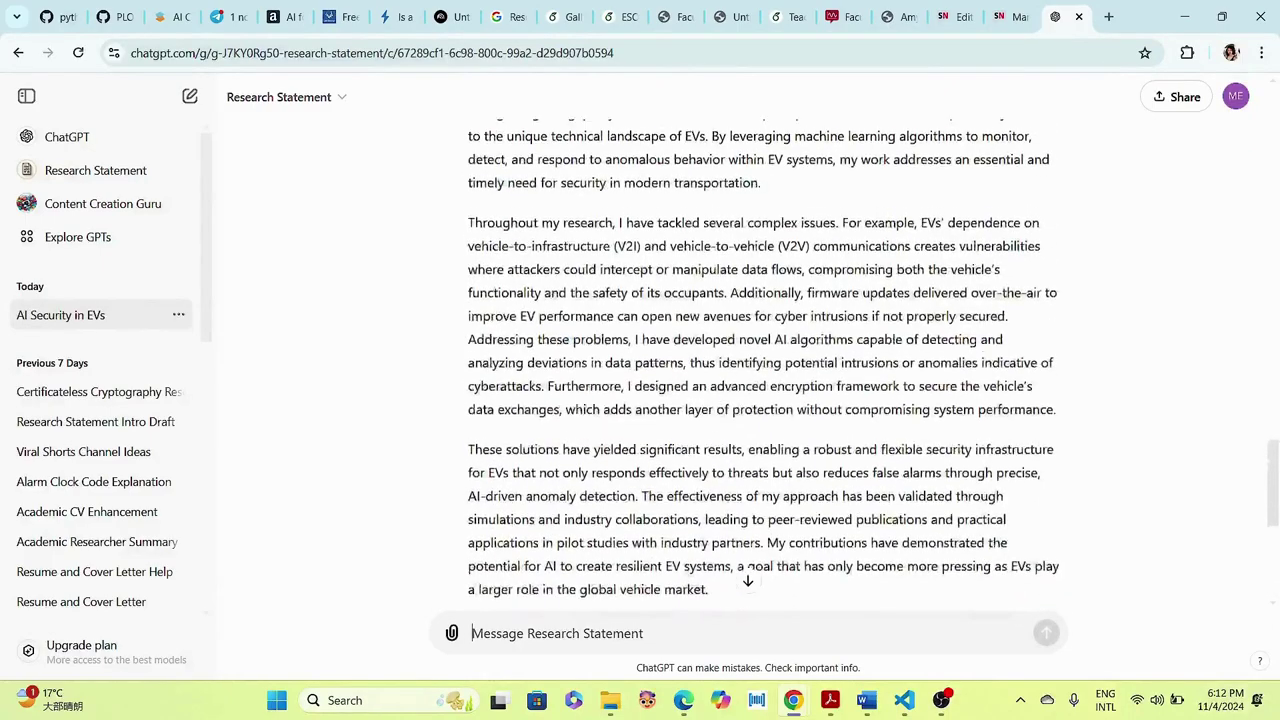
scroll(764, 360, "up", 4)
scroll(764, 360, "down", 2)
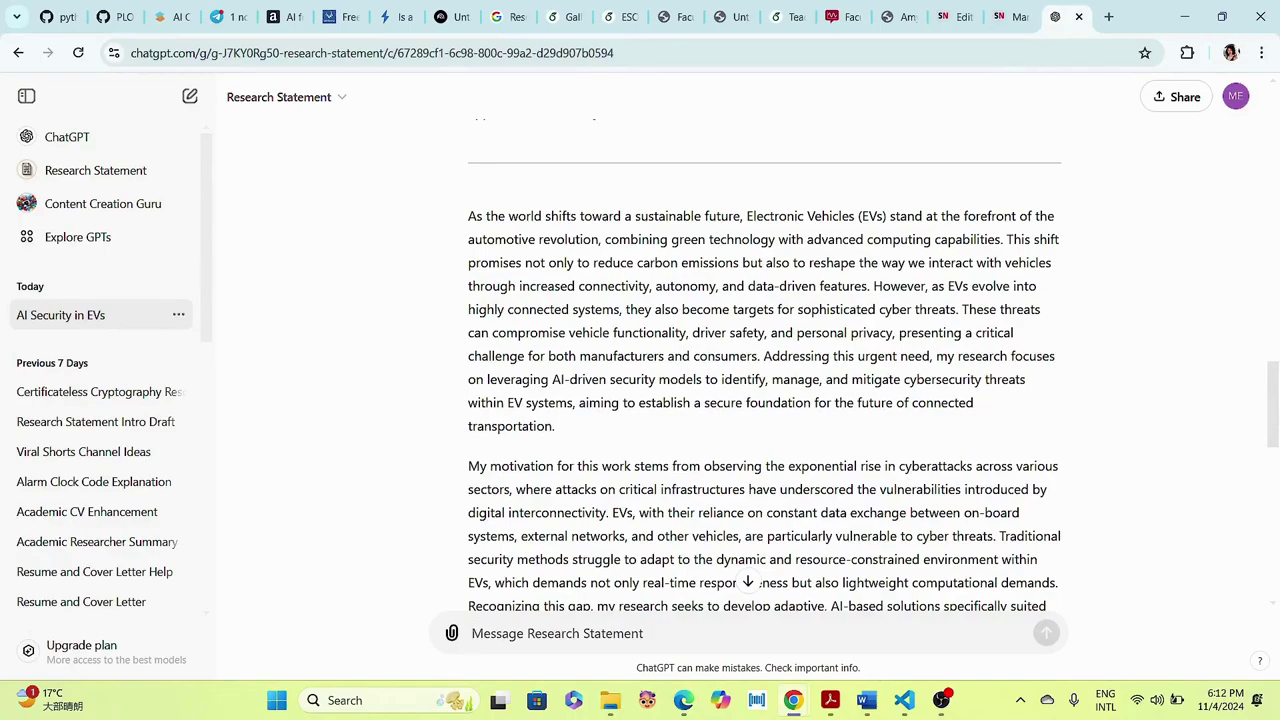
scroll(764, 380, "down", 3)
scroll(764, 380, "up", 3)
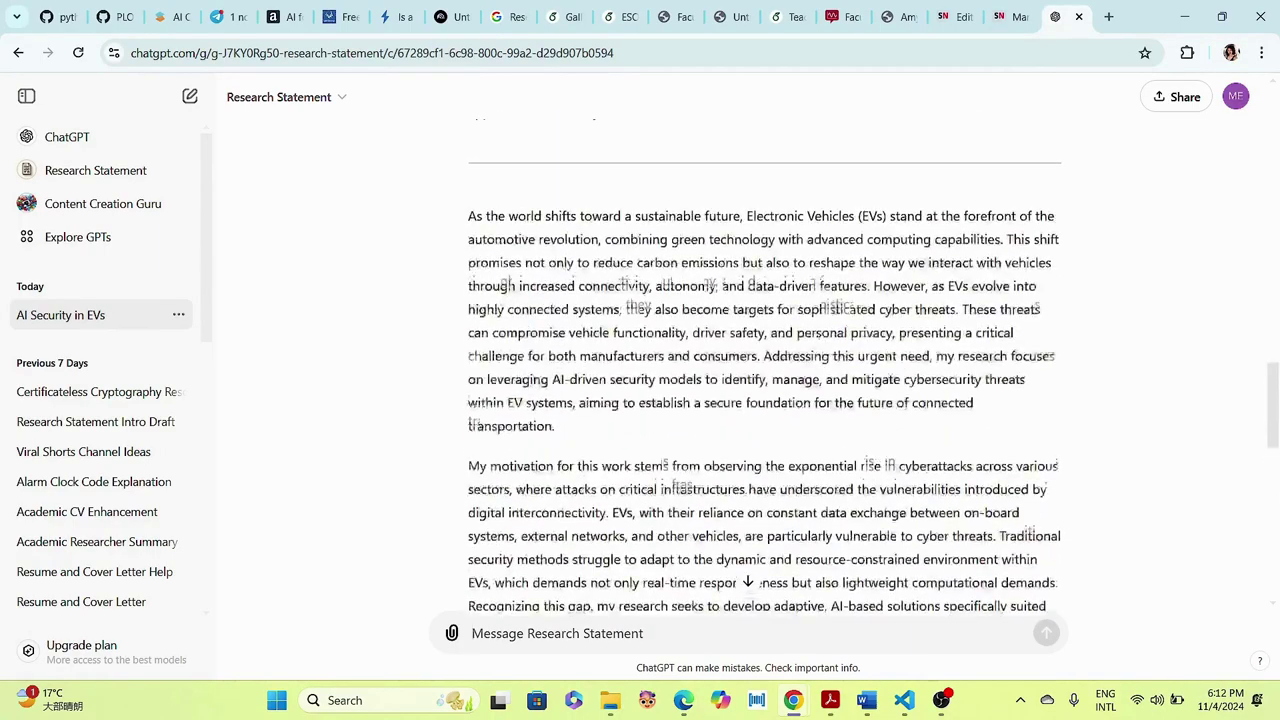
scroll(764, 370, "down", 8)
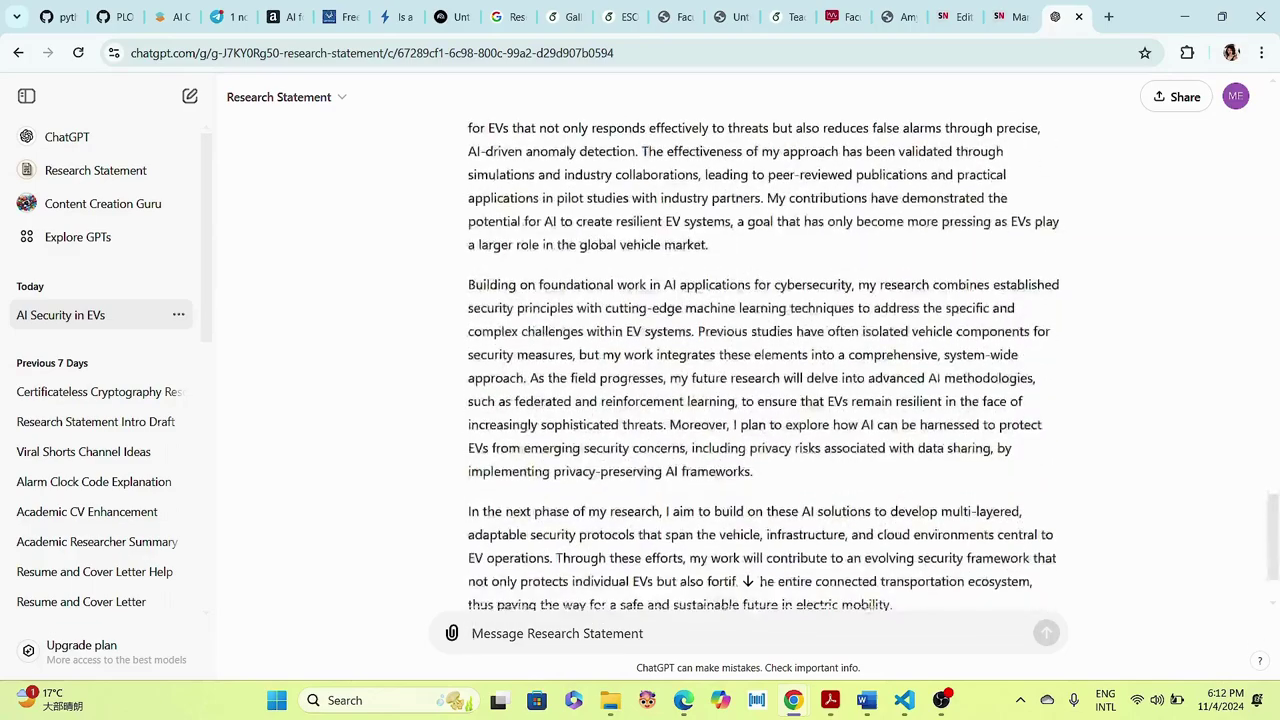
scroll(764, 370, "down", 1)
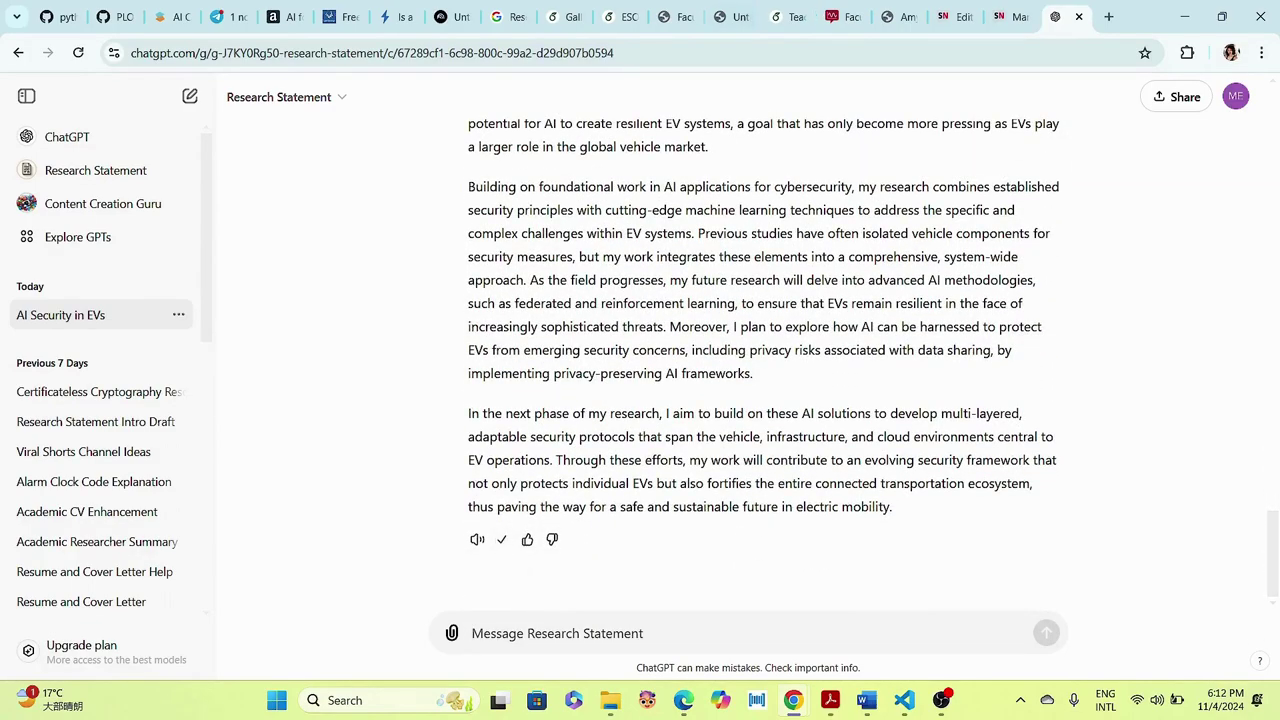
- Switch to the ESO Phase1 Scientific Rationale Template project and retitle the "A- Scientific Rationale" subsection as "Introduction to the research"
left_click(622, 16)
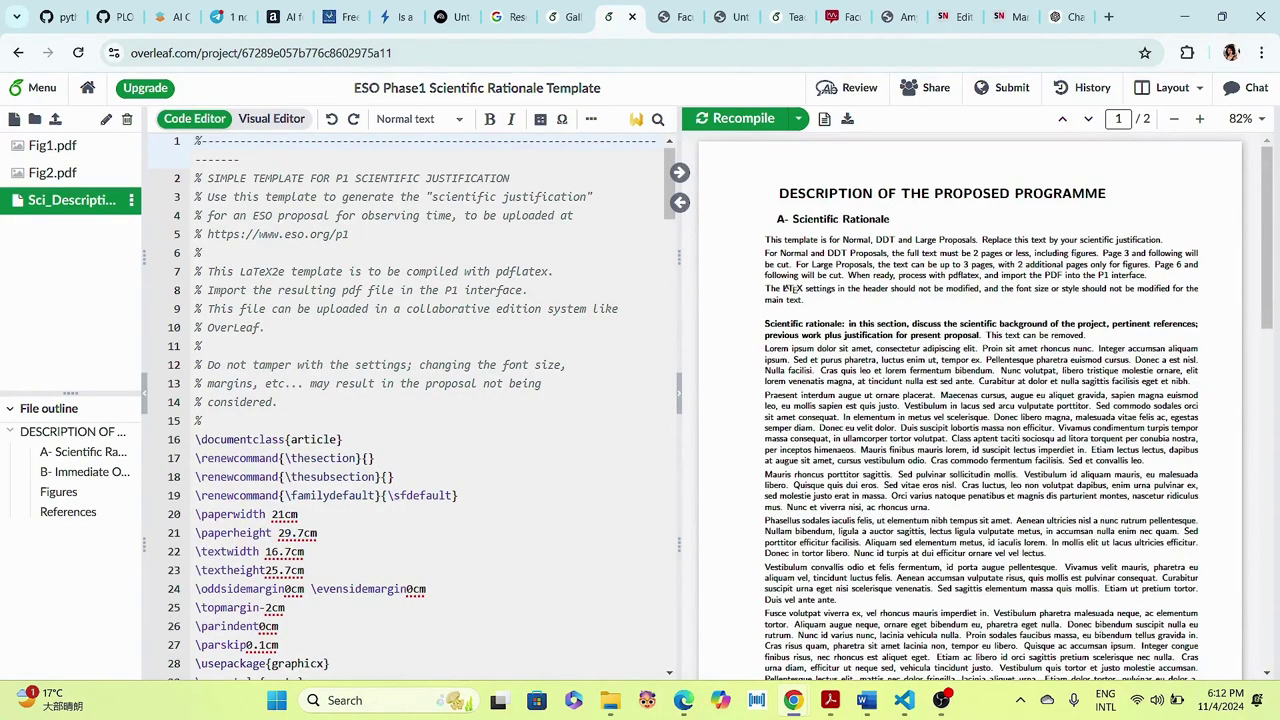
scroll(410, 400, "down", 5)
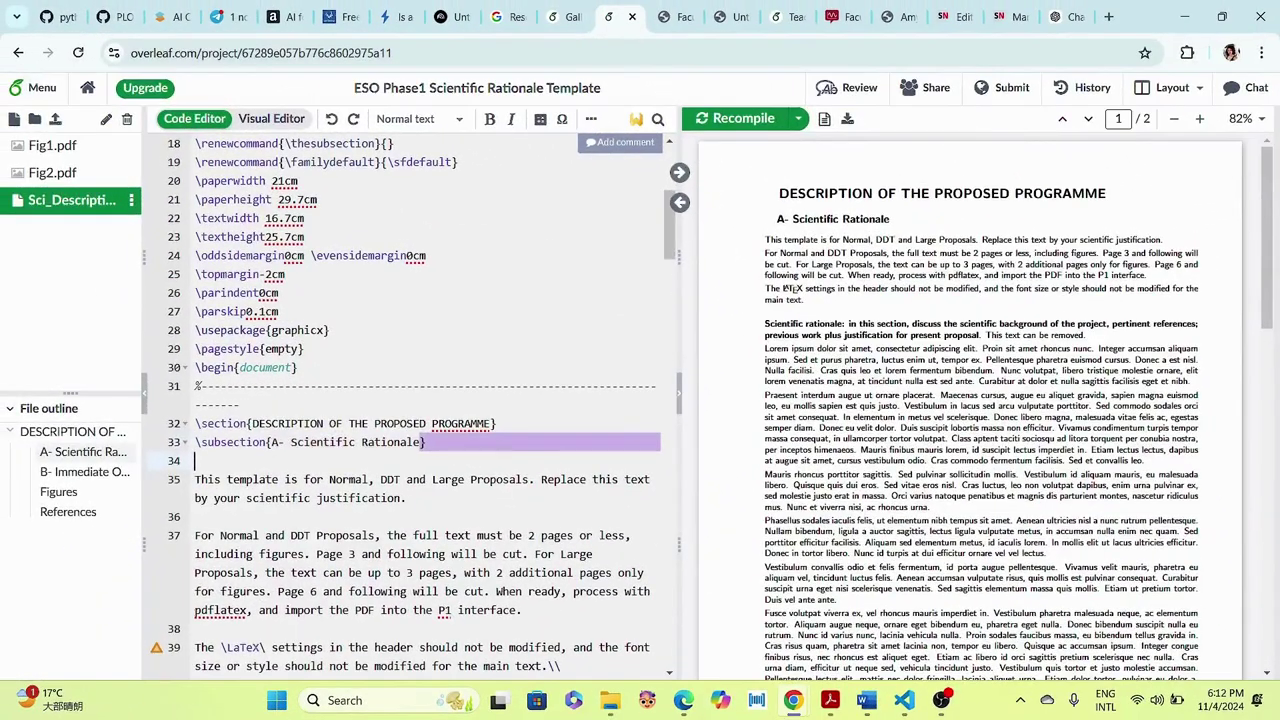
left_click_drag(420, 442, 271, 442)
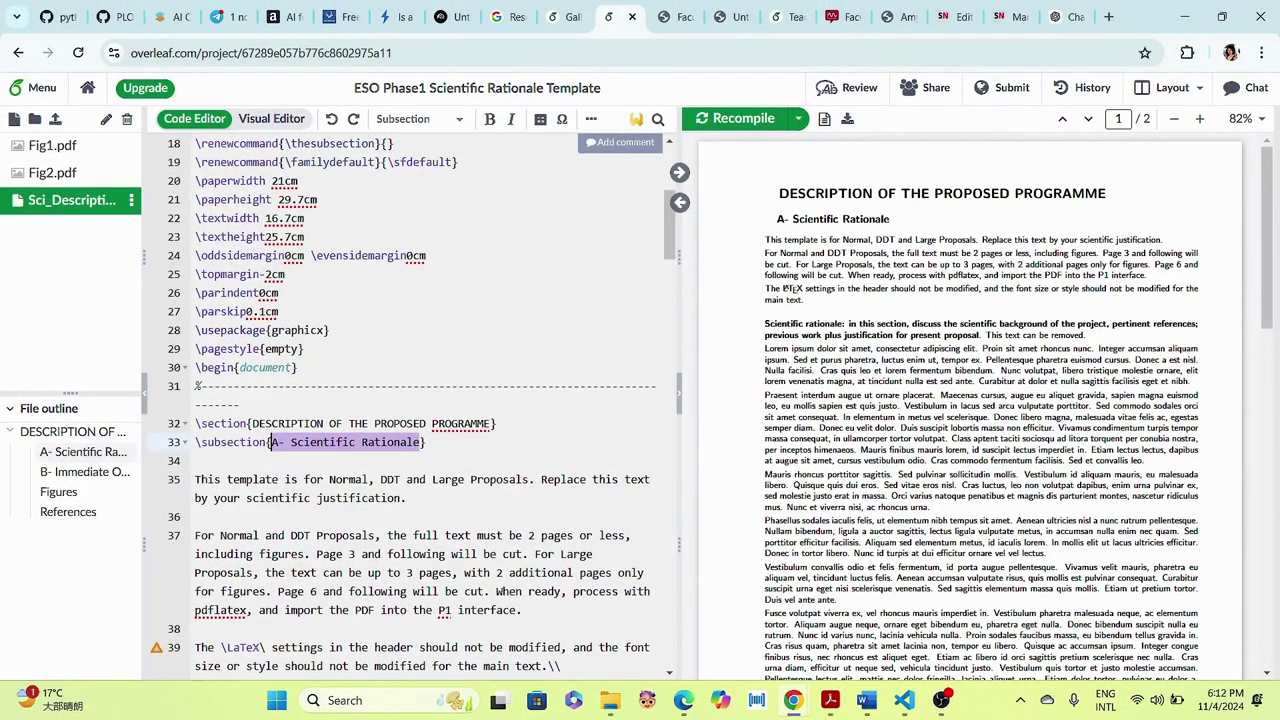
type("Overv")
key("BackSpace")
key("BackSpace")
key("BackSpace")
key("BackSpace")
key("BackSpace")
type("INtro")
key("BackSpace")
key("BackSpace")
key("BackSpace")
key("BackSpace")
type("ntroductio")
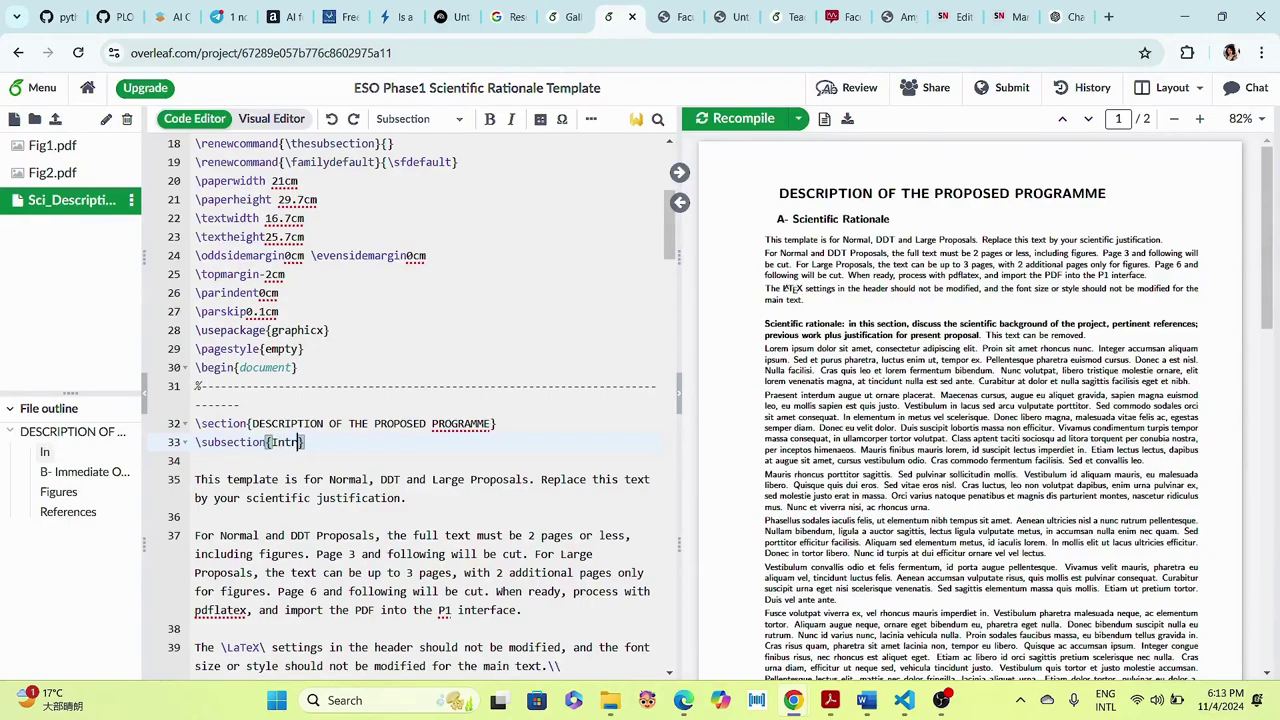
type("n to the ")
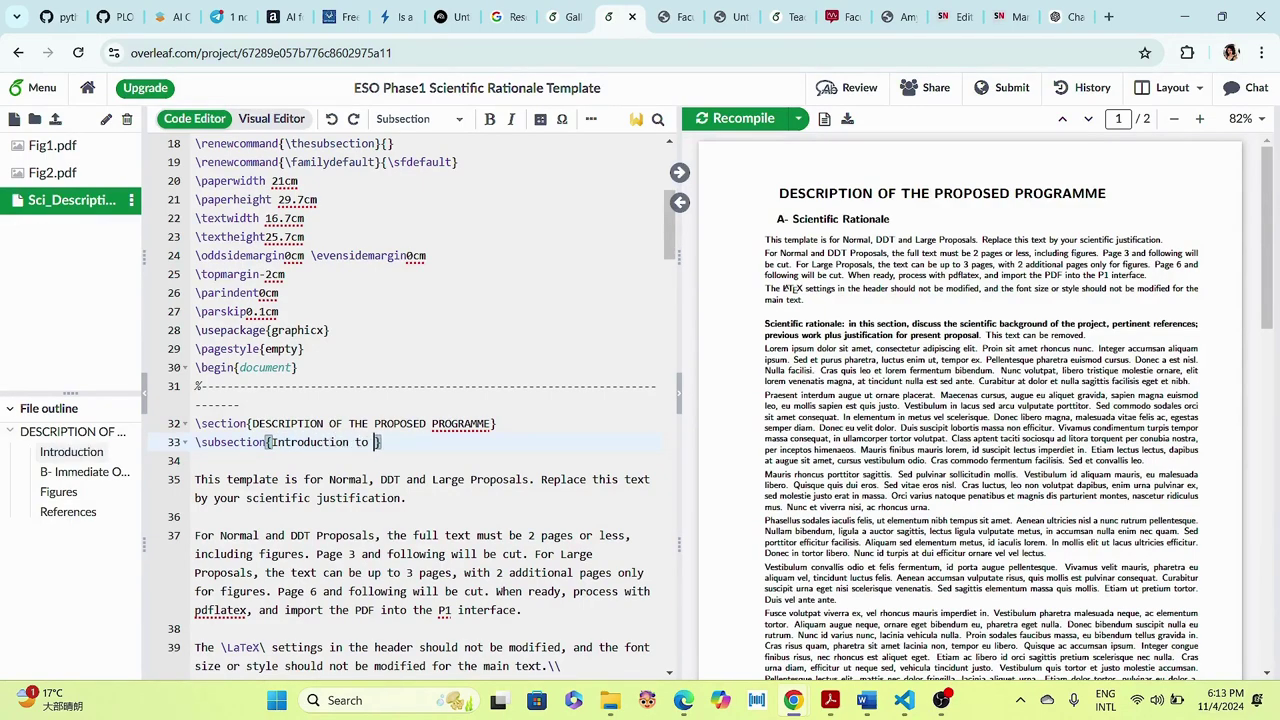
type("rea")
key("BackSpace")
type("search")
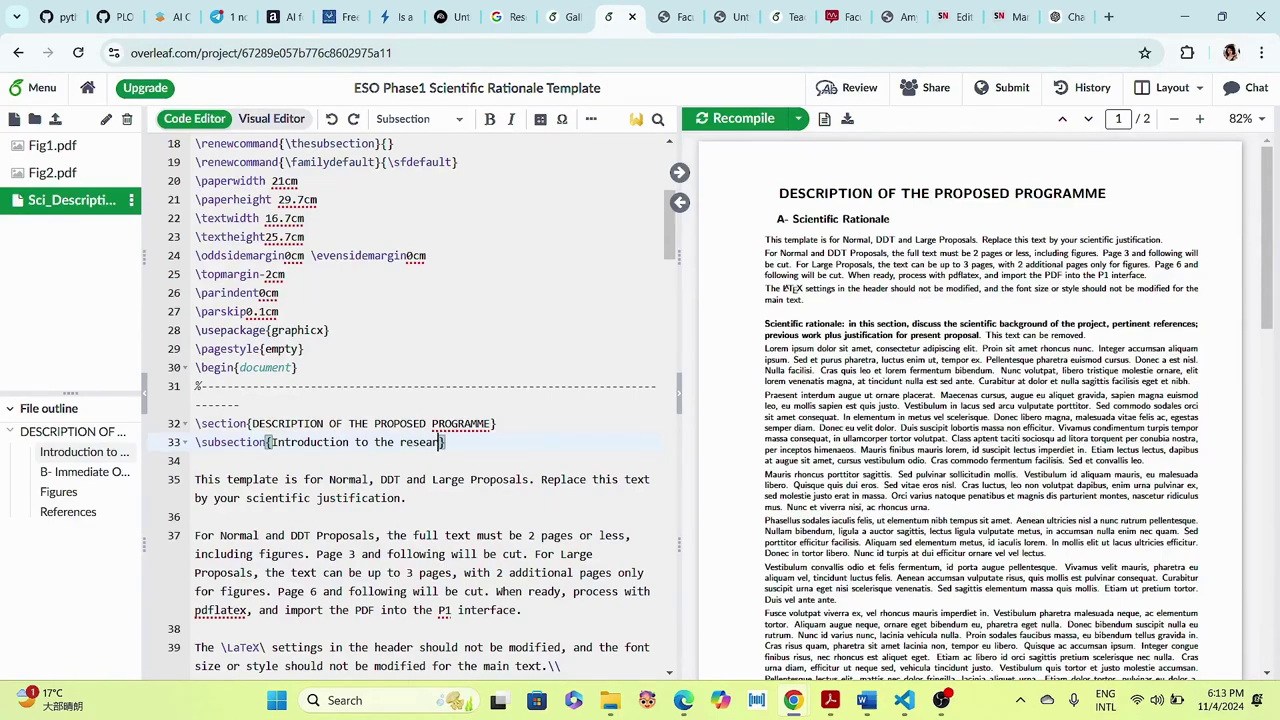
- Replace the placeholder text under the "Introduction to the research" subsection with the expanded introduction copied from ChatGPT
scroll(420, 400, "down", 3)
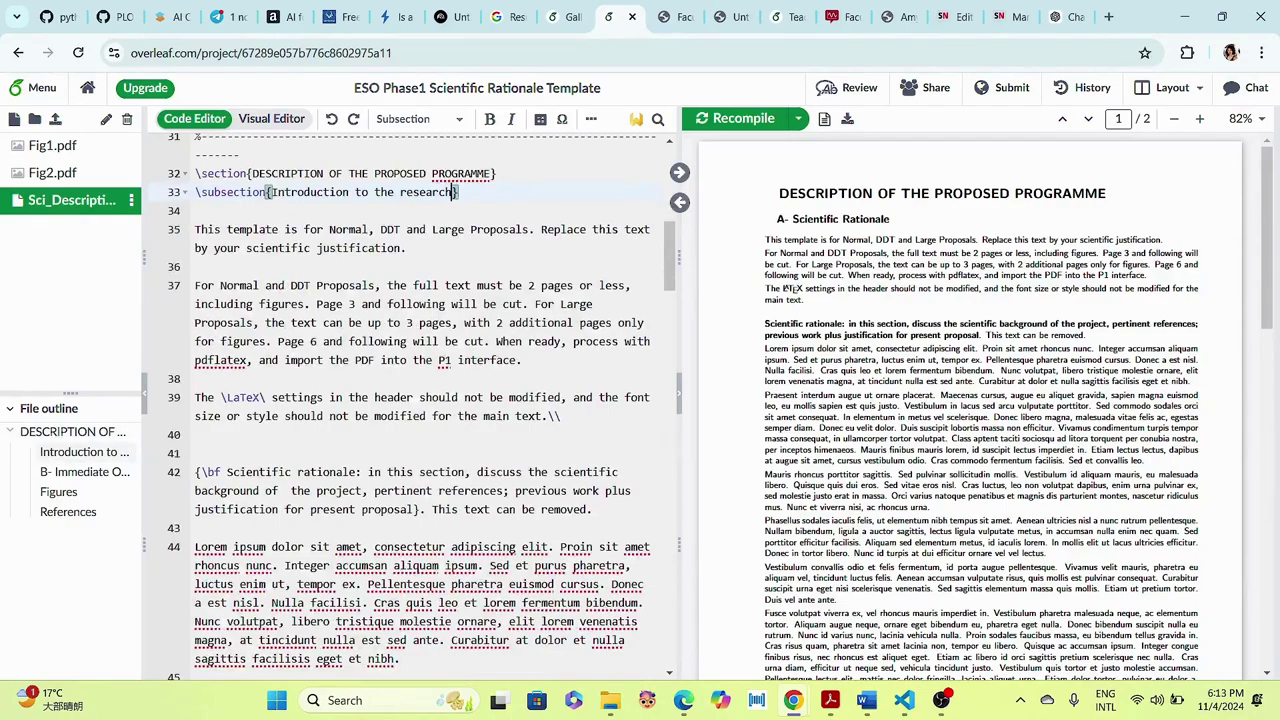
left_click_drag(196, 229, 463, 480)
key("ctrl+v")
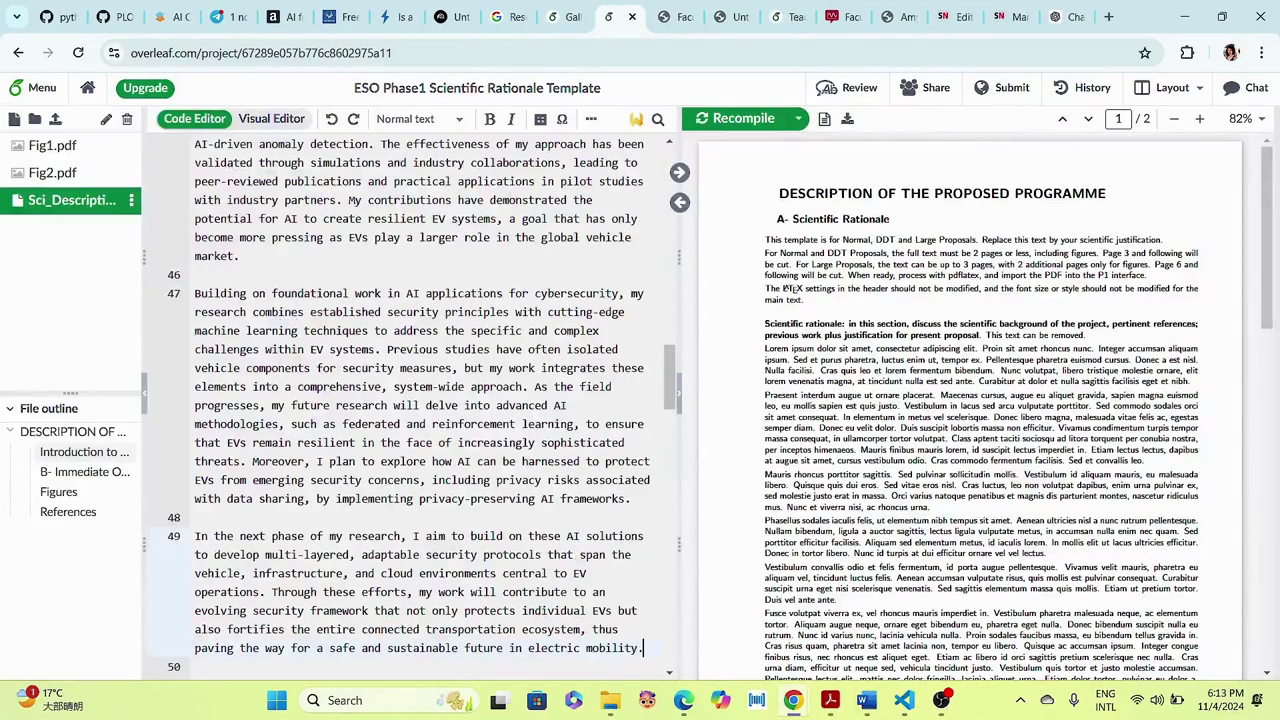
scroll(423, 411, "up", 10)
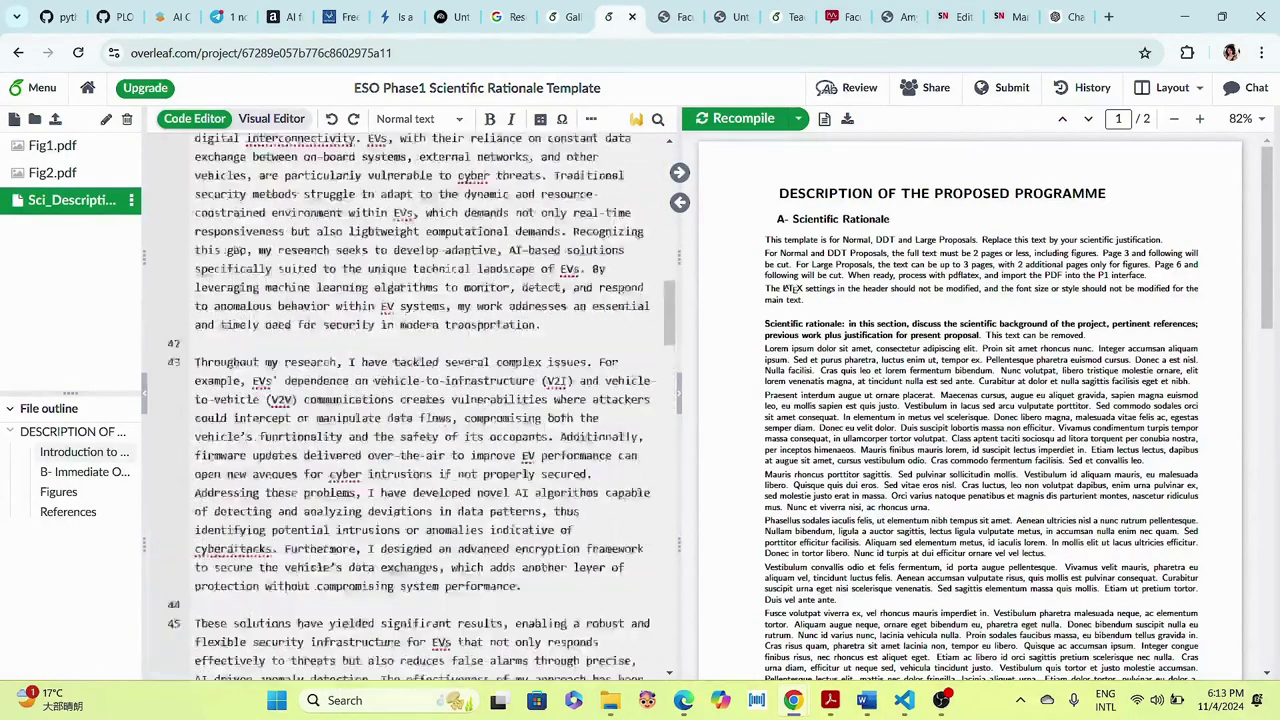
scroll(423, 400, "up", 5)
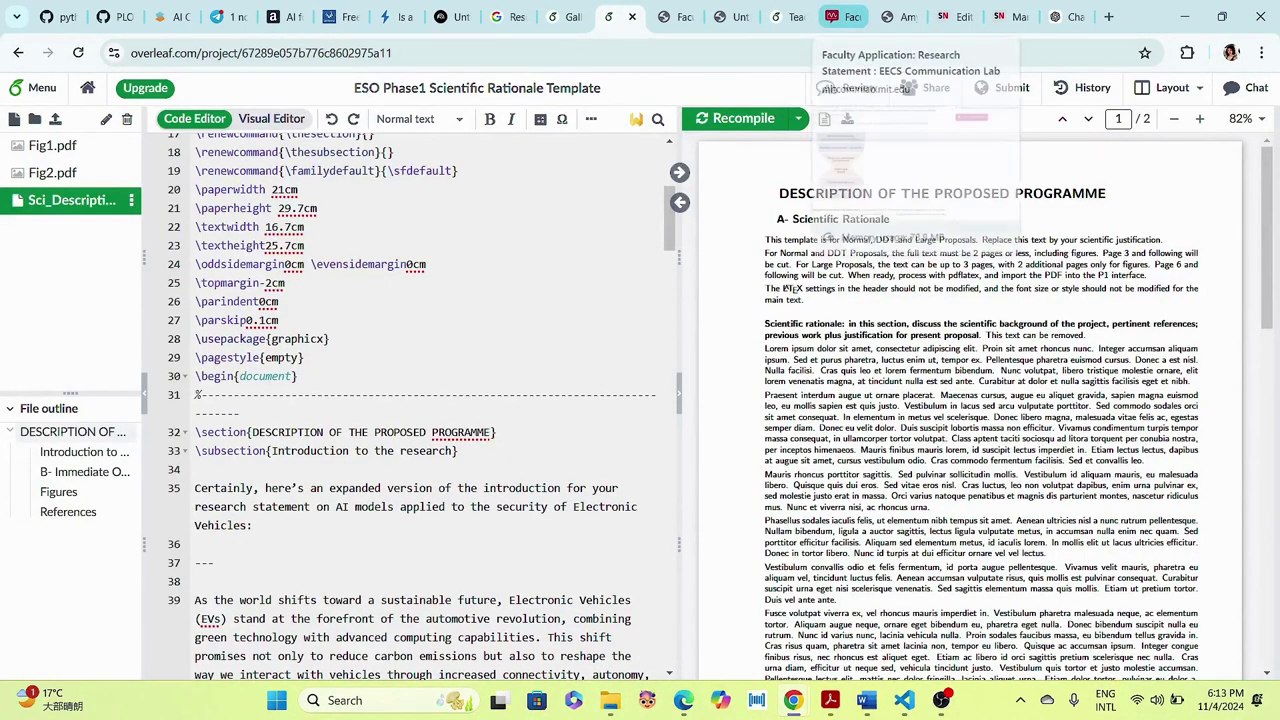
- Check the Teaching and Research Statement project and the annotated MIT research statement PDF for reference, and return to the ESO template project
left_click(788, 17)
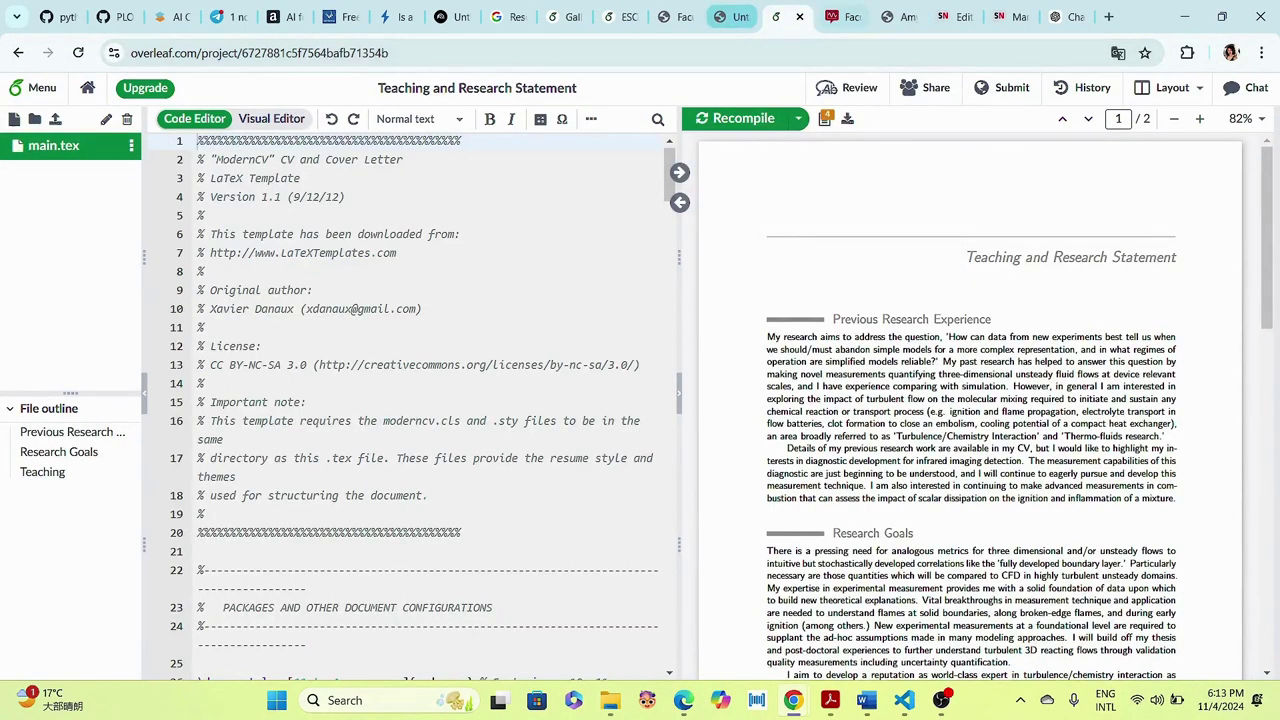
left_click(895, 17)
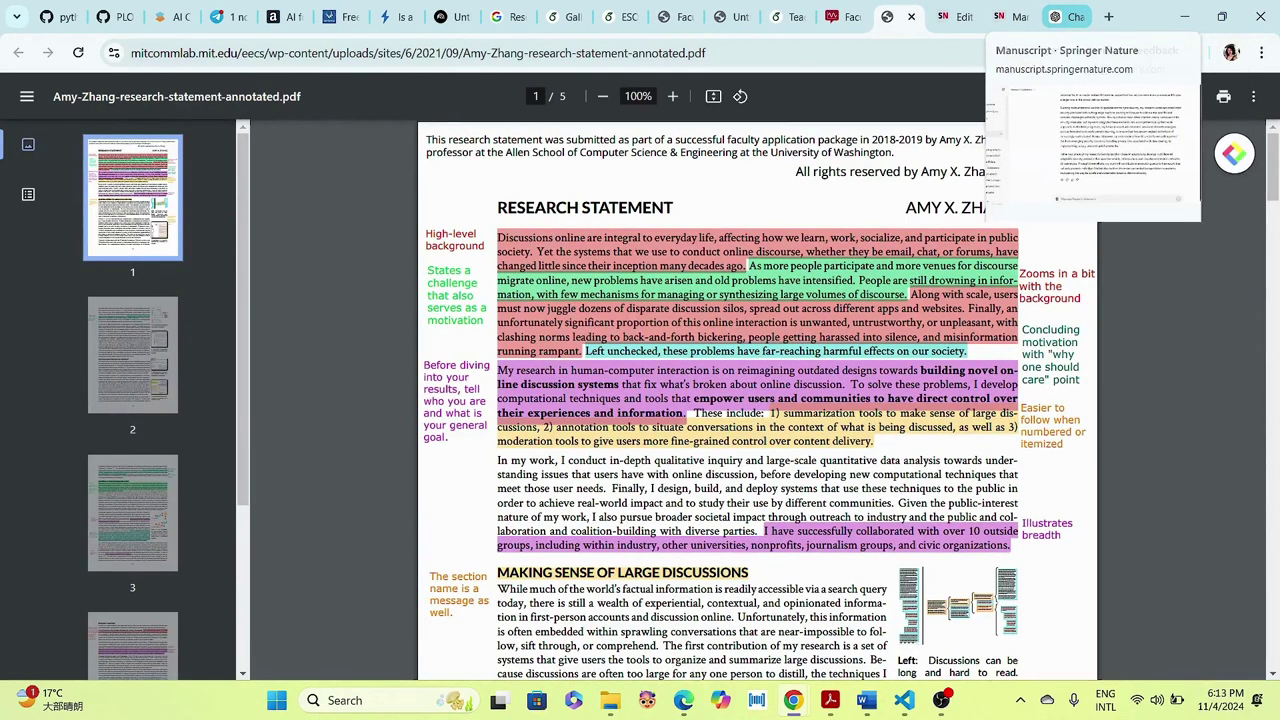
left_click(622, 17)
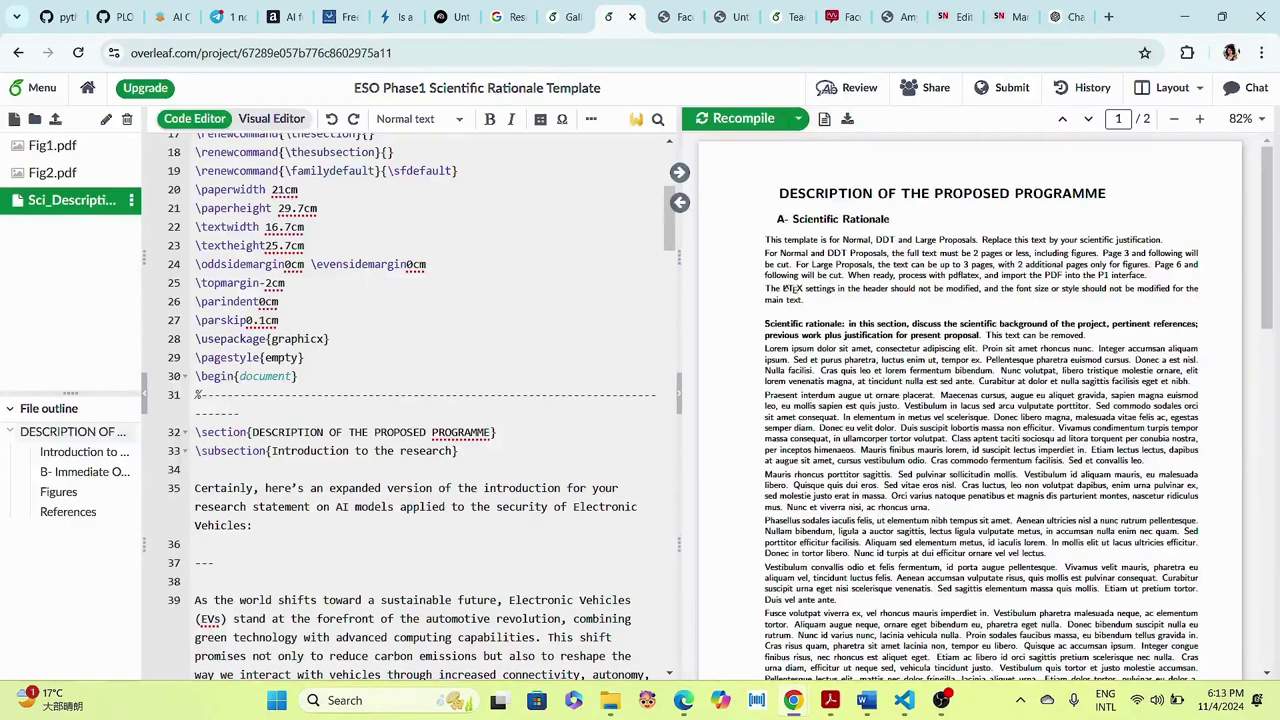
- Retitle the main section as "RESEARCH STATEMENT", correcting both words' spelling with the suggested replacements
left_click_drag(492, 432, 251, 432)
key("BackSpace")
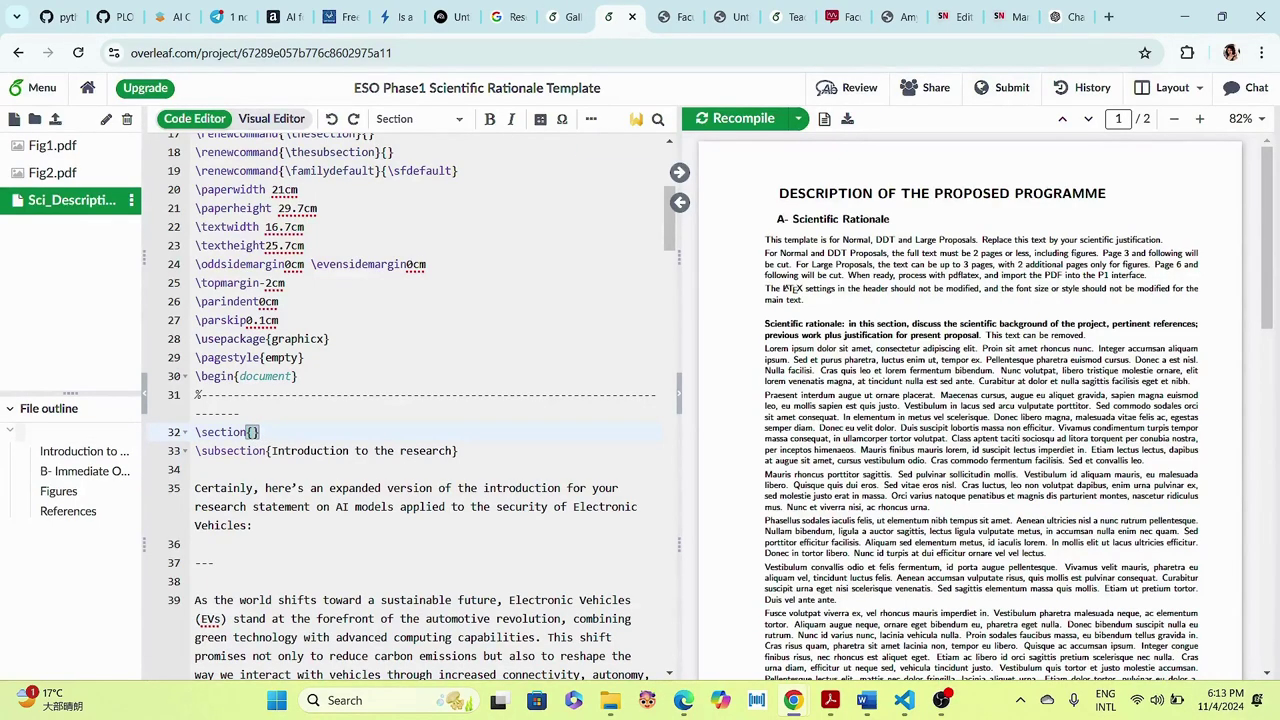
type("RESEACH ")
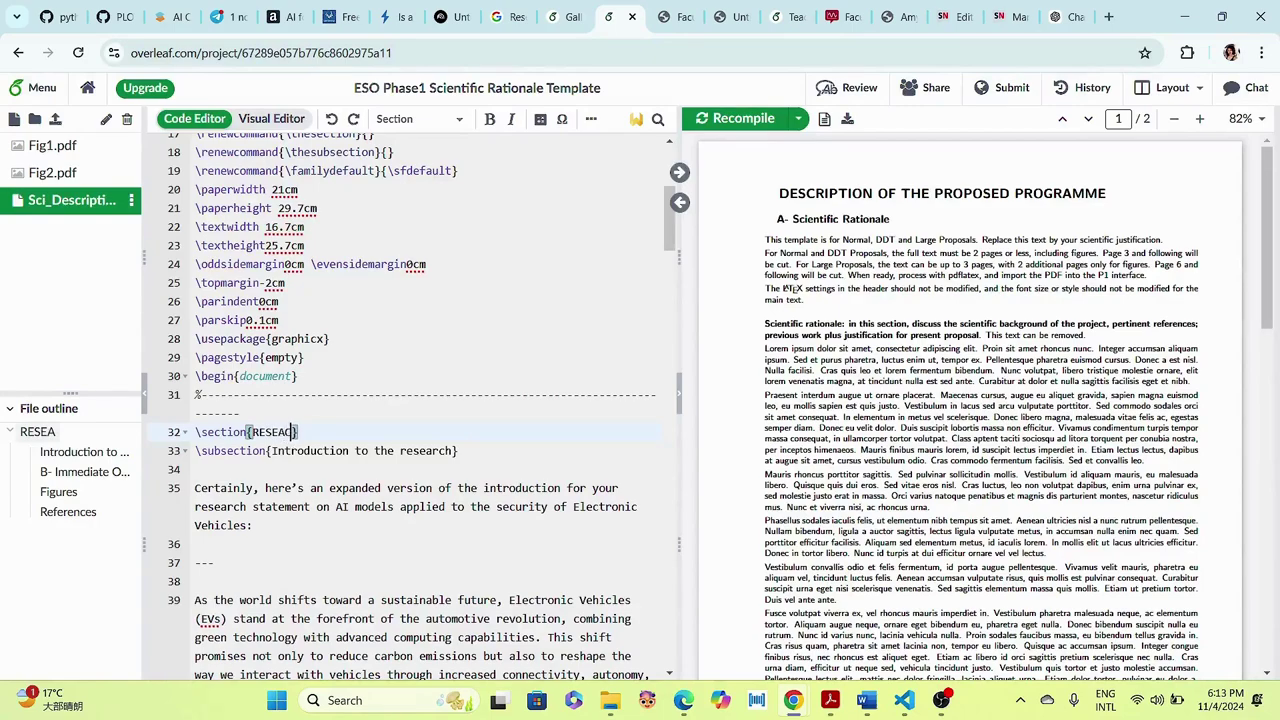
type("STAT")
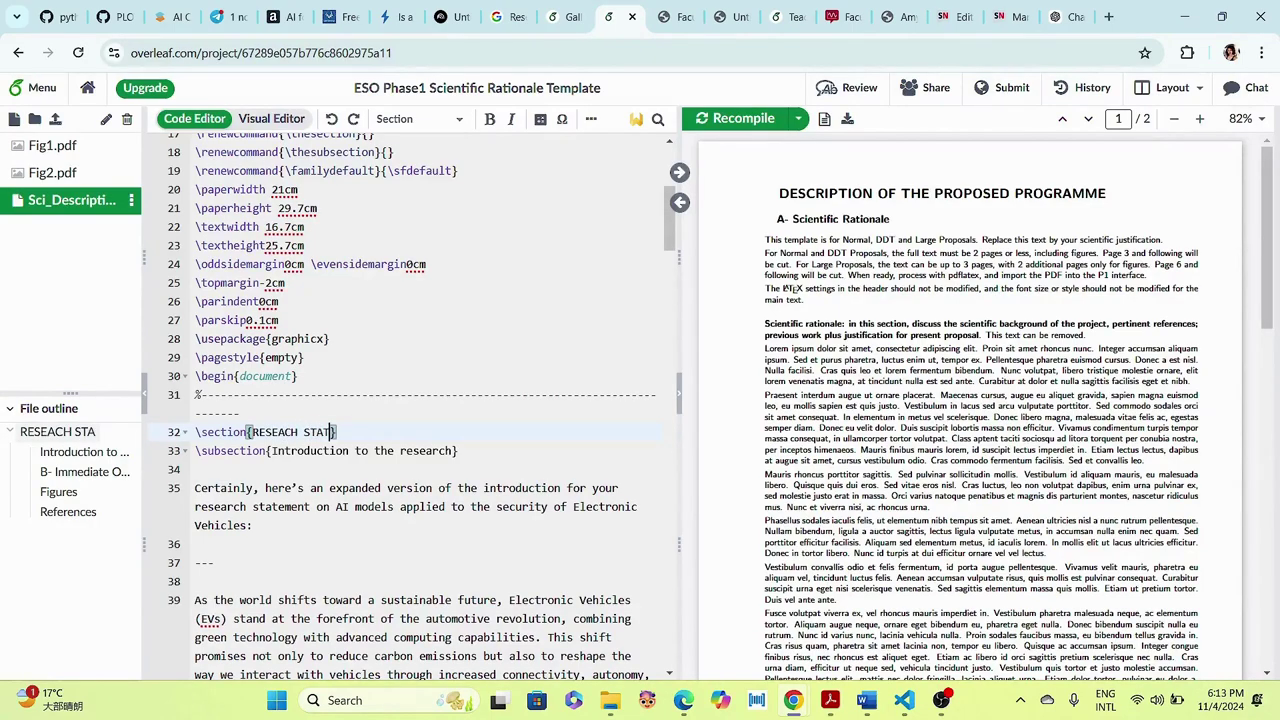
type("MENT")
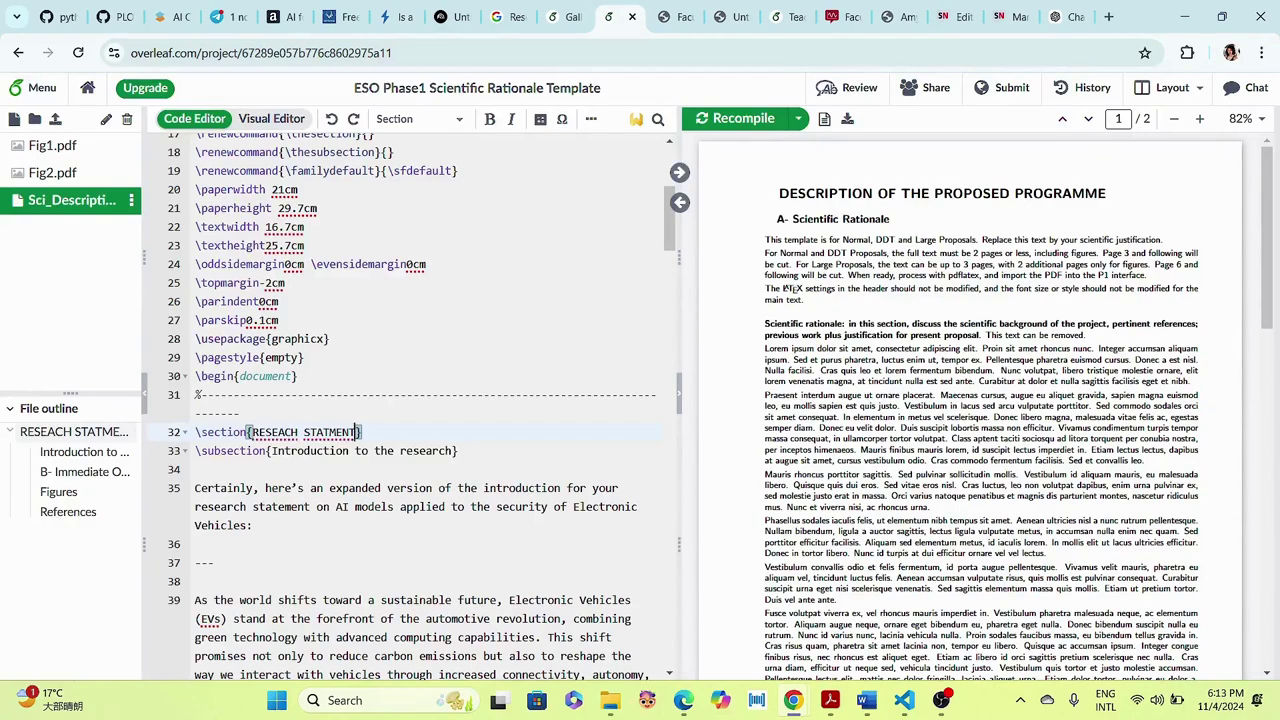
right_click(275, 432)
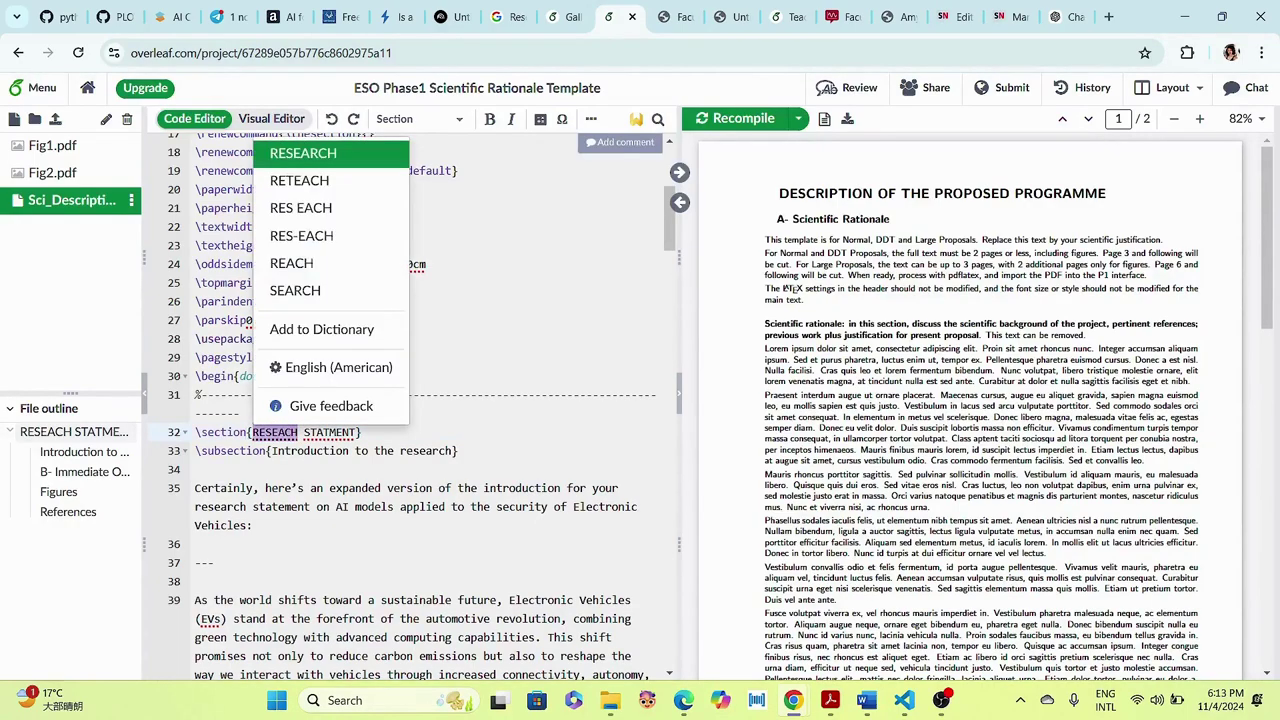
left_click(311, 153)
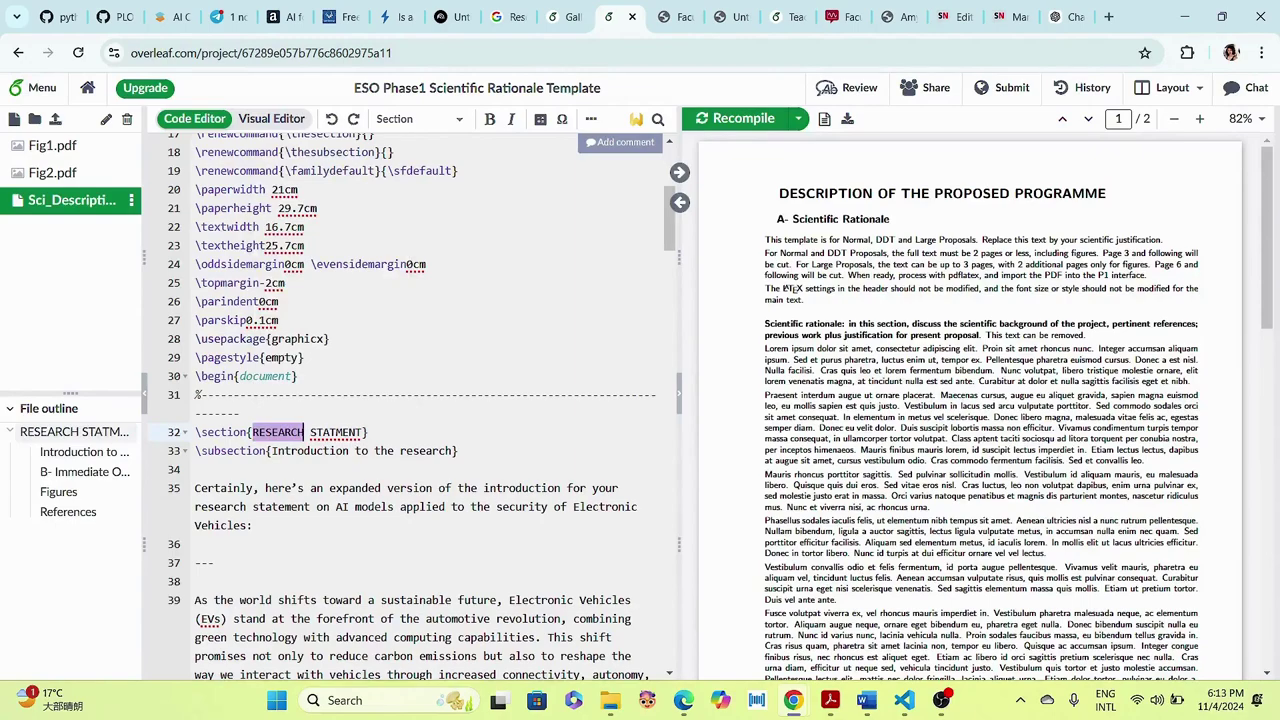
right_click(335, 432)
left_click(365, 457)
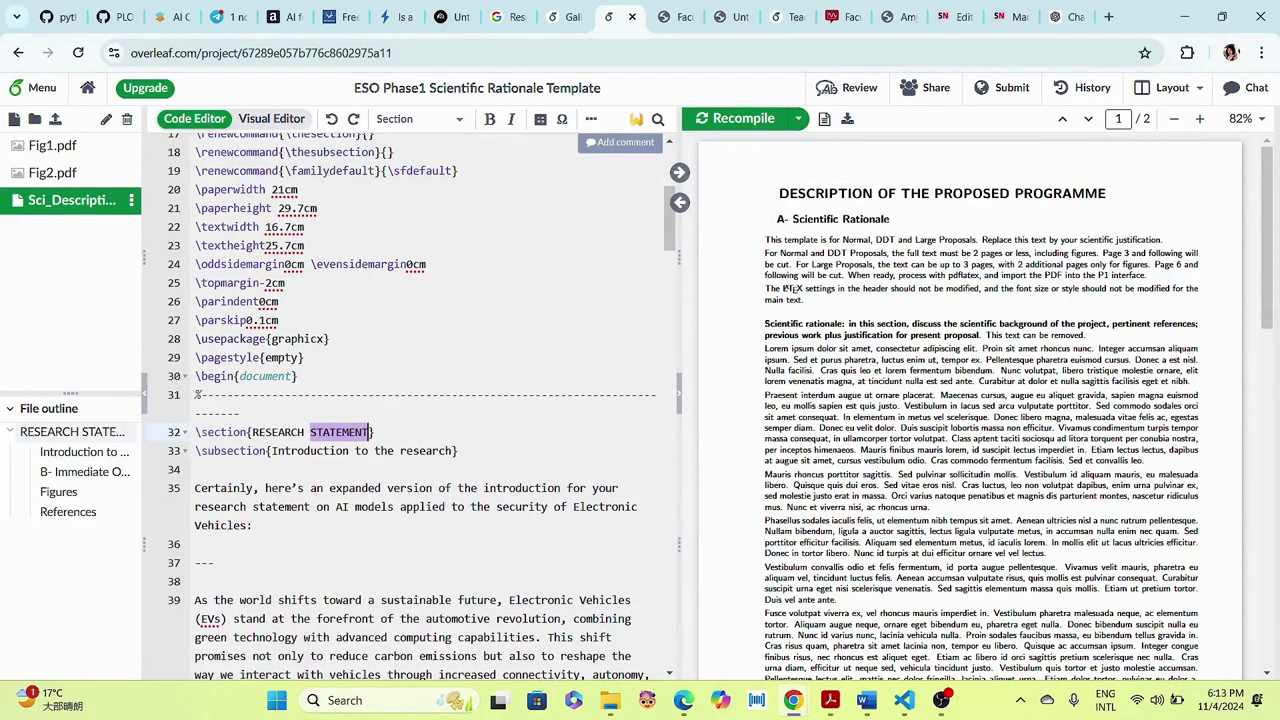
- Delete ChatGPT's lead-in sentence and the dashed separator above the first introduction paragraph, and recompile the PDF
scroll(420, 400, "down", 2)
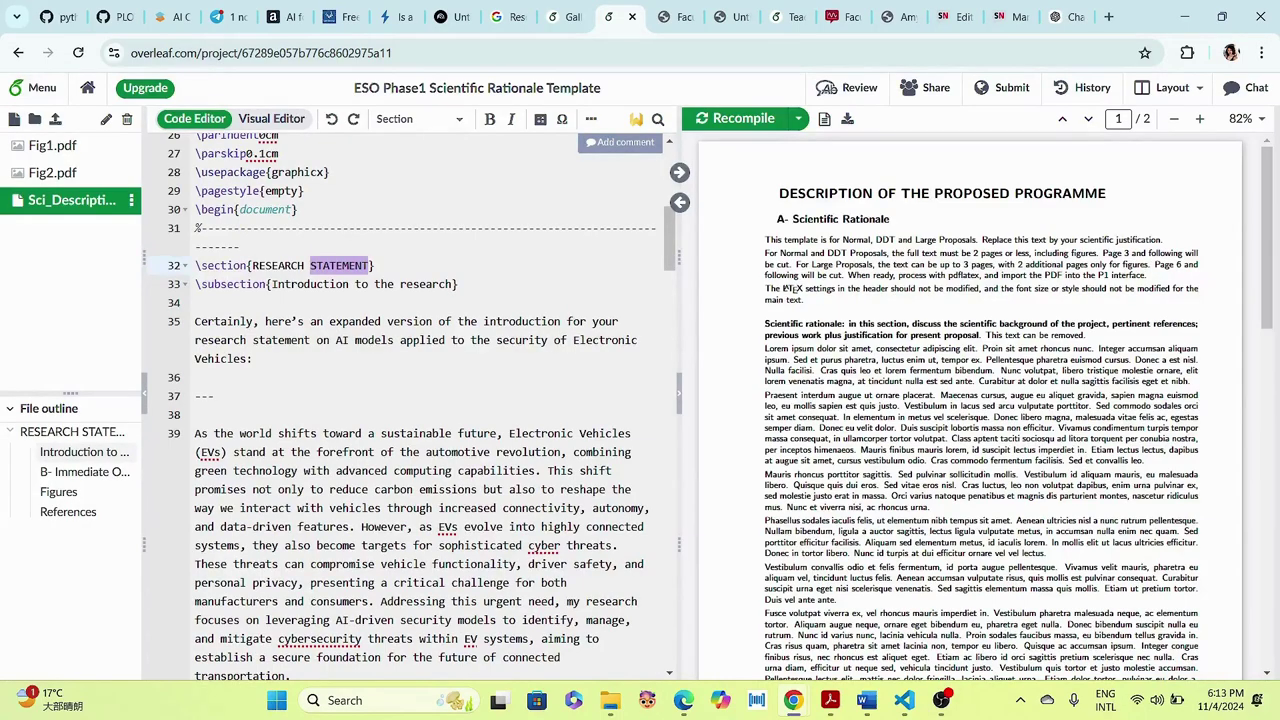
left_click_drag(195, 414, 195, 321)
key("BackSpace")
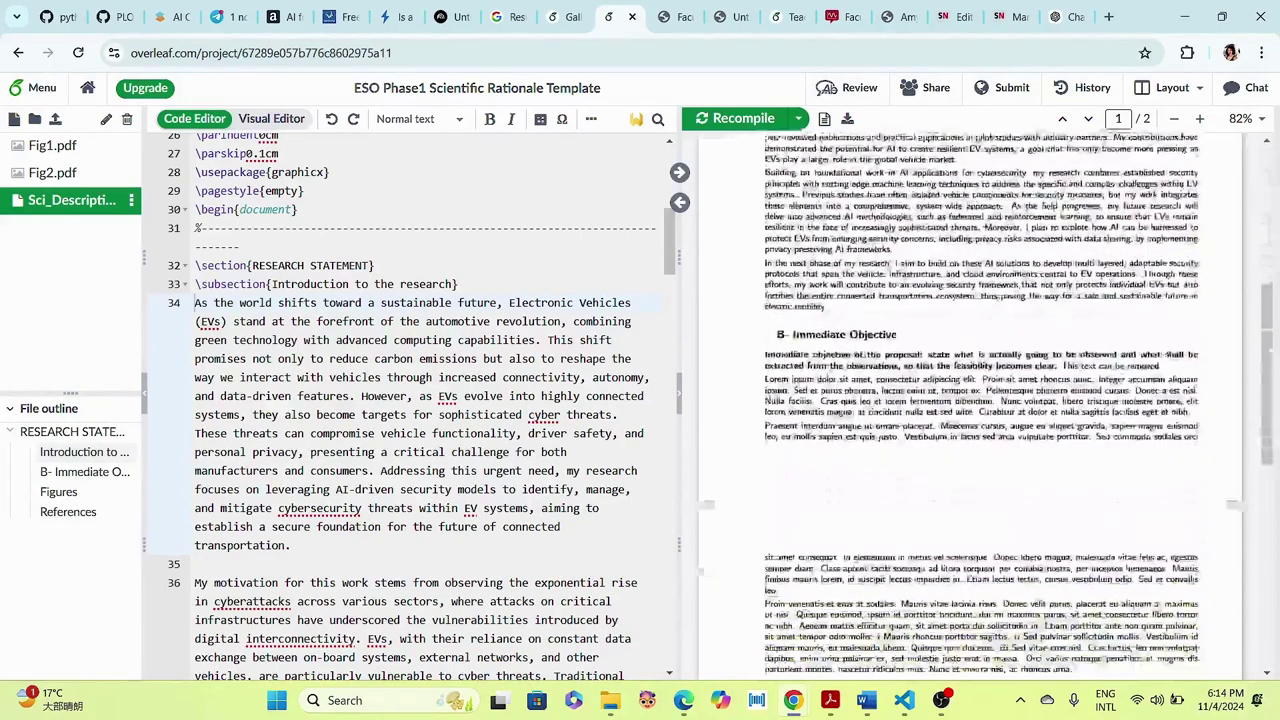
scroll(970, 407, "down", 3)
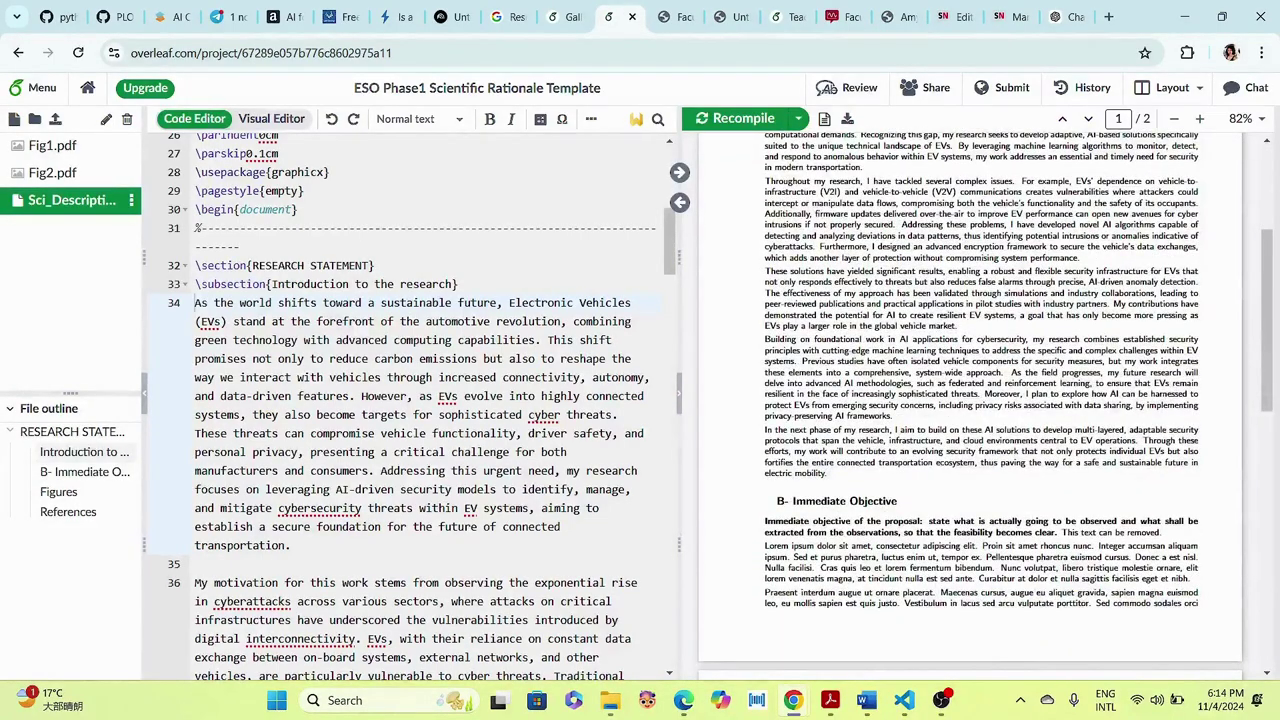
- Review the opening and motivation paragraphs of the expanded introduction in the ChatGPT Research Statement chat
left_click(1062, 16)
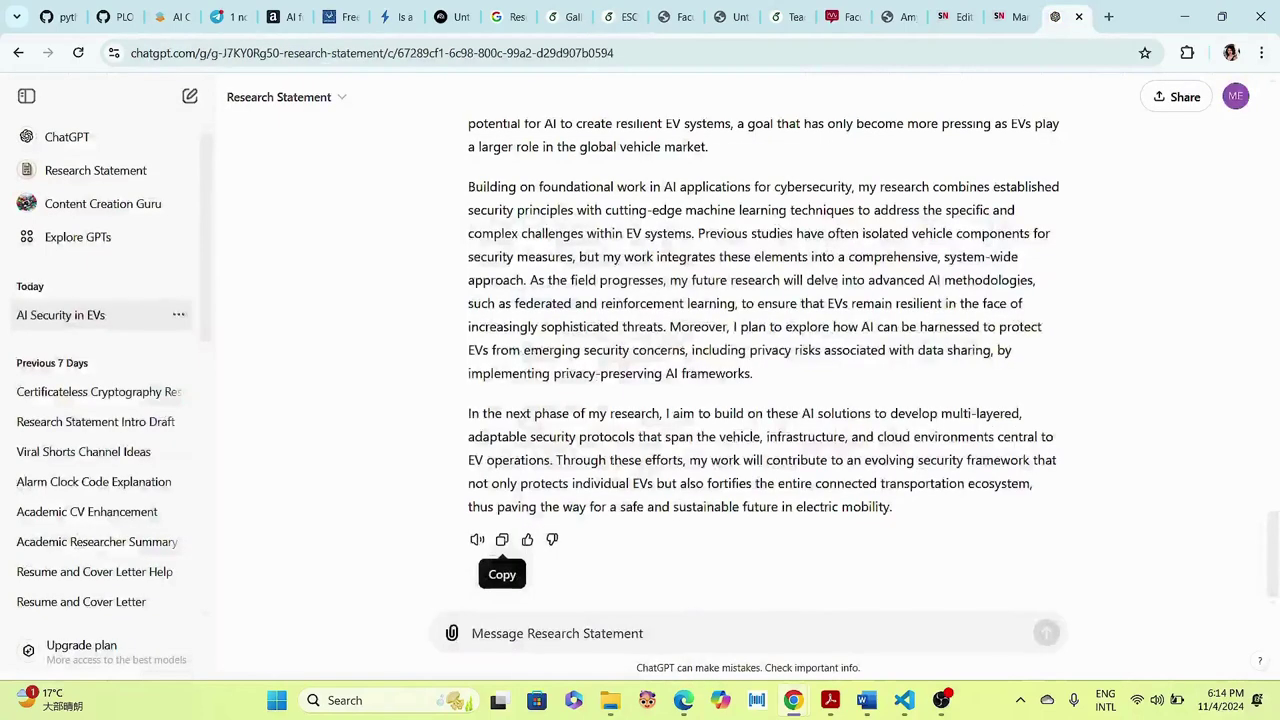
type("T")
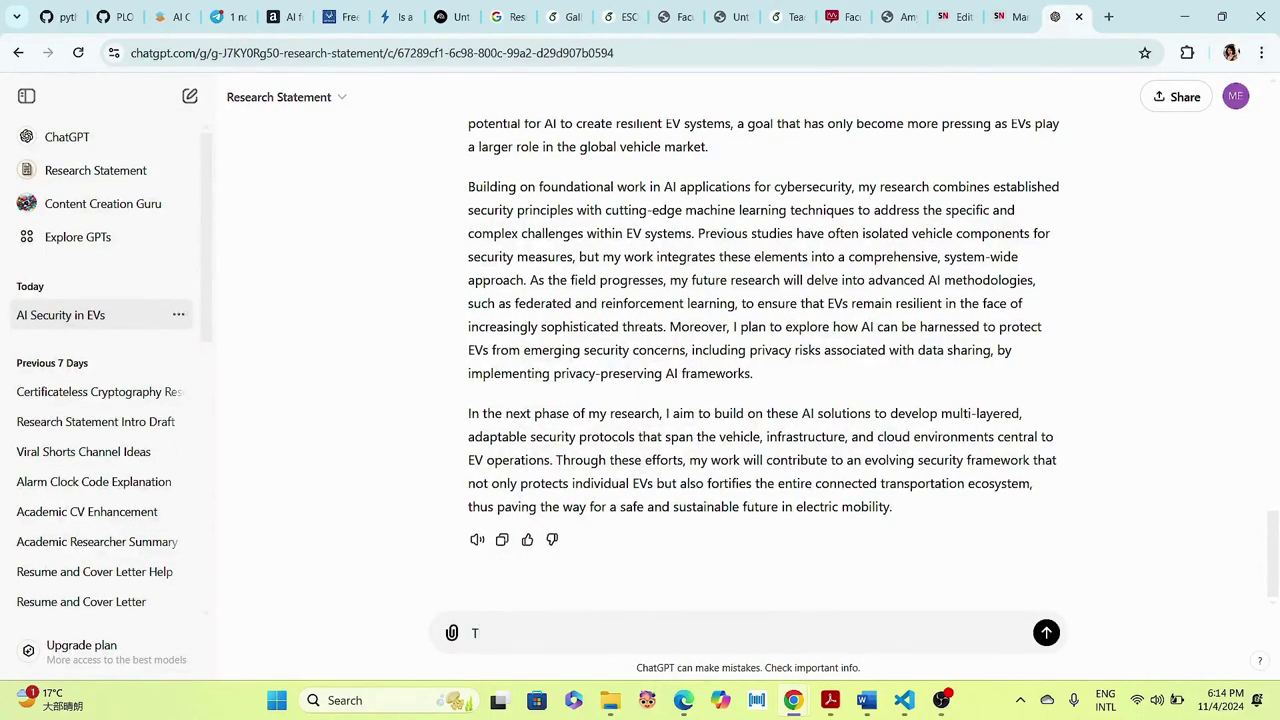
scroll(763, 350, "up", 3)
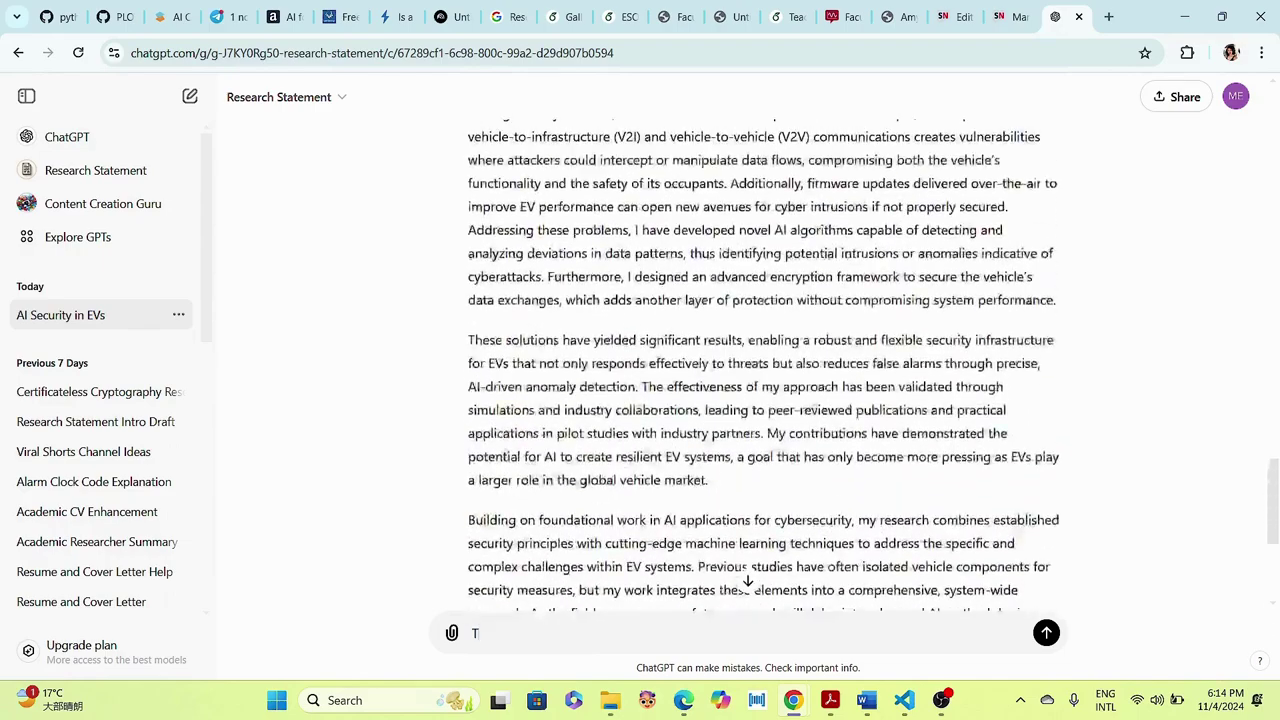
scroll(763, 370, "up", 3)
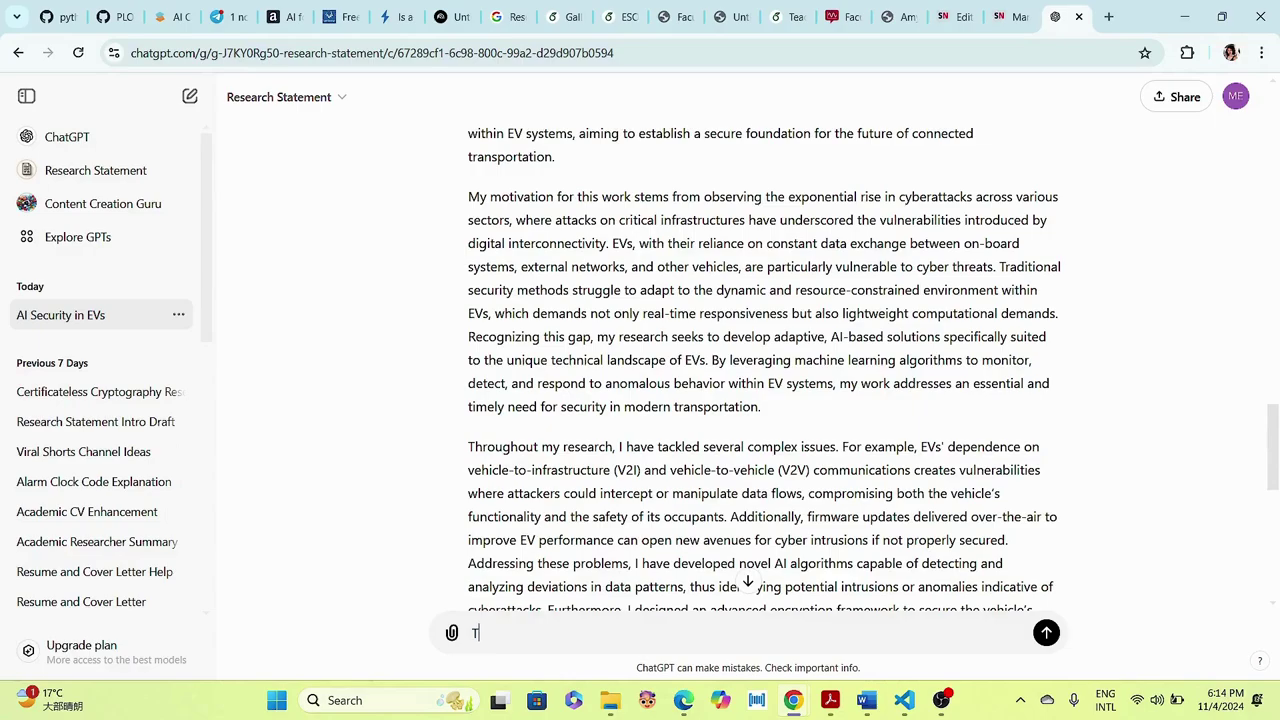
scroll(763, 378, "up", 3)
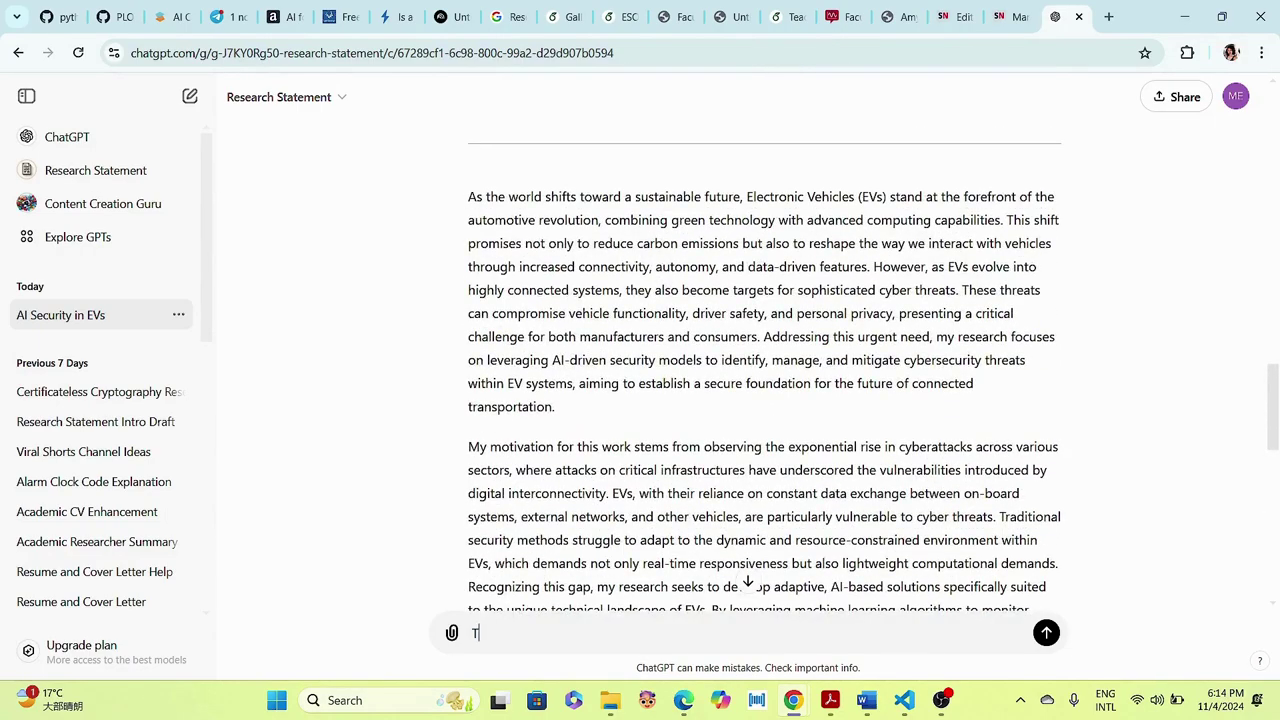
scroll(763, 370, "down", 2)
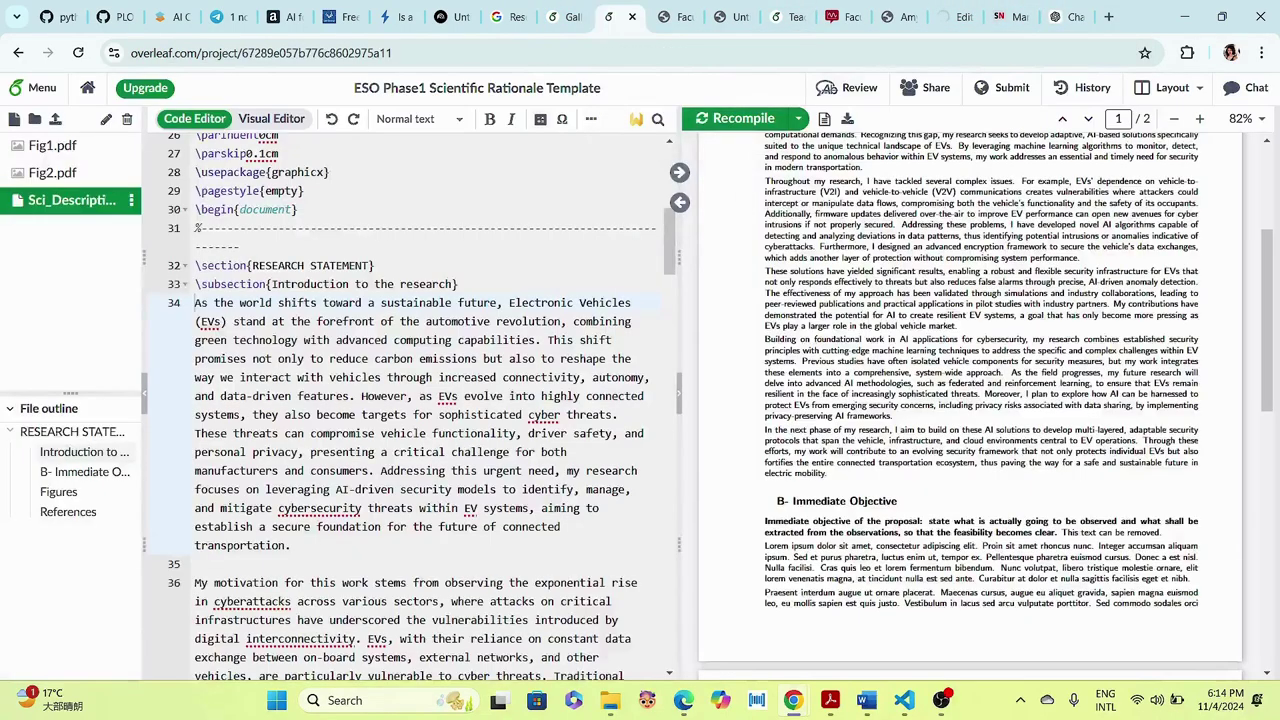
- In the ESO template project, insert a subsection titled "Motivation" between the first introduction paragraph and the "My motivation for this work" paragraph
left_click(612, 17)
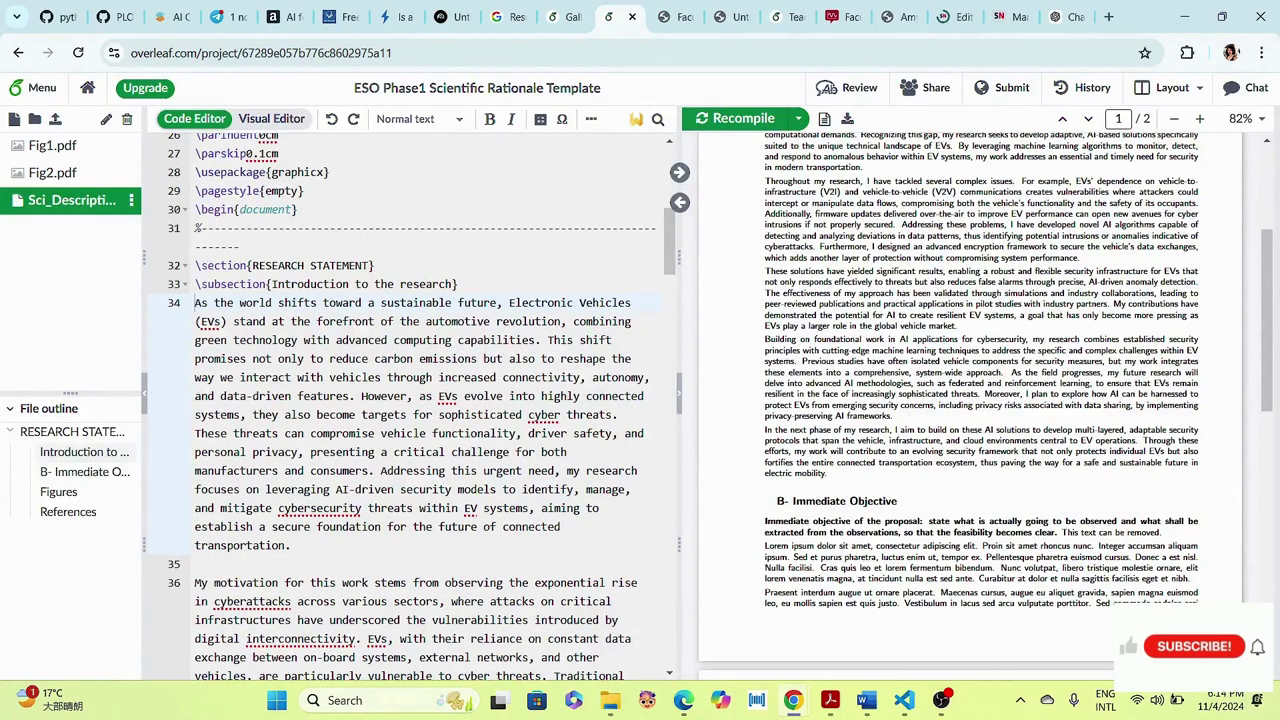
scroll(970, 400, "up", 3)
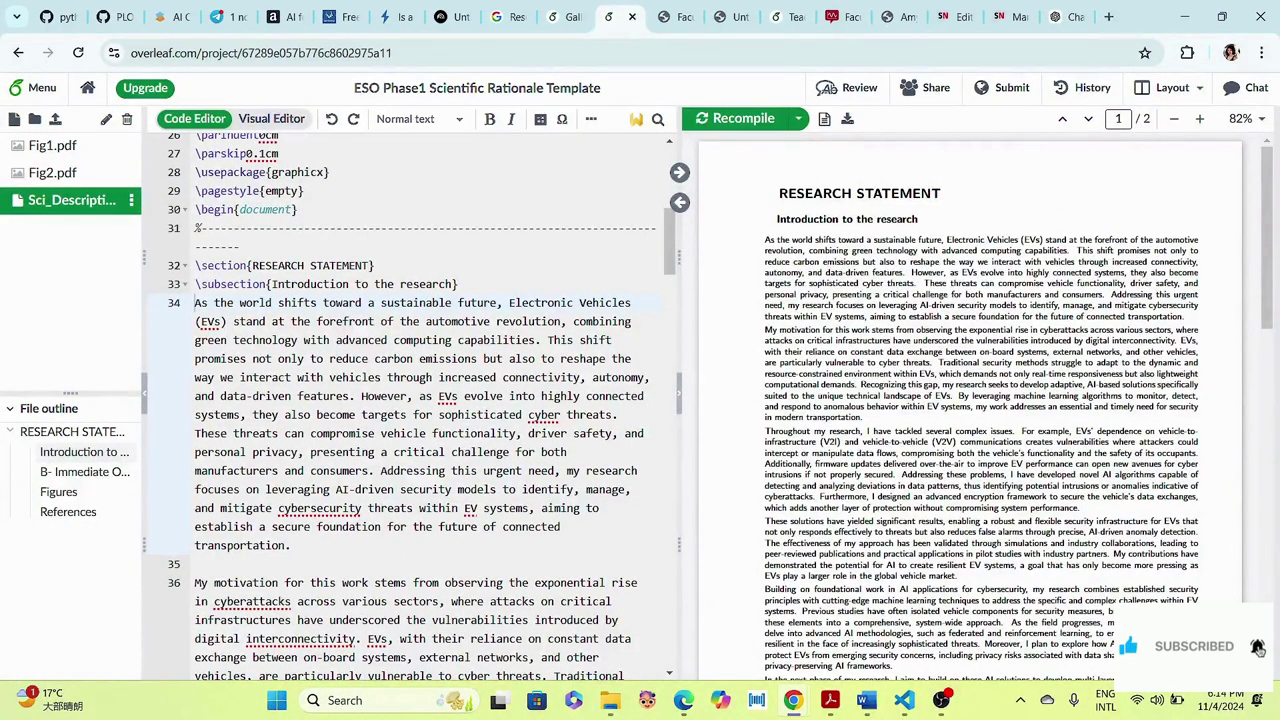
left_click(291, 545)
key("Return")
key("Return")
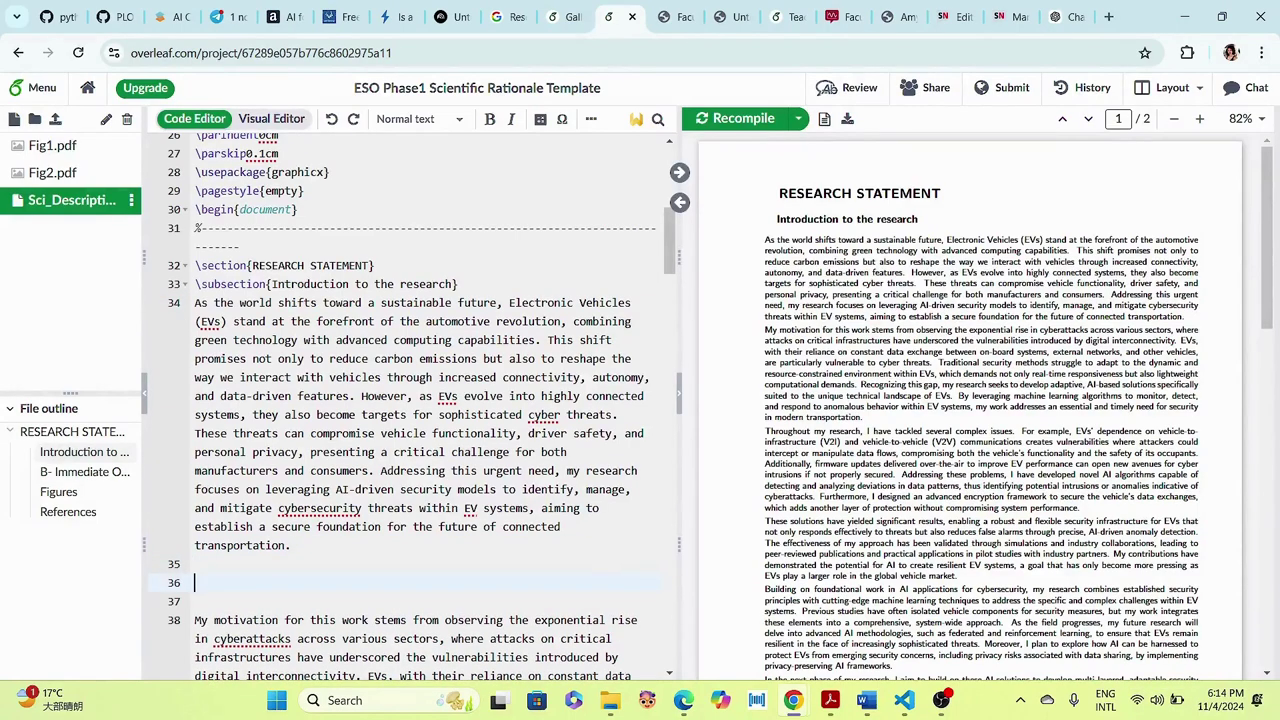
type("\\sub")
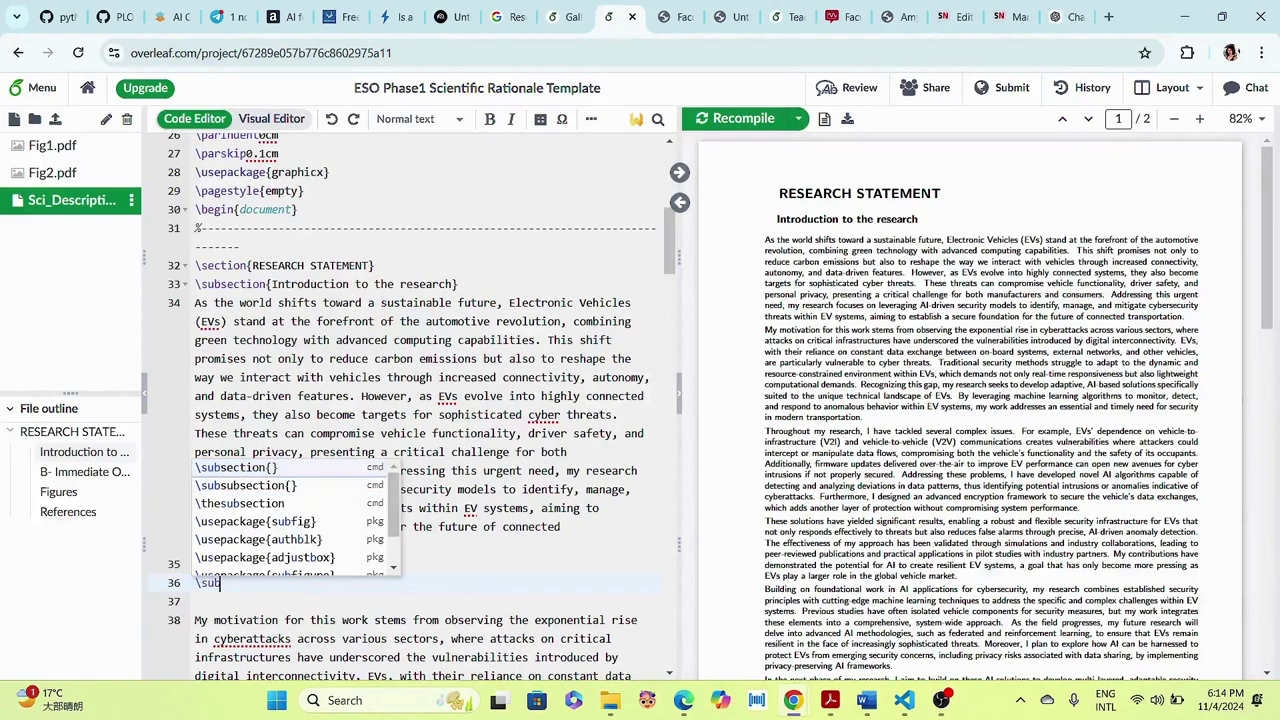
key("Return")
type("Motiva")
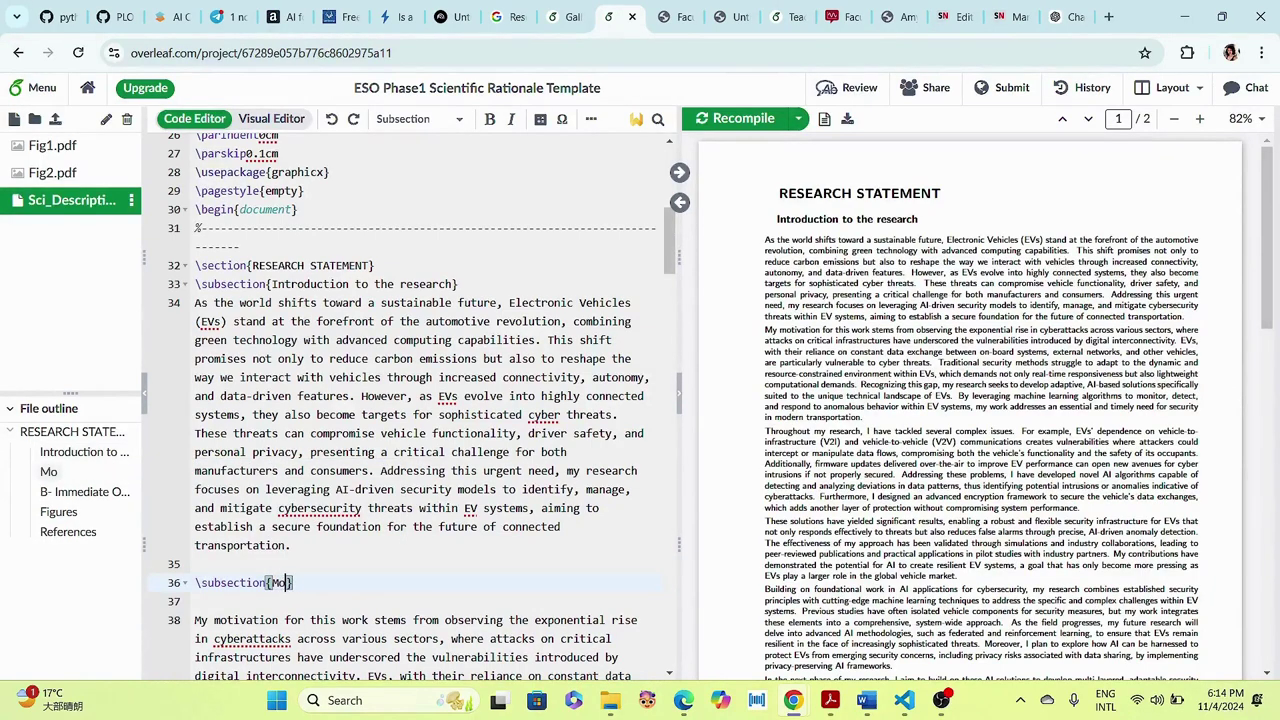
type("tion")
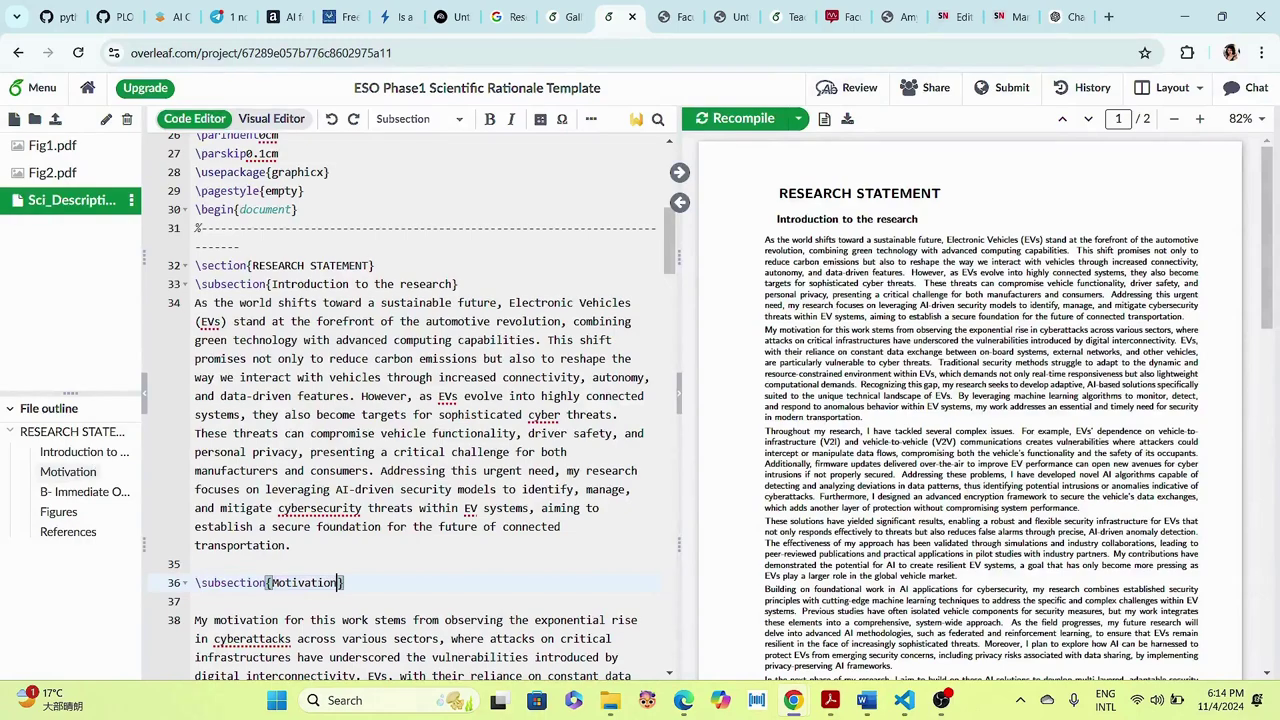
- Recompile the PDF and check the Motivation subsection and the remaining paragraphs down to the Immediate Objective section
key("ctrl+s")
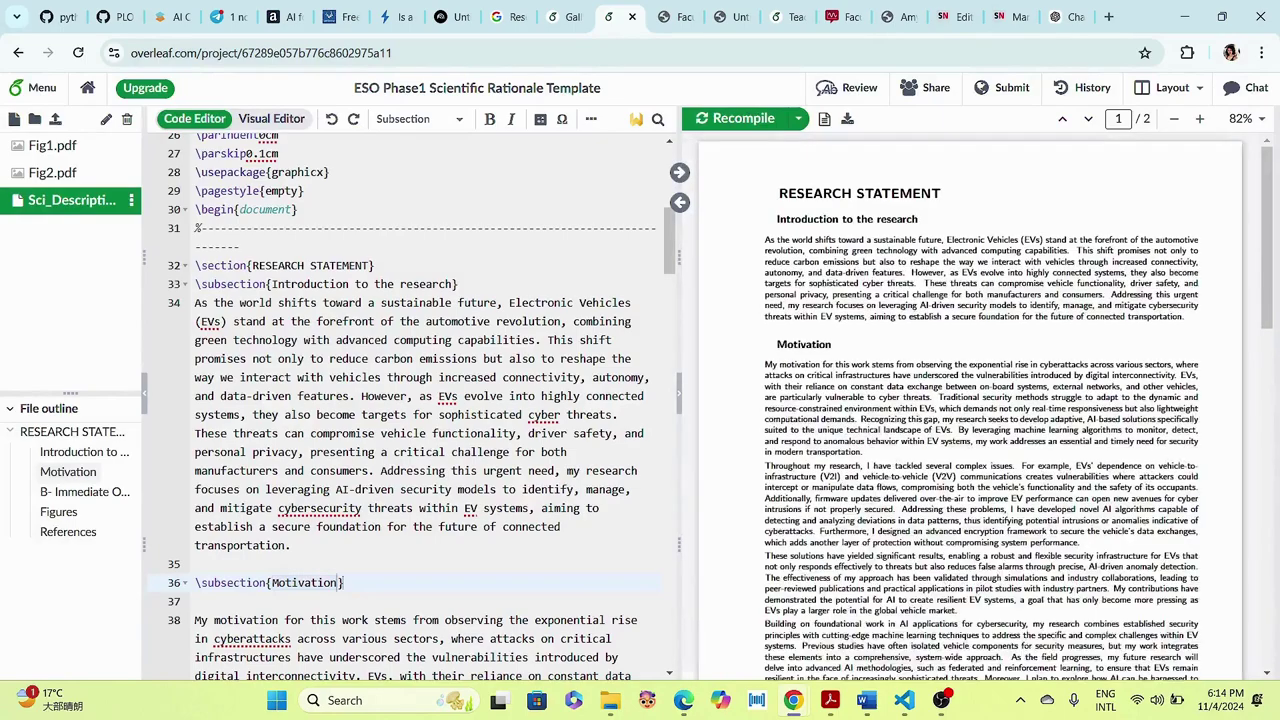
scroll(970, 400, "down", 3)
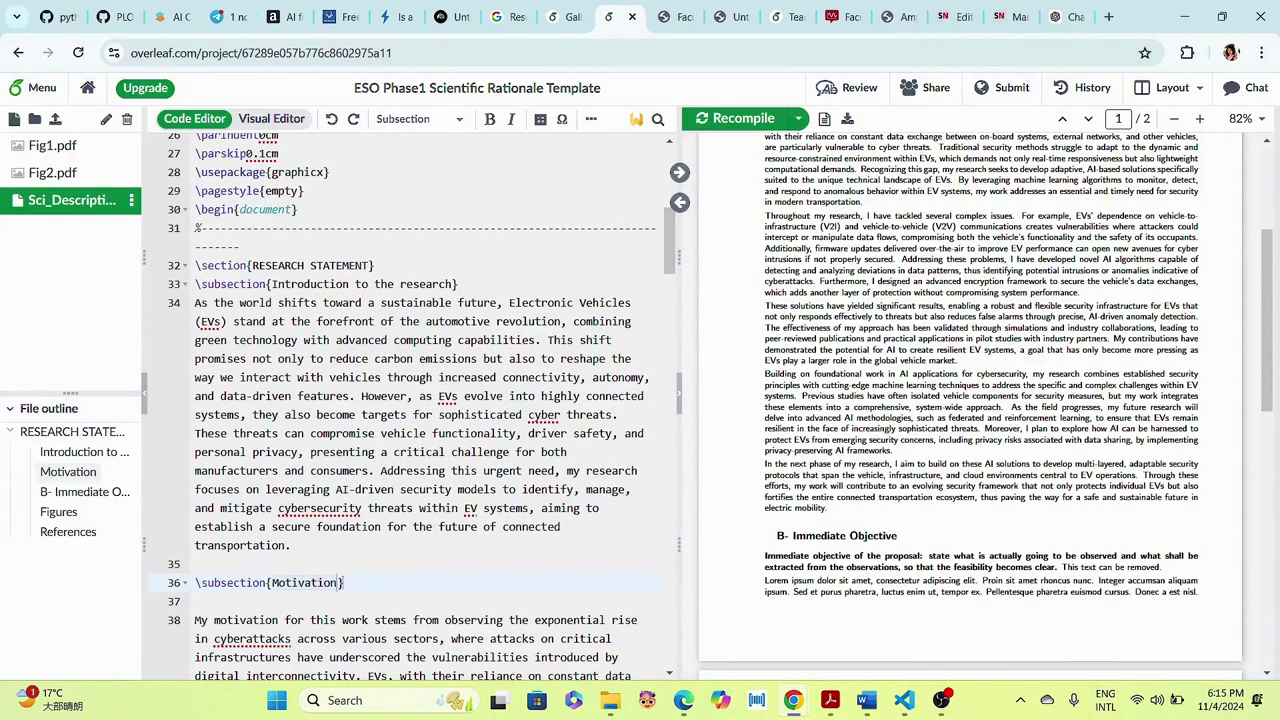
- Look through the template gallery, ChatGPT draft, annotated sample statement and MIT hourglass guide, ending at the 2003 Faculty Application Materials page
left_click(565, 17)
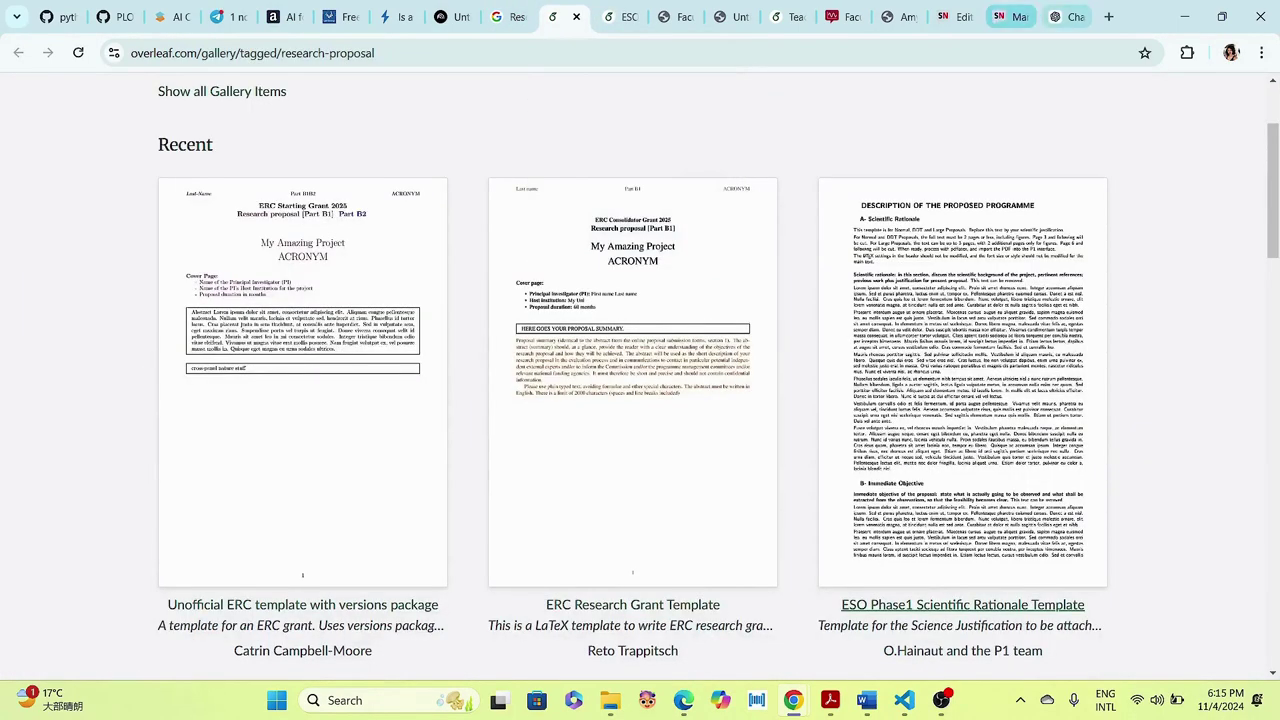
left_click(1063, 17)
scroll(764, 366, "down", 6)
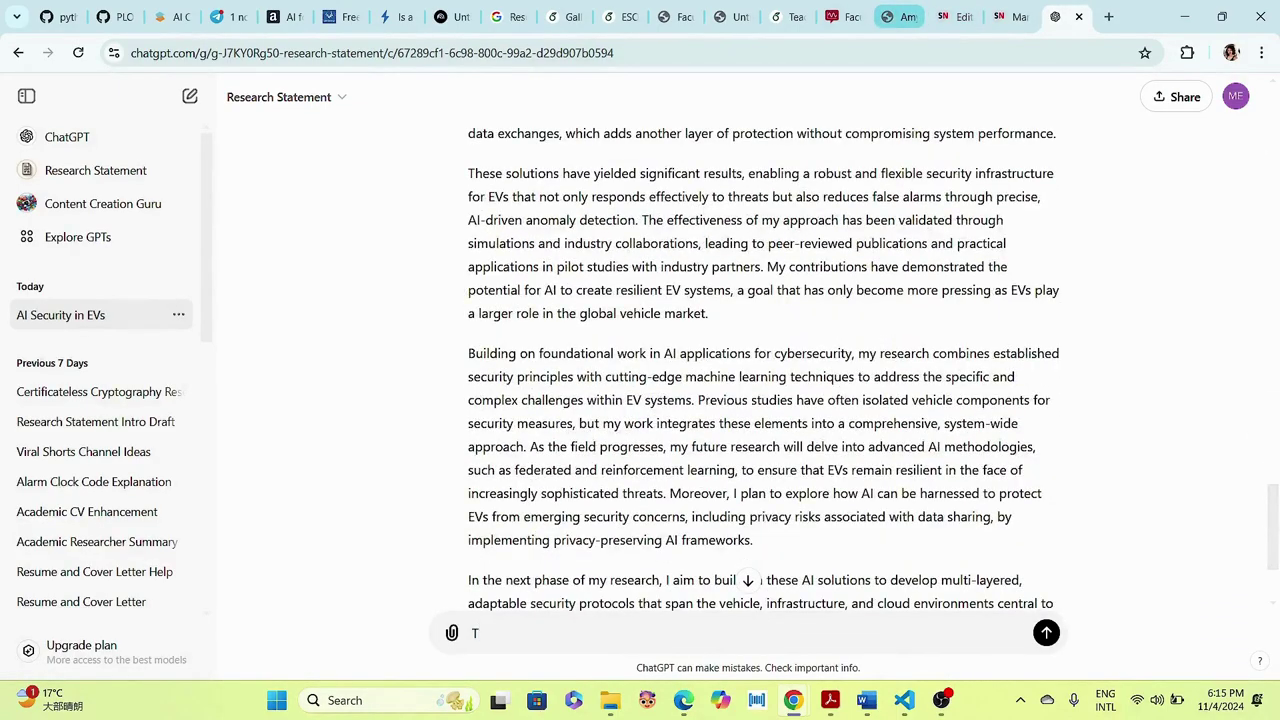
left_click(898, 17)
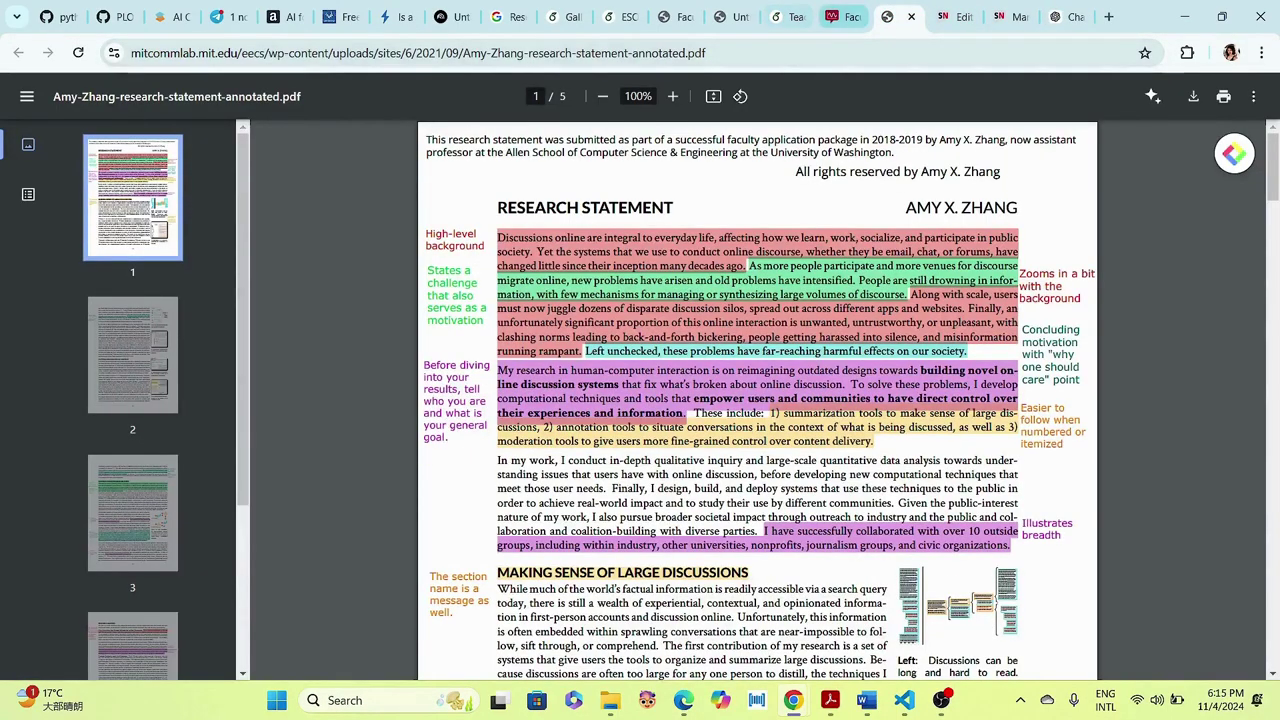
left_click(843, 17)
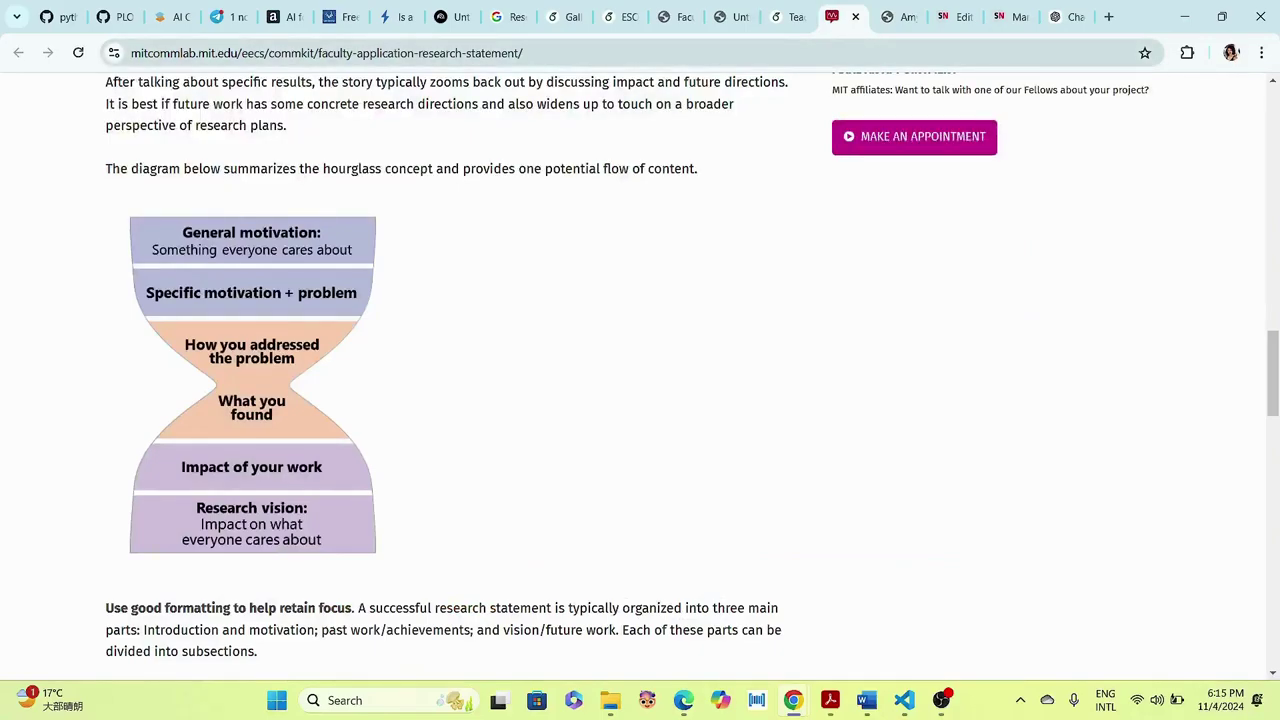
left_click(735, 17)
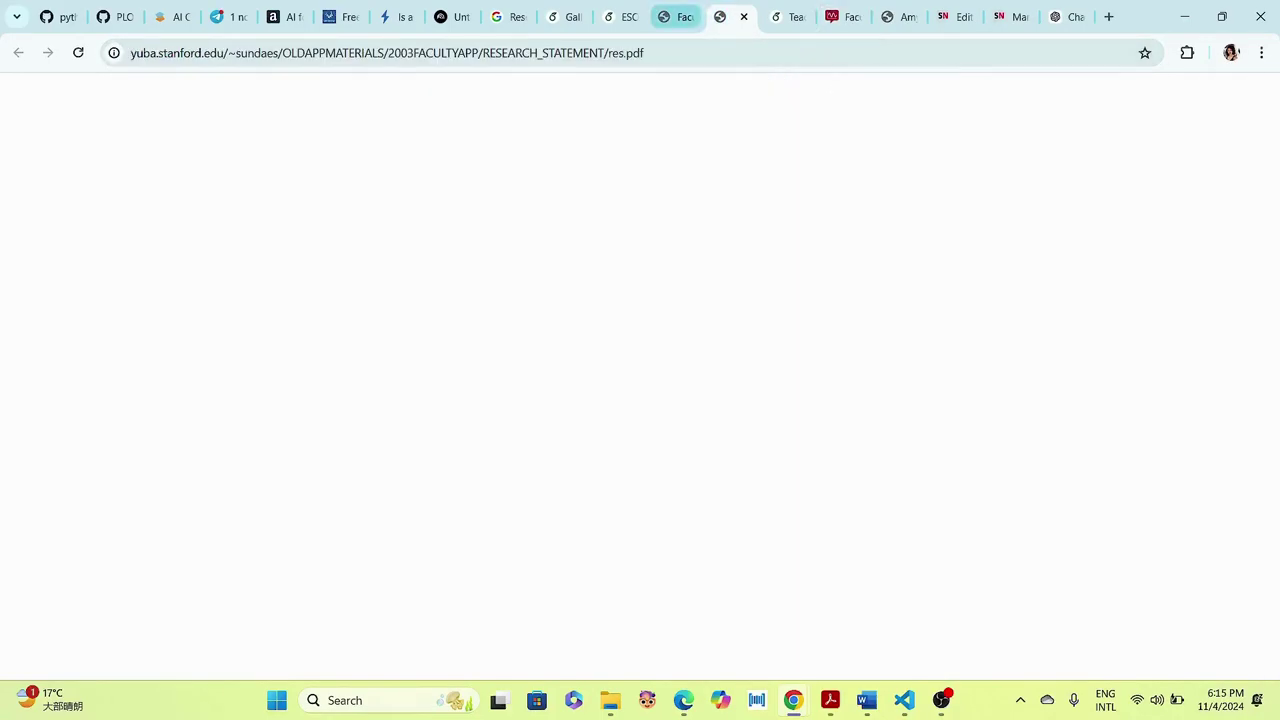
left_click(676, 17)
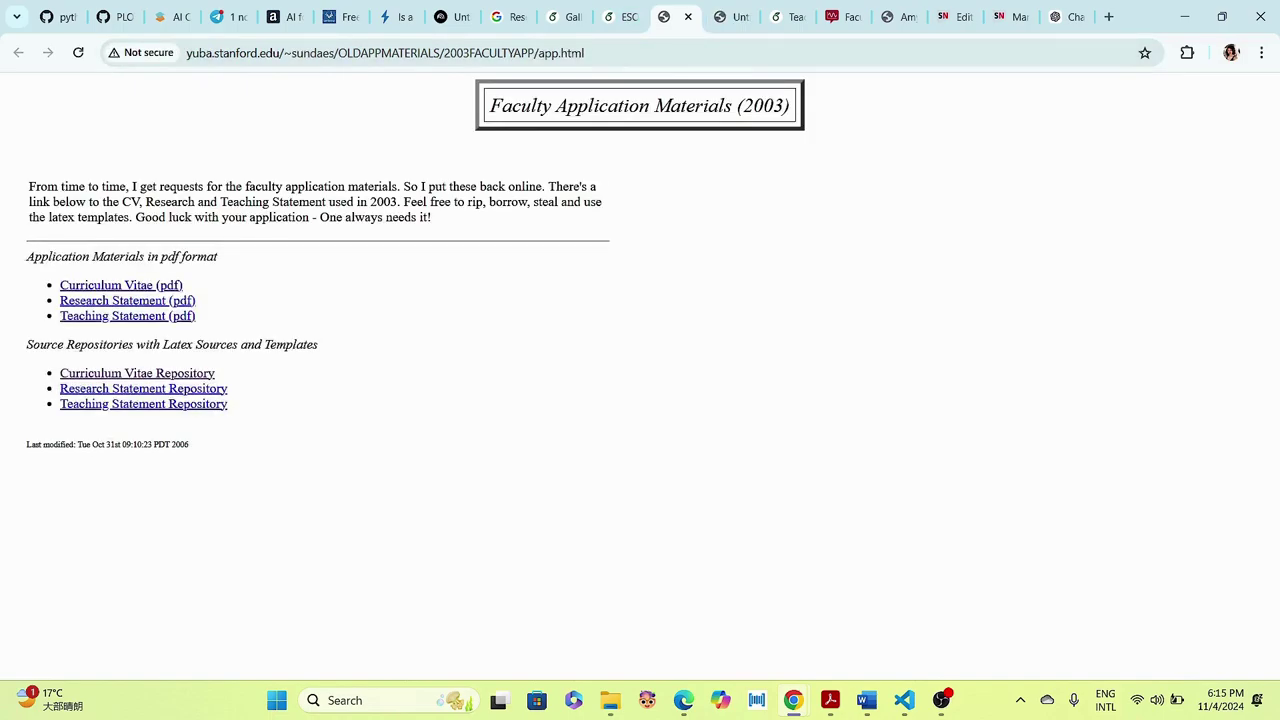
key("ctrl+Tab")
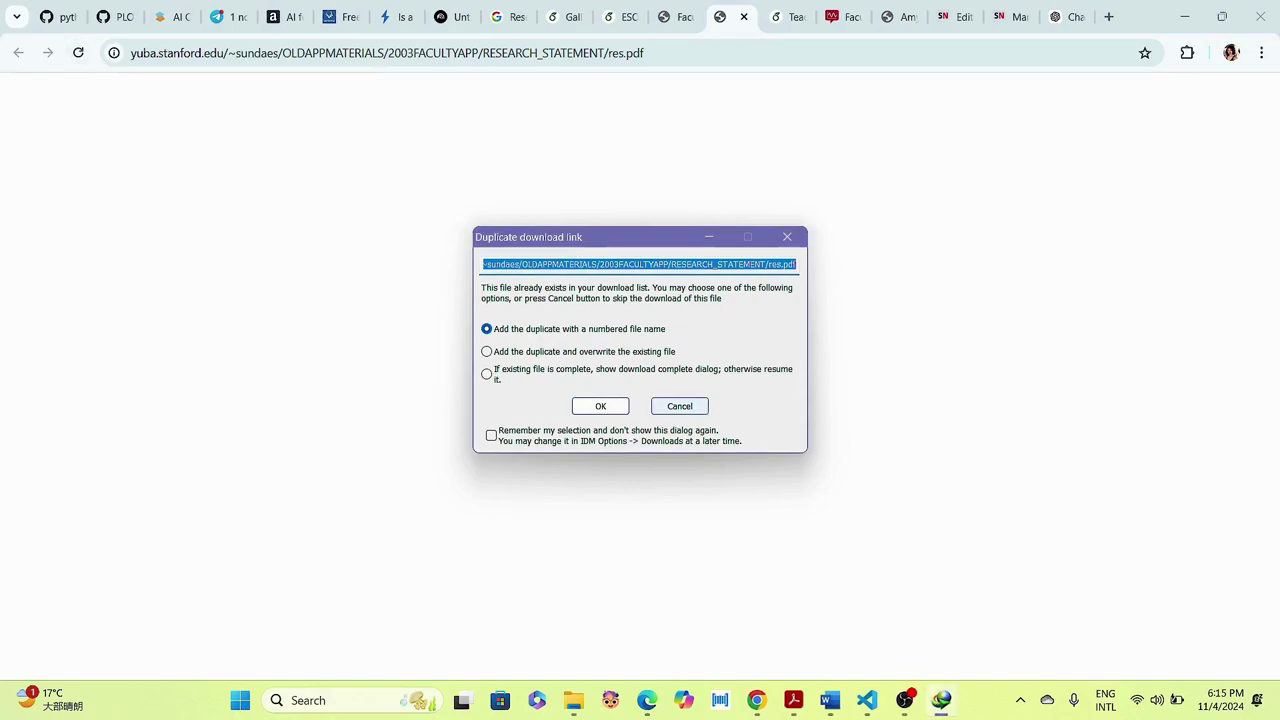
left_click(600, 406)
left_click(1020, 700)
left_click(1020, 615)
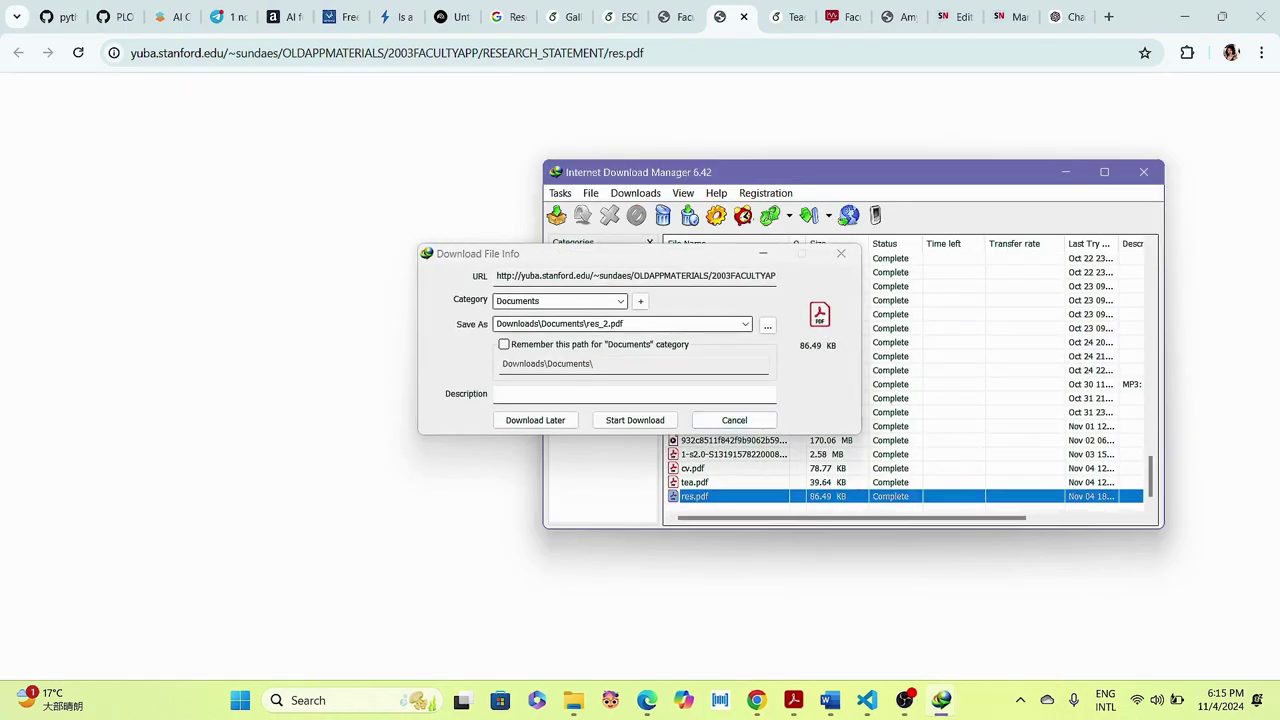
left_click(734, 420)
left_click(776, 412)
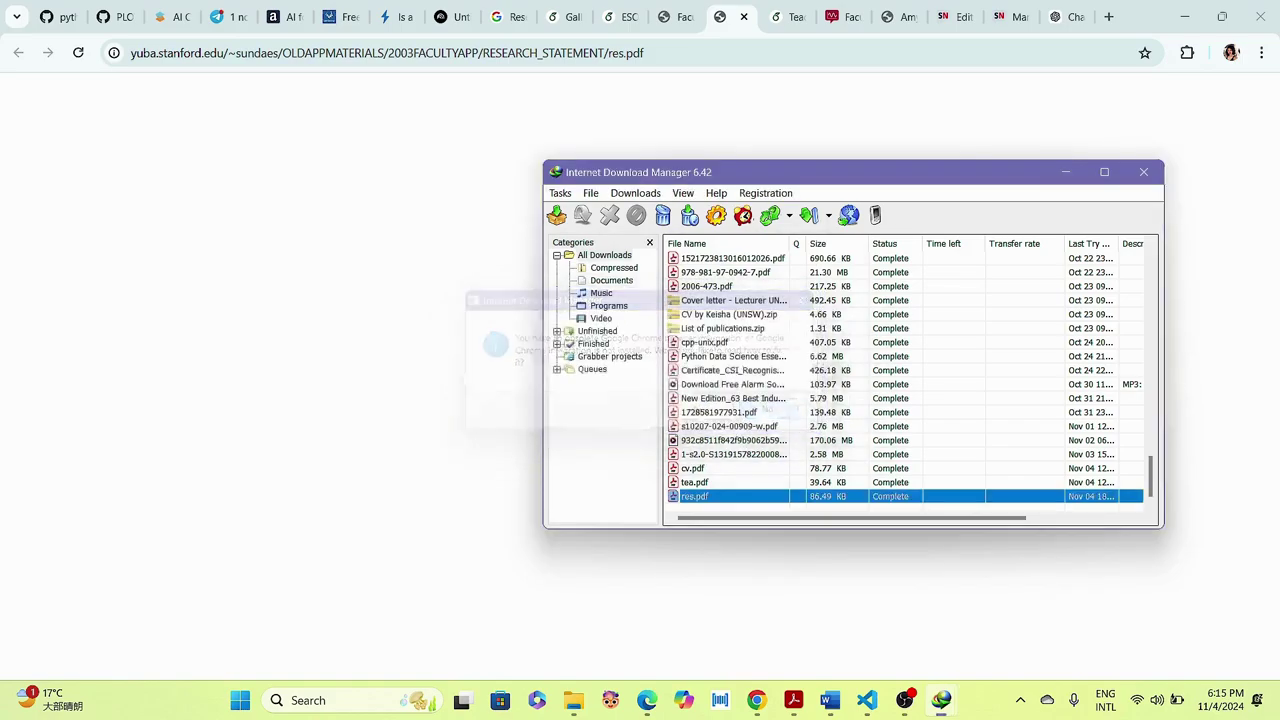
left_click(1143, 172)
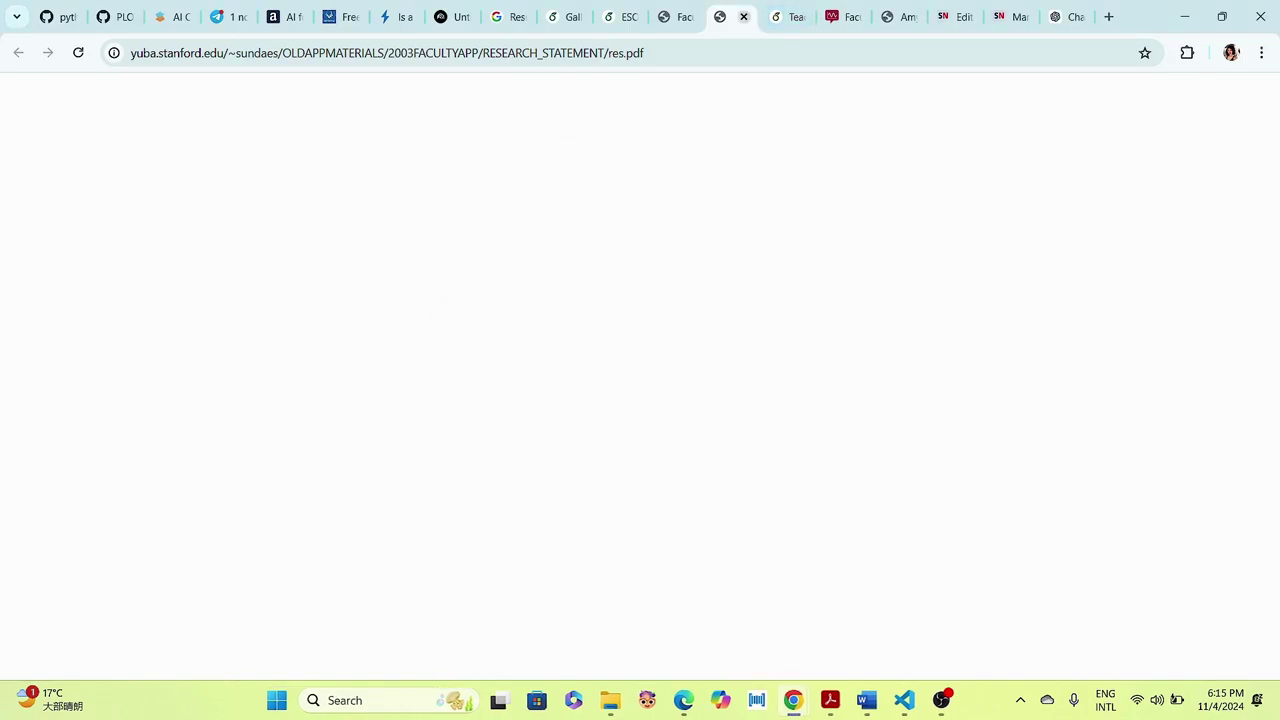
left_click(743, 16)
- From the 2003 Faculty Application Materials page, open the Research Statement Repository and browse its RESEARCH_STATEMENT and parent directories
left_click(672, 16)
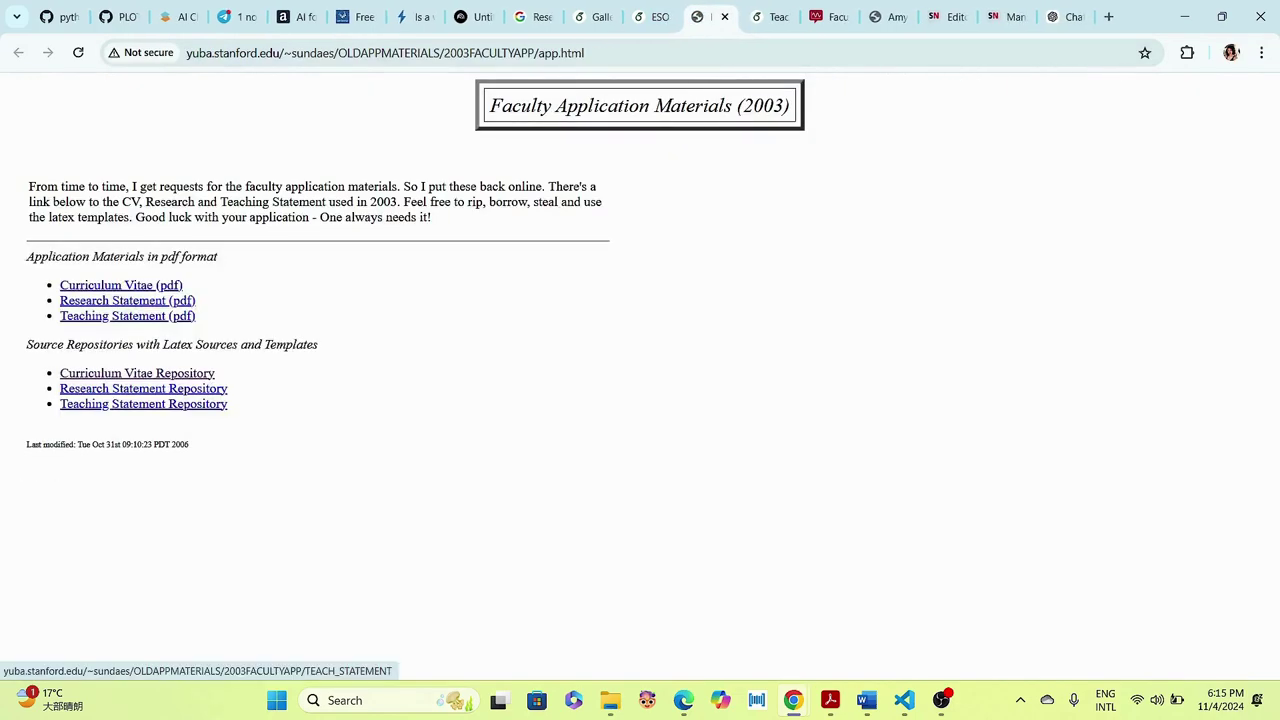
left_click(143, 388)
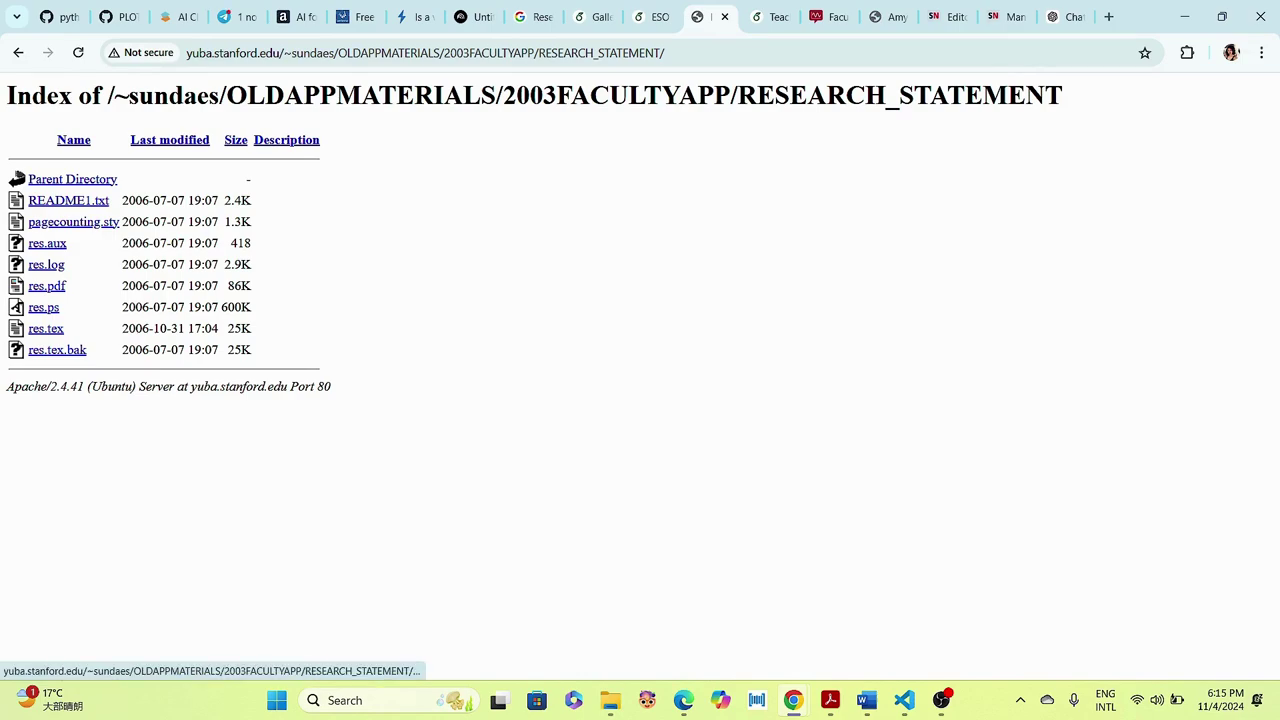
left_click(72, 179)
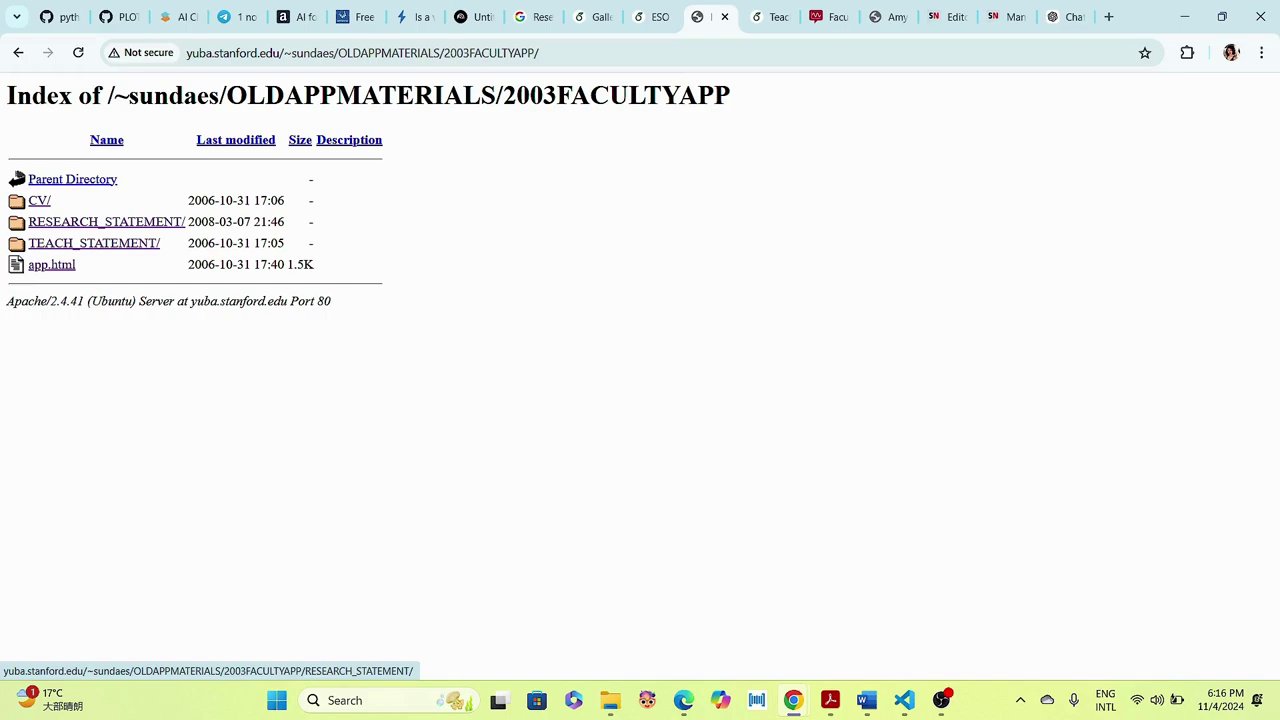
left_click(106, 221)
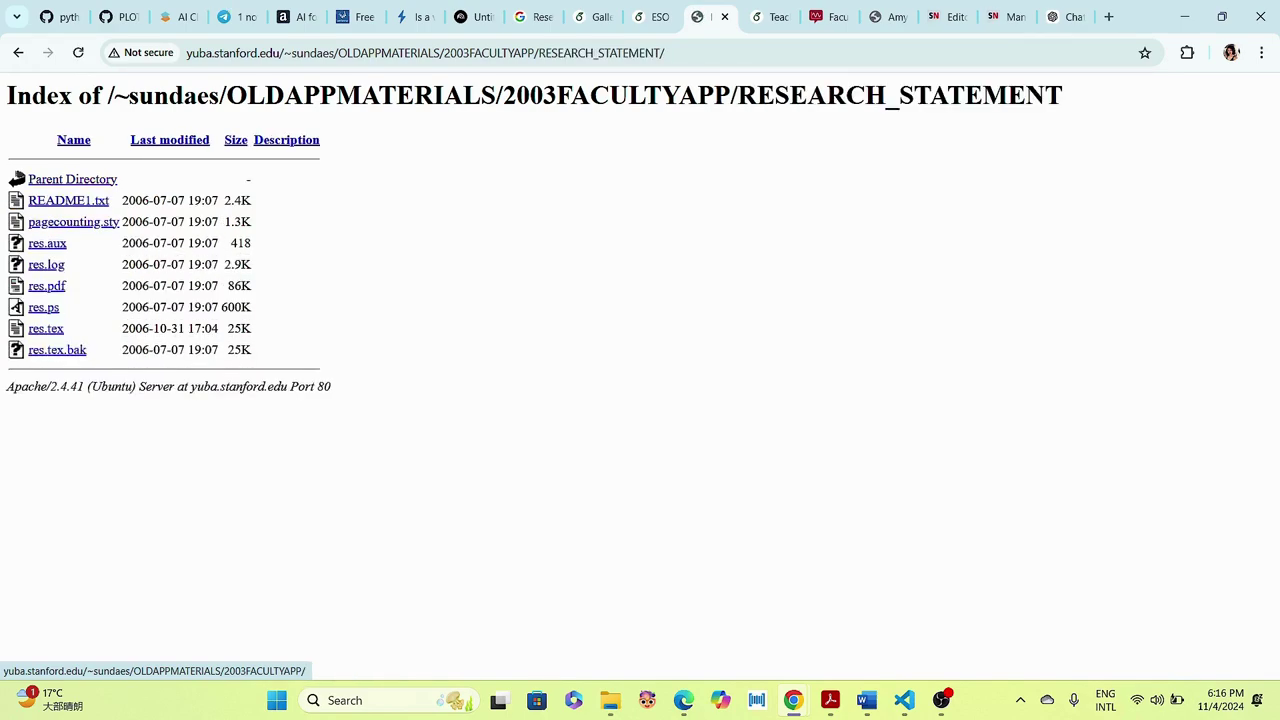
left_click(72, 179)
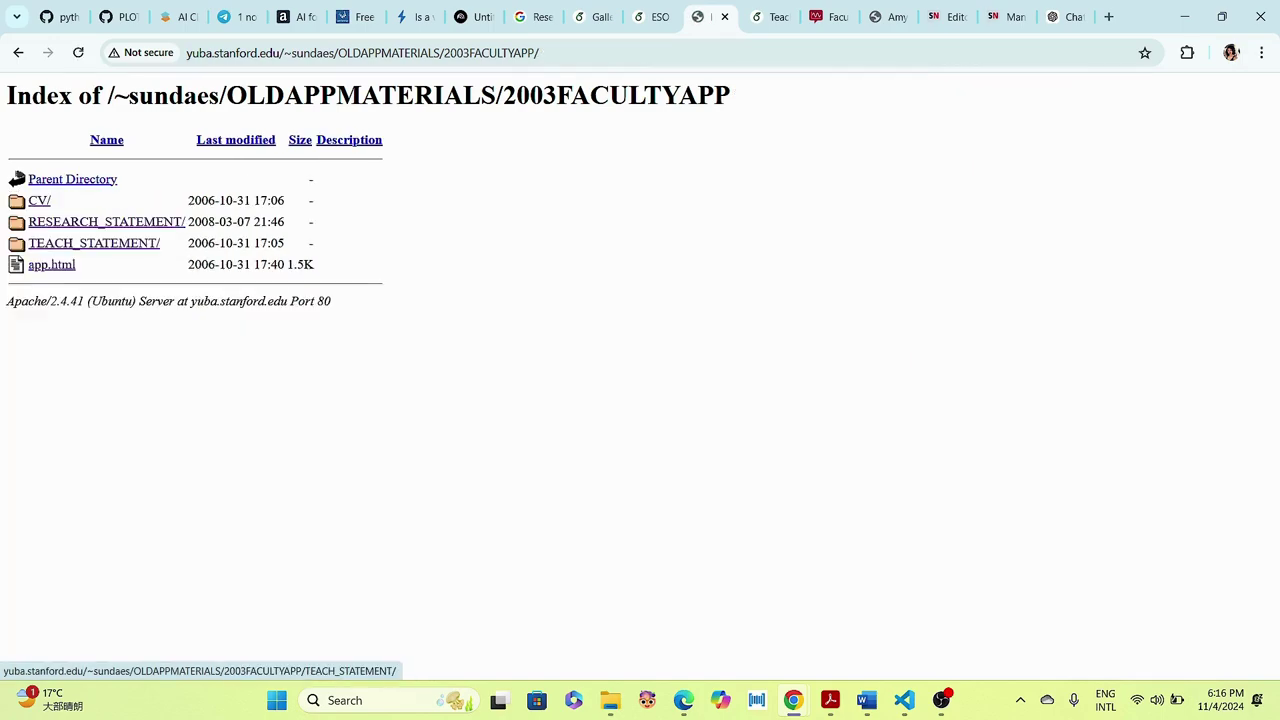
right_click(94, 225)
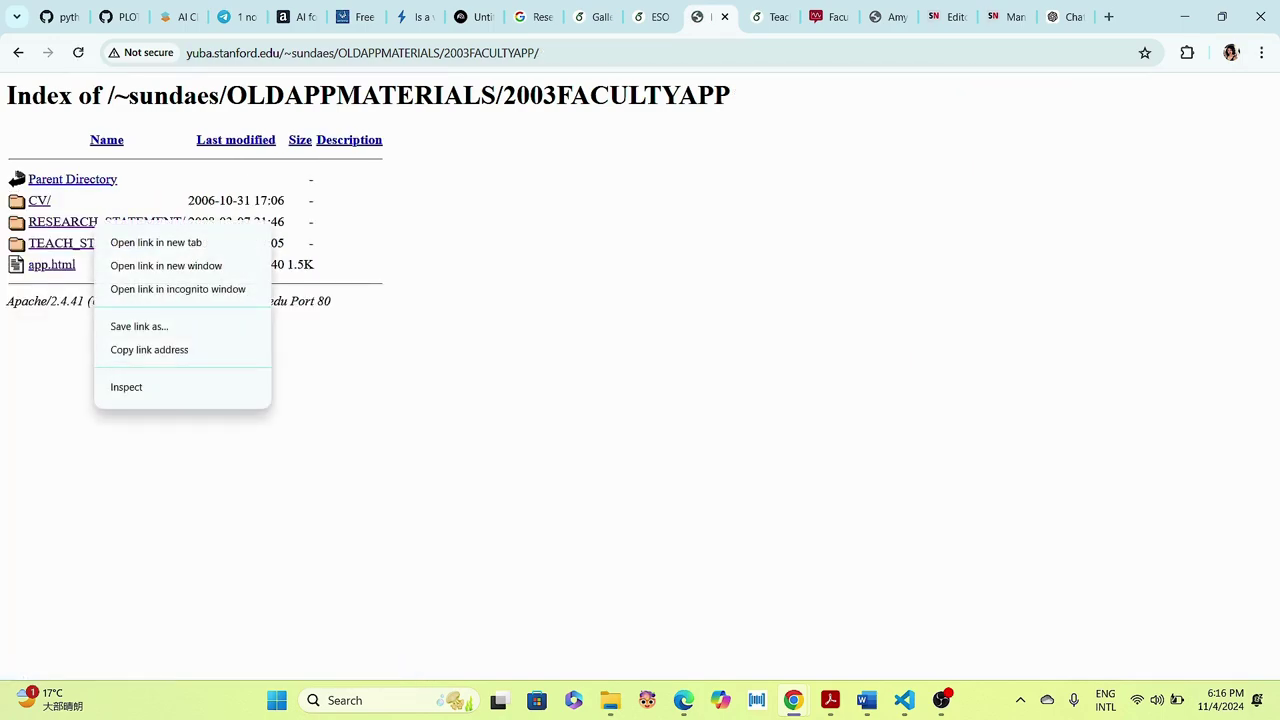
left_click(24, 301)
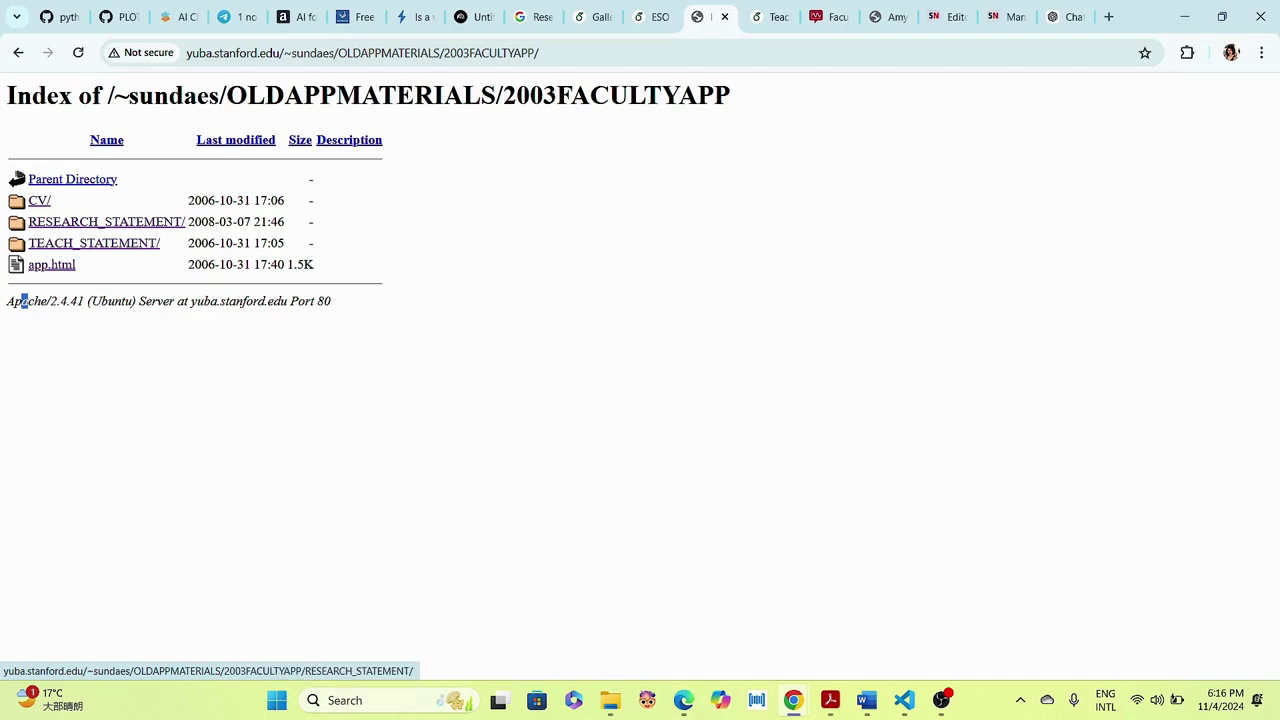
key("Return")
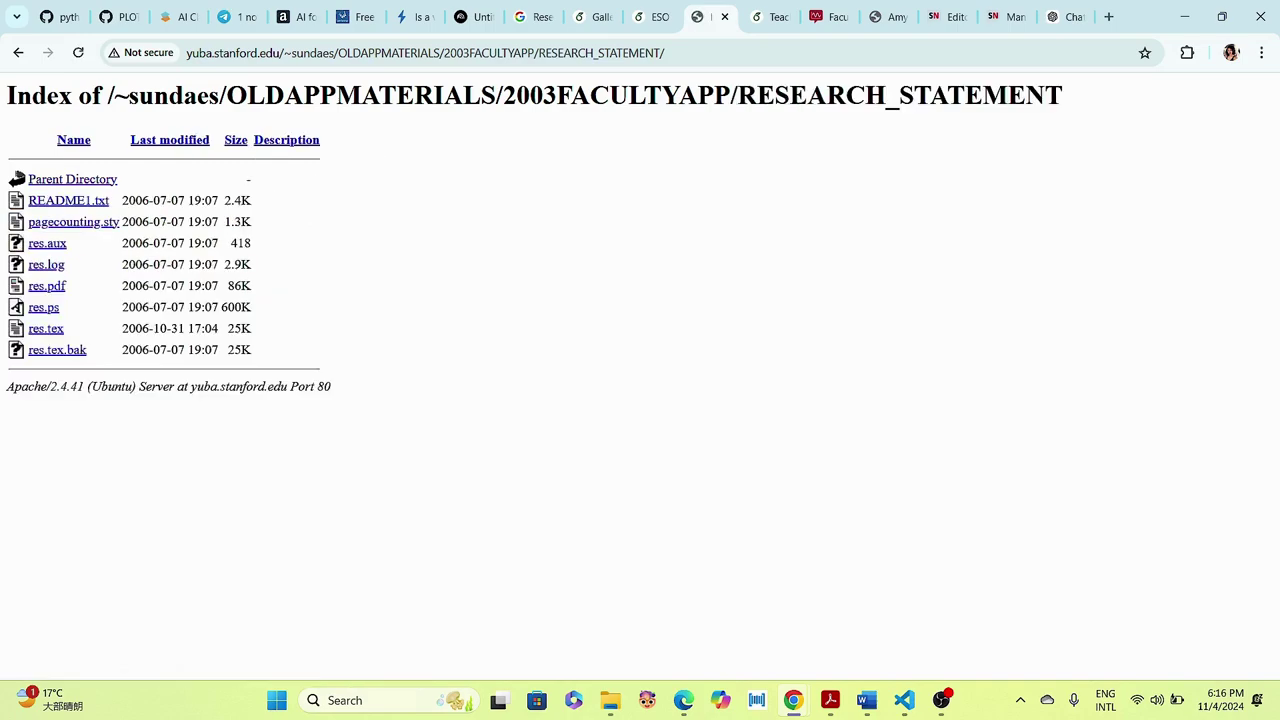
- View res.tex and README1.txt from the RESEARCH_STATEMENT directory, and return to the directory listing
left_click(45, 328)
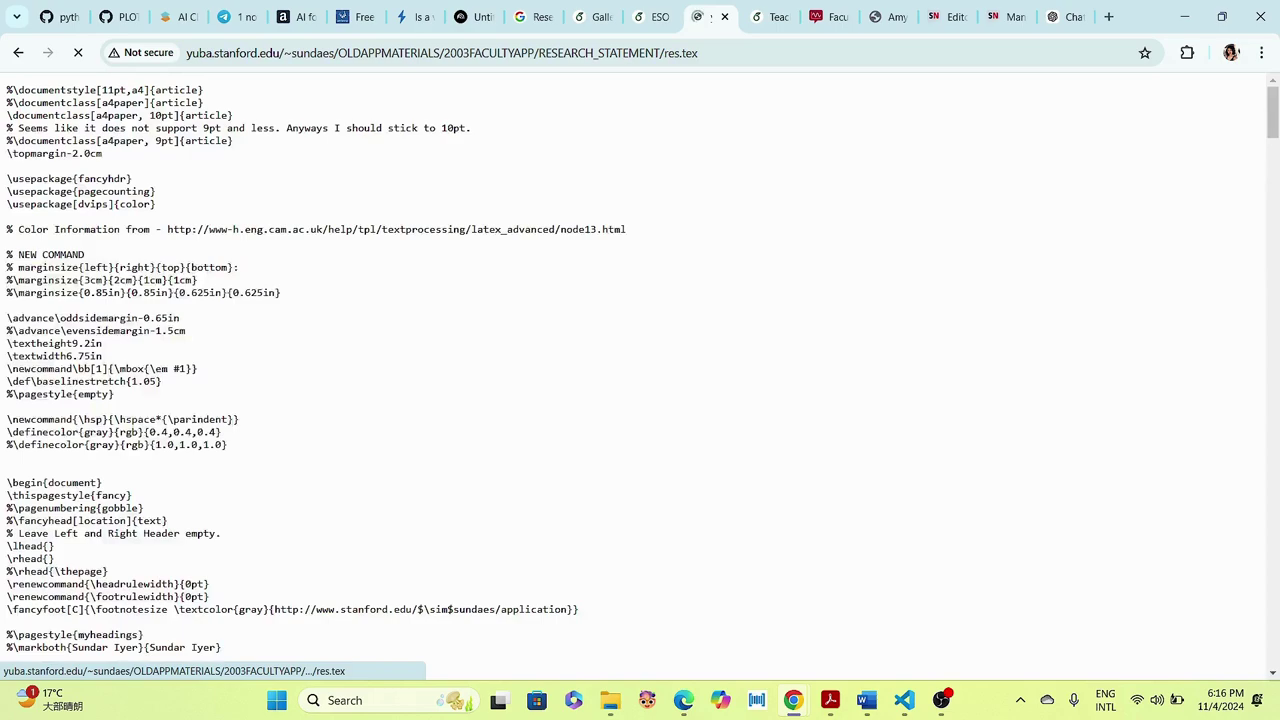
key("alt+Left")
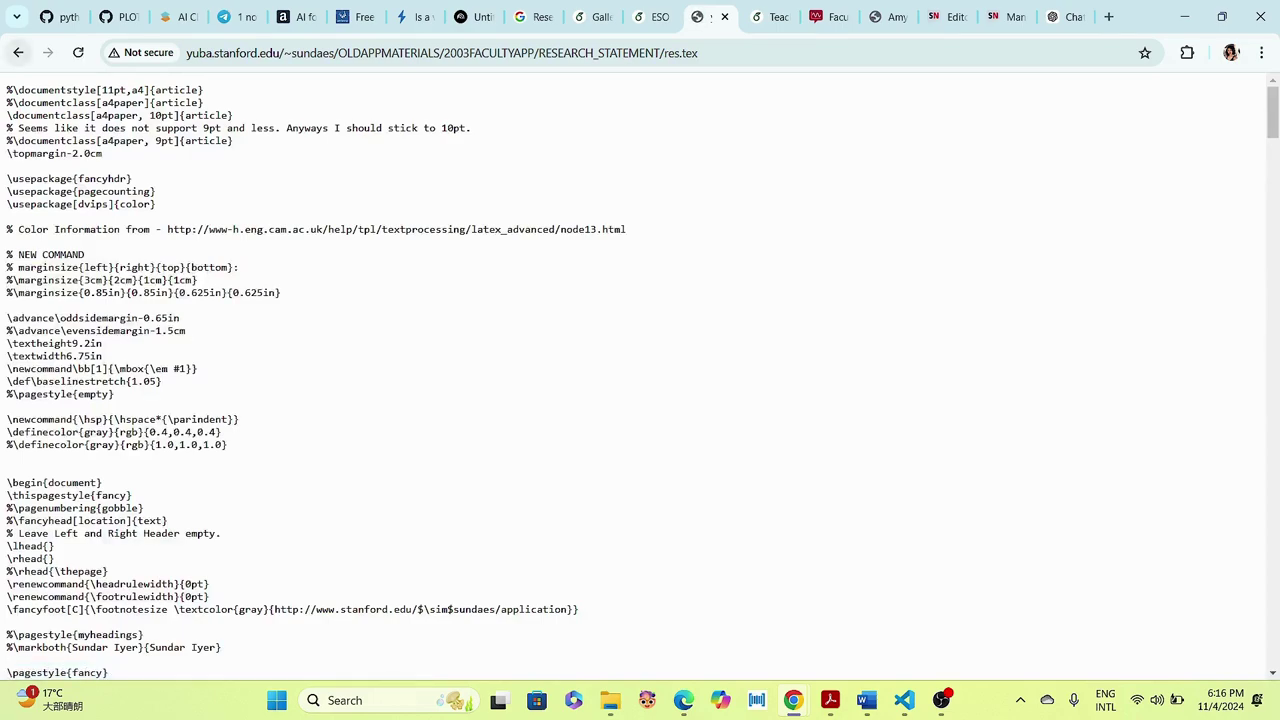
left_click(68, 200)
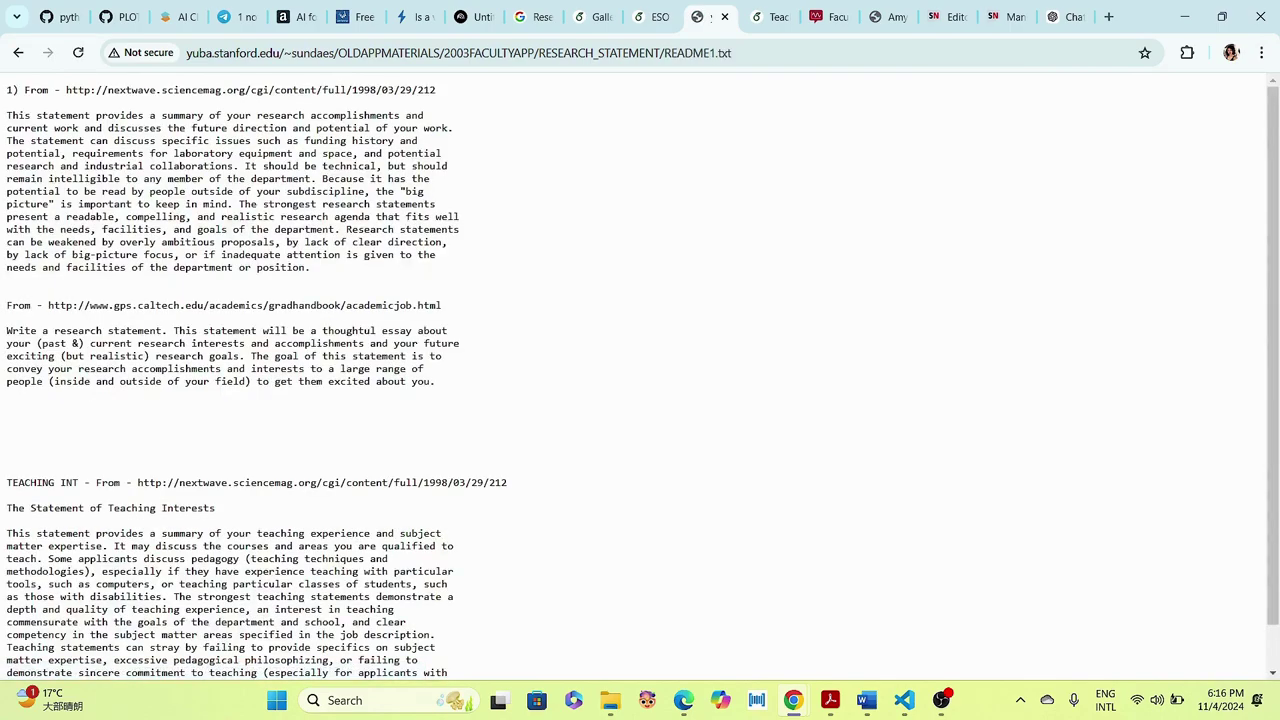
key("alt+Left")
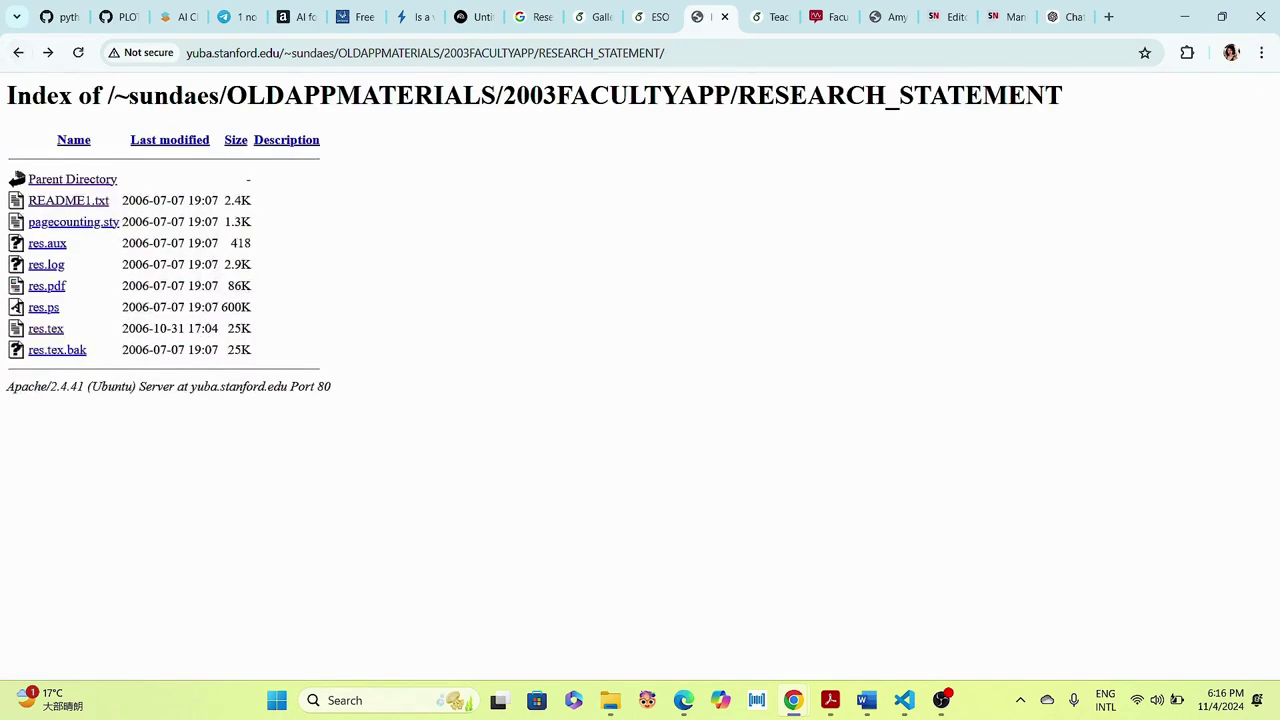
- Leave the Teaching and Research Statement project for Overleaf's project list and show the options for creating a new project
key("ctrl+Tab")
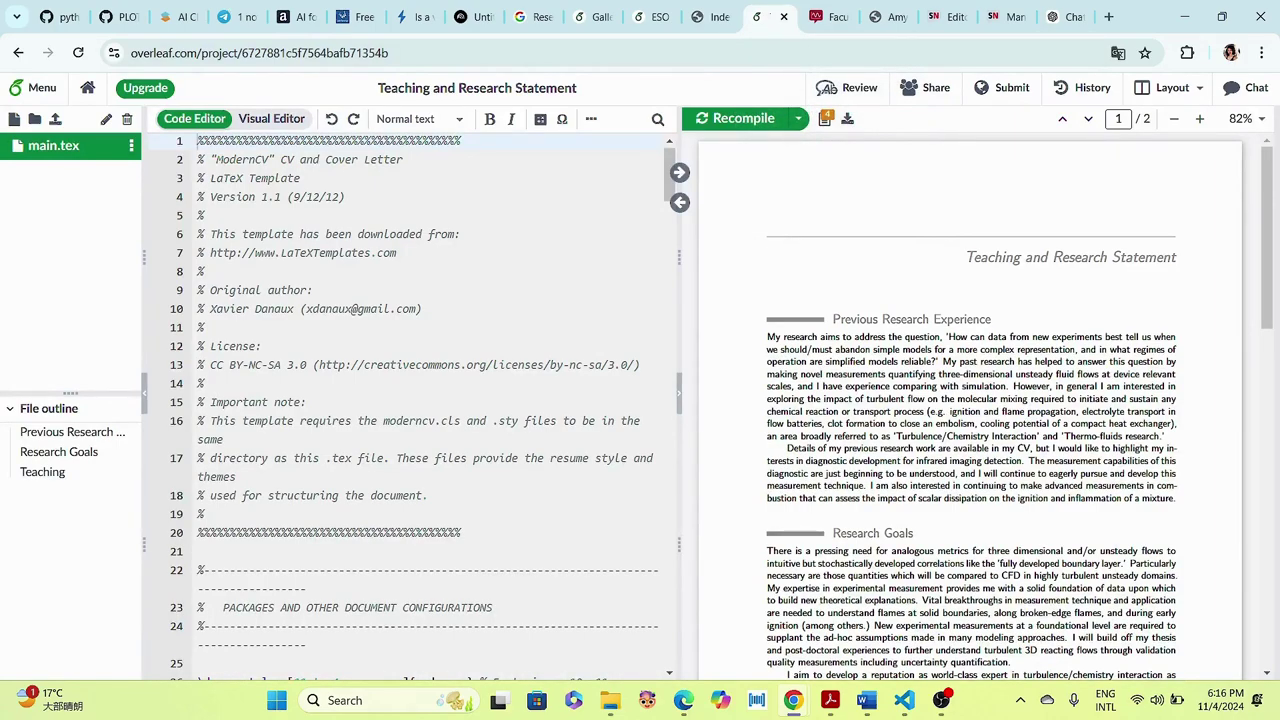
left_click(35, 87)
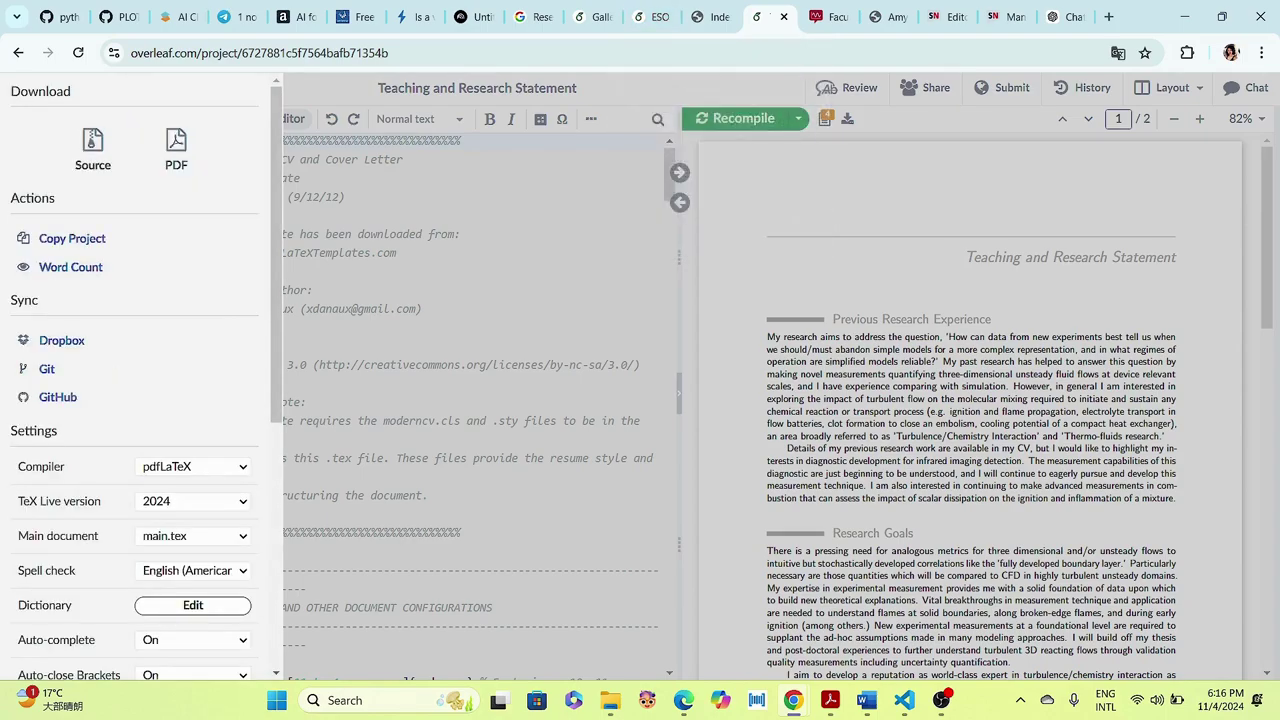
key("Escape")
left_click(87, 88)
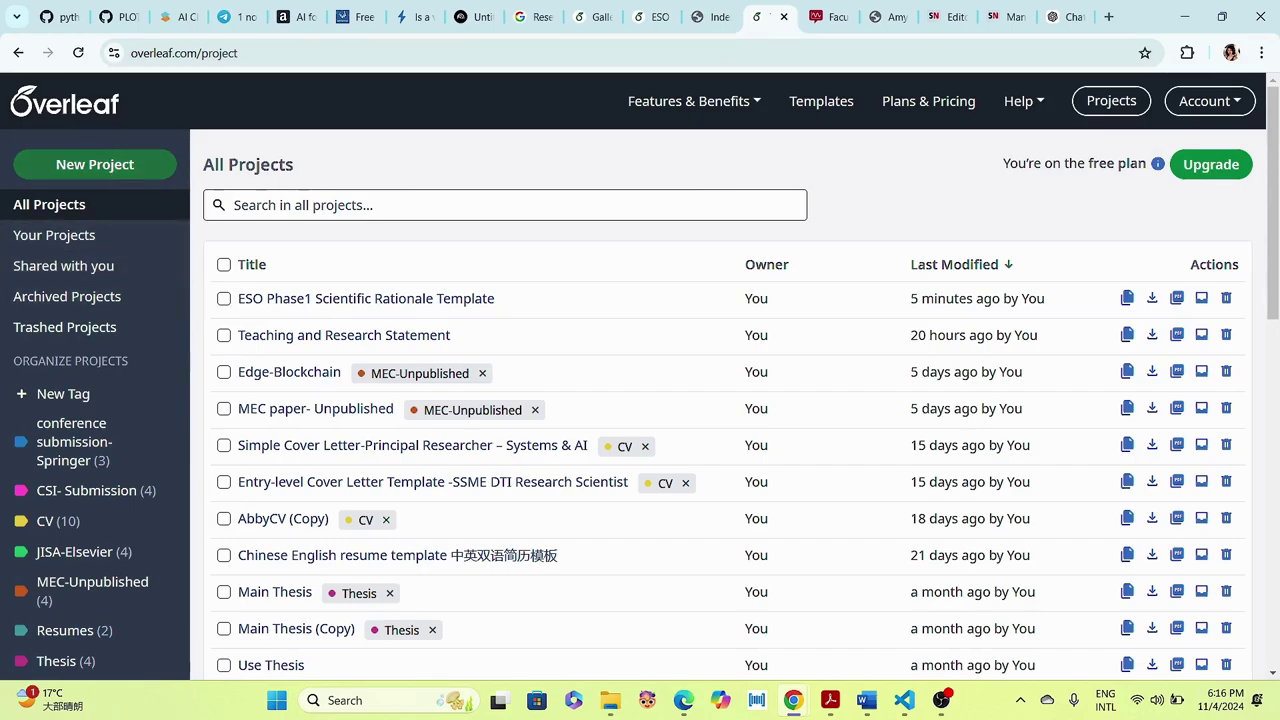
left_click(95, 164)
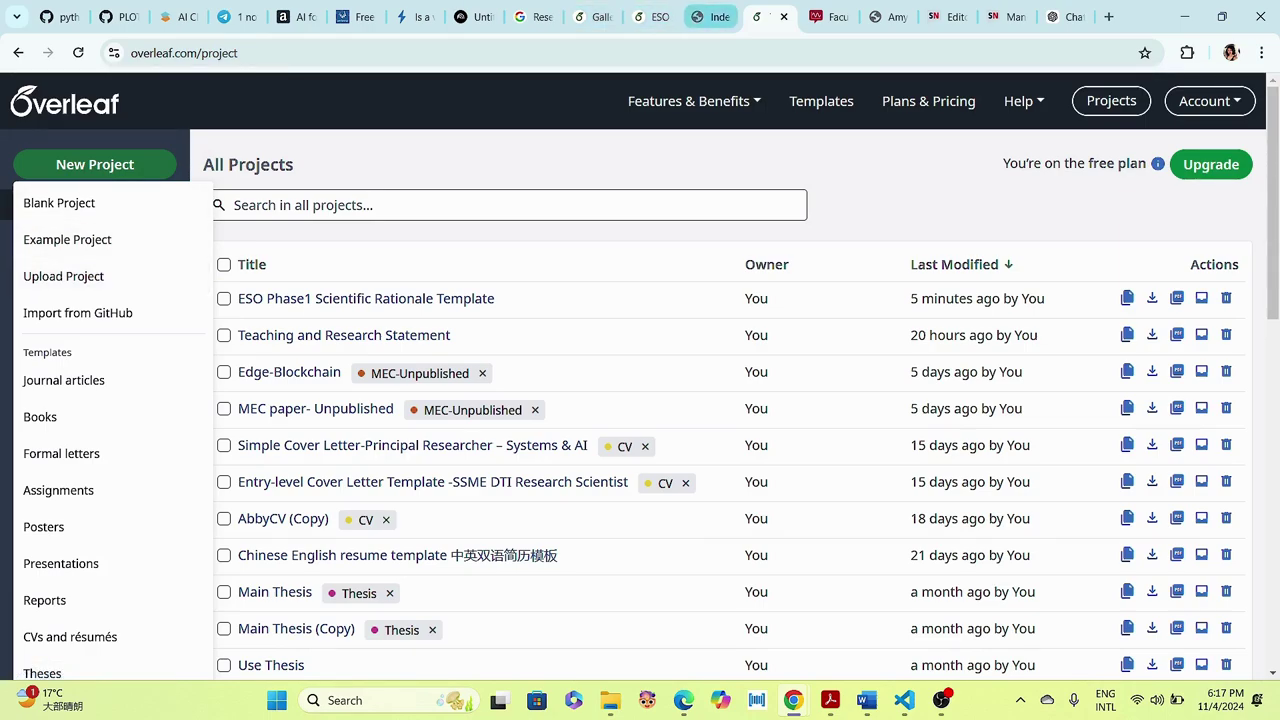
left_click(712, 17)
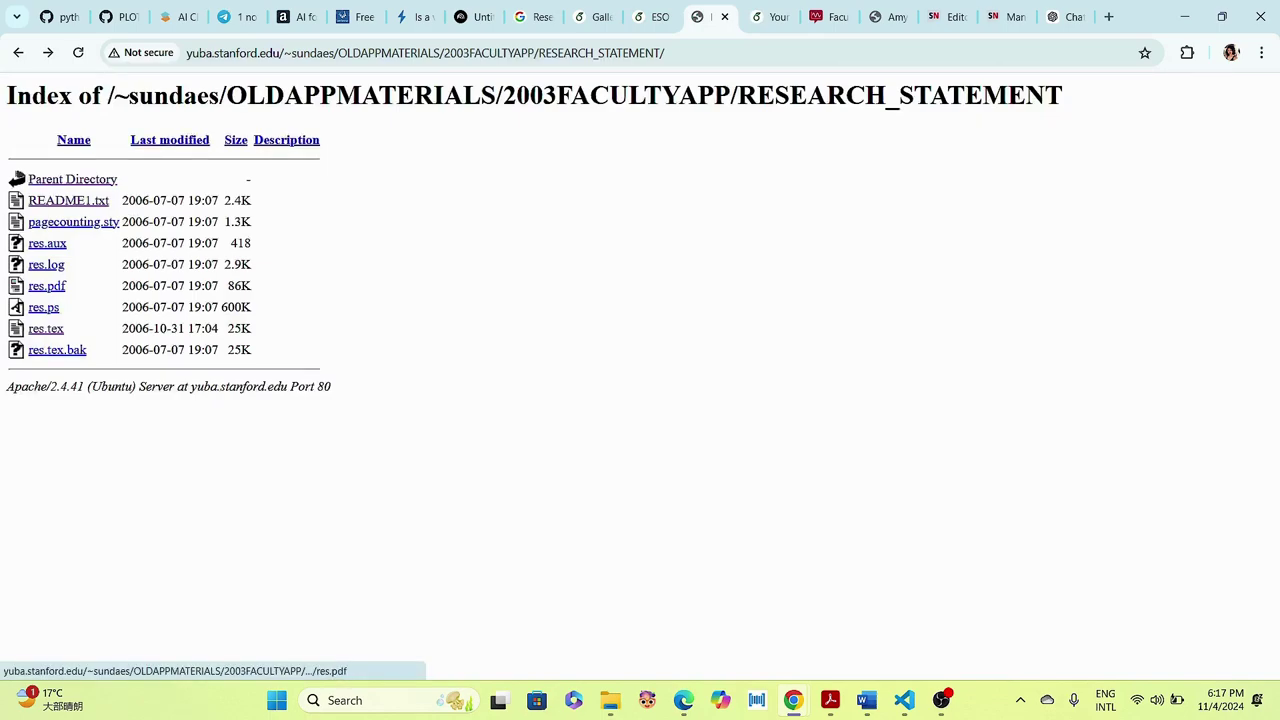
left_click(47, 286)
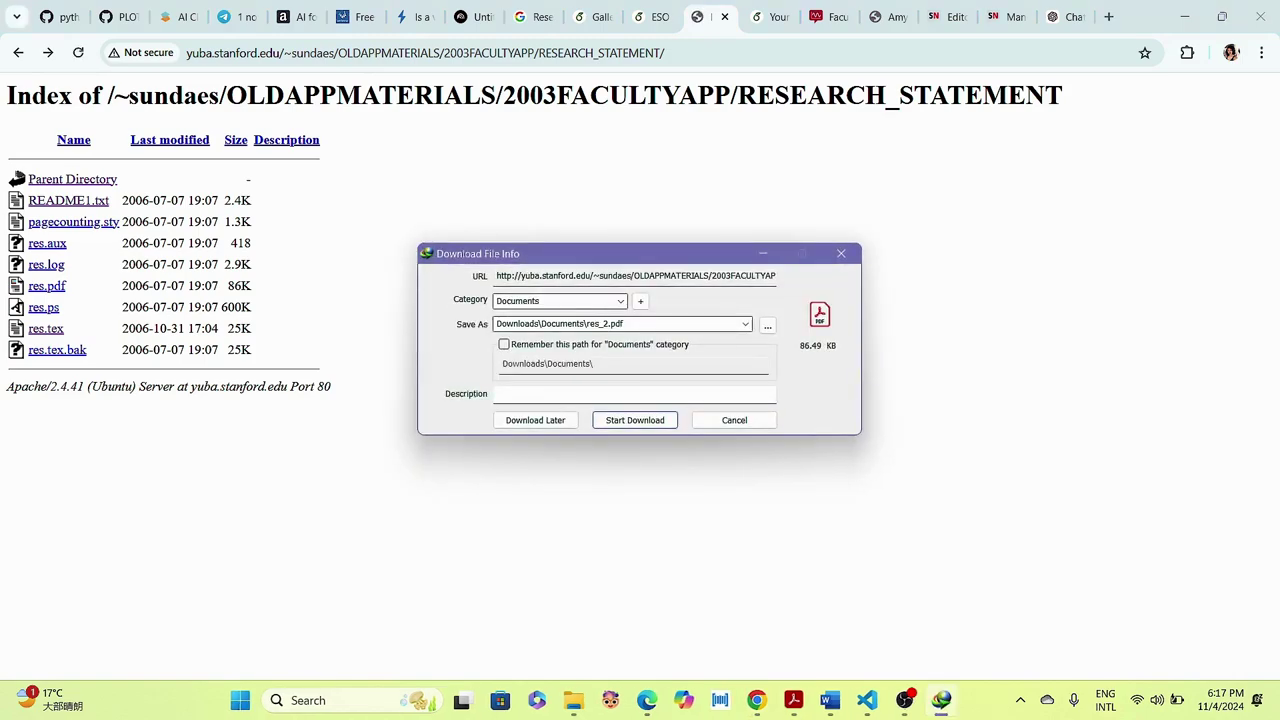
left_click(733, 420)
left_click(776, 412)
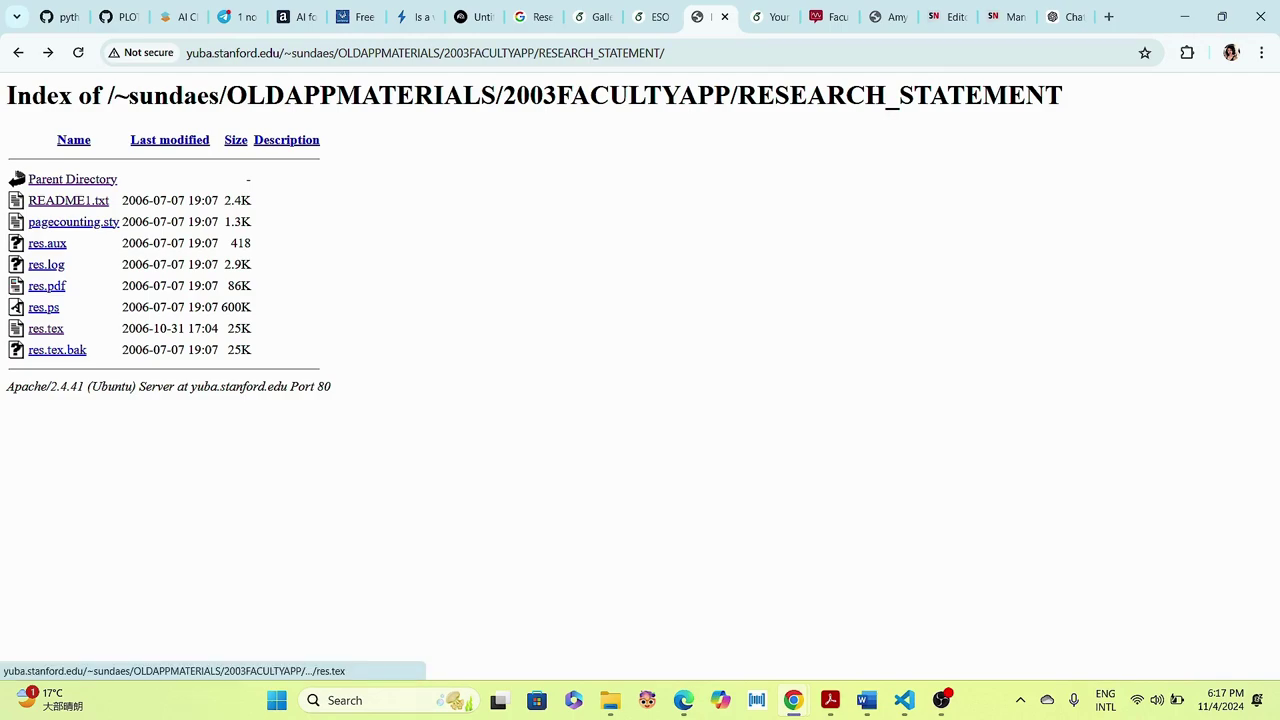
- Open res.tex from the RESEARCH_STATEMENT directory in a separate tab, copy its entire LaTeX source, and return to Overleaf's project list
right_click(46, 332)
left_click(108, 350)
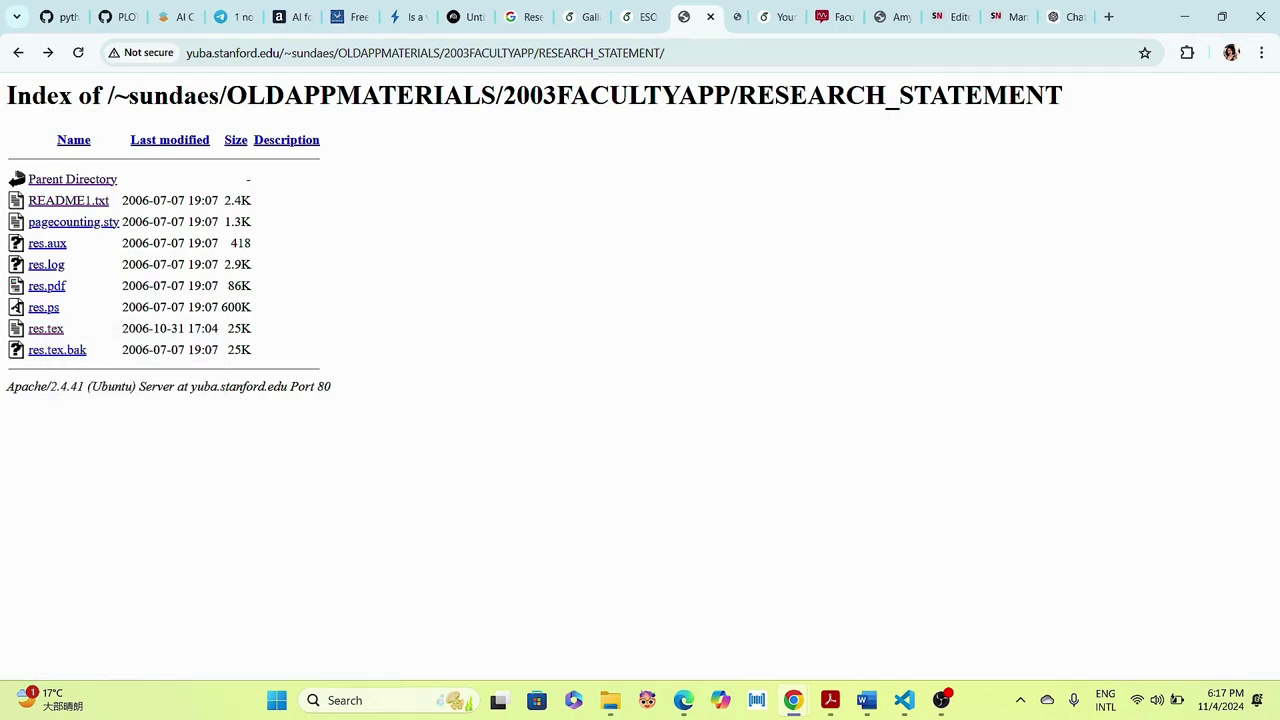
left_click(731, 16)
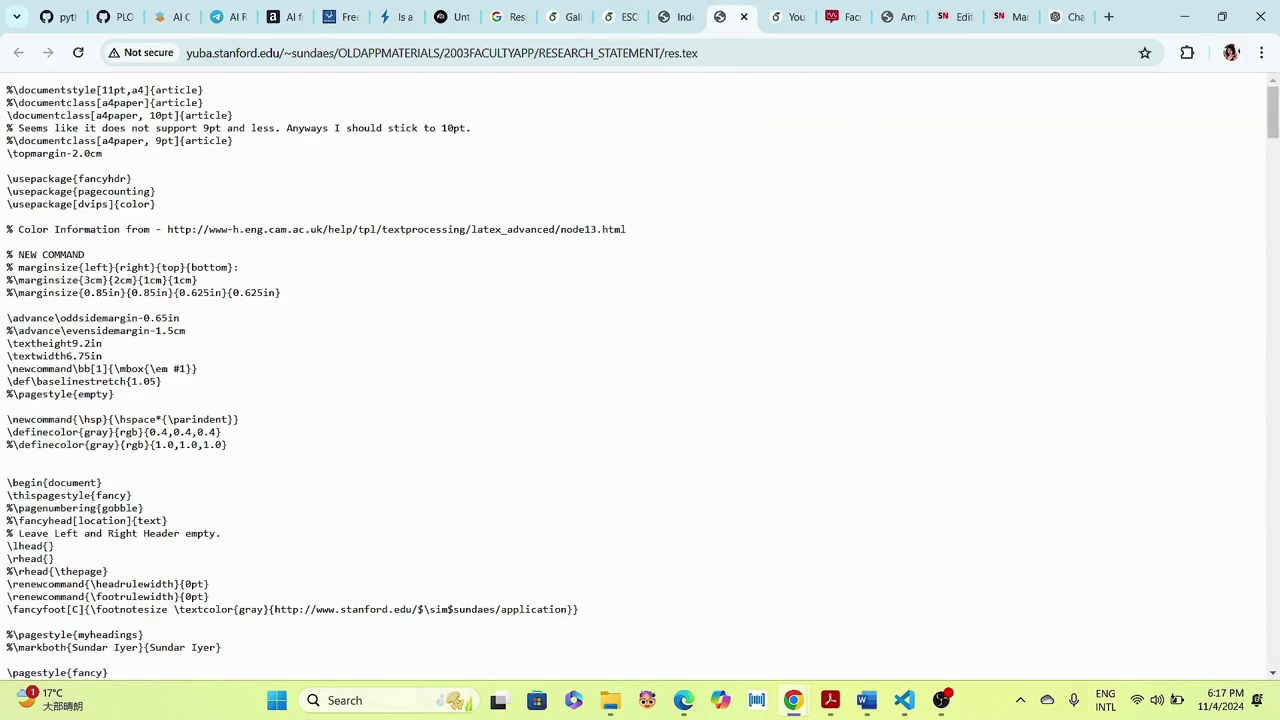
key("ctrl+a")
right_click(136, 101)
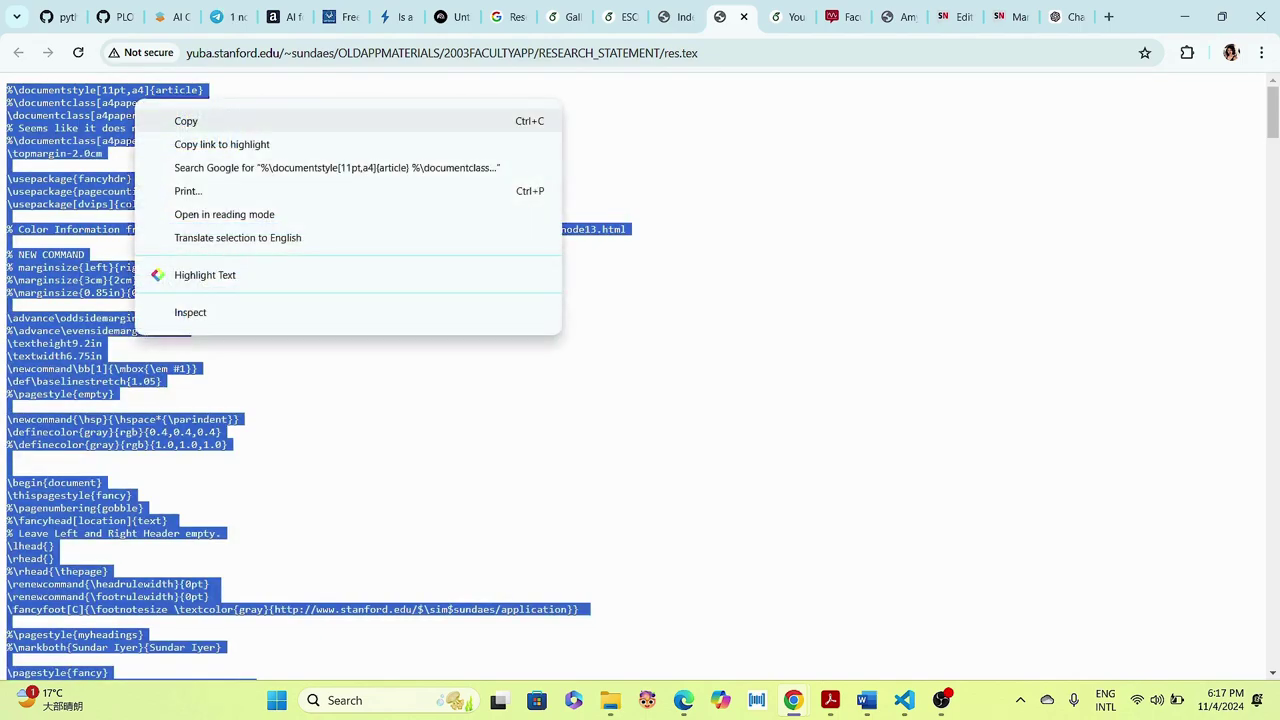
left_click(186, 121)
left_click(785, 17)
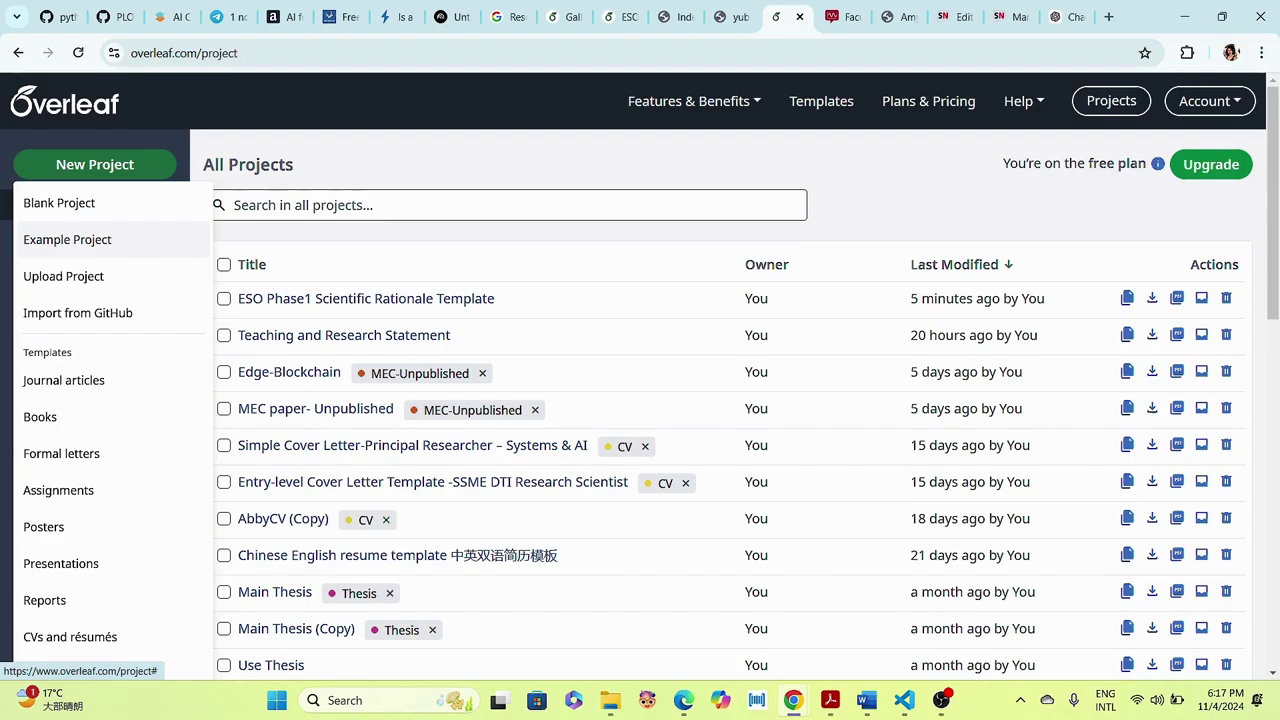
- Create a blank Overleaf project named Research statement
left_click(59, 203)
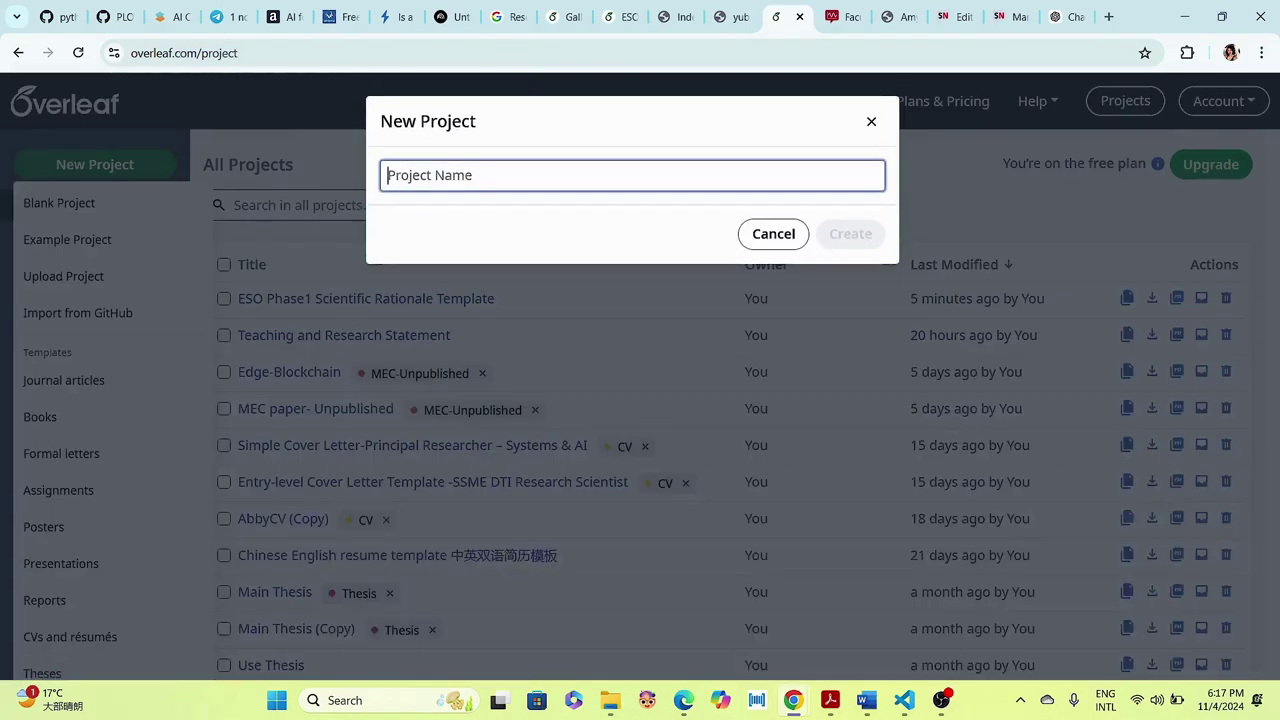
type("Resar")
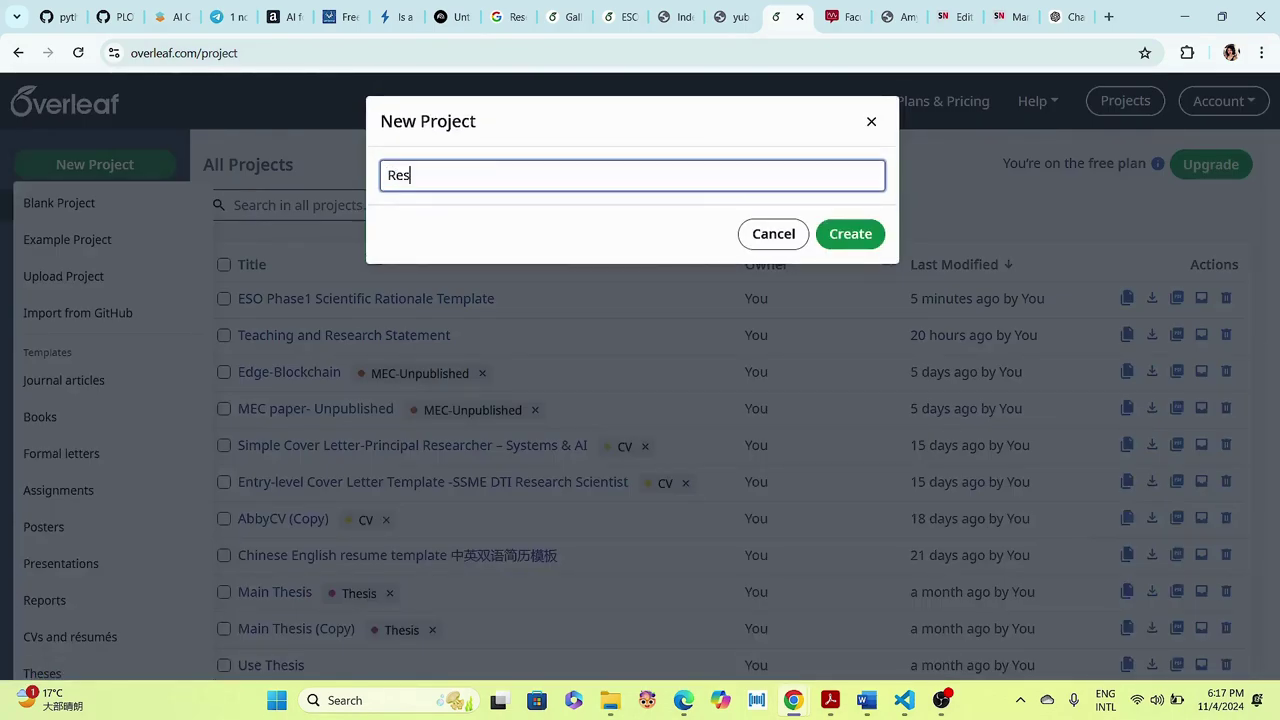
type("arch statement")
key("Return")
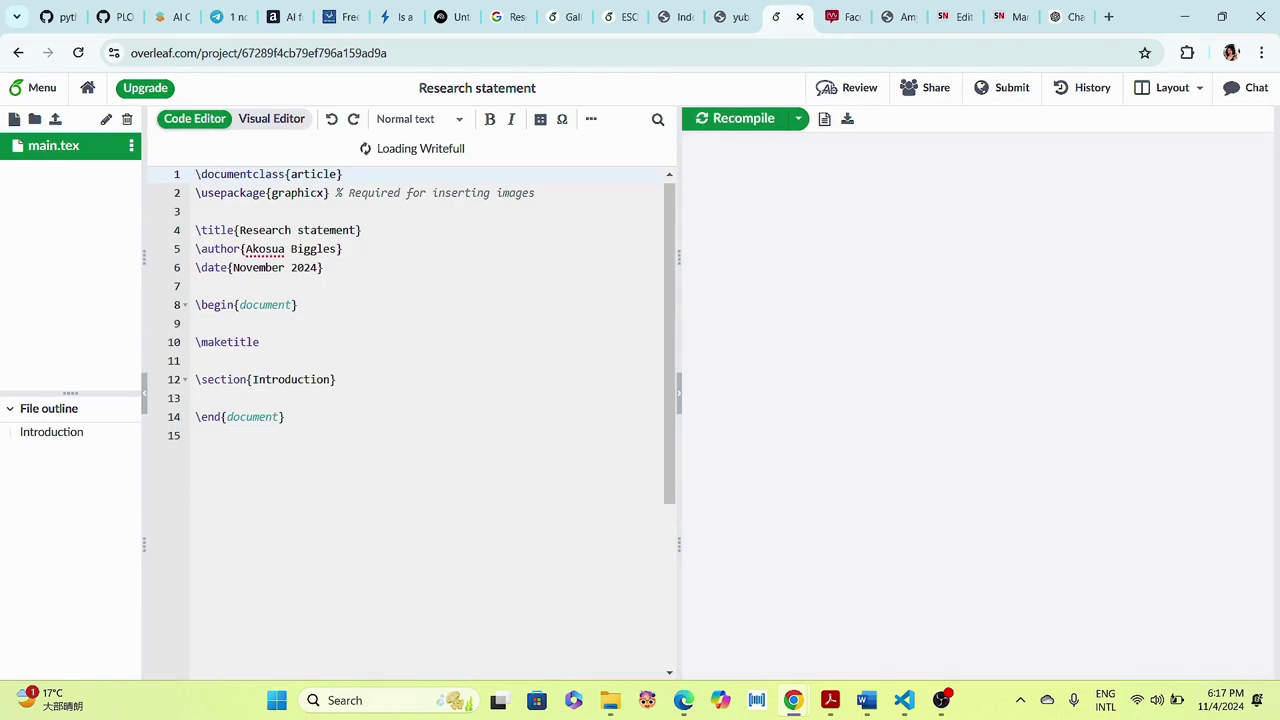
- Replace the entire default content of main.tex with the copied res.tex LaTeX source and return to the beginning of the code
key("ctrl+a")
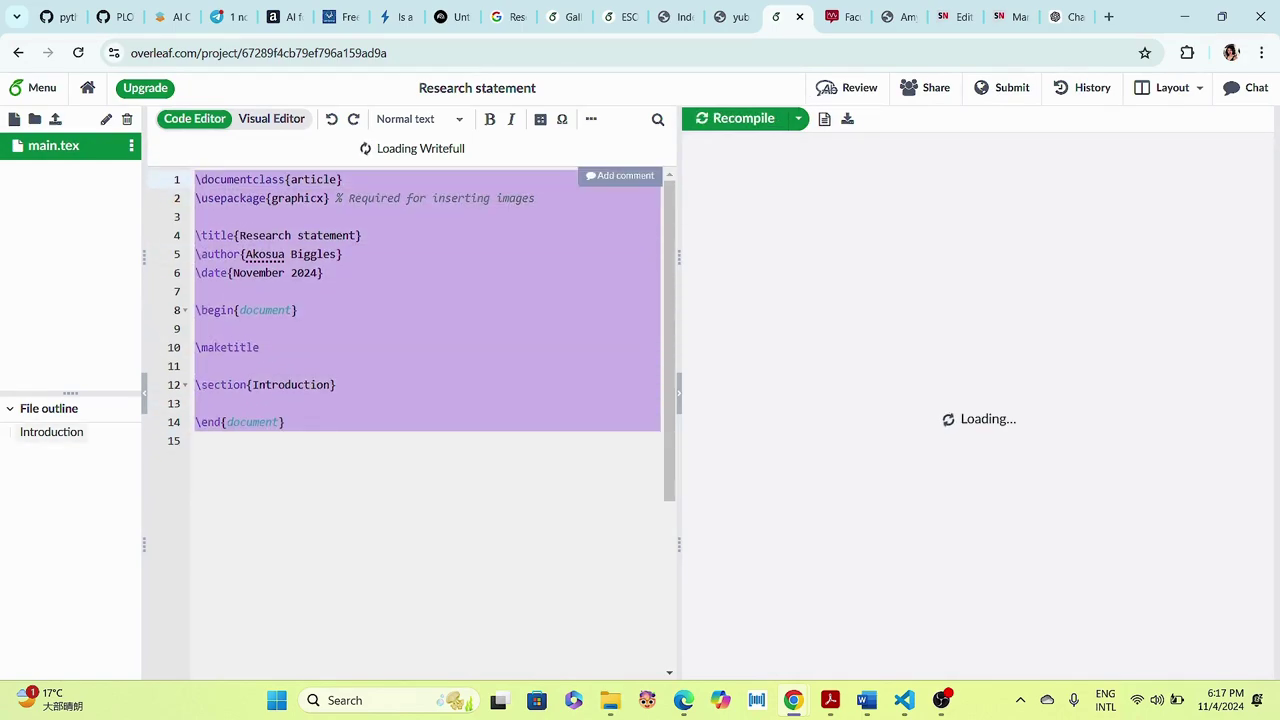
key("ctrl+v")
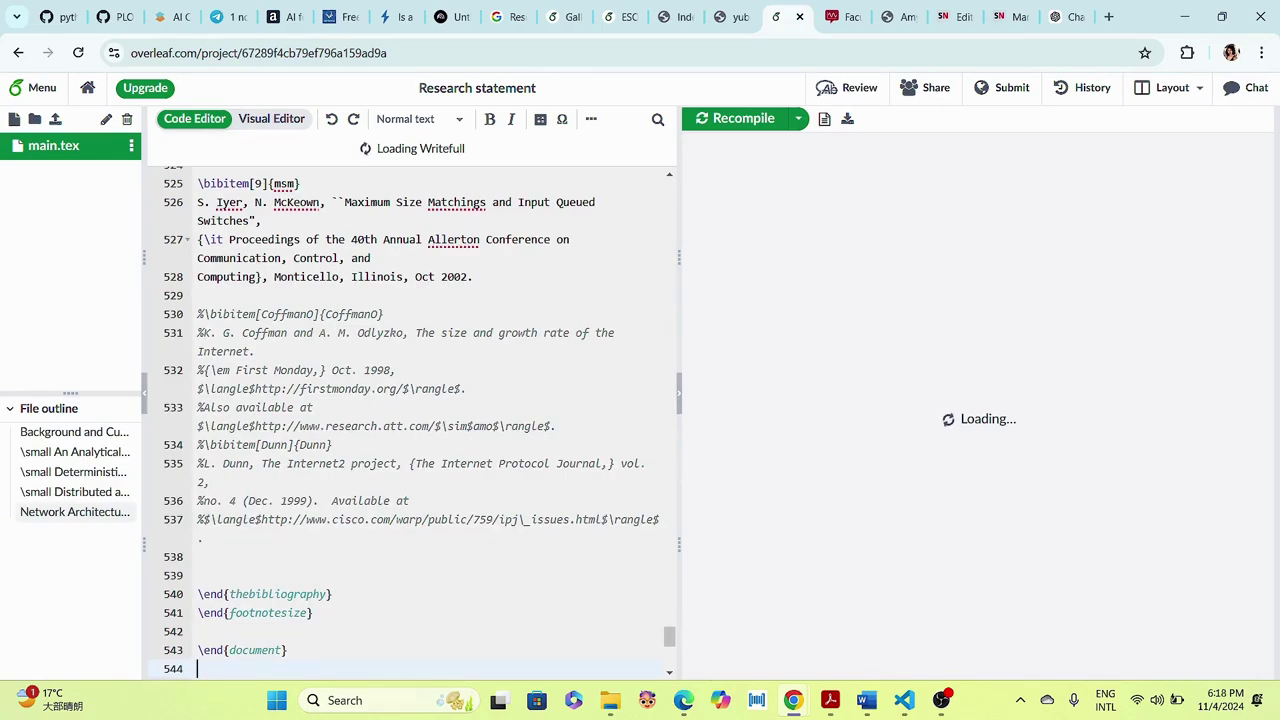
left_click_drag(669, 636, 669, 233)
left_click(829, 138)
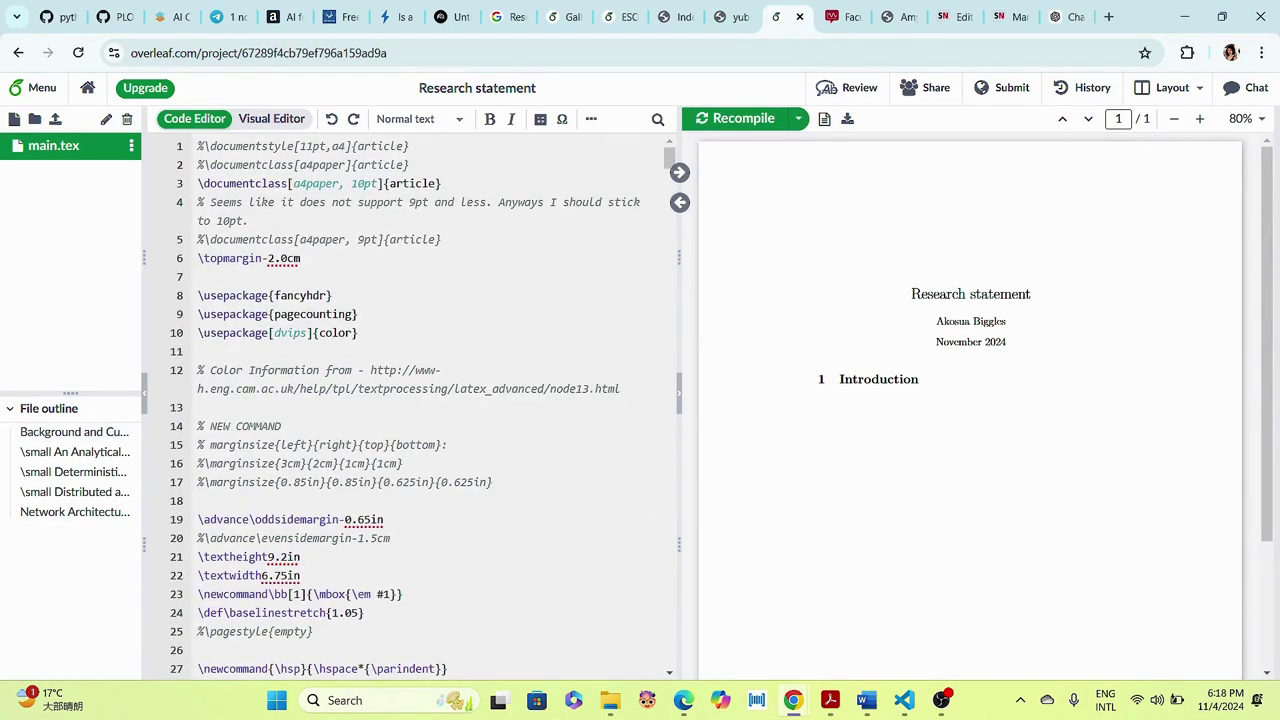
- Check the source file names in the Stanford RESEARCH_STATEMENT directory, rename main.tex to res.tex in the Research statement project, and recompile it
left_click(612, 16)
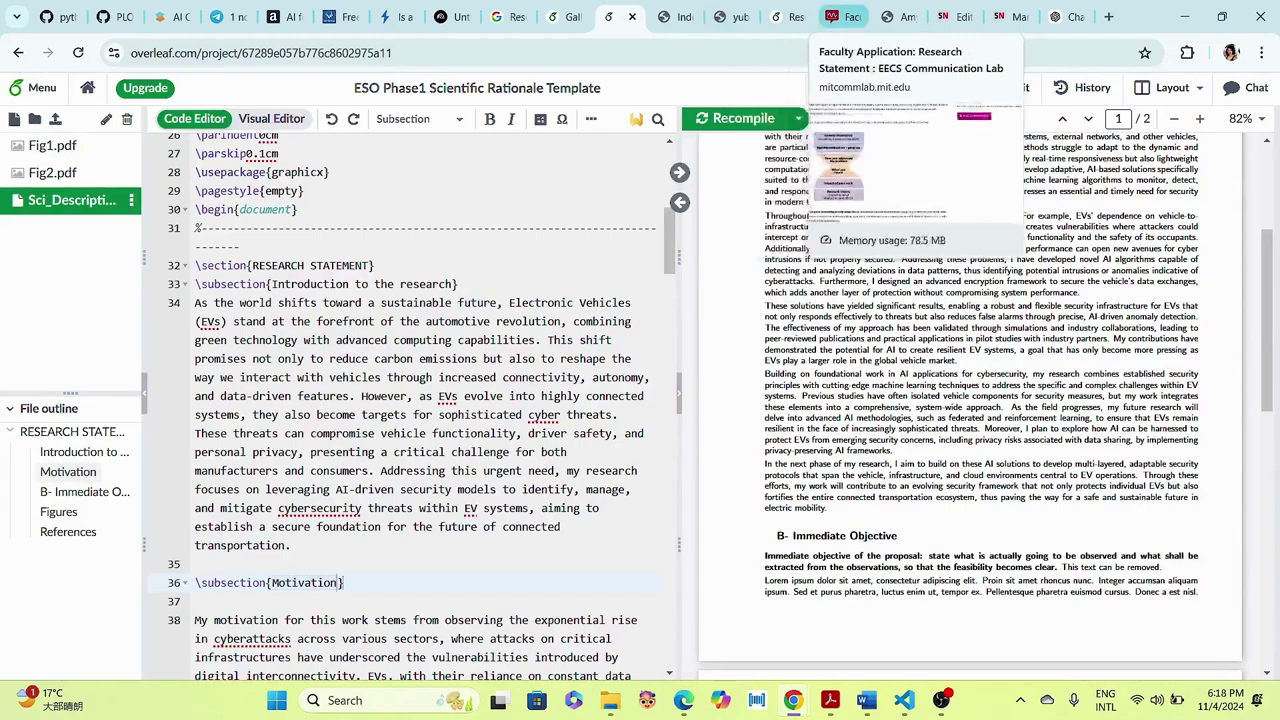
left_click(676, 16)
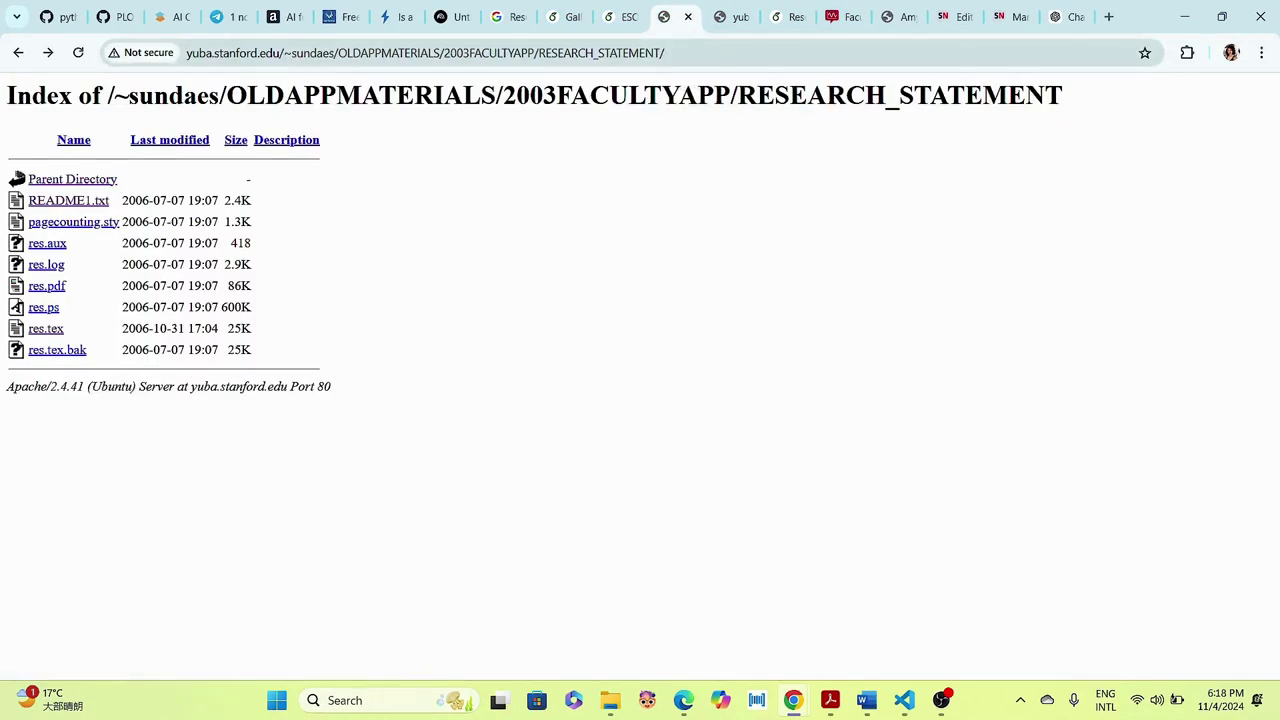
left_click(785, 16)
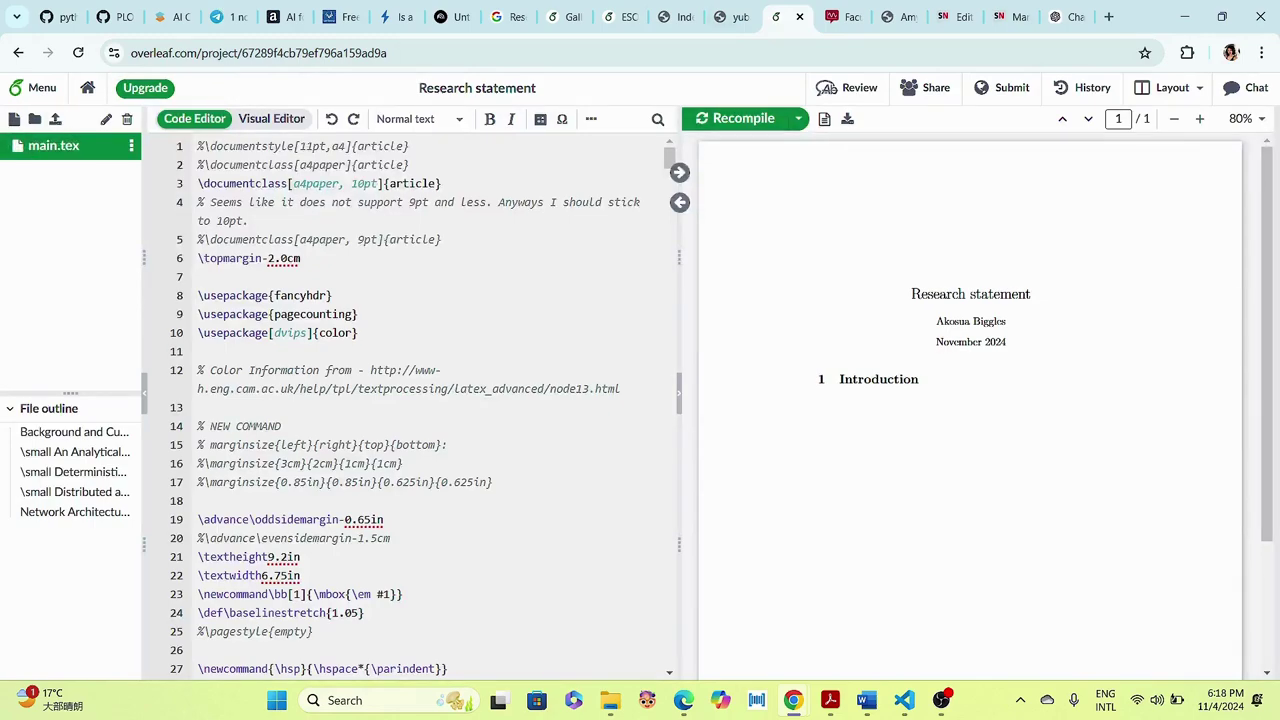
left_click(131, 146)
left_click(182, 166)
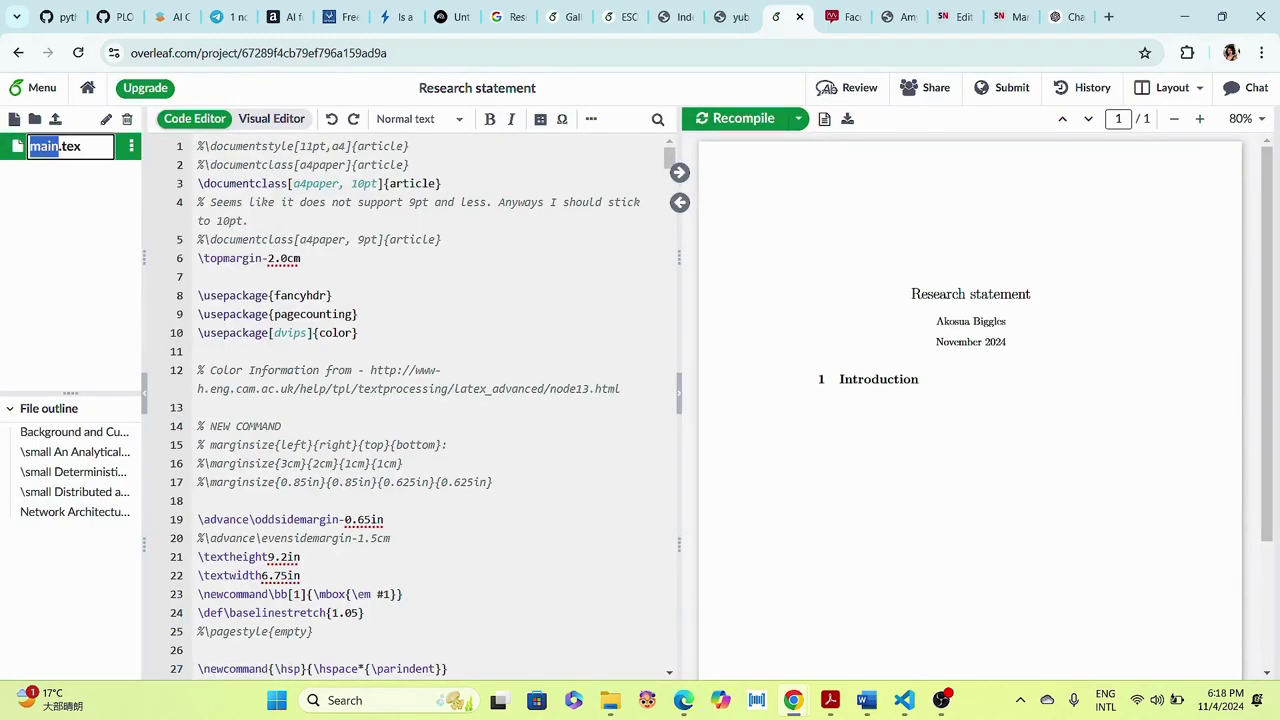
type("res")
key("Return")
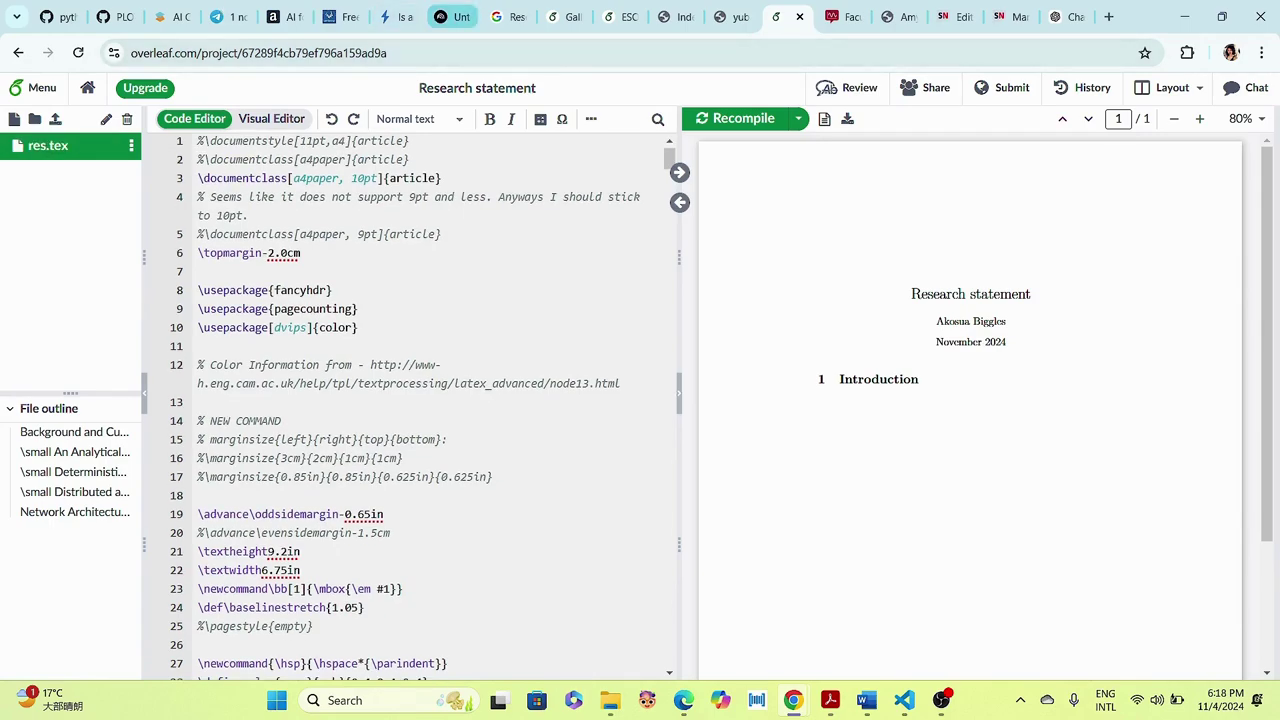
left_click(742, 118)
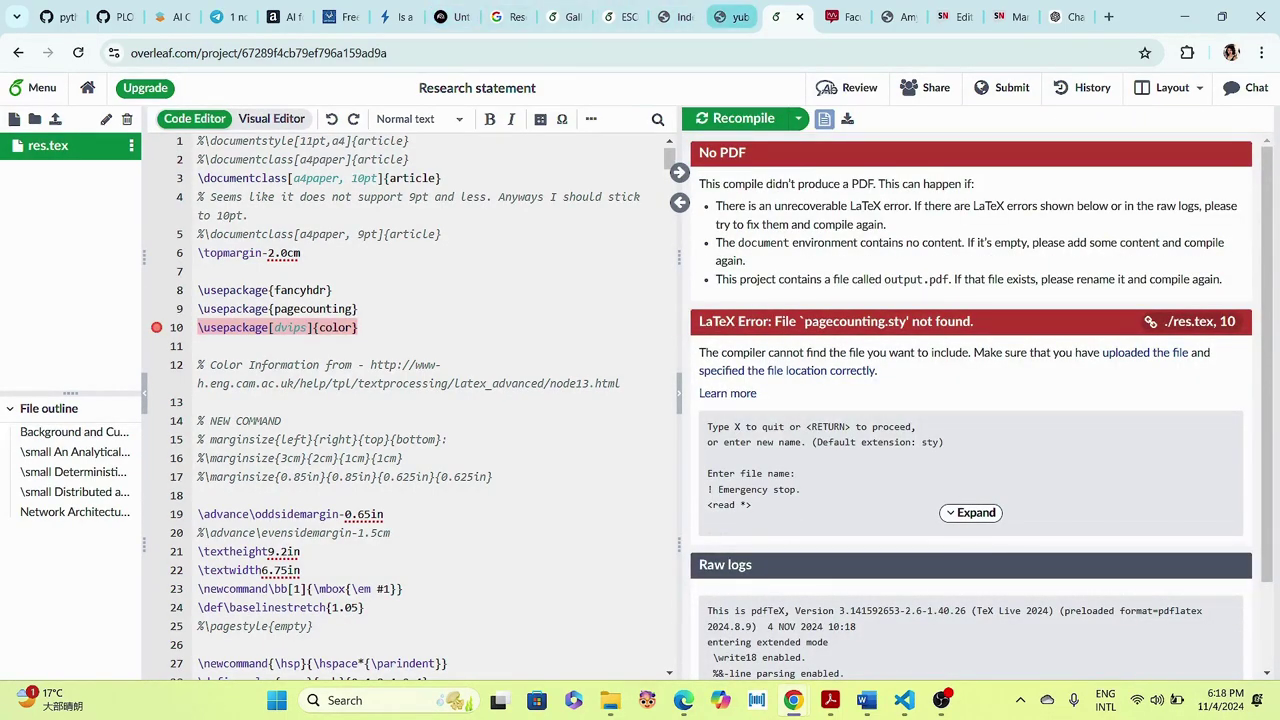
left_click(731, 16)
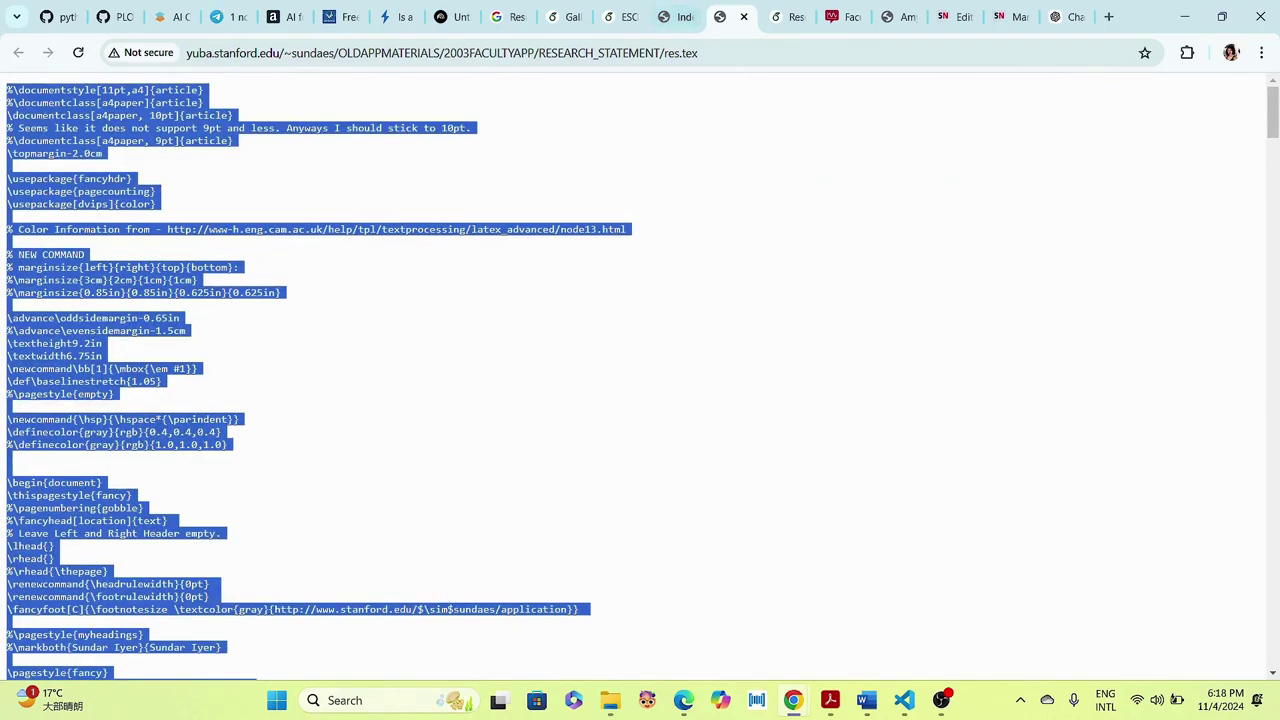
left_click(614, 17)
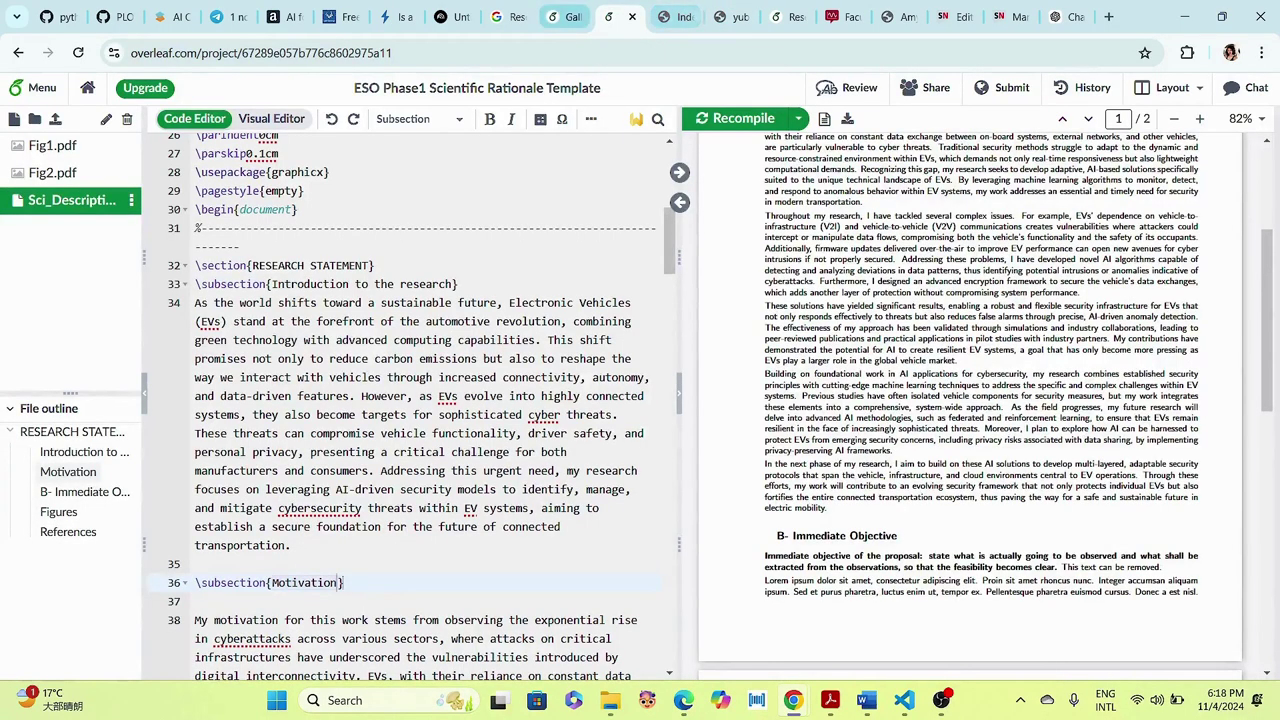
left_click(566, 17)
left_click(672, 17)
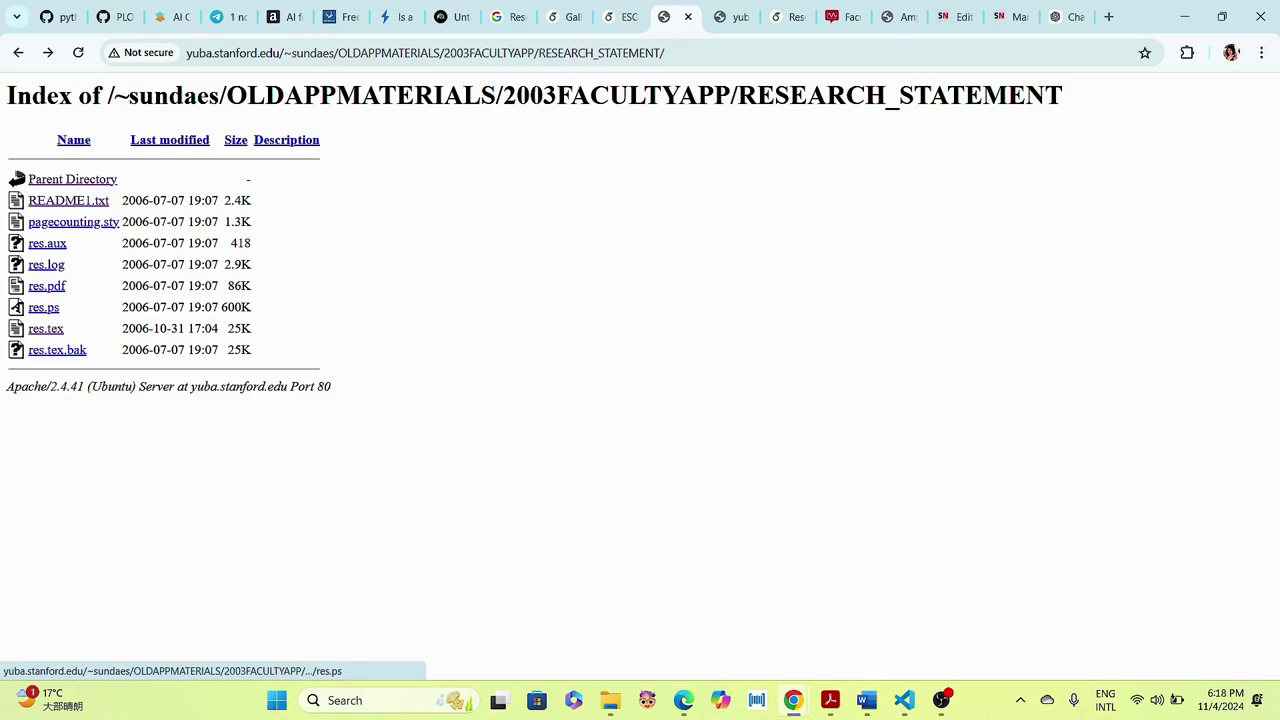
right_click(44, 308)
left_click(100, 329)
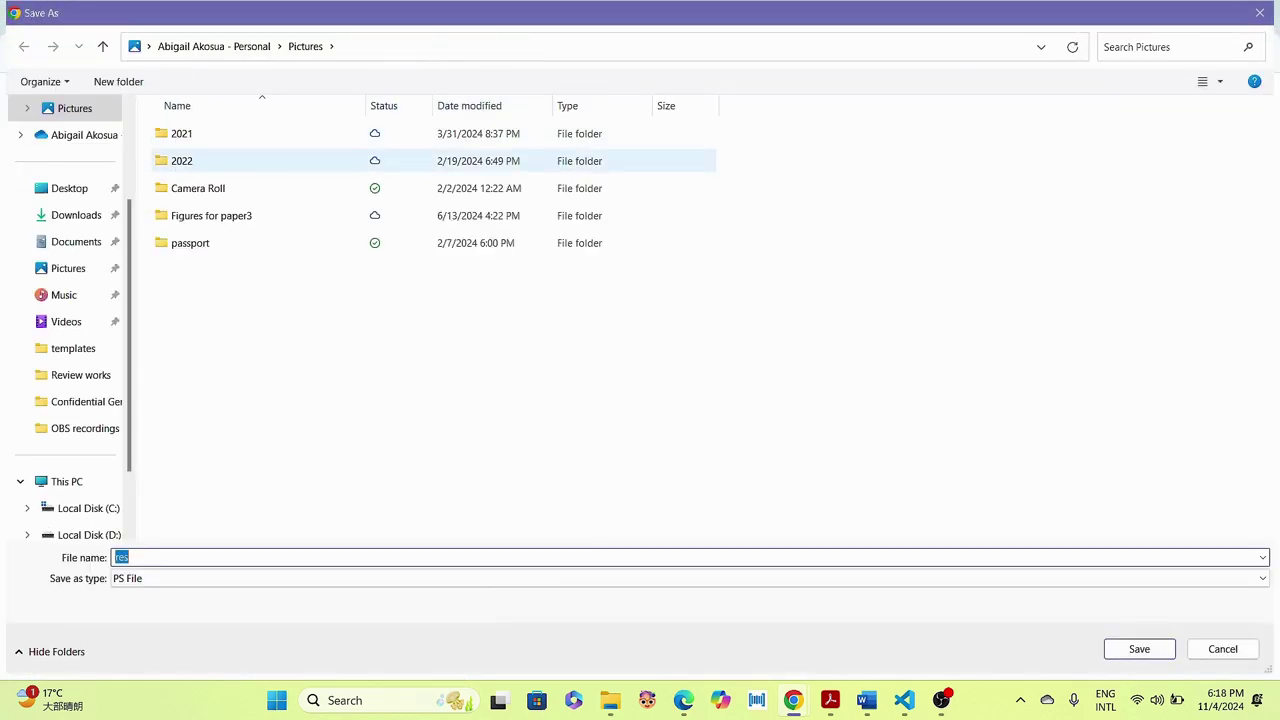
left_click(1260, 13)
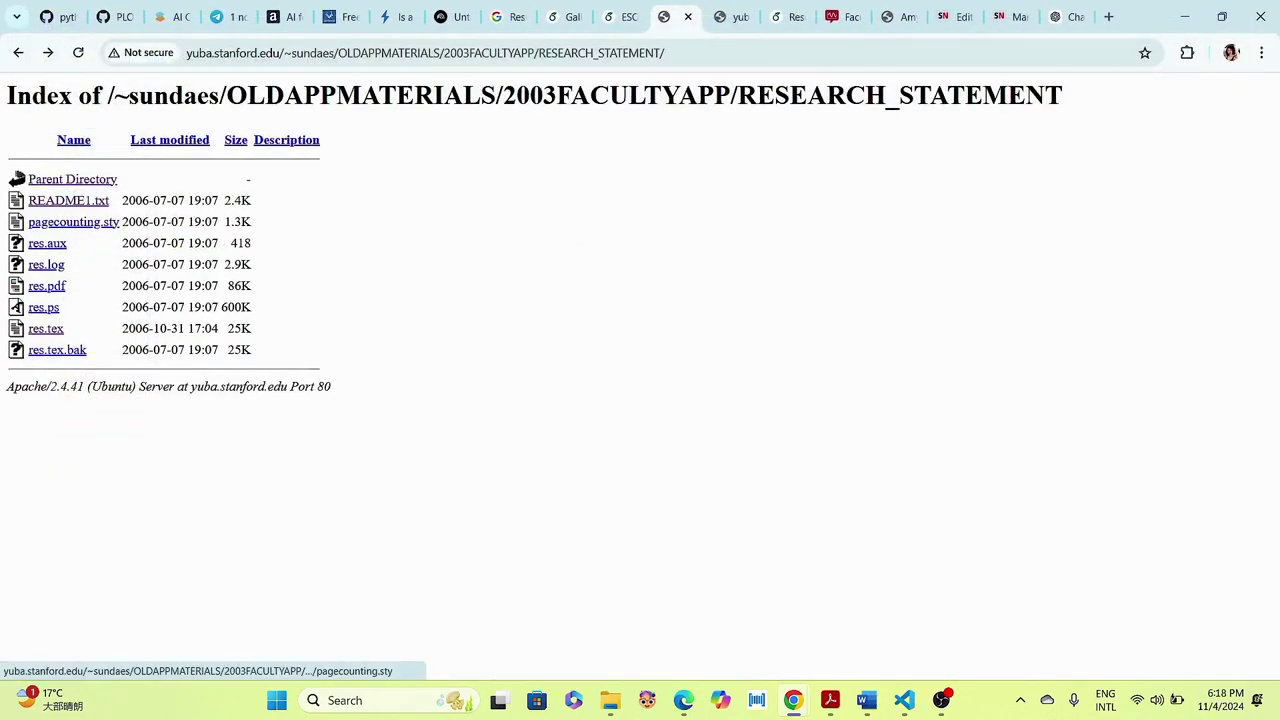
- Open README1.txt from the RESEARCH_STATEMENT directory in a separate tab, read through its guidance, and return to the directory listing
right_click(76, 201)
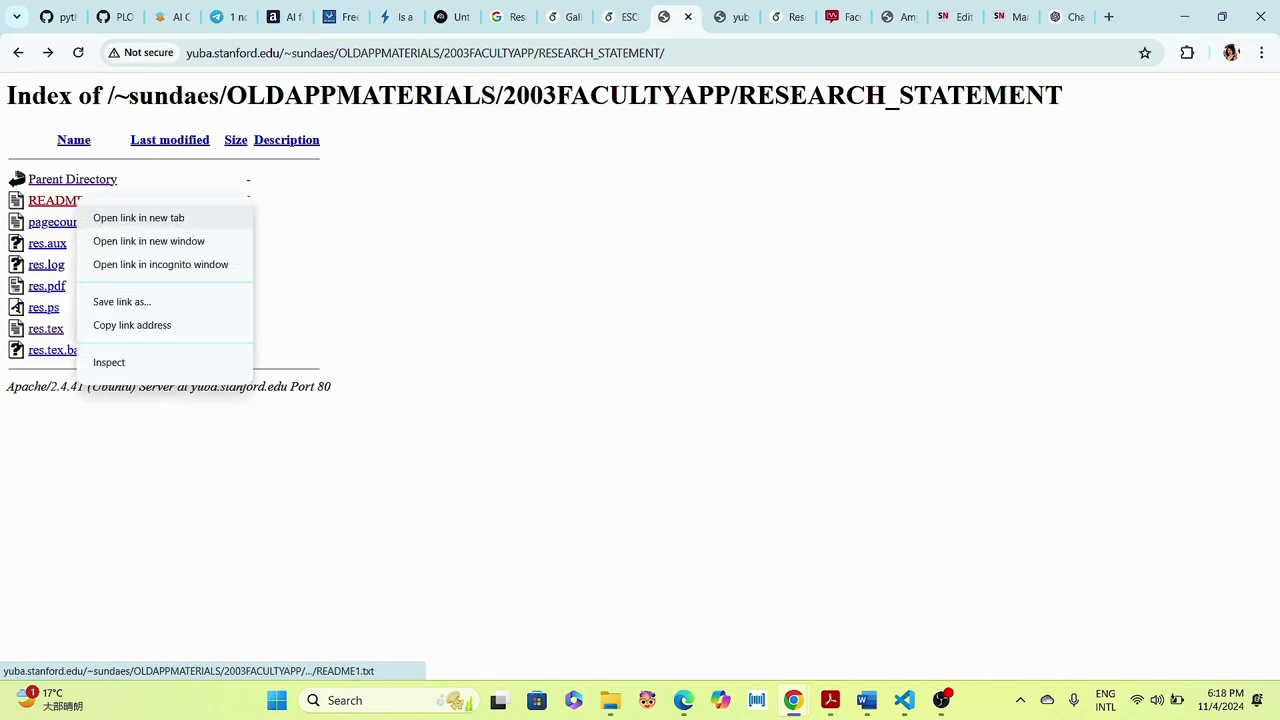
left_click(138, 217)
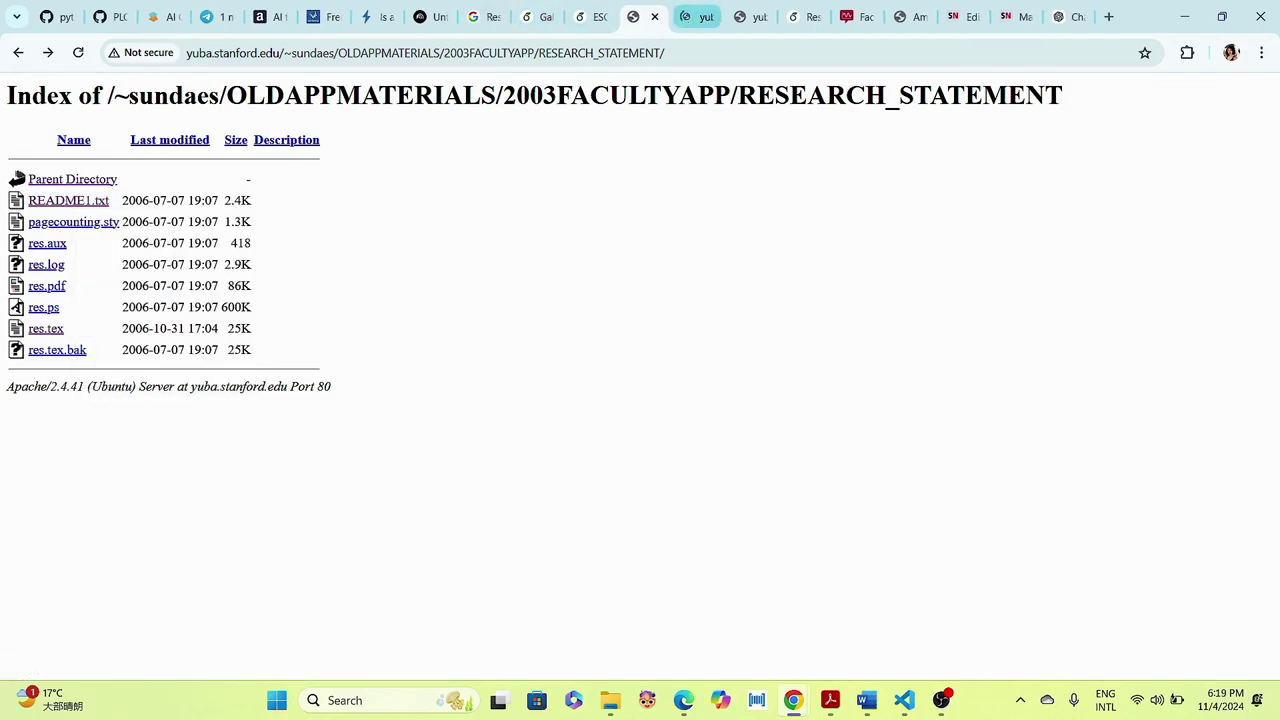
left_click(697, 16)
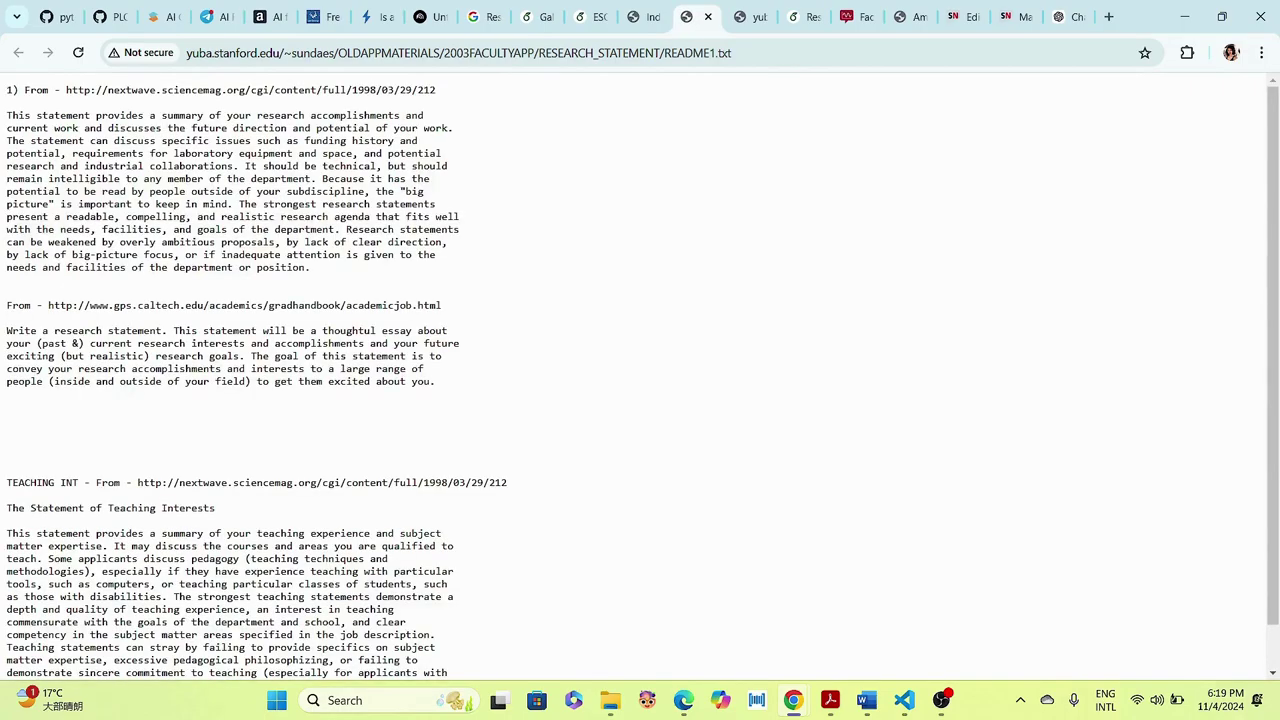
scroll(640, 380, "down", 1)
scroll(640, 380, "up", 1)
scroll(640, 380, "down", 1)
scroll(640, 380, "up", 1)
left_click(640, 17)
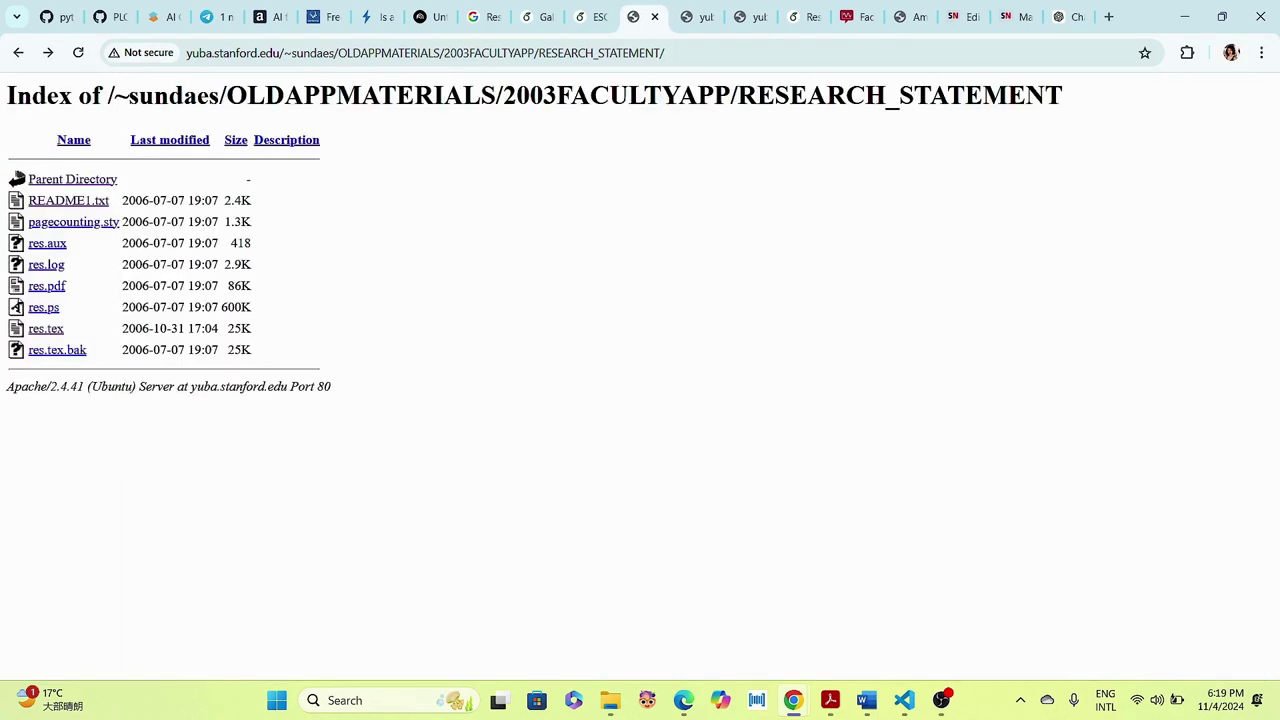
- Open pagecounting.sty in a separate tab and copy its entire source
right_click(80, 224)
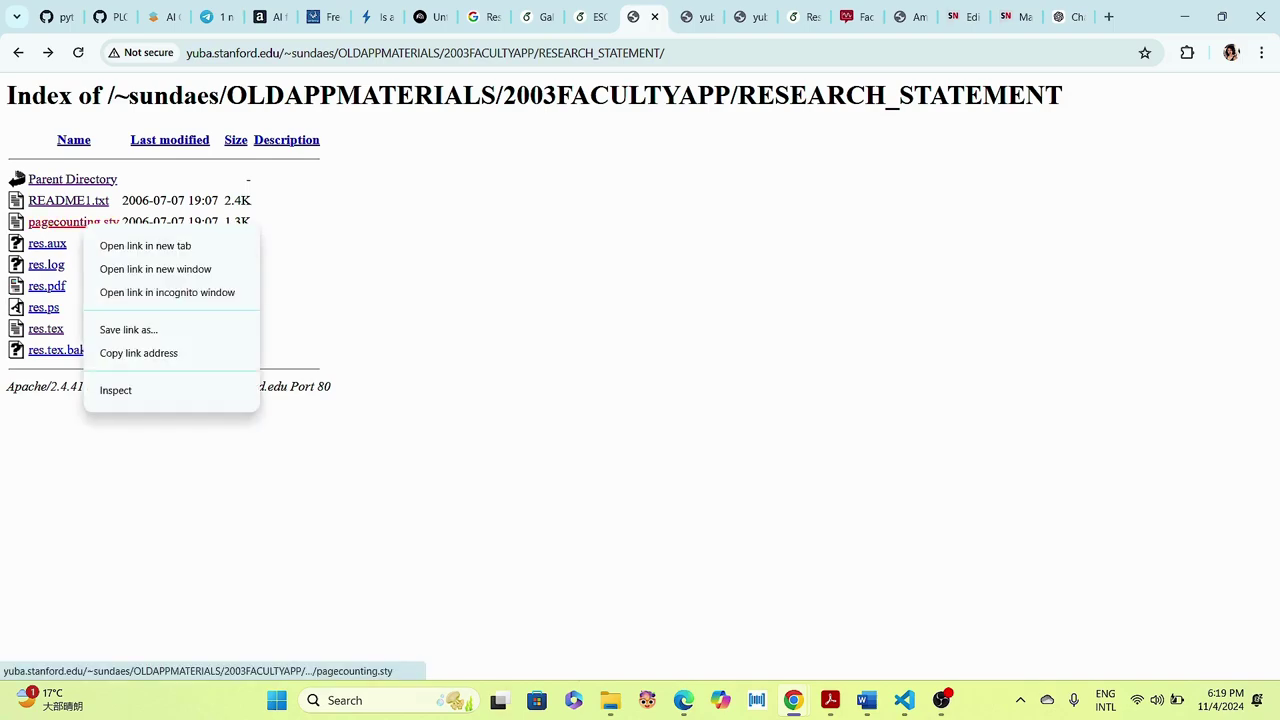
left_click(130, 246)
left_click(715, 17)
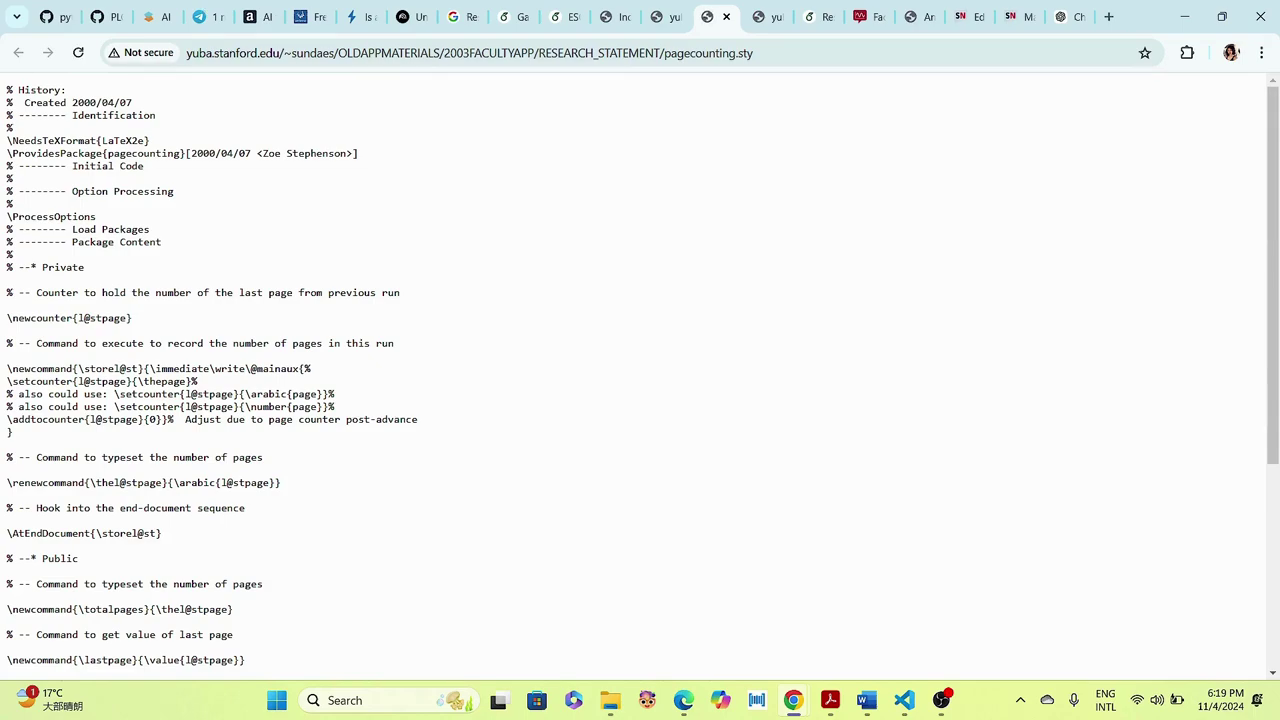
key("ctrl+a")
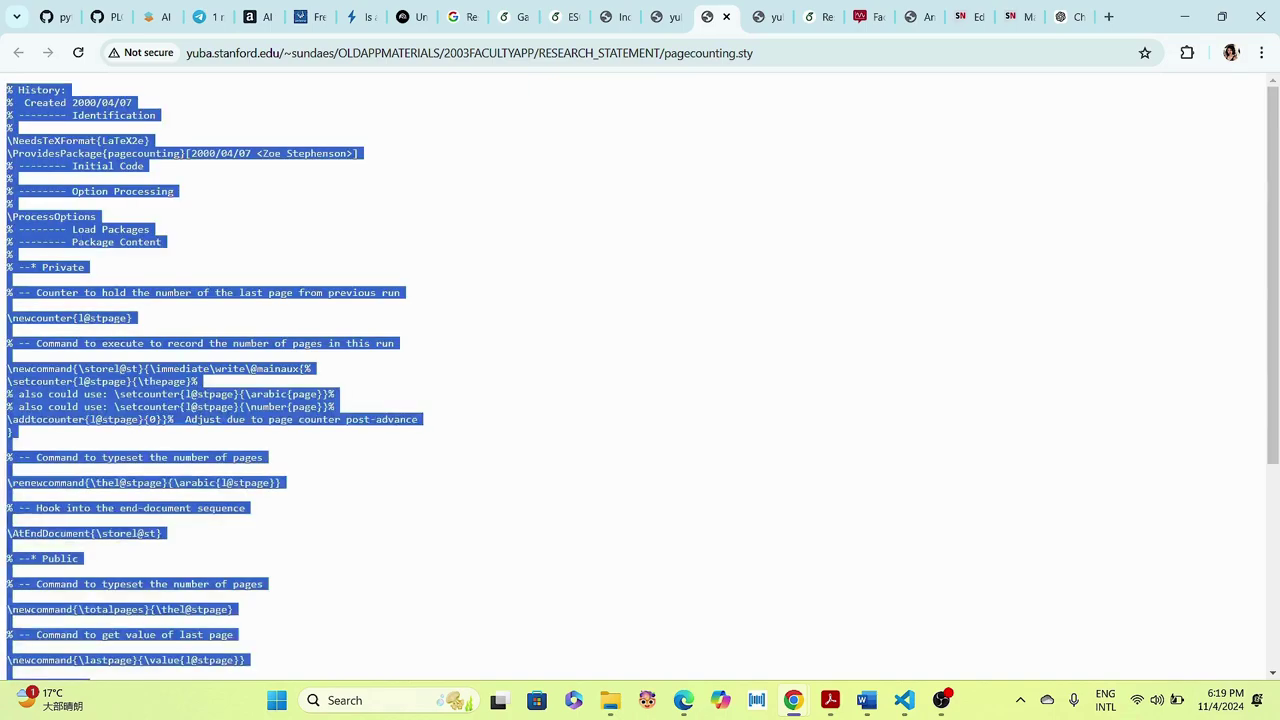
right_click(176, 305)
left_click(205, 320)
- Close the README1.txt and pagecounting.sty tabs and return to the RESEARCH_STATEMENT directory listing
left_click(563, 16)
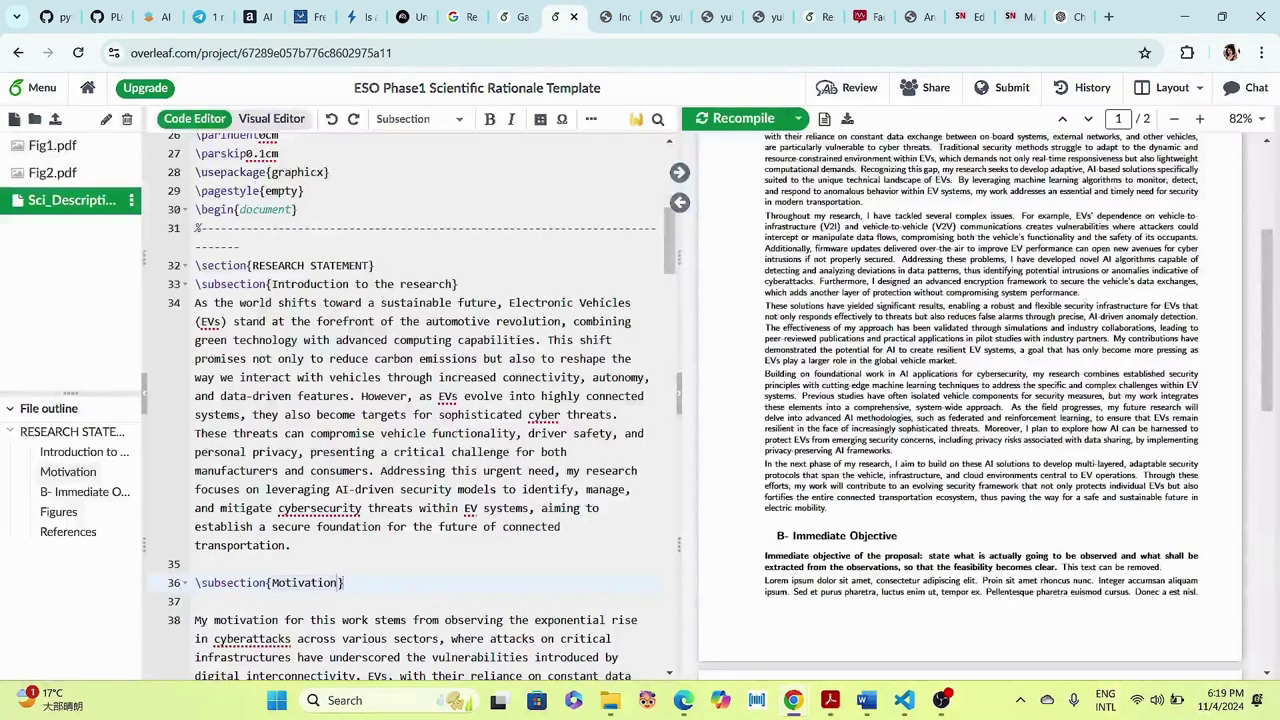
left_click(660, 16)
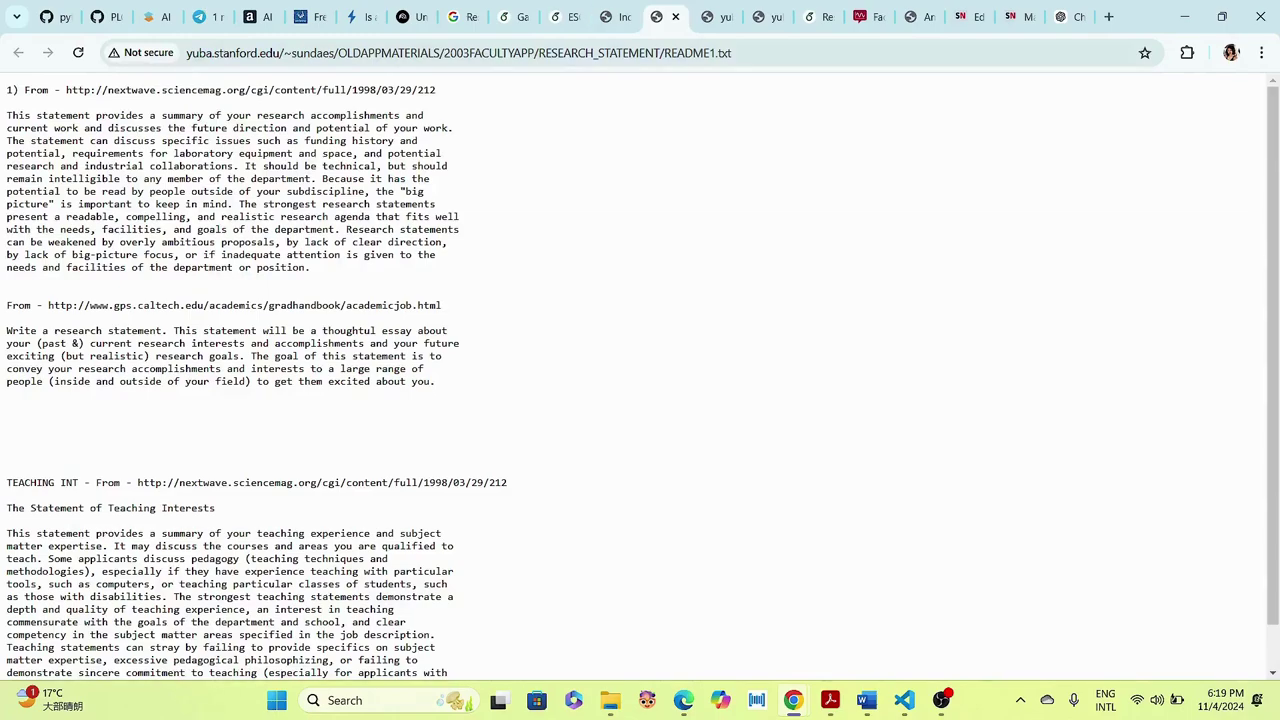
left_click(614, 16)
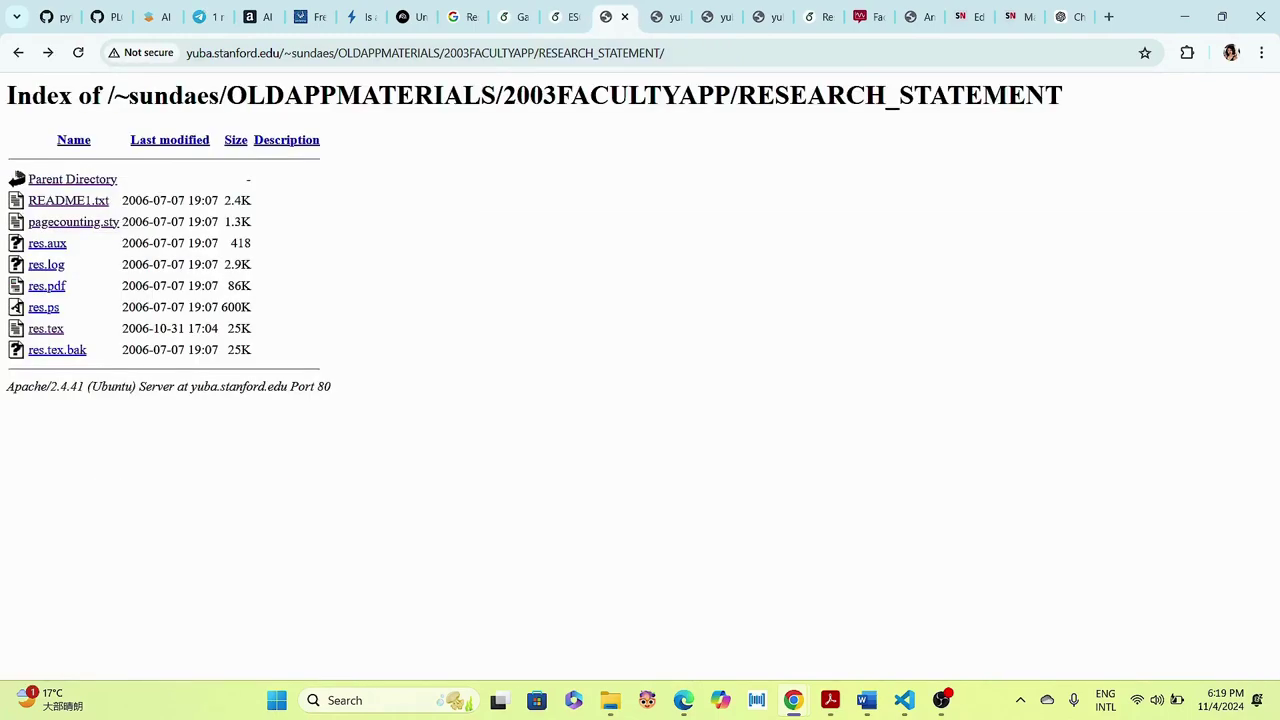
left_click(660, 16)
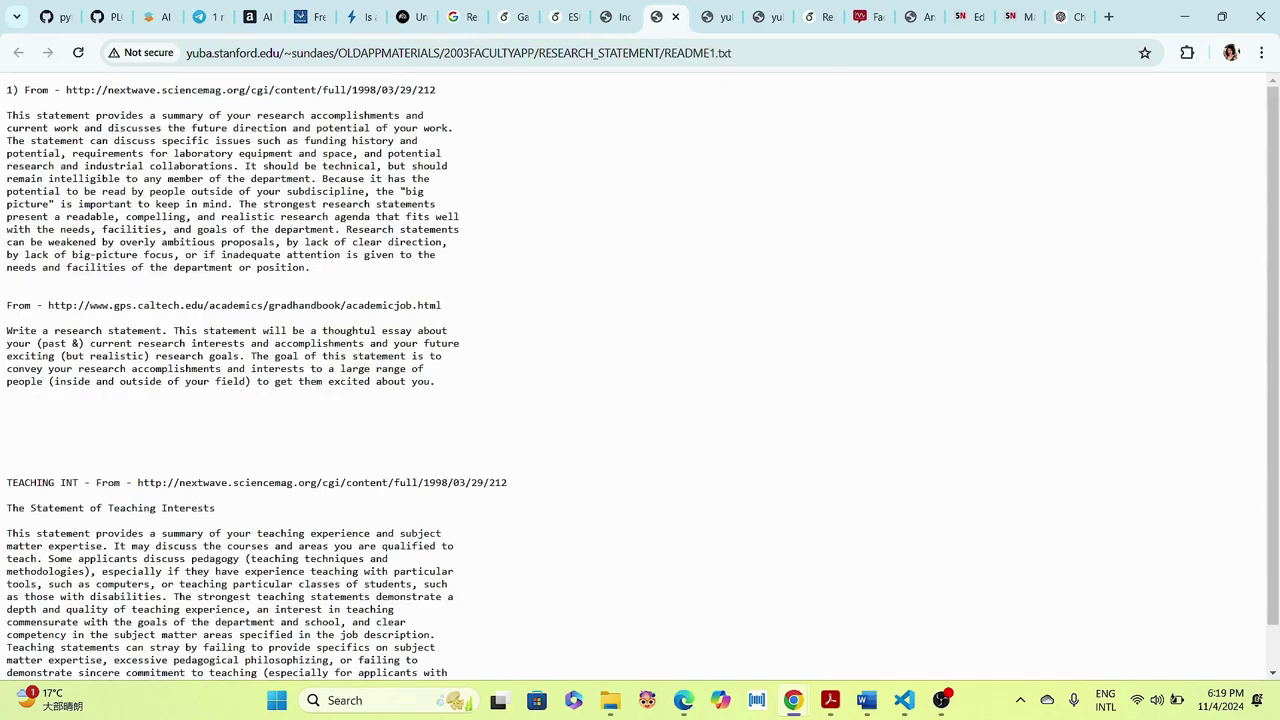
left_click(716, 16)
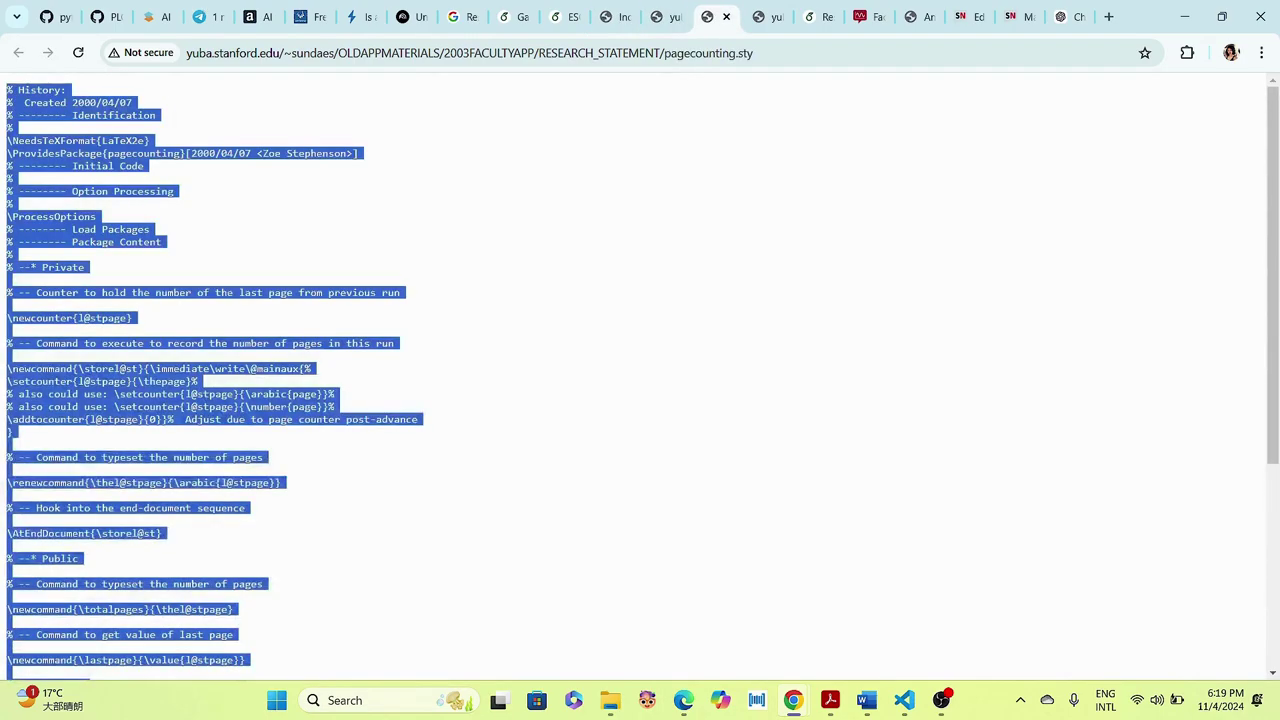
left_click(660, 16)
left_click(675, 16)
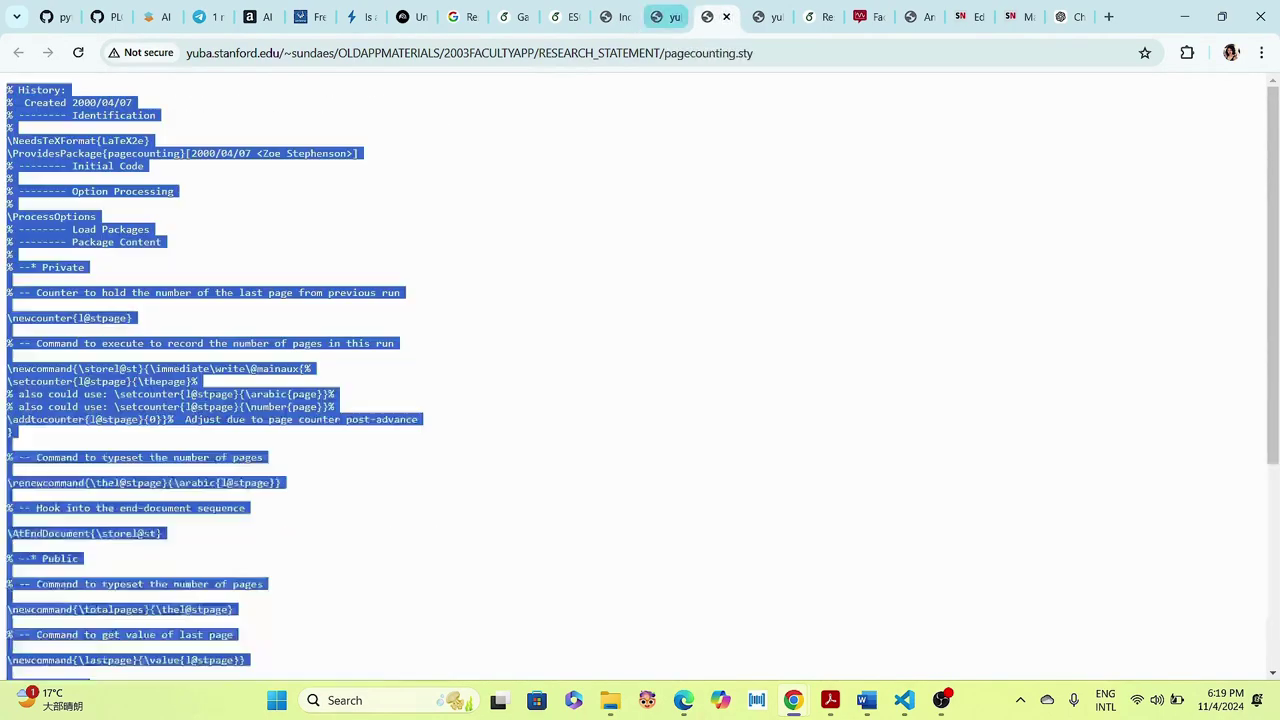
left_click(675, 16)
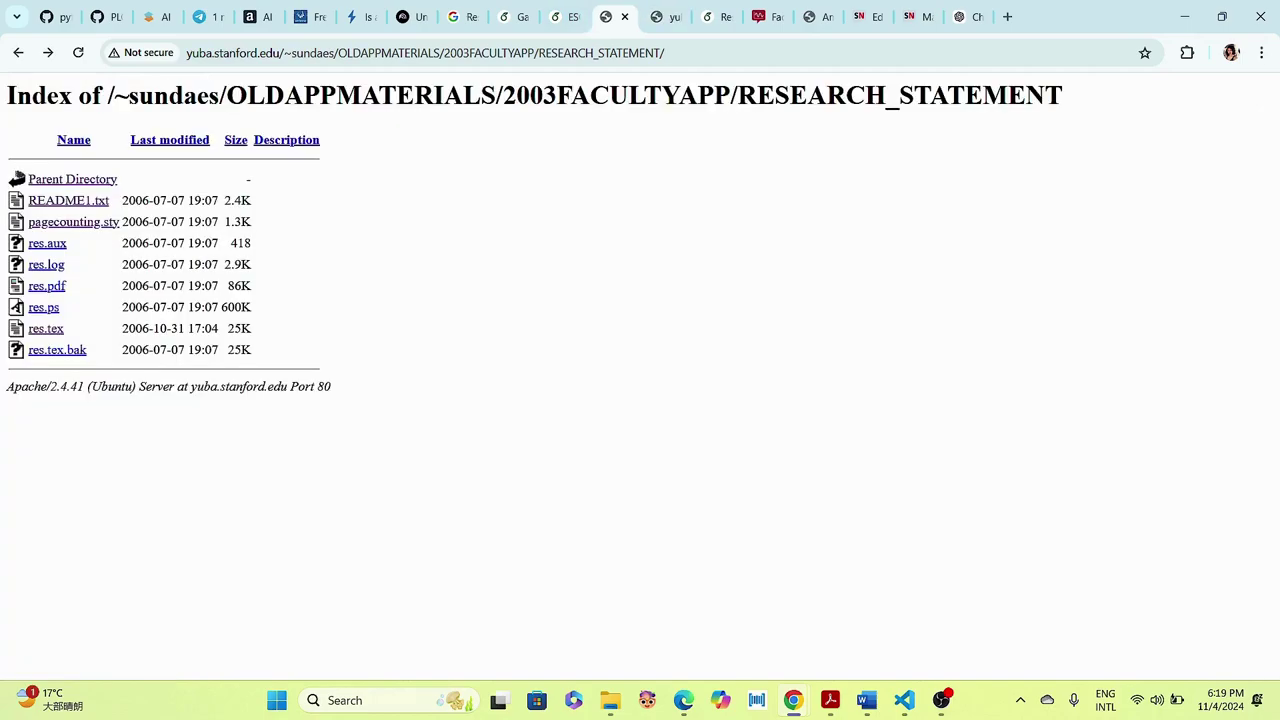
- Reopen pagecounting.sty from the RESEARCH_STATEMENT directory in a separate tab and copy all of its style code
right_click(62, 224)
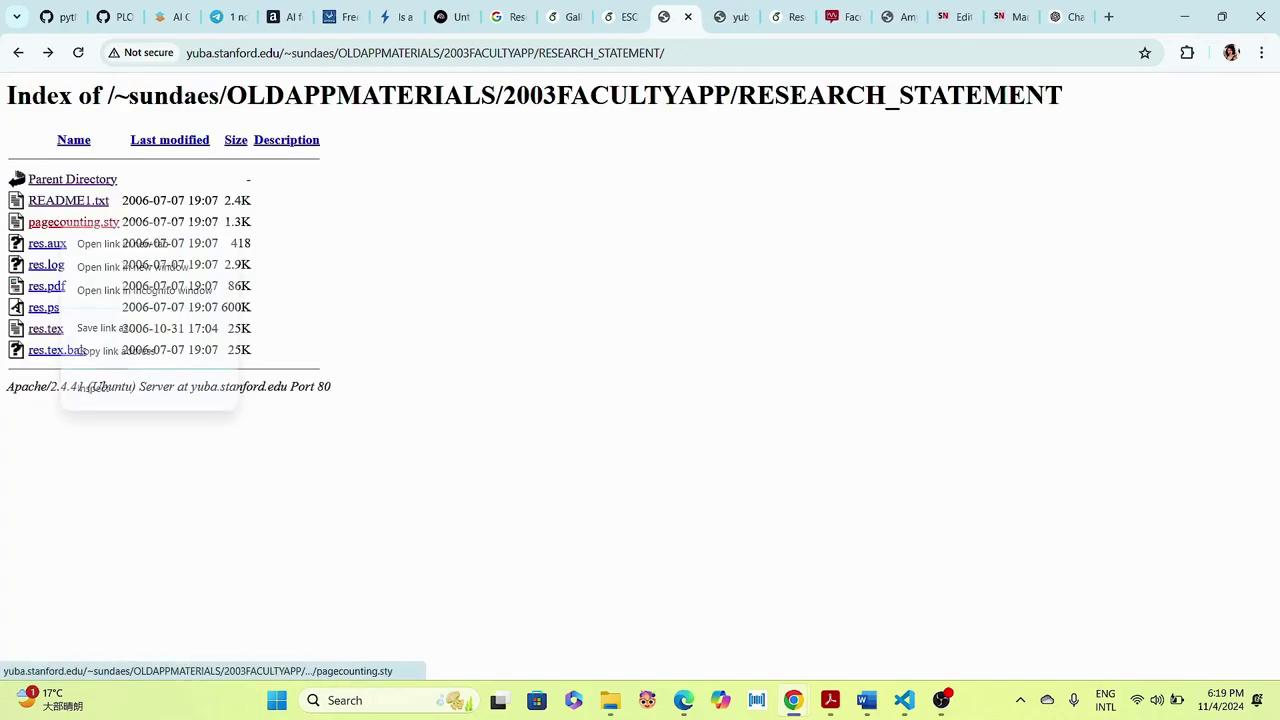
left_click(120, 243)
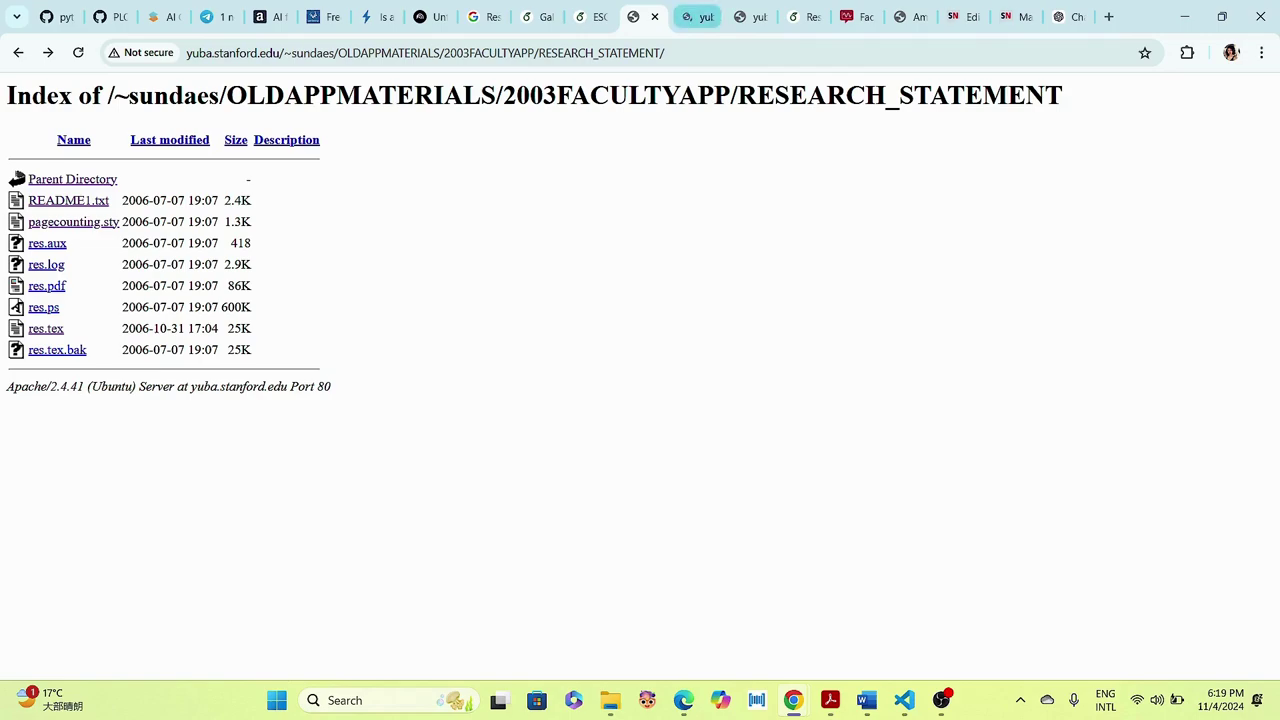
left_click(697, 16)
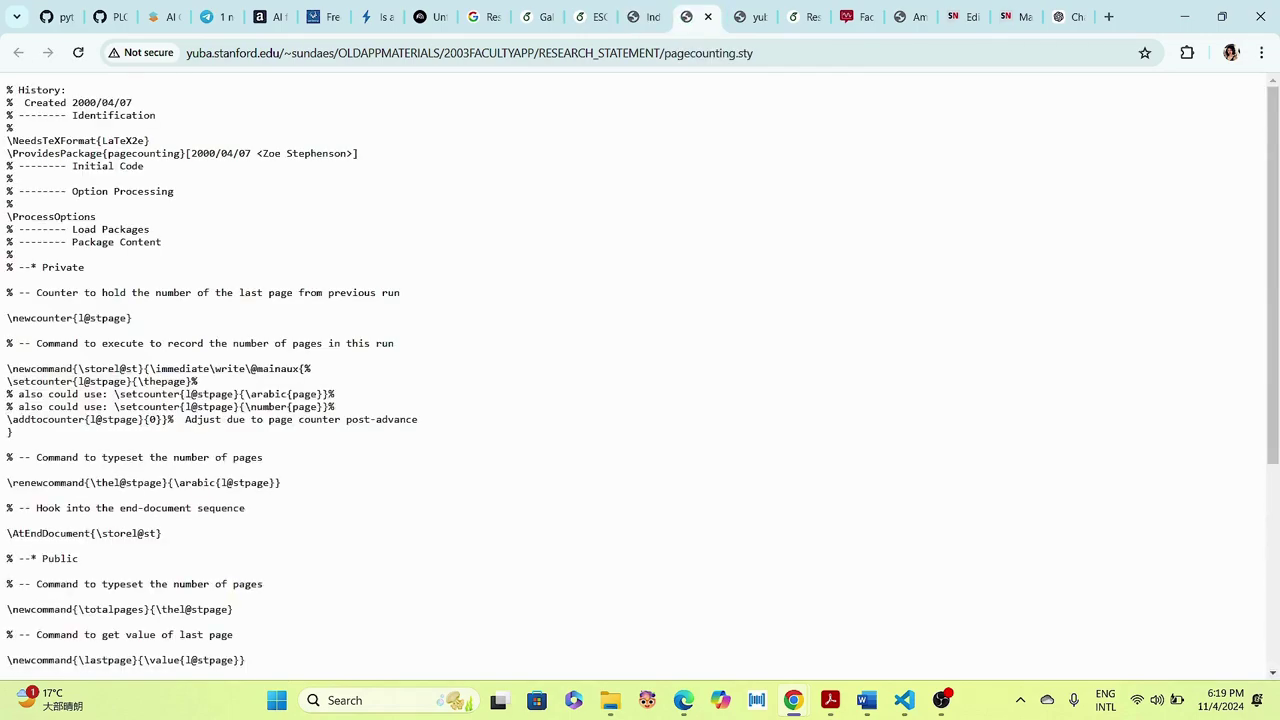
key("ctrl+a")
right_click(109, 137)
left_click(166, 160)
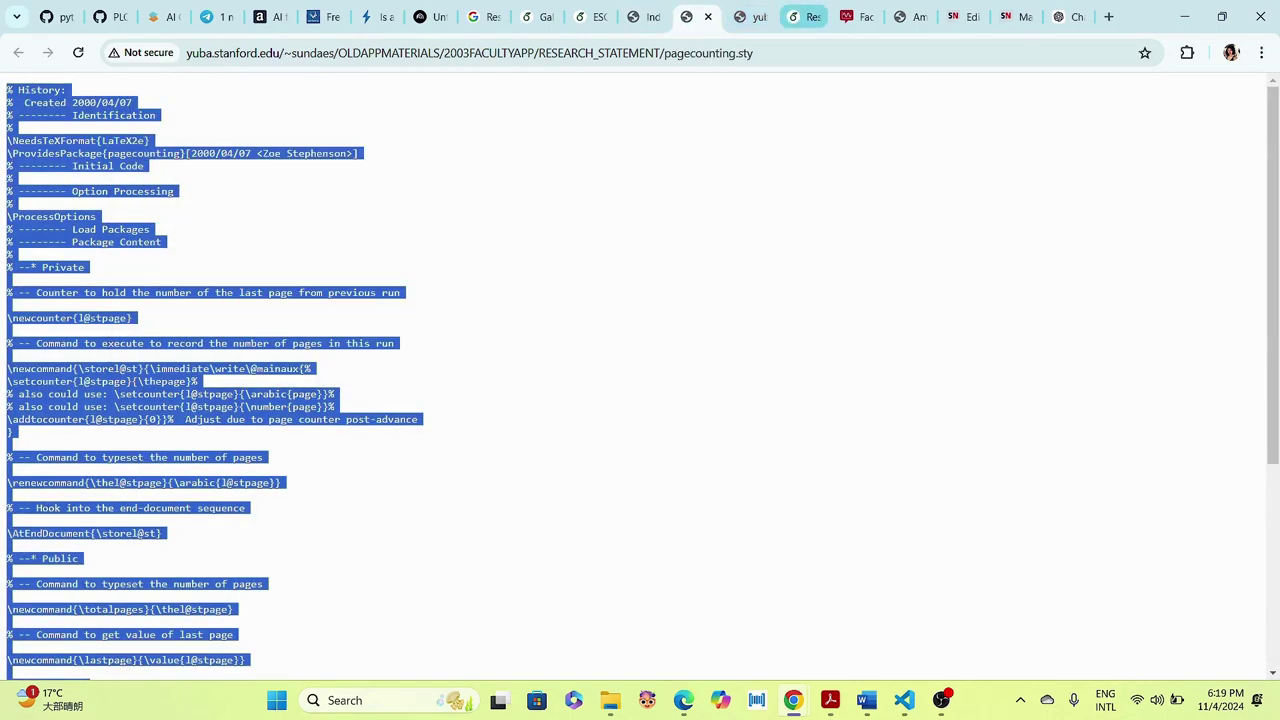
- Create a new file named pagecounting.sty in the Overleaf Research statement project
left_click(804, 16)
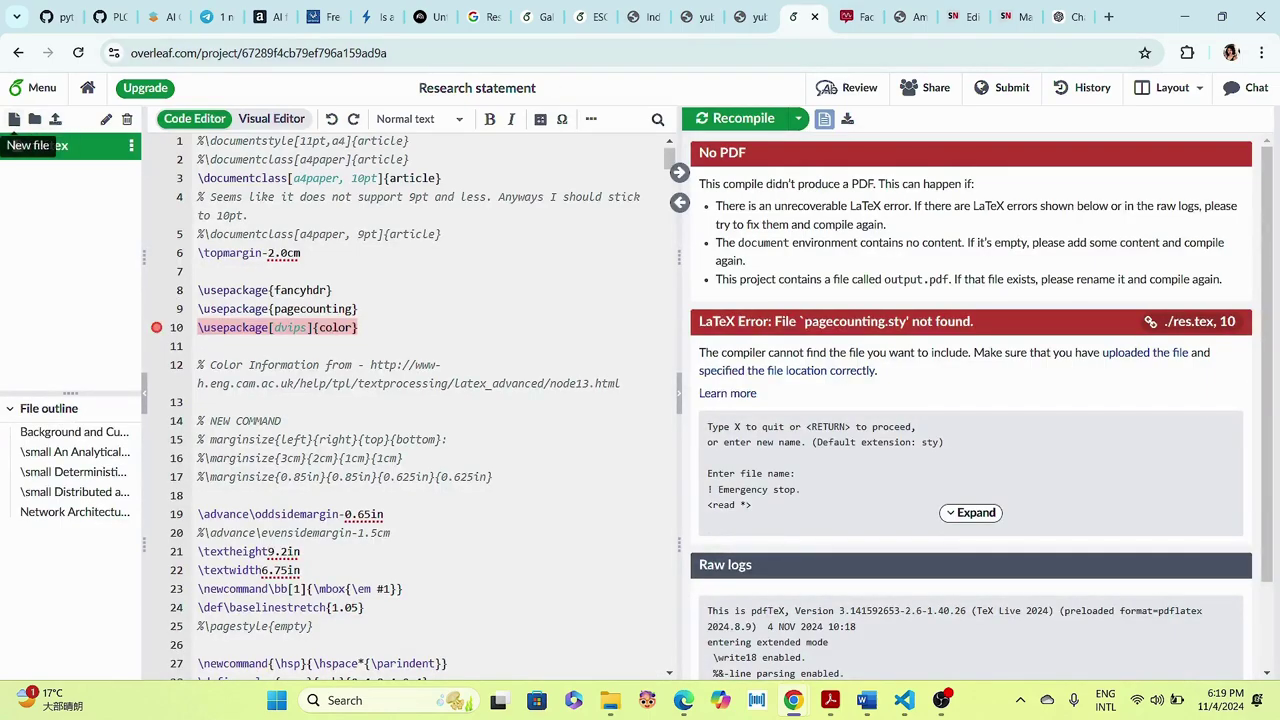
left_click(14, 119)
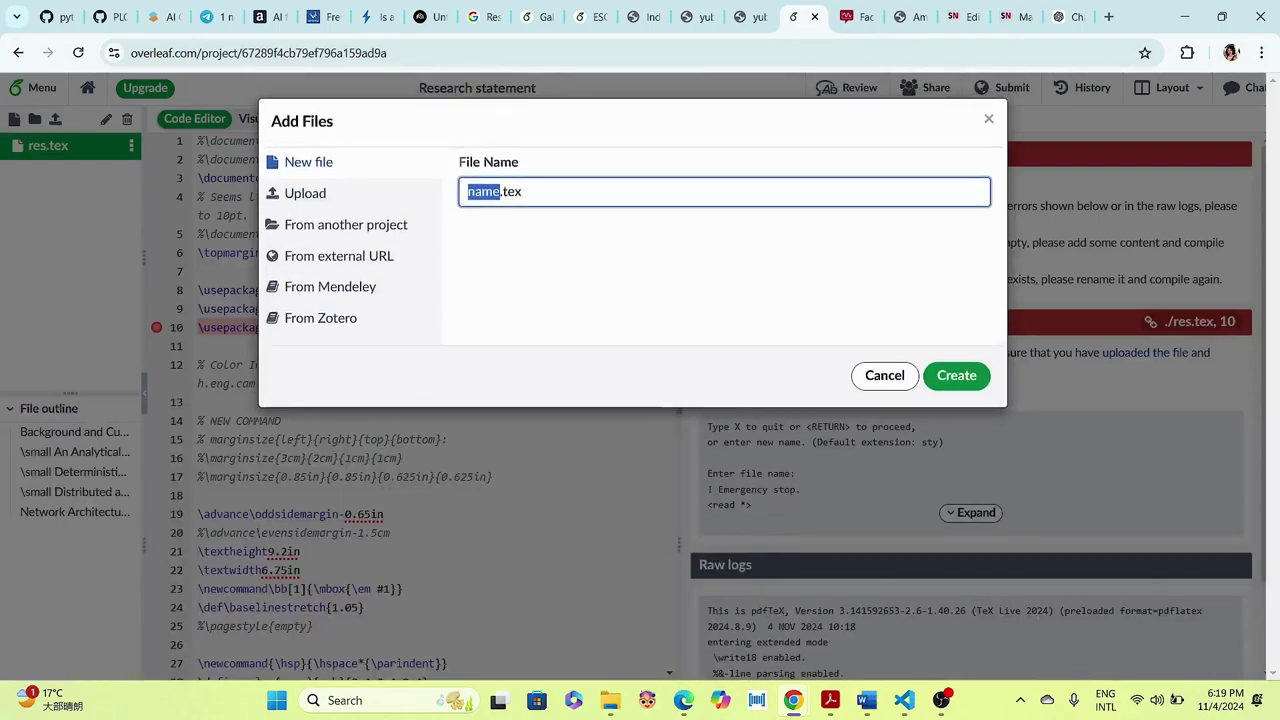
key("ctrl+a")
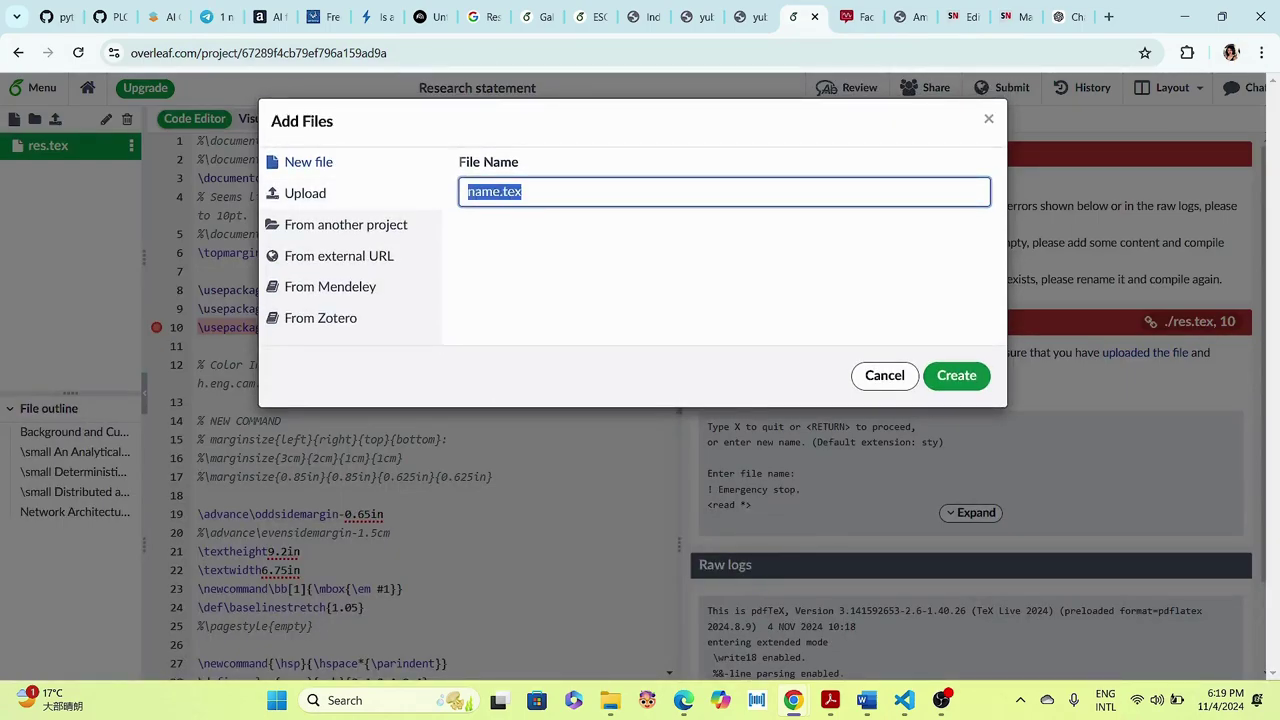
type("page")
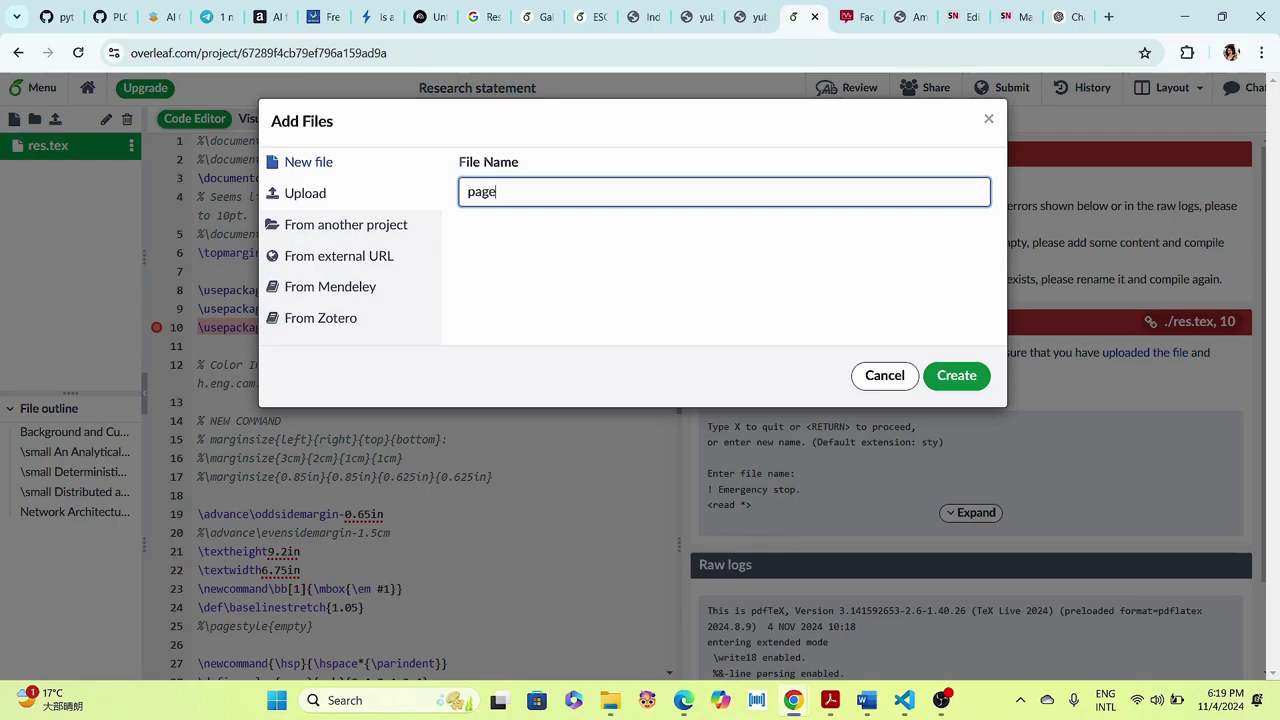
type("coutning")
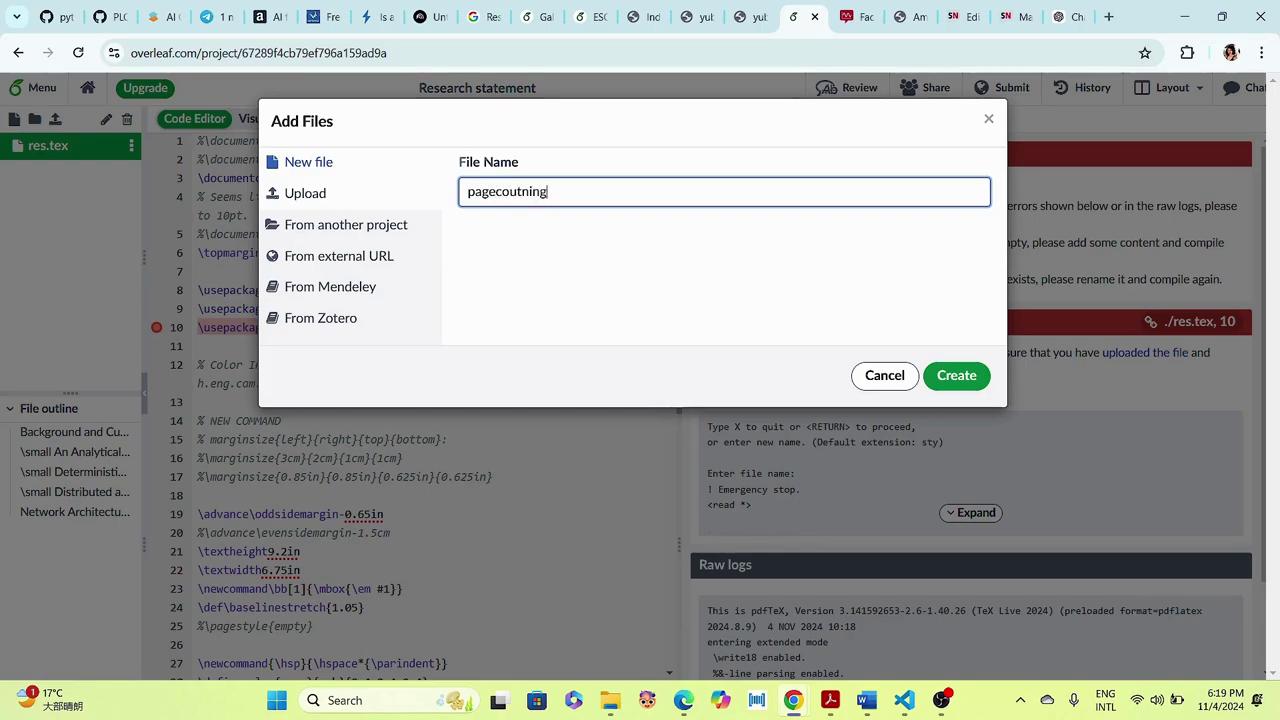
key("BackSpace")
key("BackSpace")
key("BackSpace")
key("BackSpace")
key("BackSpace")
type("nting.sty")
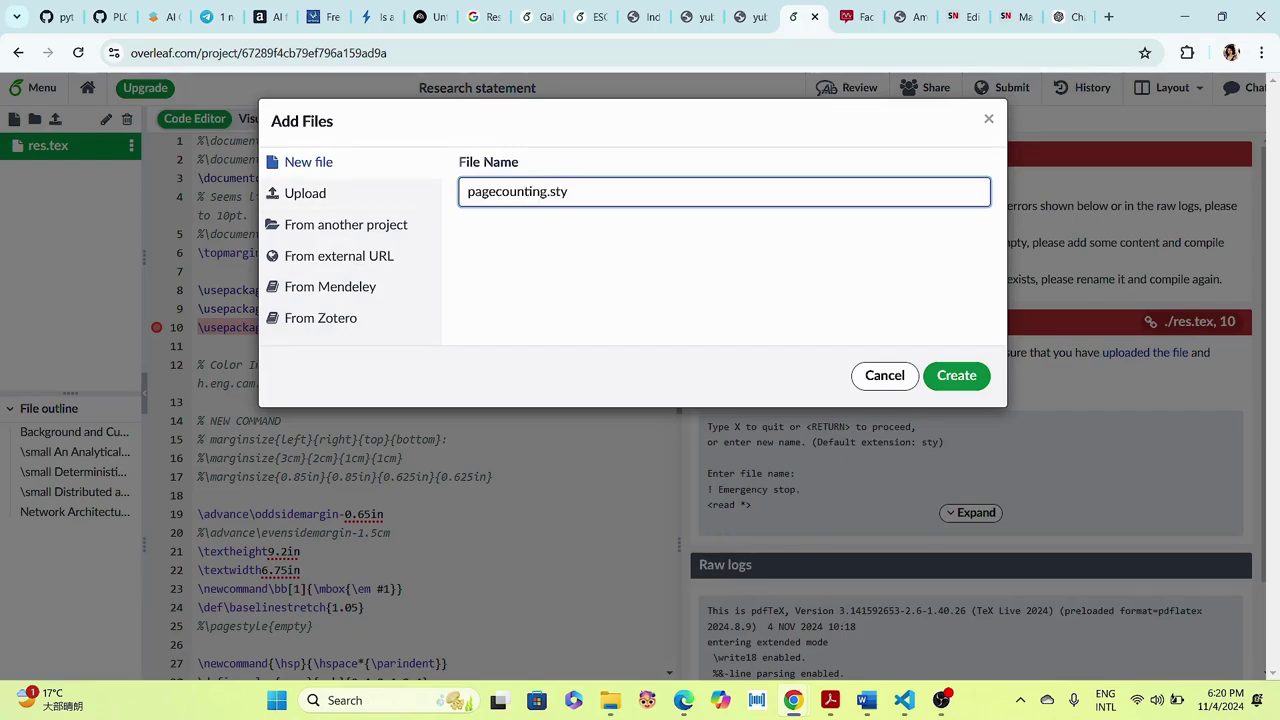
key("Return")
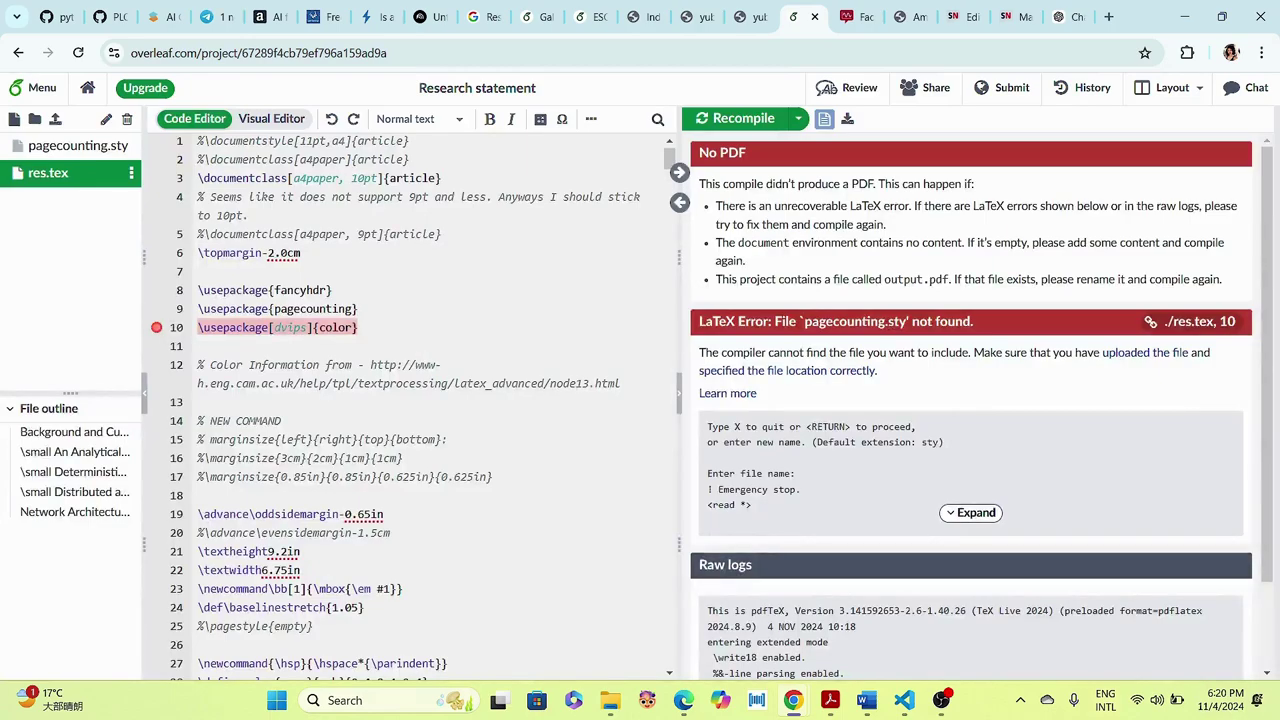
- Paste the copied style code into the project's empty pagecounting.sty file and dismiss the Writefull notice
left_click(700, 16)
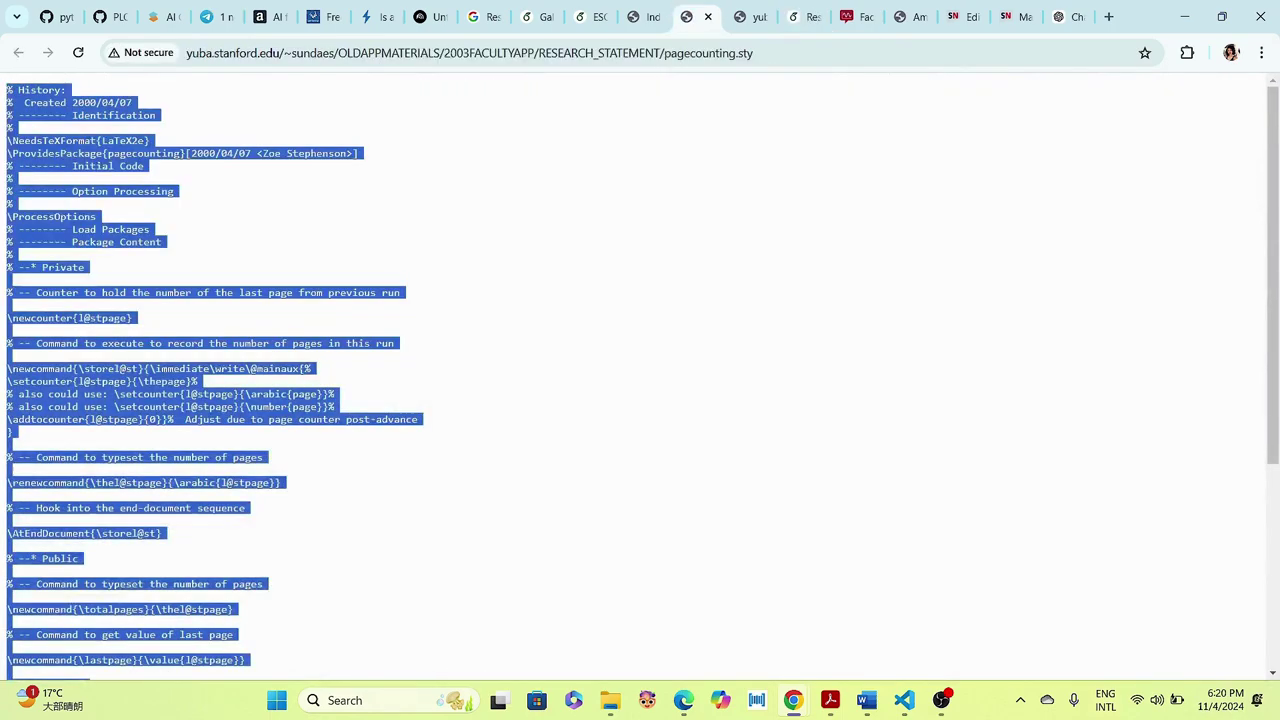
left_click(644, 16)
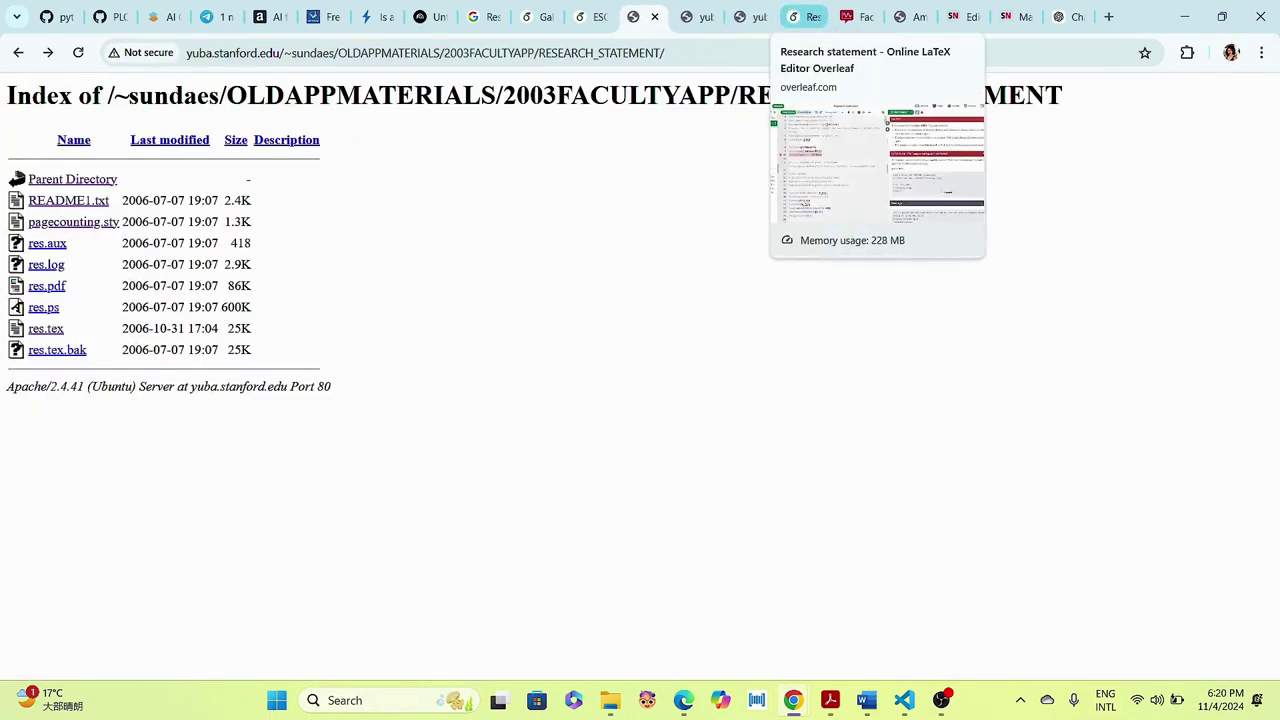
left_click(800, 16)
left_click(70, 146)
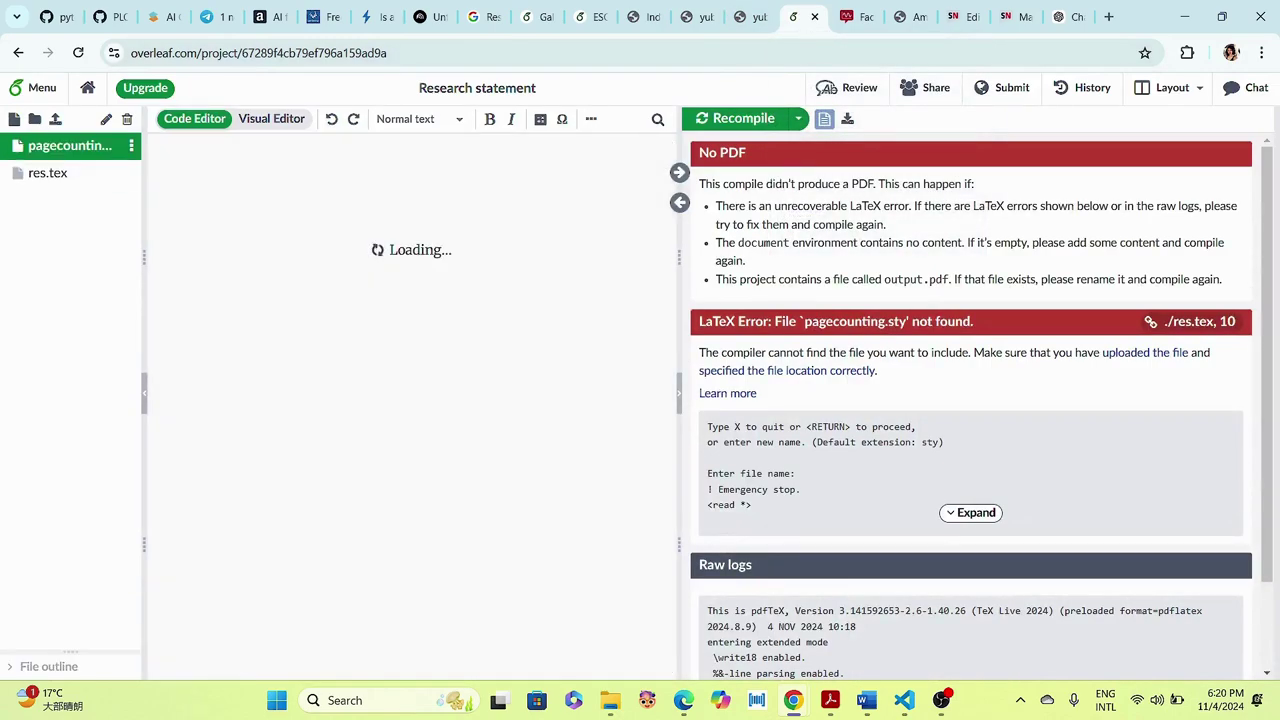
key("ctrl+v")
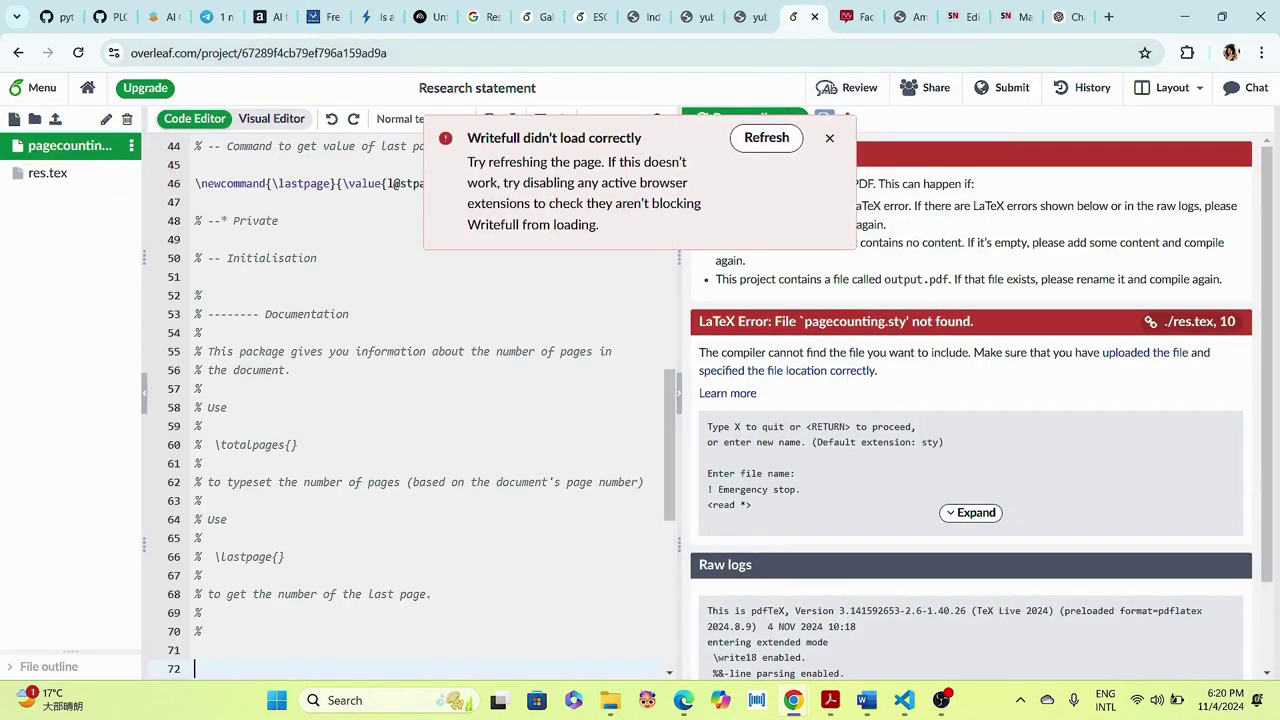
left_click(829, 137)
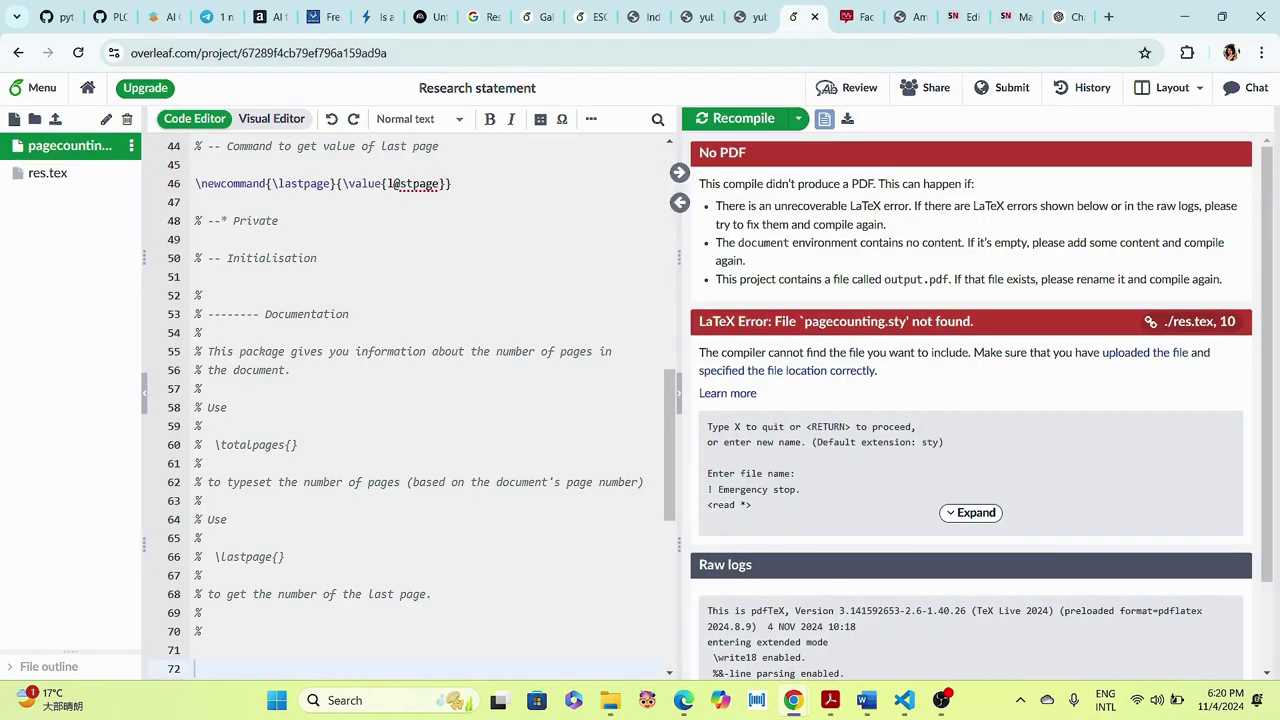
- Close the source tab of pagecounting.sty, open res.aux from the RESEARCH_STATEMENT directory in a separate tab, and copy its entire contents
left_click(686, 16)
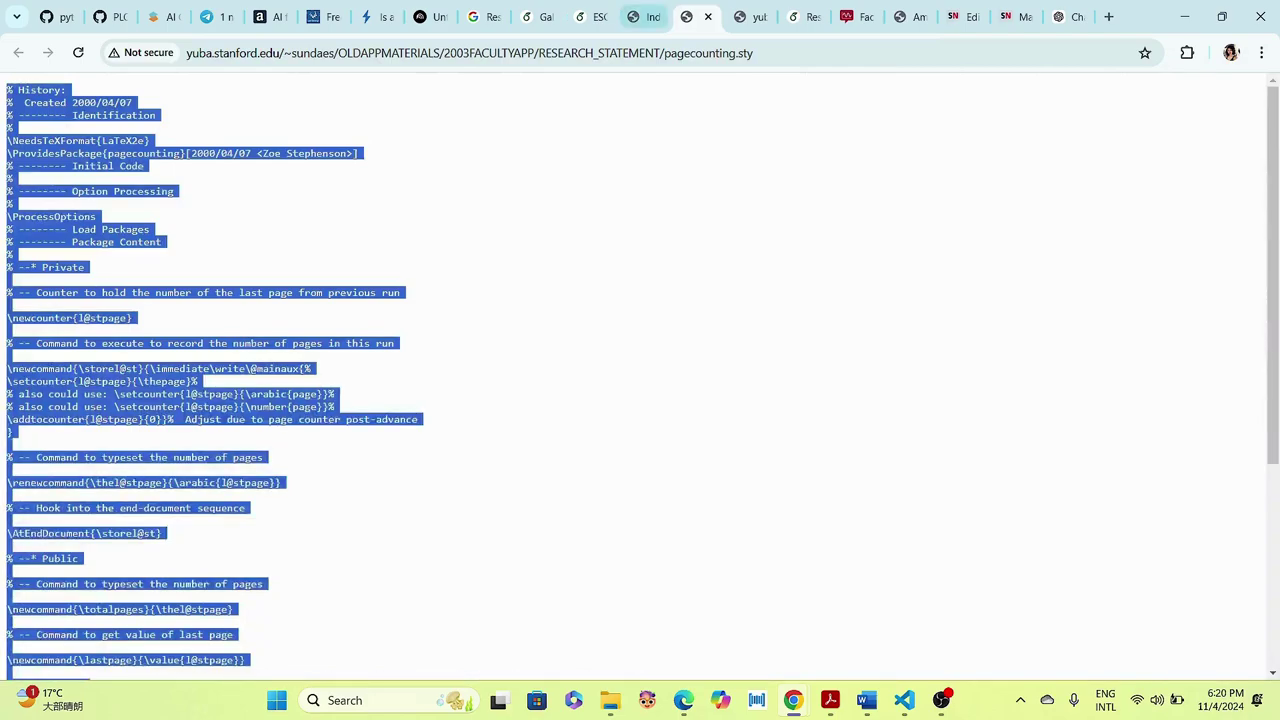
left_click(708, 16)
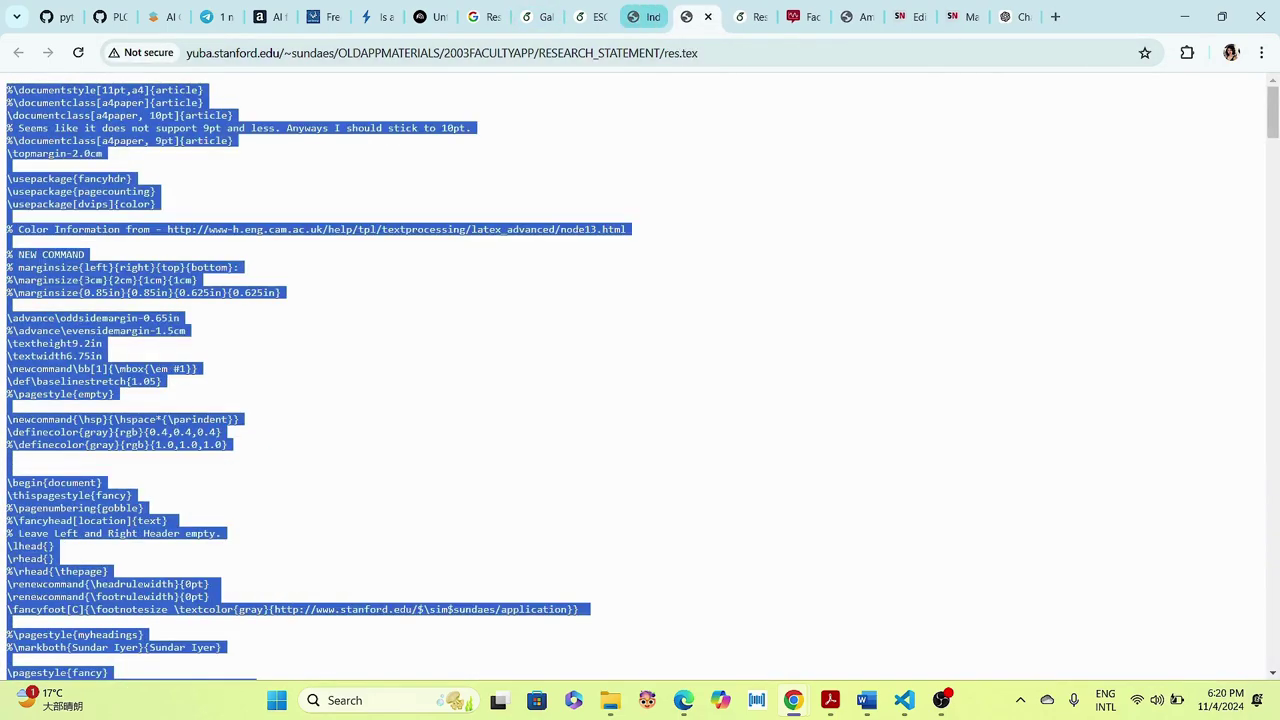
left_click(708, 16)
right_click(44, 247)
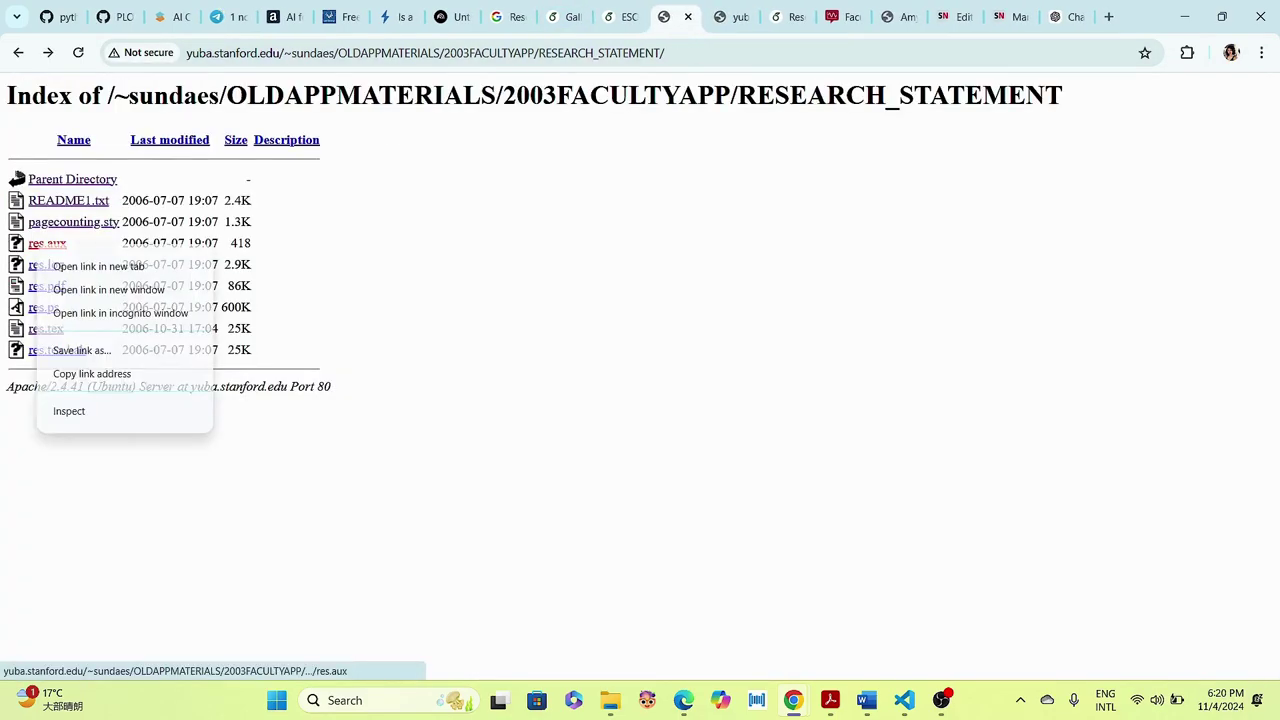
left_click(98, 266)
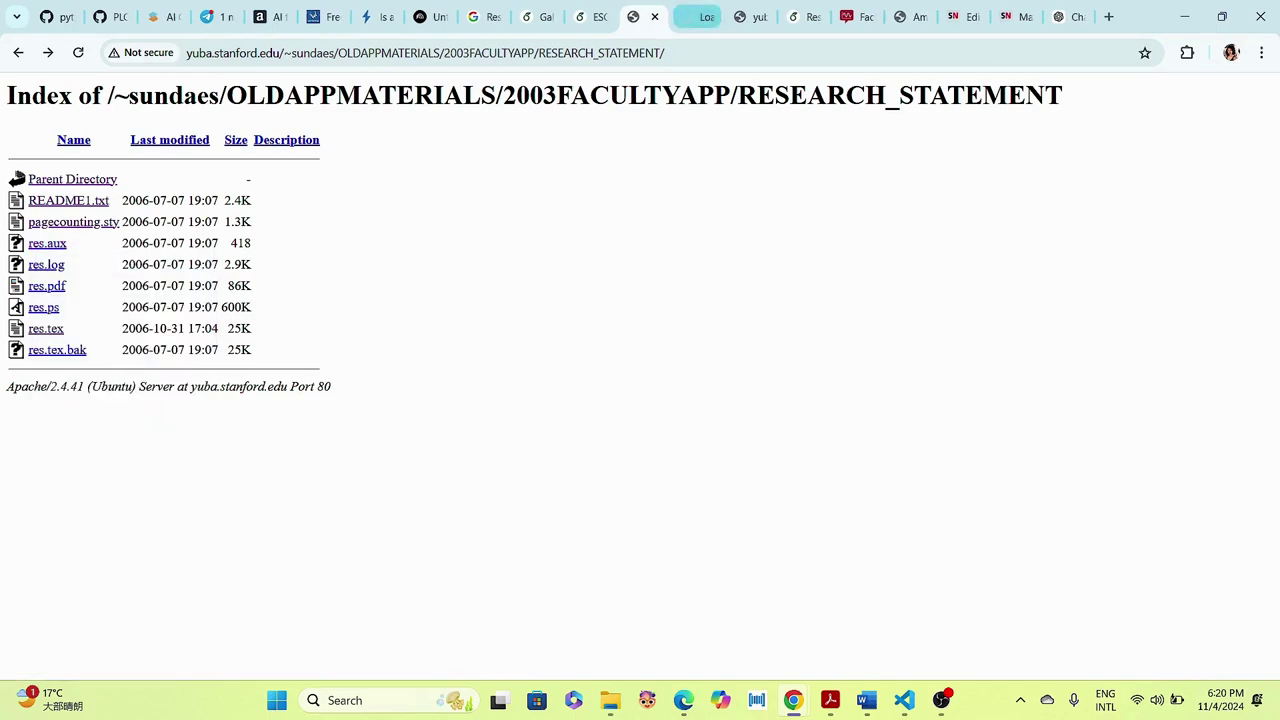
left_click(697, 16)
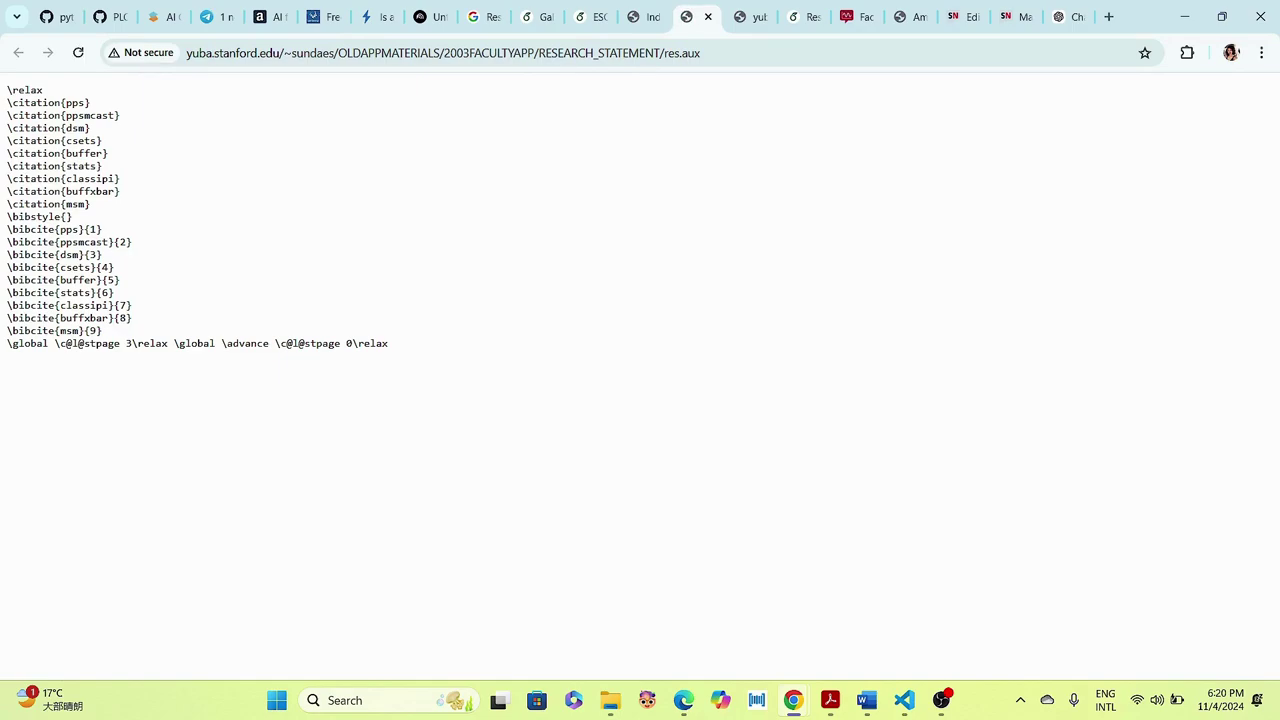
key("ctrl+a")
right_click(74, 217)
left_click(115, 232)
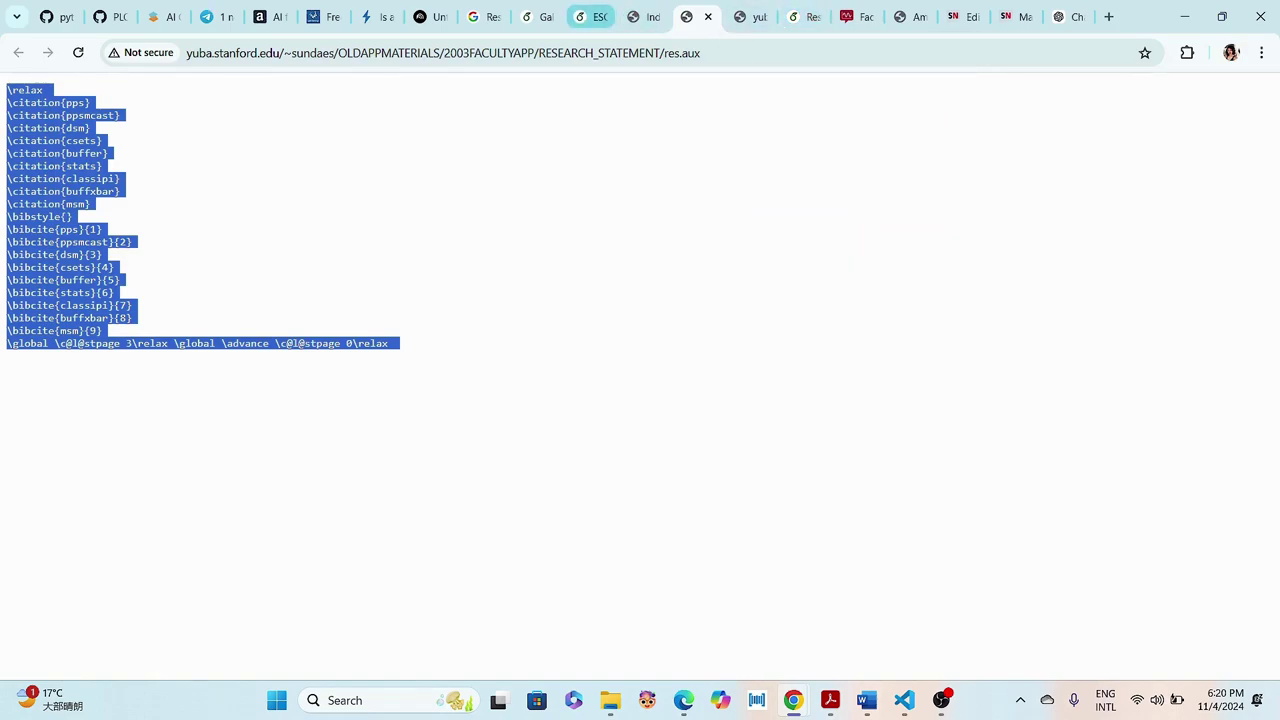
- Create a new file named res.aux in the Overleaf Research statement project and paste the copied contents into it
left_click(592, 16)
left_click(645, 16)
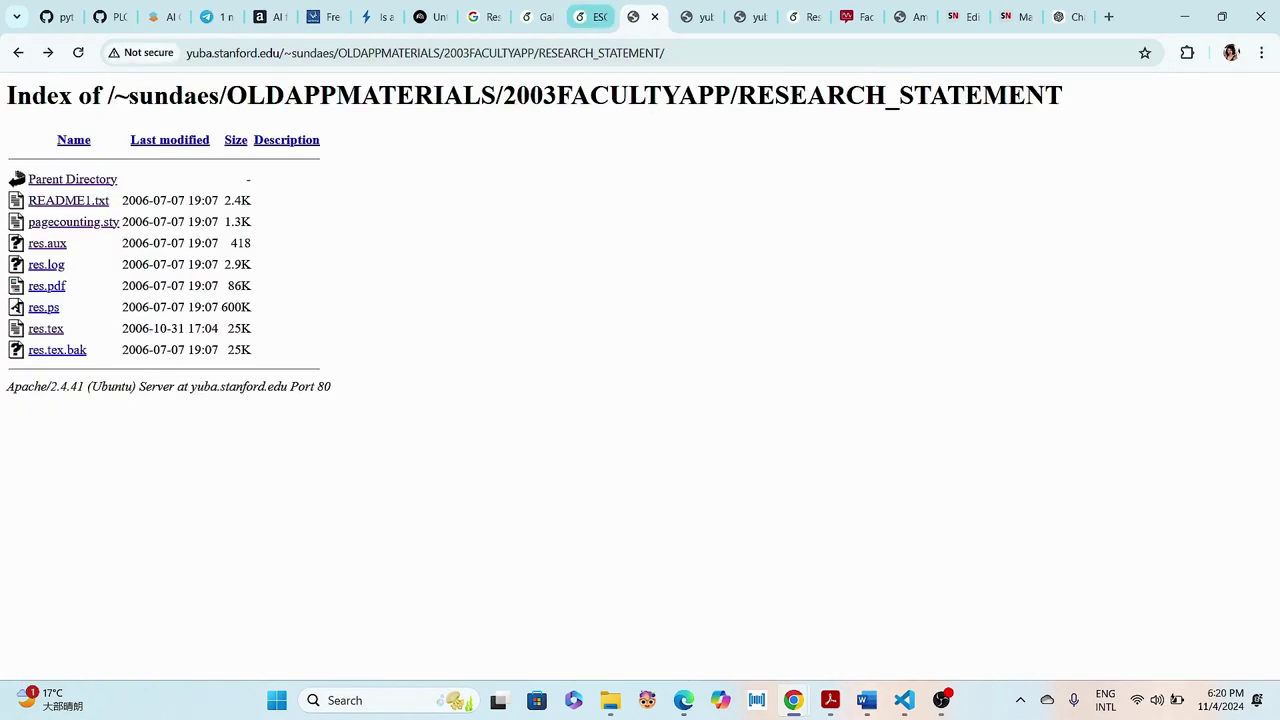
left_click(805, 16)
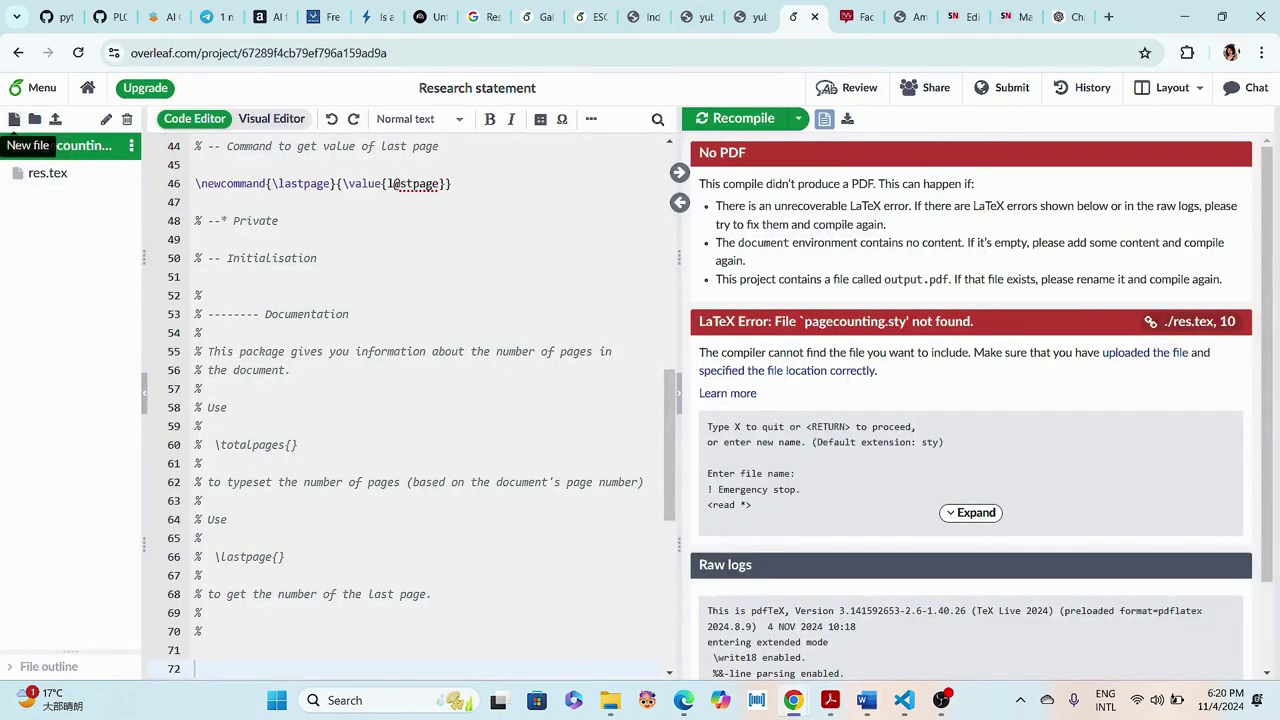
left_click(14, 119)
type("res.tex")
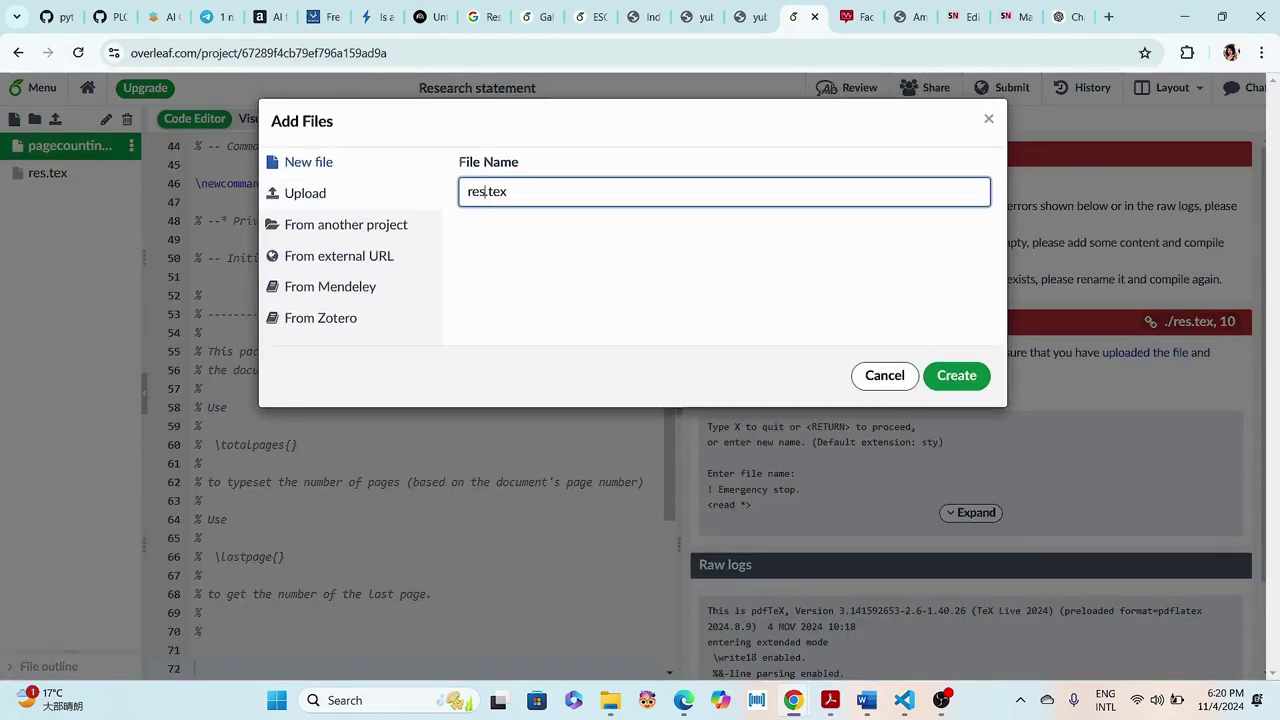
type("ux.")
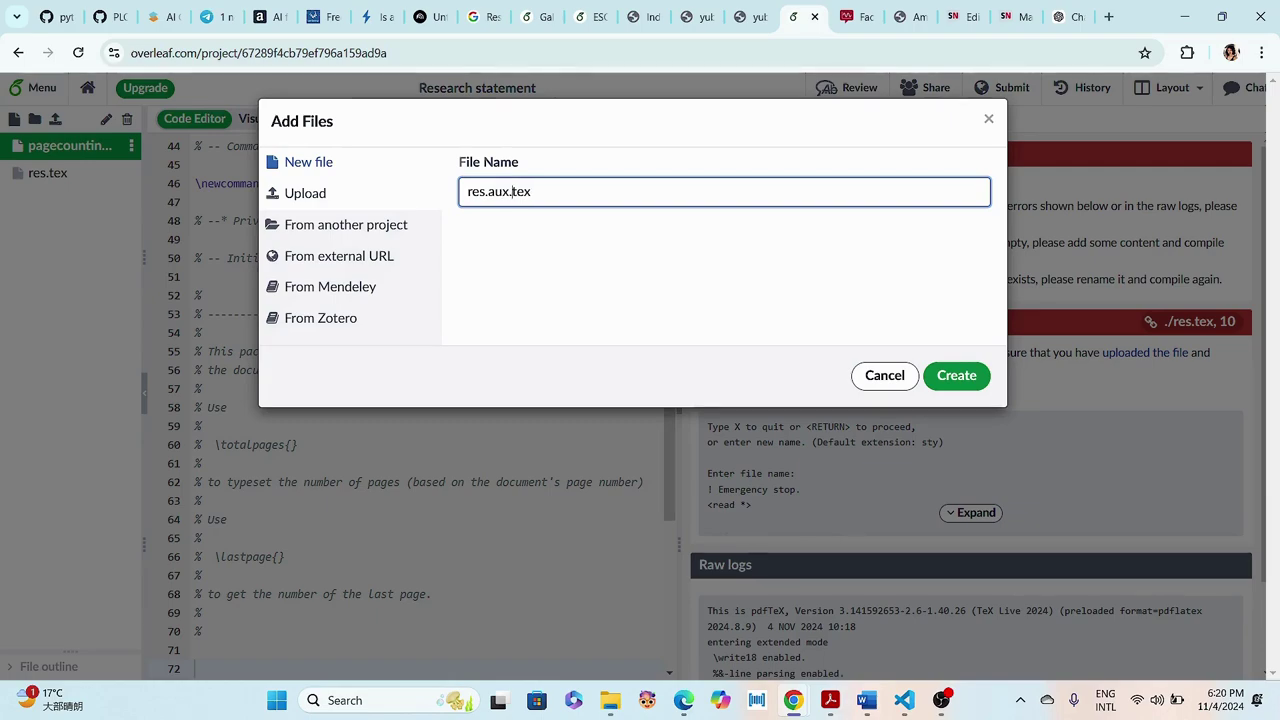
key("BackSpace")
key("BackSpace")
key("BackSpace")
key("Return")
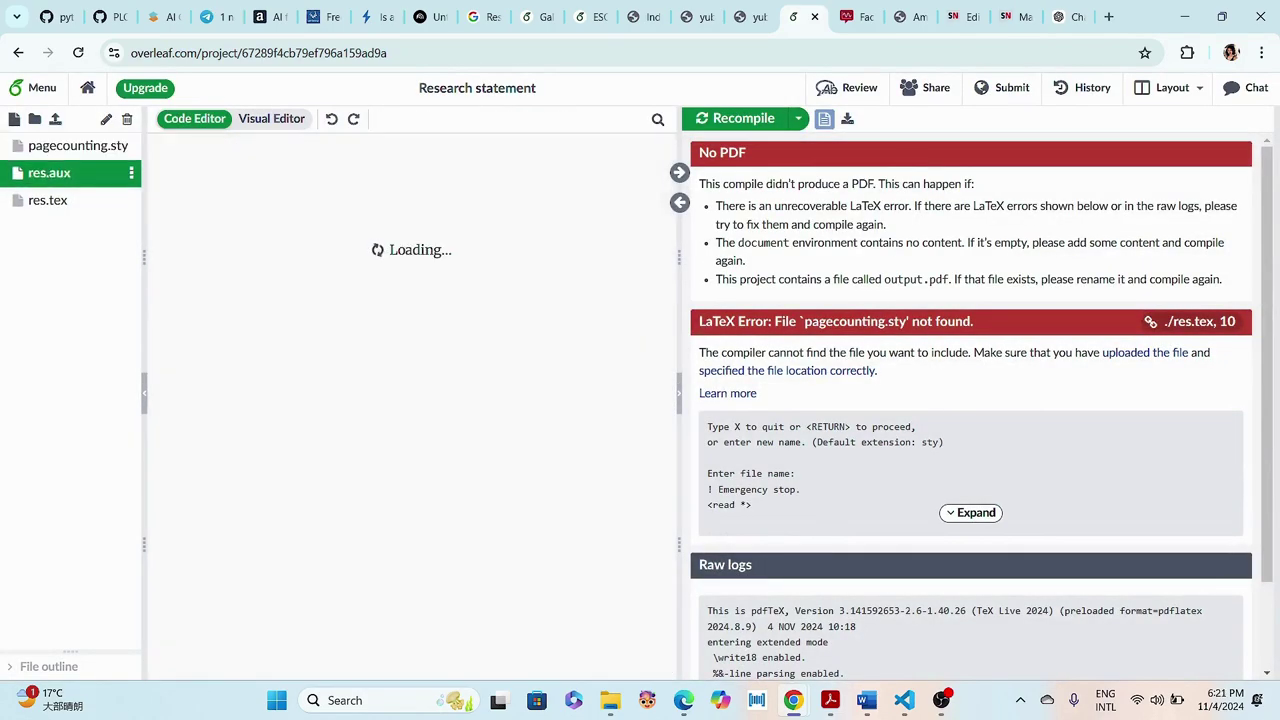
key("ctrl+v")
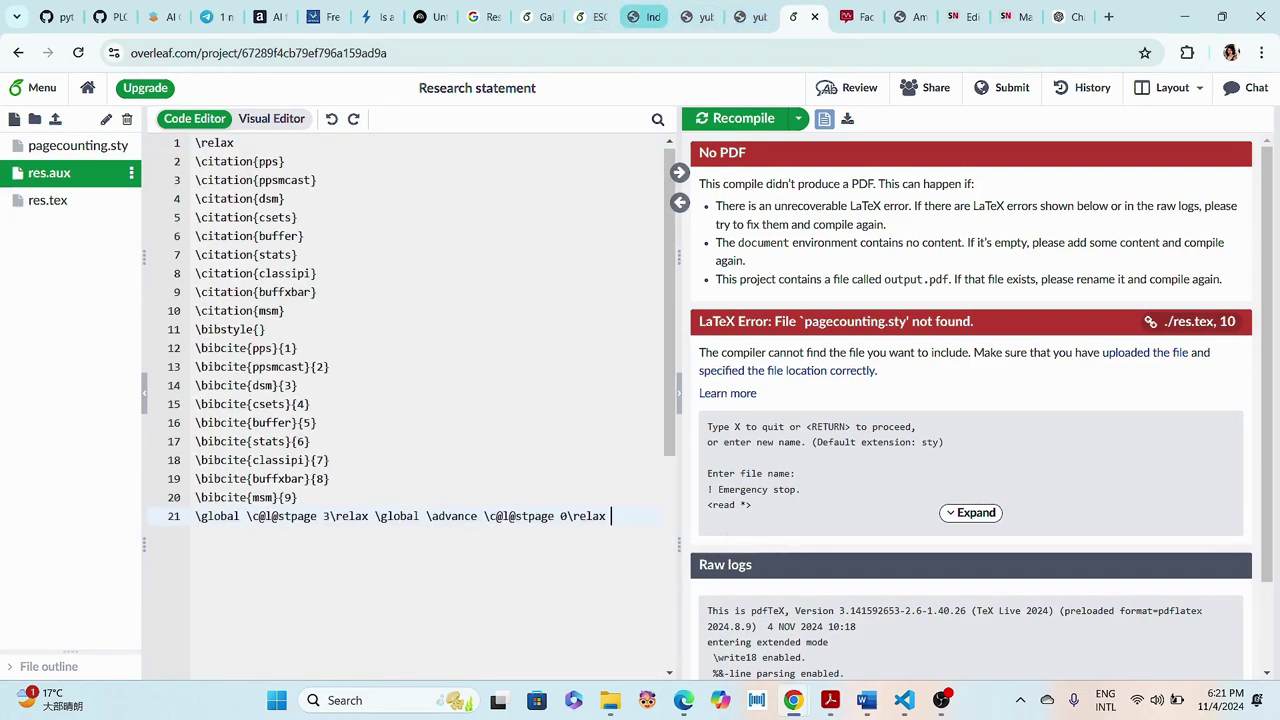
- Try to save res.ps from the RESEARCH_STATEMENT directory to the Desktop under the name res
left_click(643, 16)
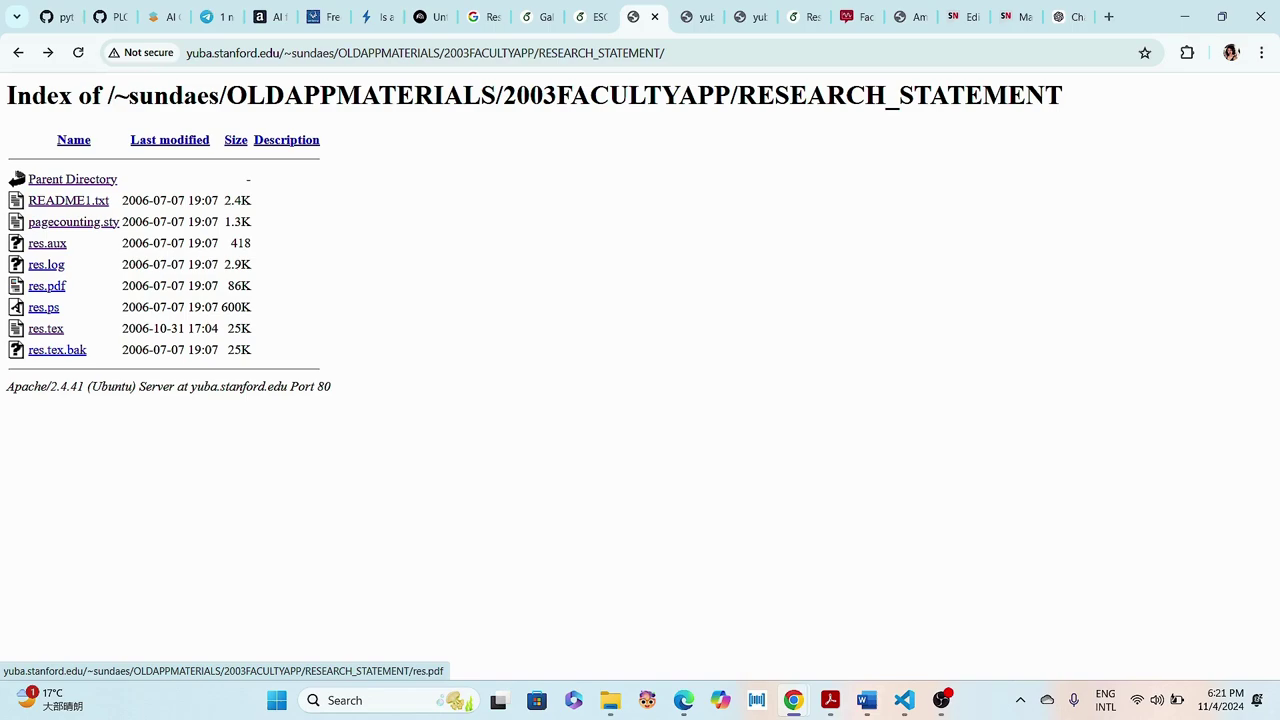
right_click(43, 309)
left_click(100, 329)
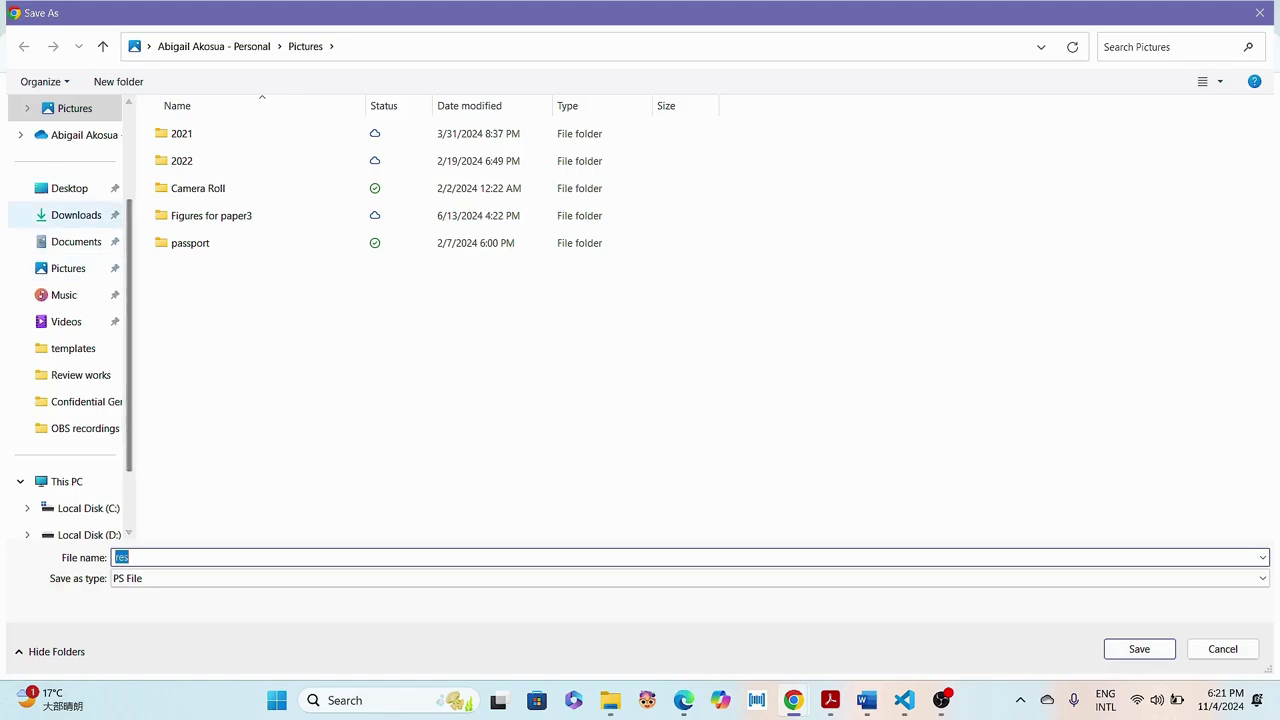
left_click(69, 188)
left_click(1139, 649)
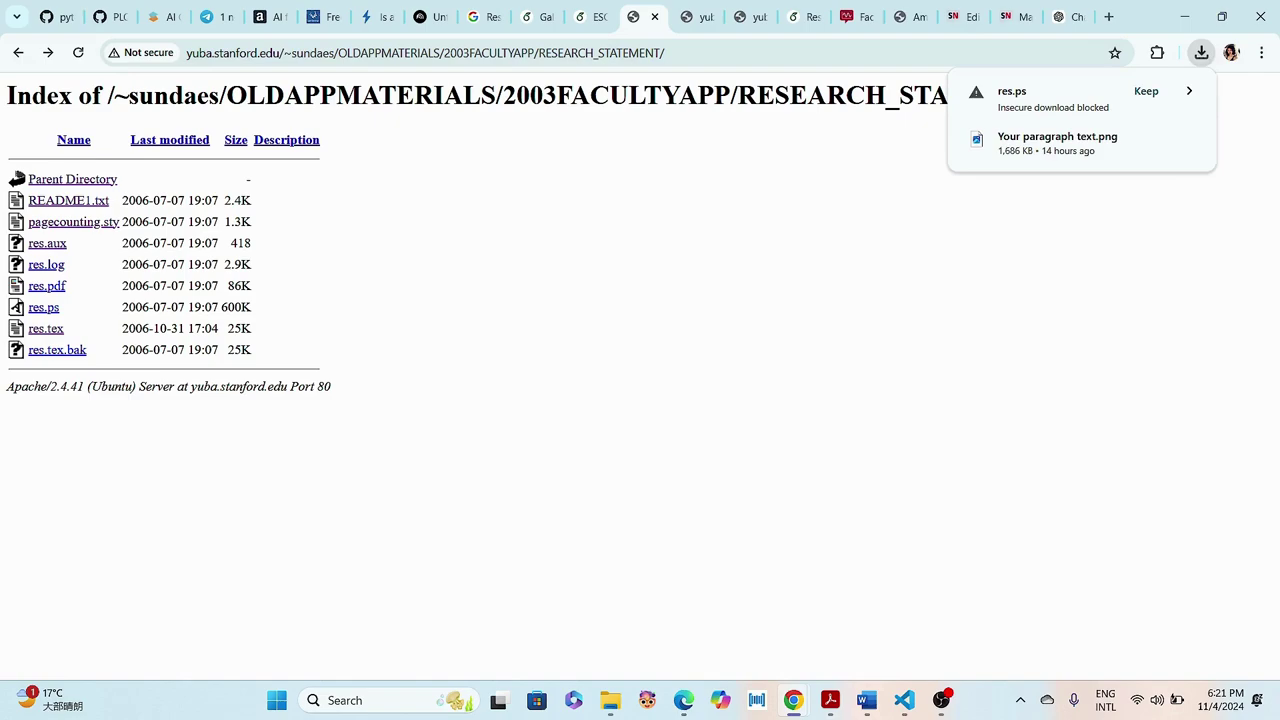
- Open res.pdf from the RESEARCH_STATEMENT directory in a separate tab, close the res.aux tab, and download the PDF as res_2.pdf to Downloads\Documents
right_click(46, 288)
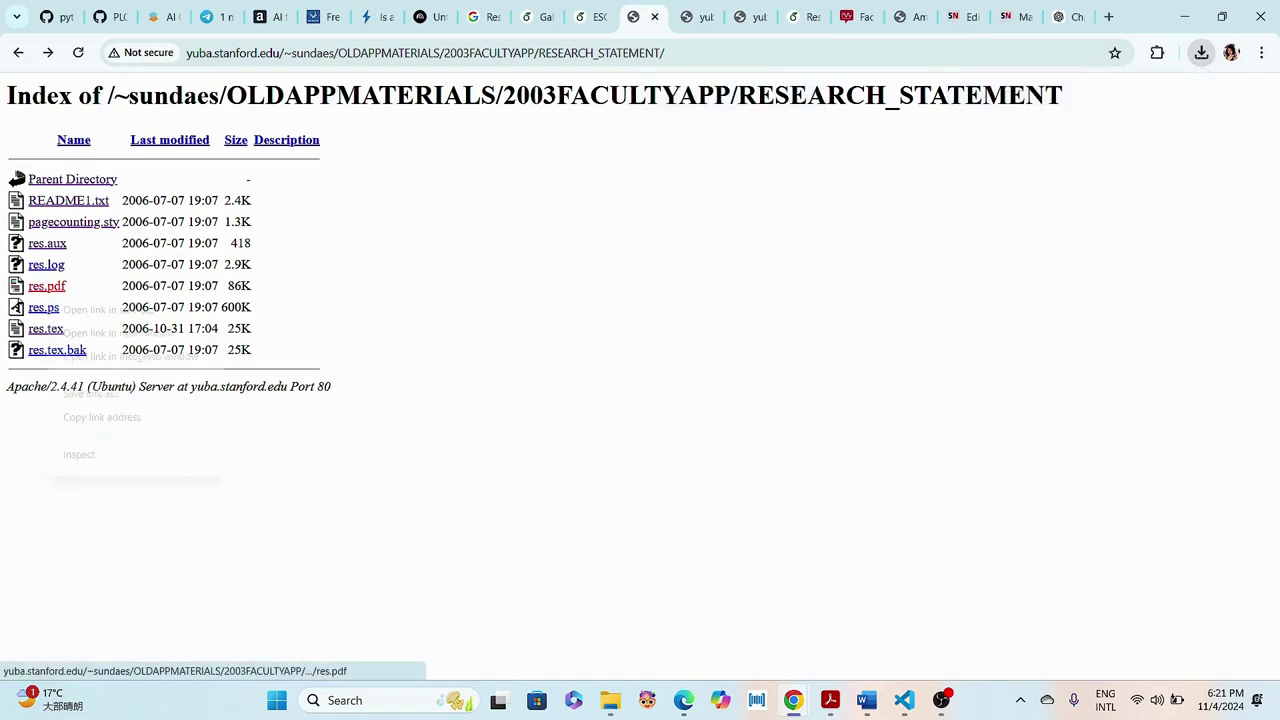
left_click(80, 308)
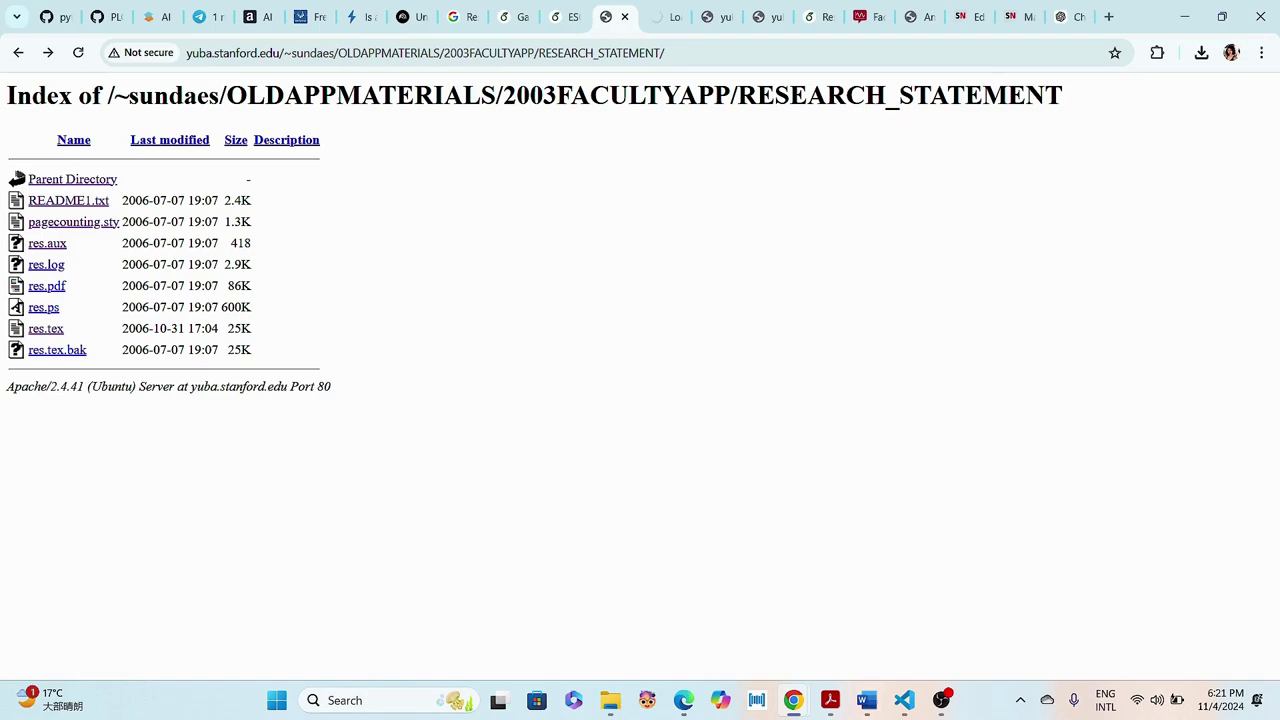
left_click(714, 16)
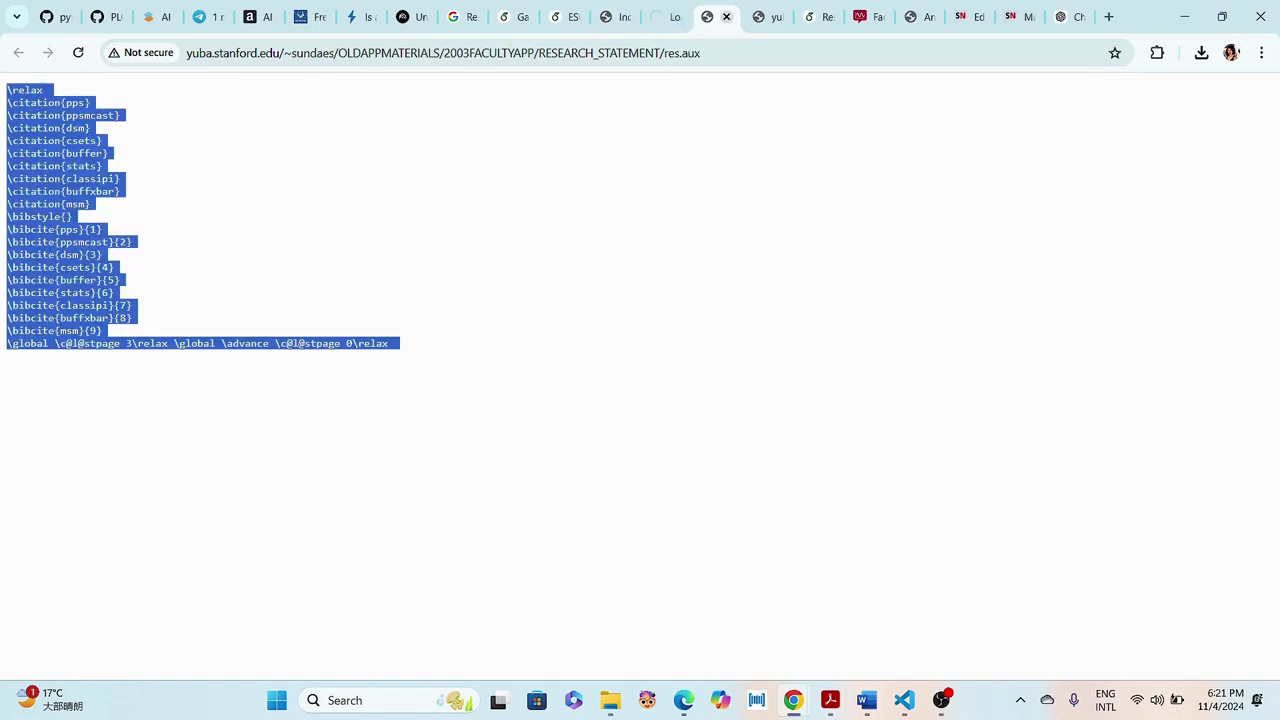
left_click(726, 16)
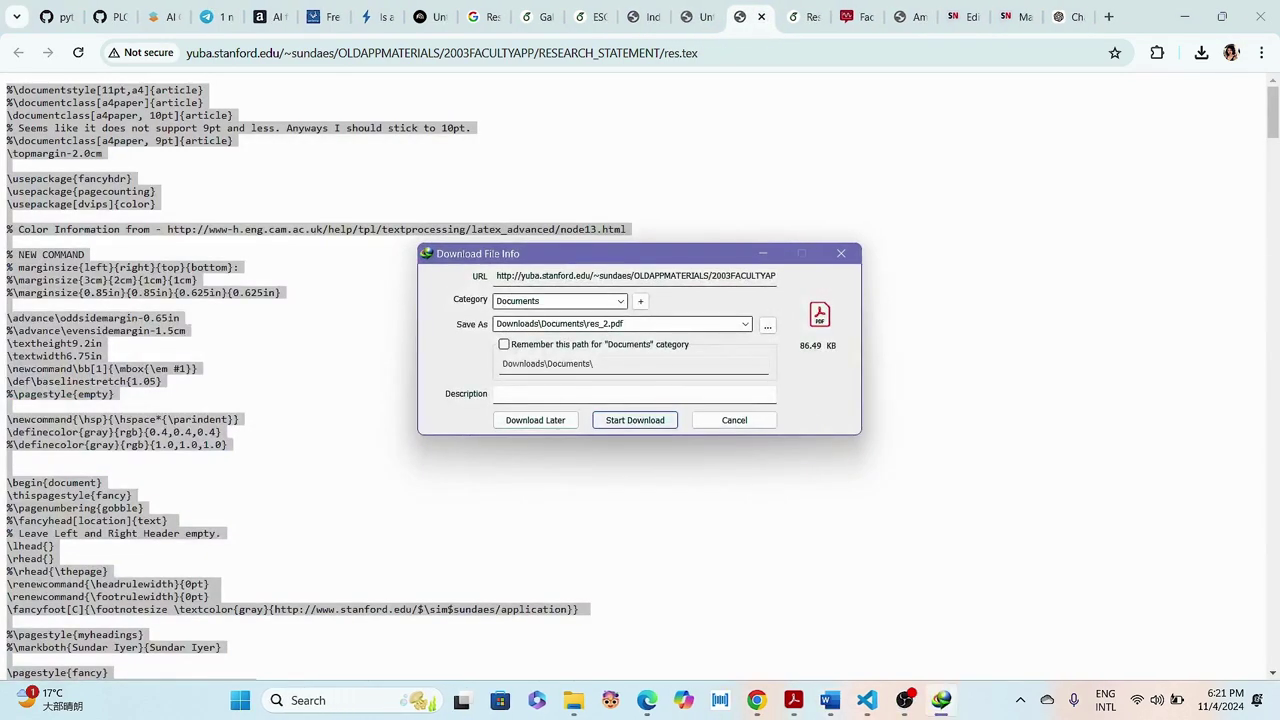
left_click(634, 419)
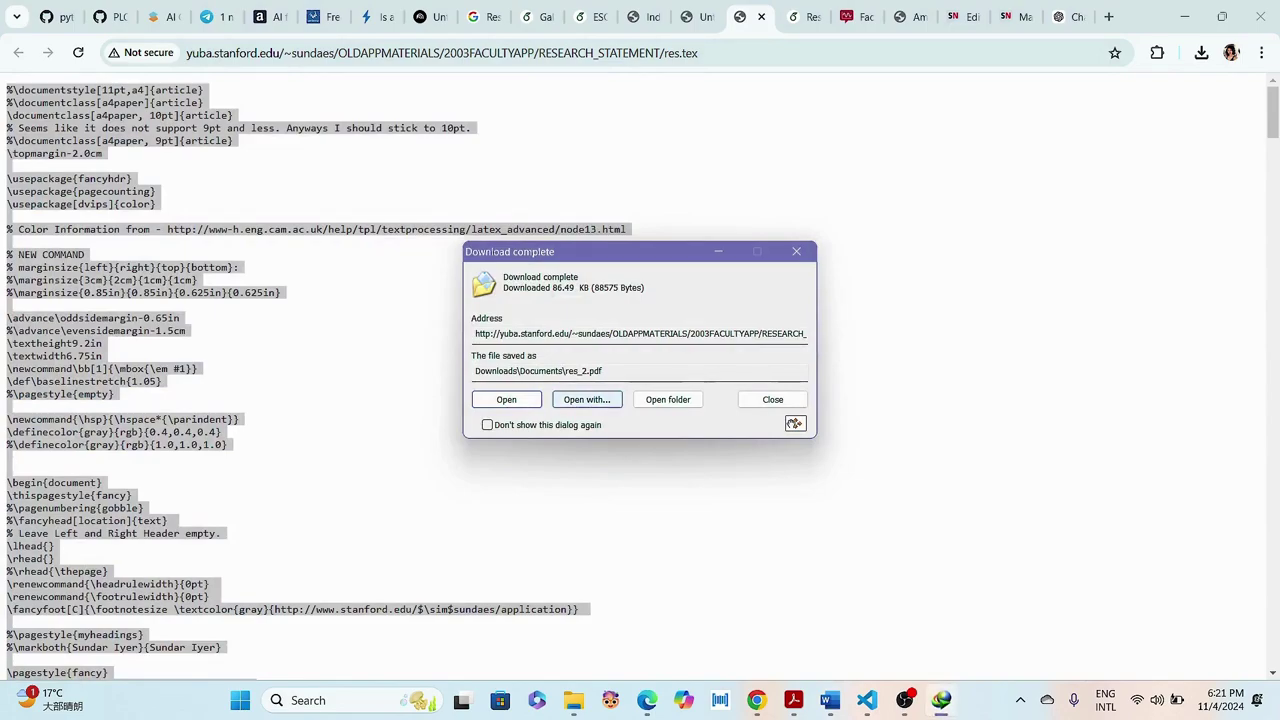
- Open the download folder of res_2.pdf, permanently delete the duplicate res_2 file, and minimize the folder window
left_click(667, 399)
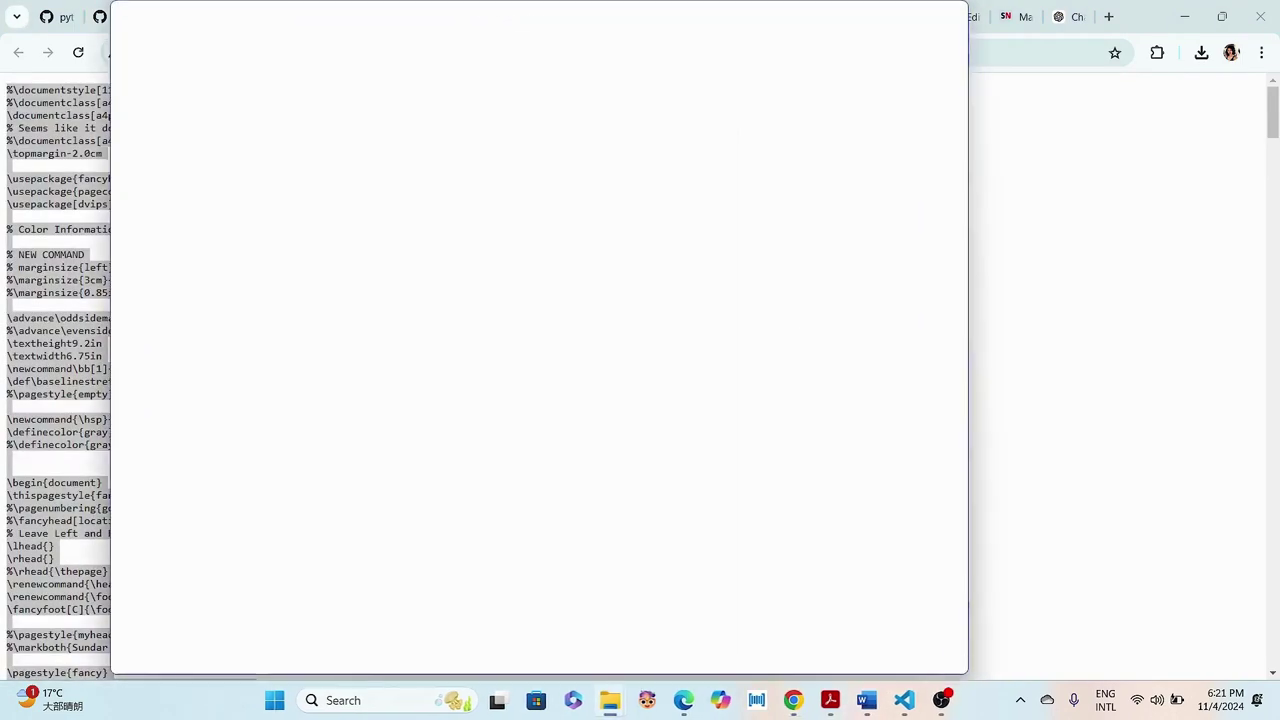
key("Tab")
key("Return")
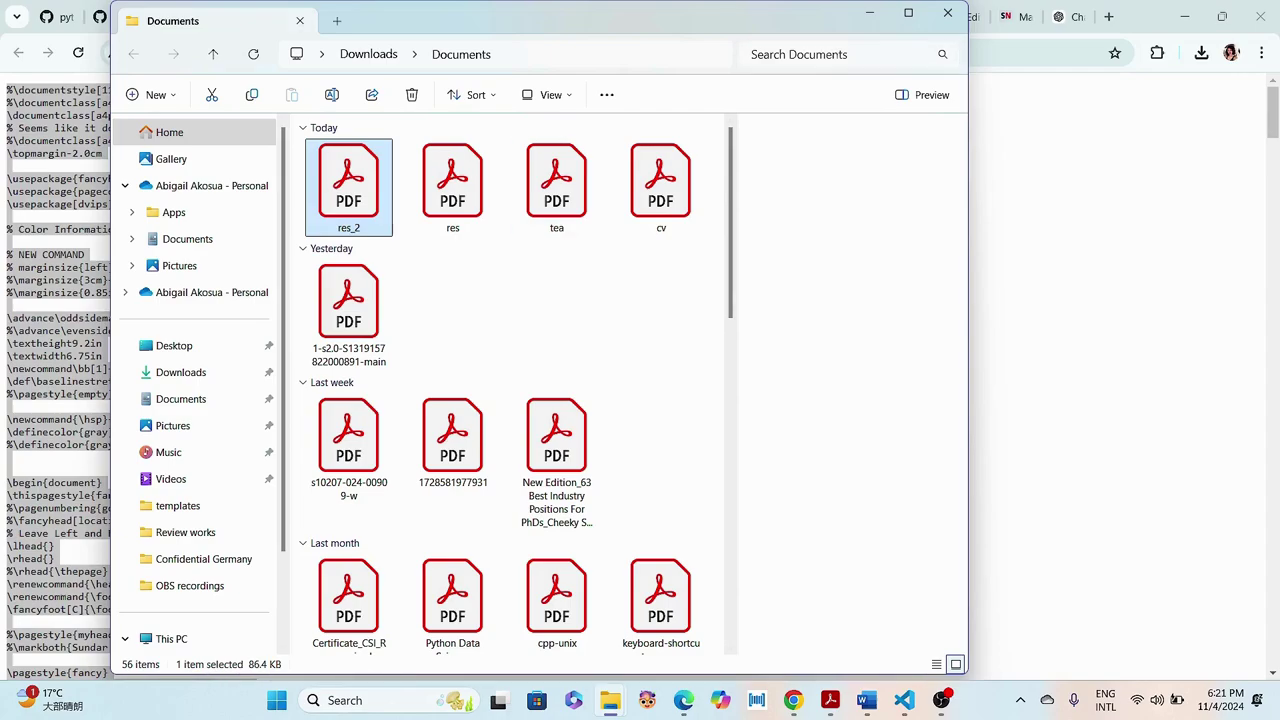
key("Right")
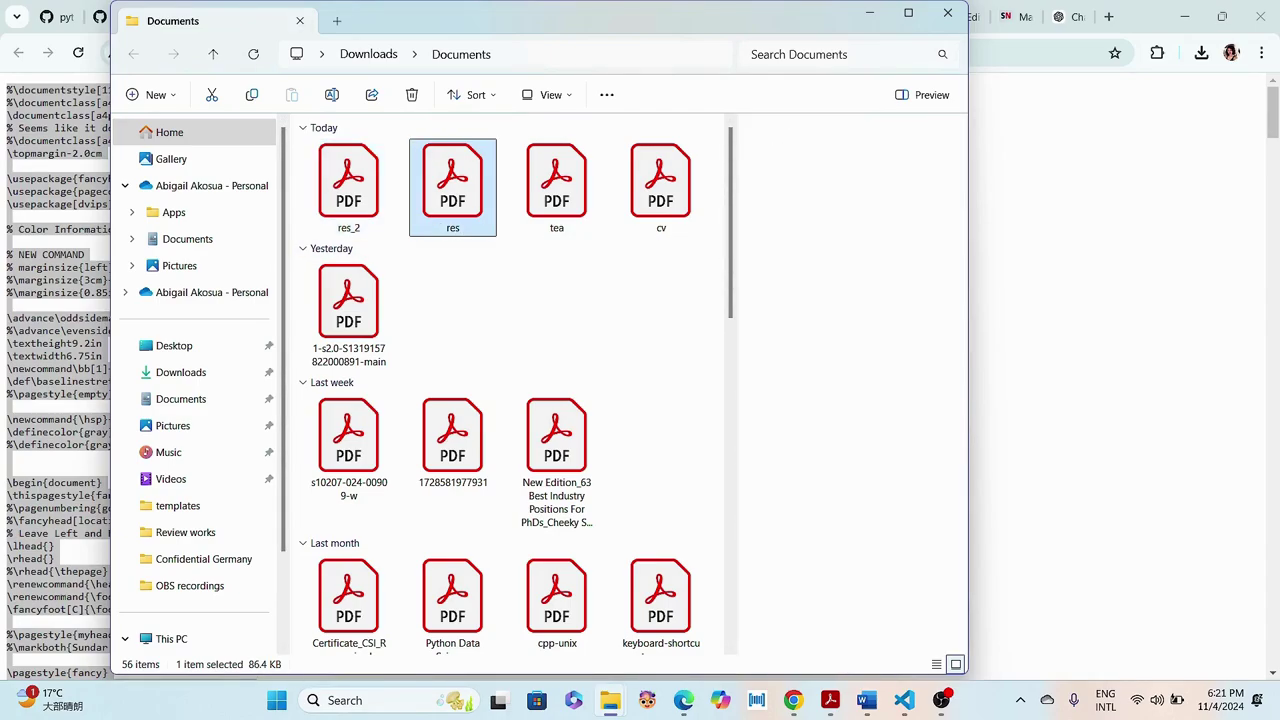
key("Left")
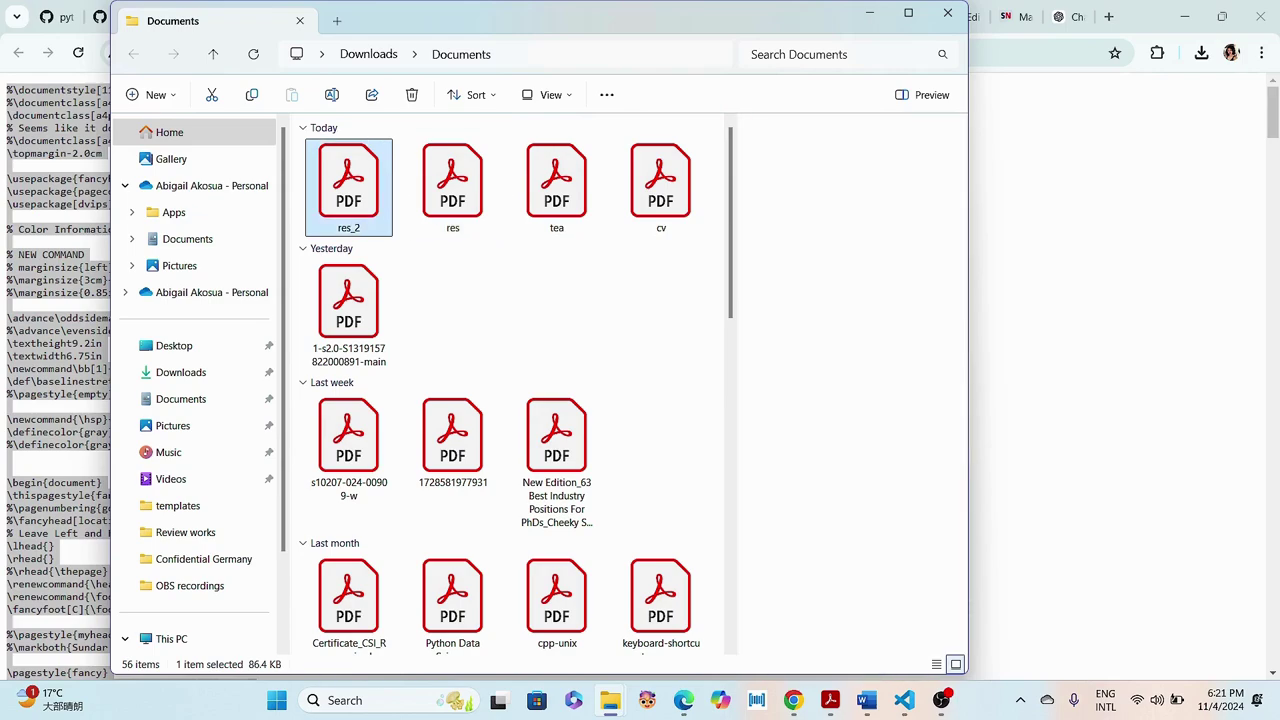
key("shift+Delete")
key("Return")
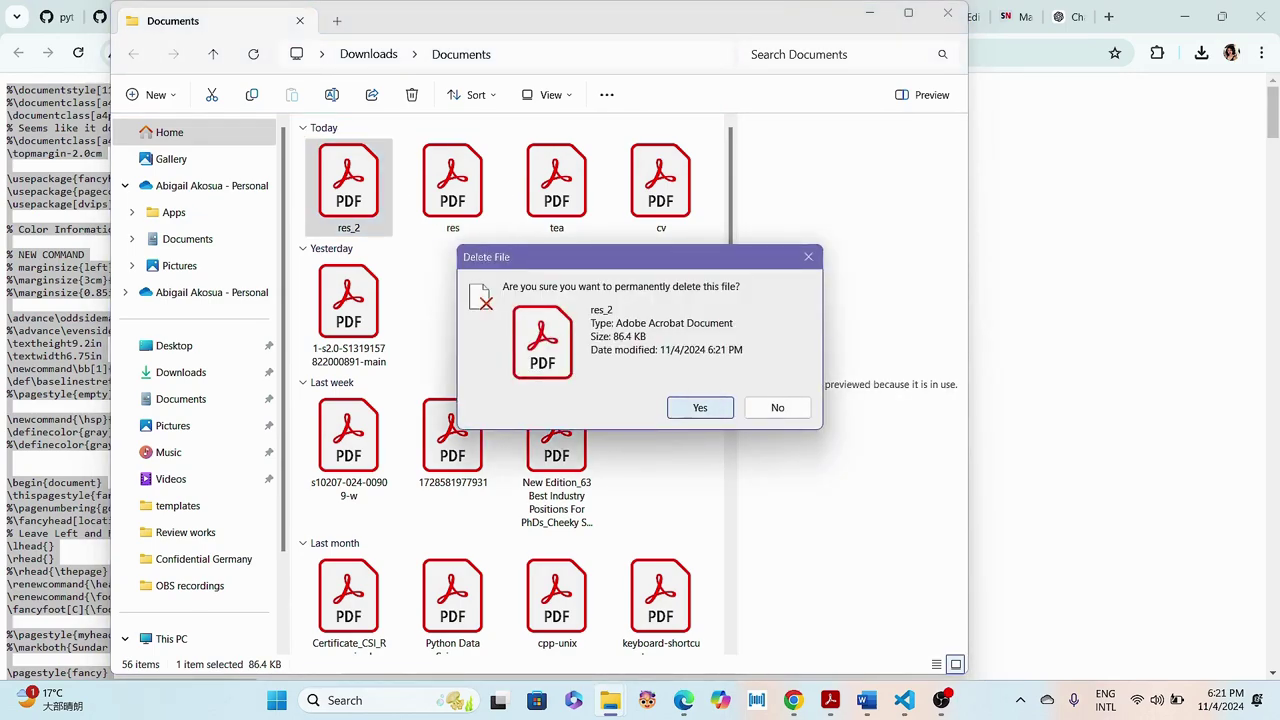
left_click(869, 13)
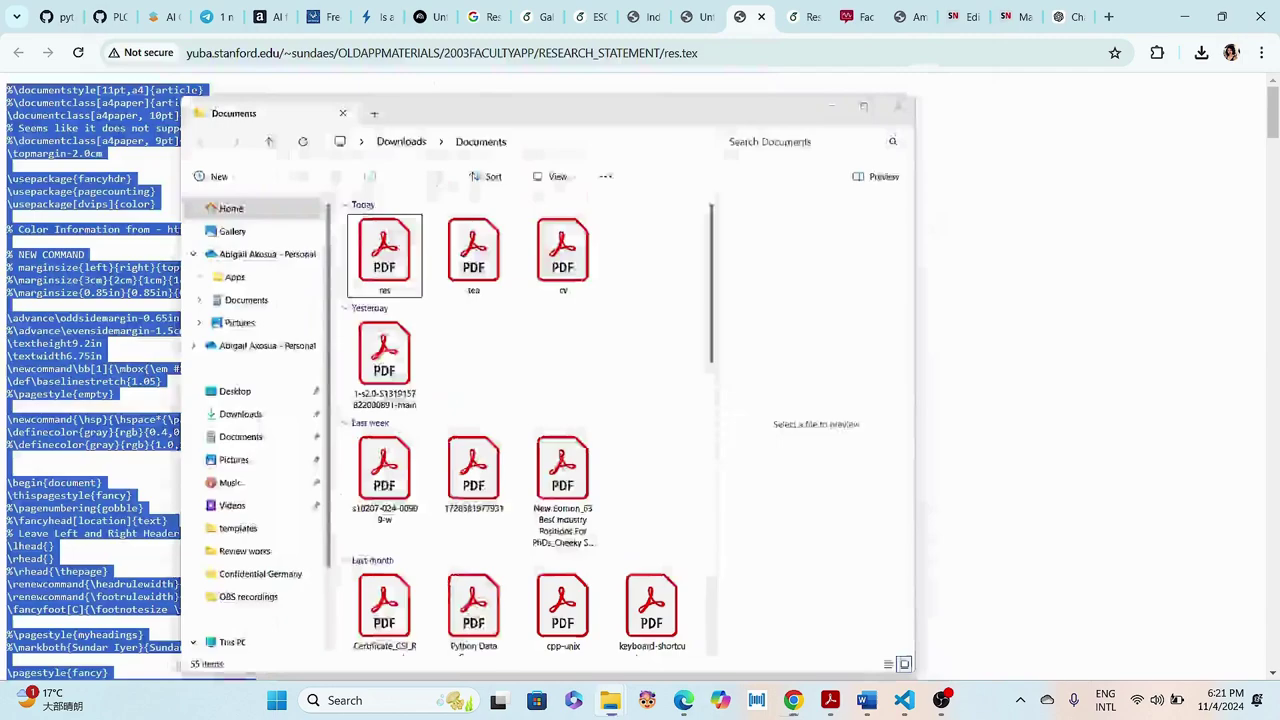
- Switch to the Overleaf Research statement project, open res.tex and recompile it into a PDF
left_click(693, 17)
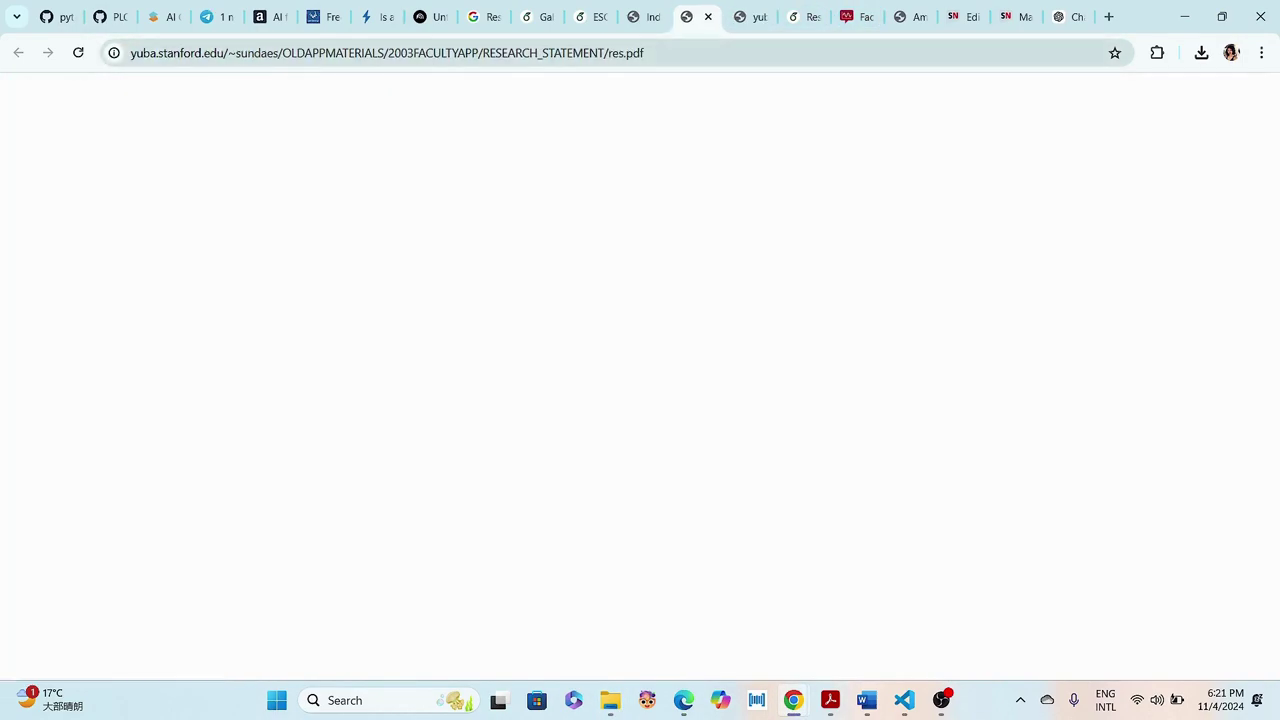
key("ctrl+shift+Tab")
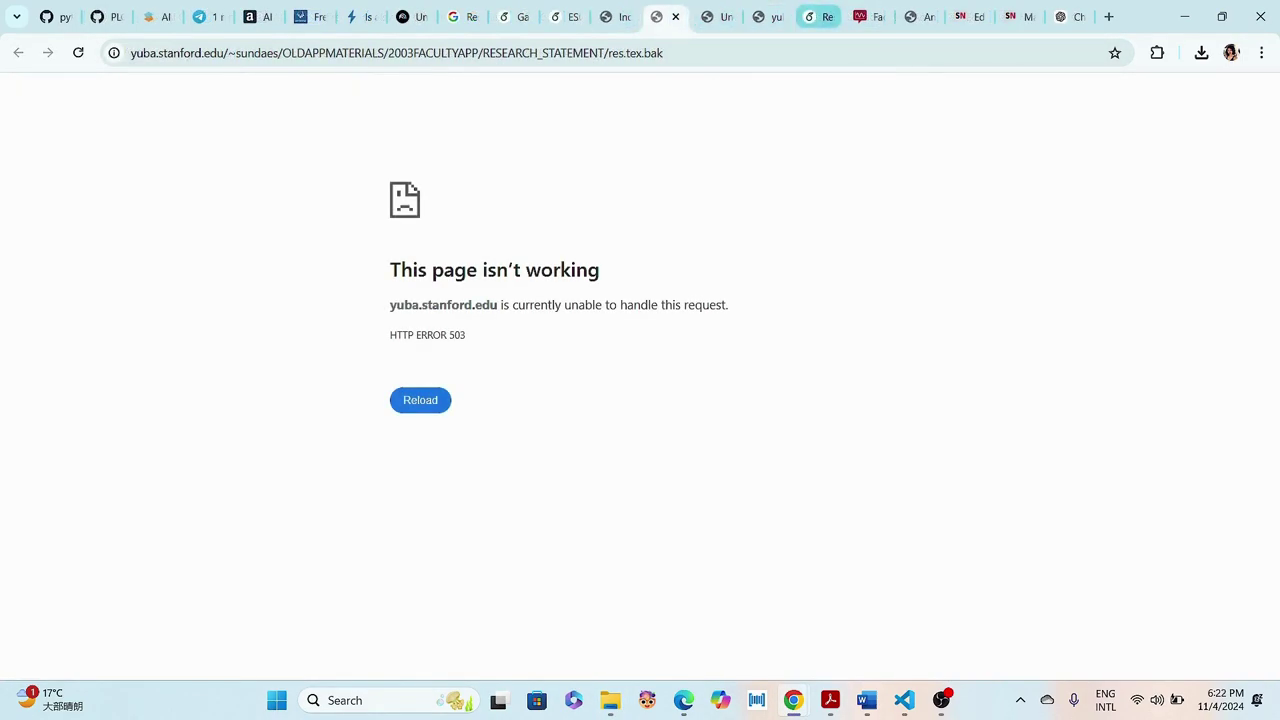
left_click(820, 17)
left_click(48, 200)
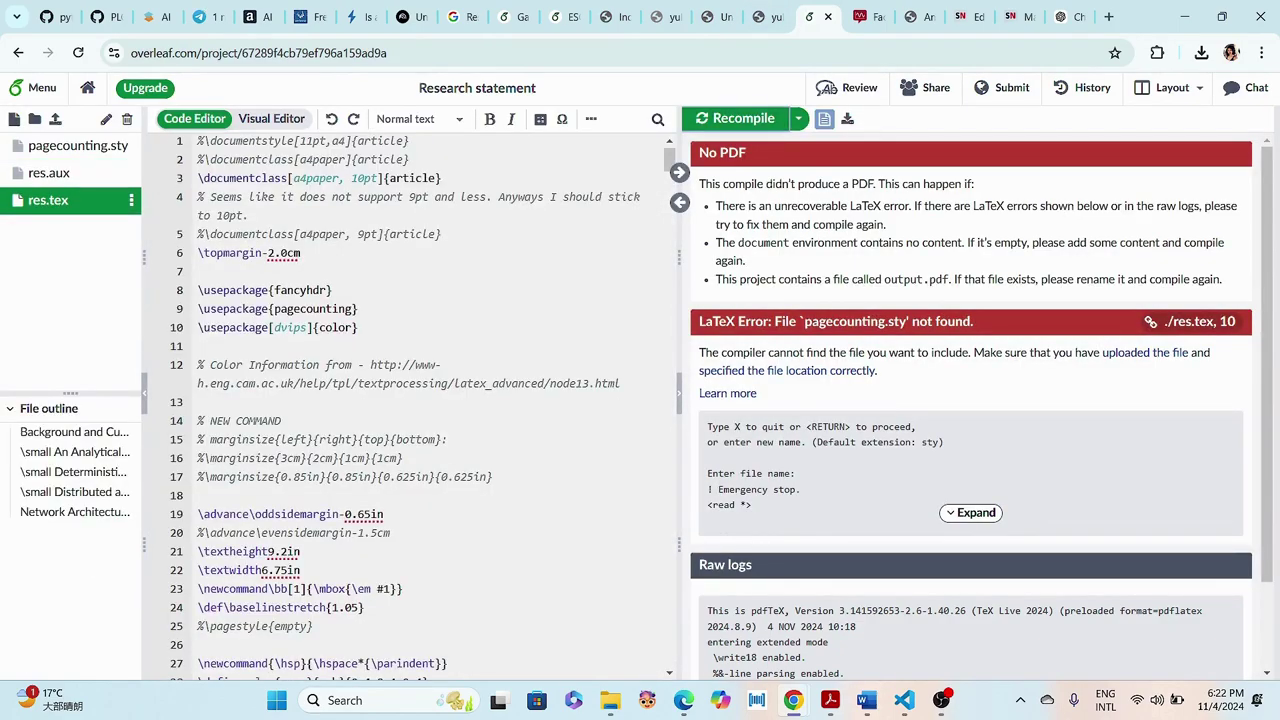
left_click(742, 118)
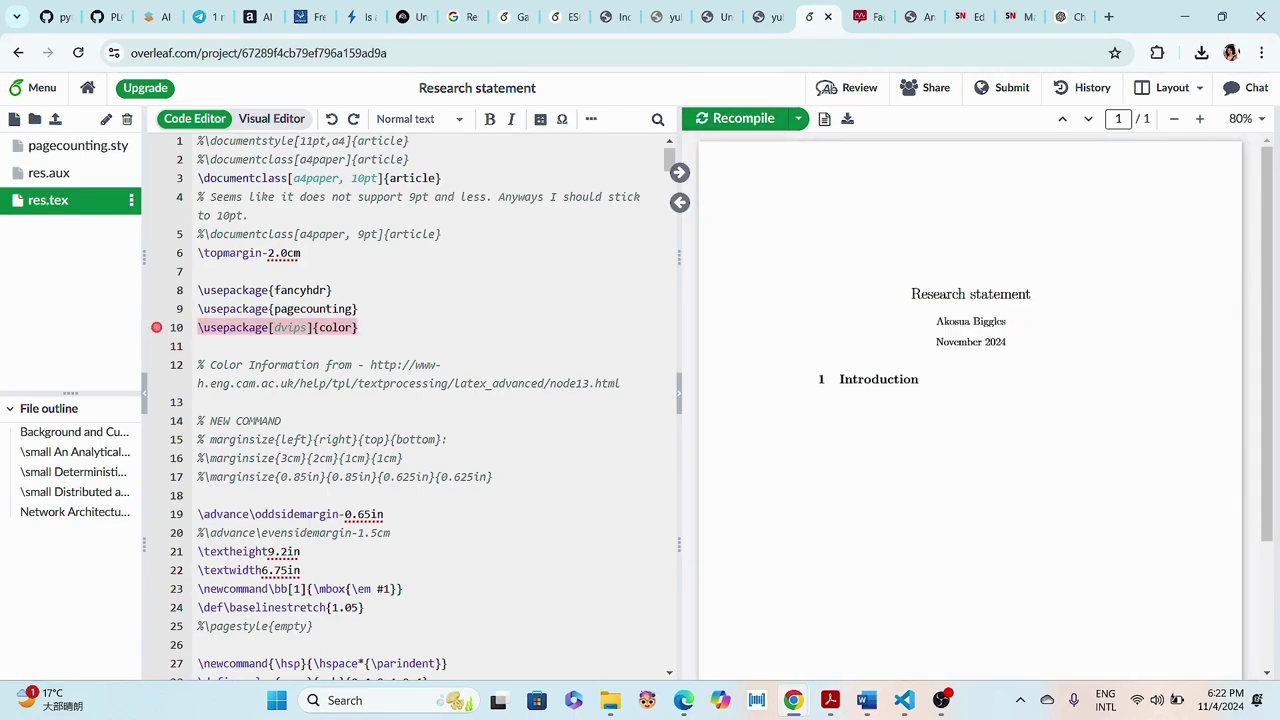
mouse_move(156, 327)
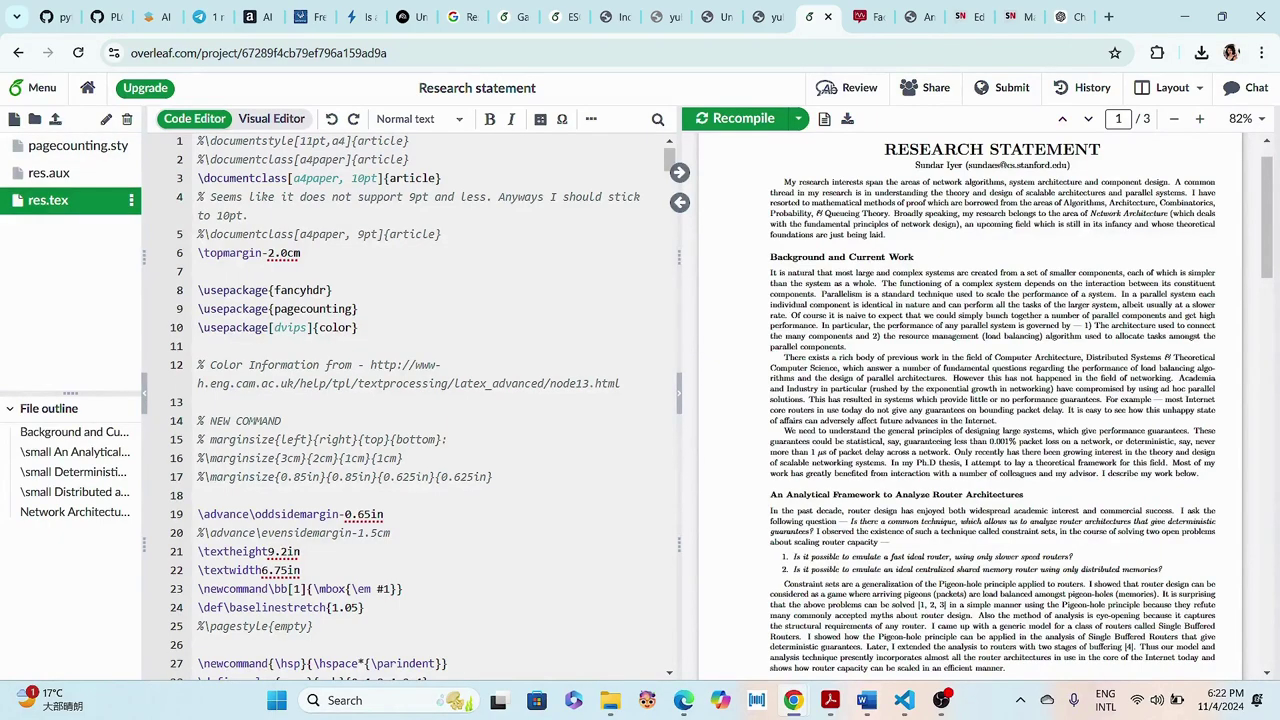
scroll(990, 408, "up", 1)
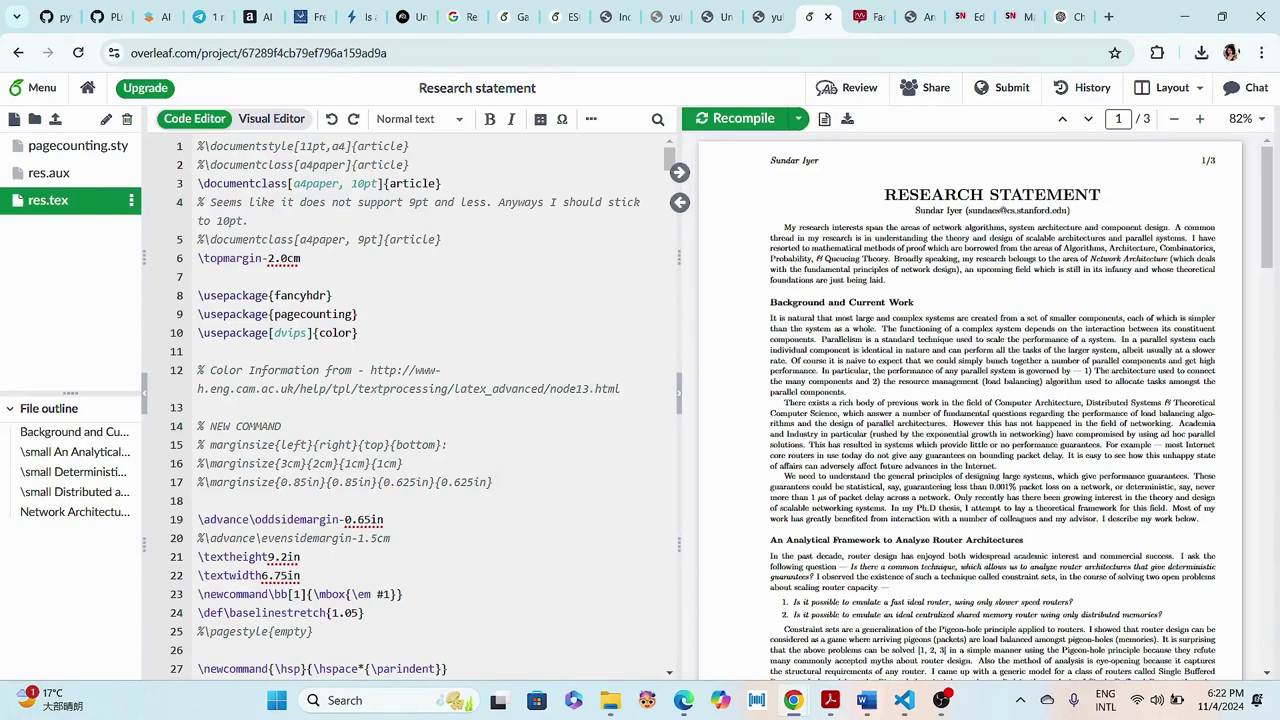
- Look through the res.tex source down to the Background and Current Work subsection
key("ctrl+Return")
scroll(420, 400, "down", 15)
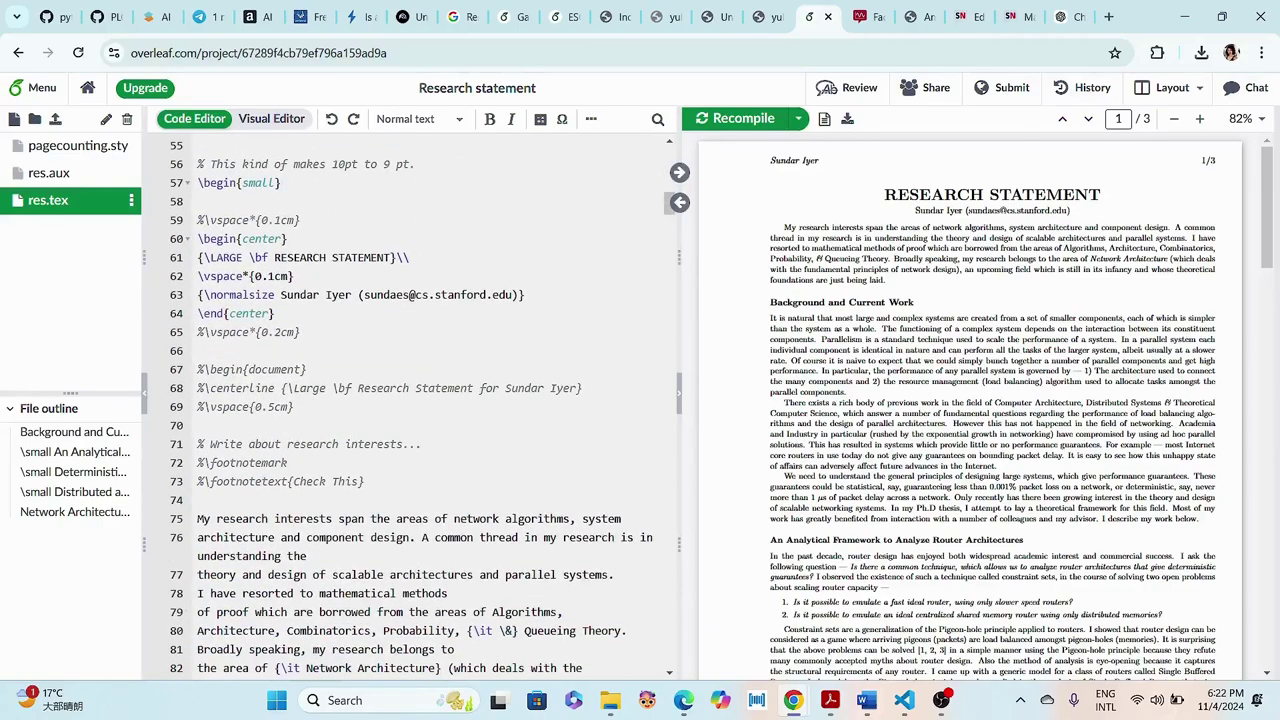
scroll(420, 400, "down", 4)
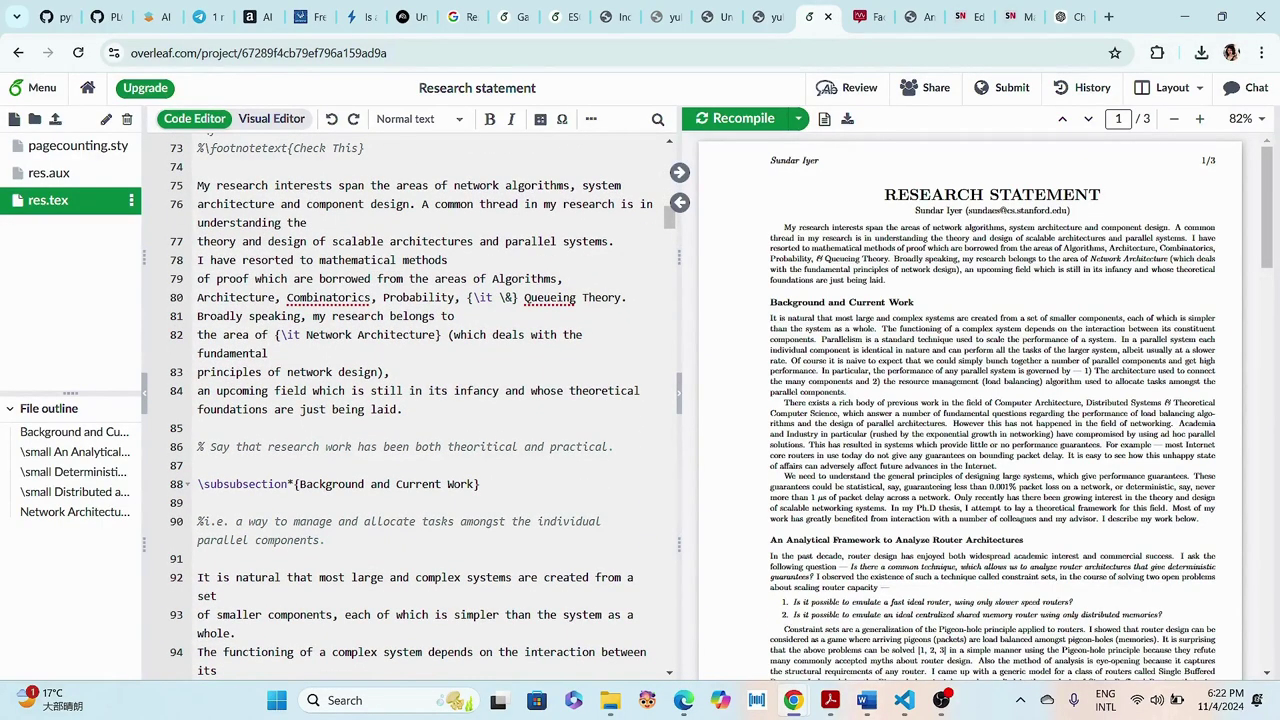
- Open the file upload dialog of the Research statement project and look for the PDF on the Desktop
left_click(55, 119)
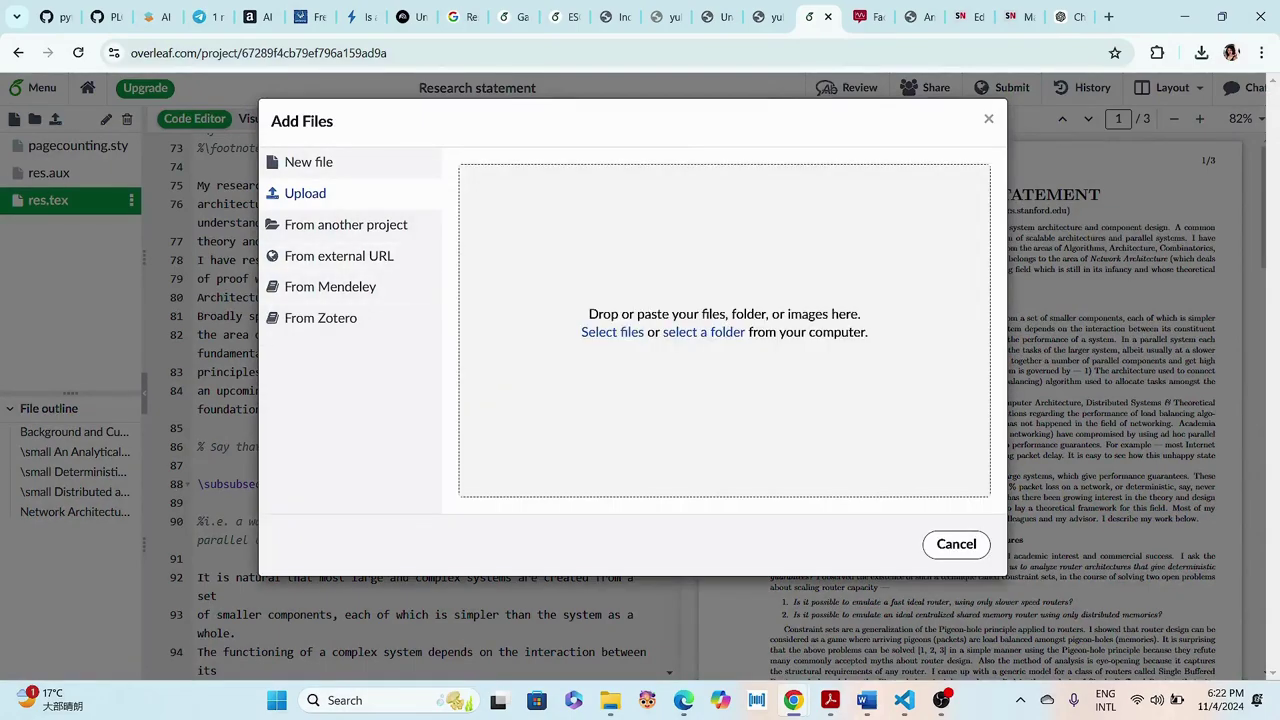
left_click(612, 332)
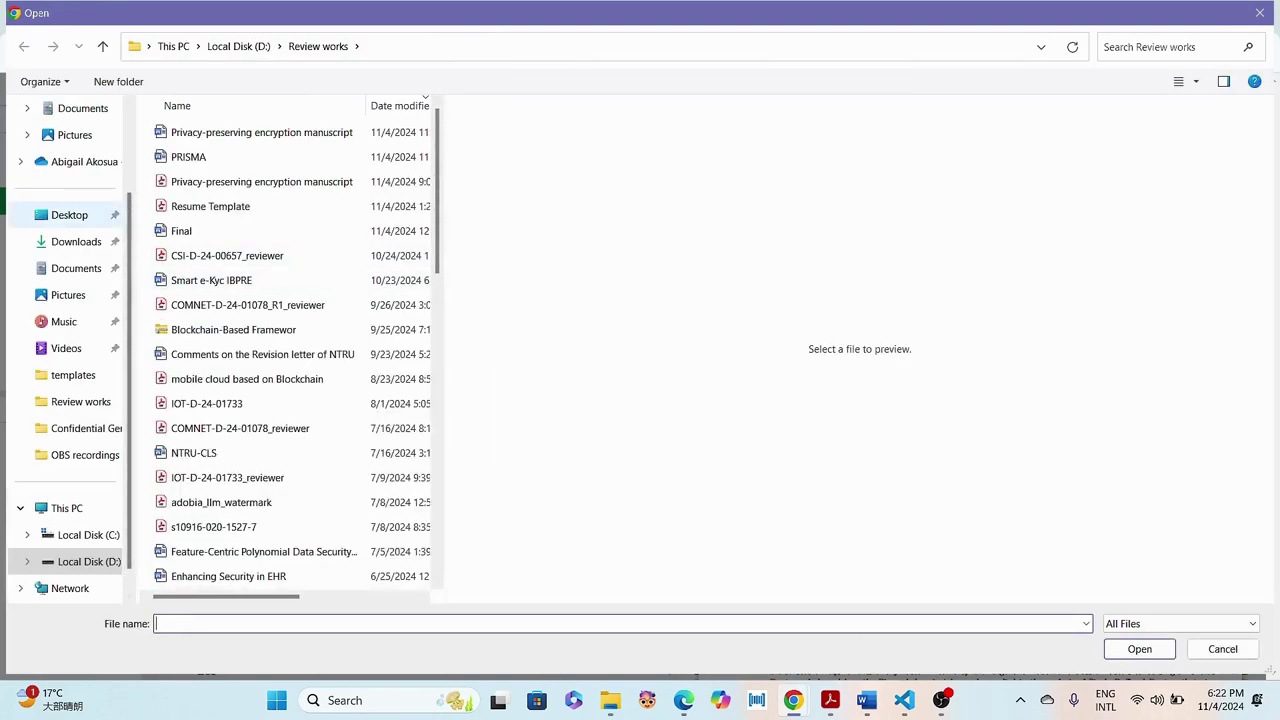
left_click(69, 215)
scroll(380, 280, "down", 5)
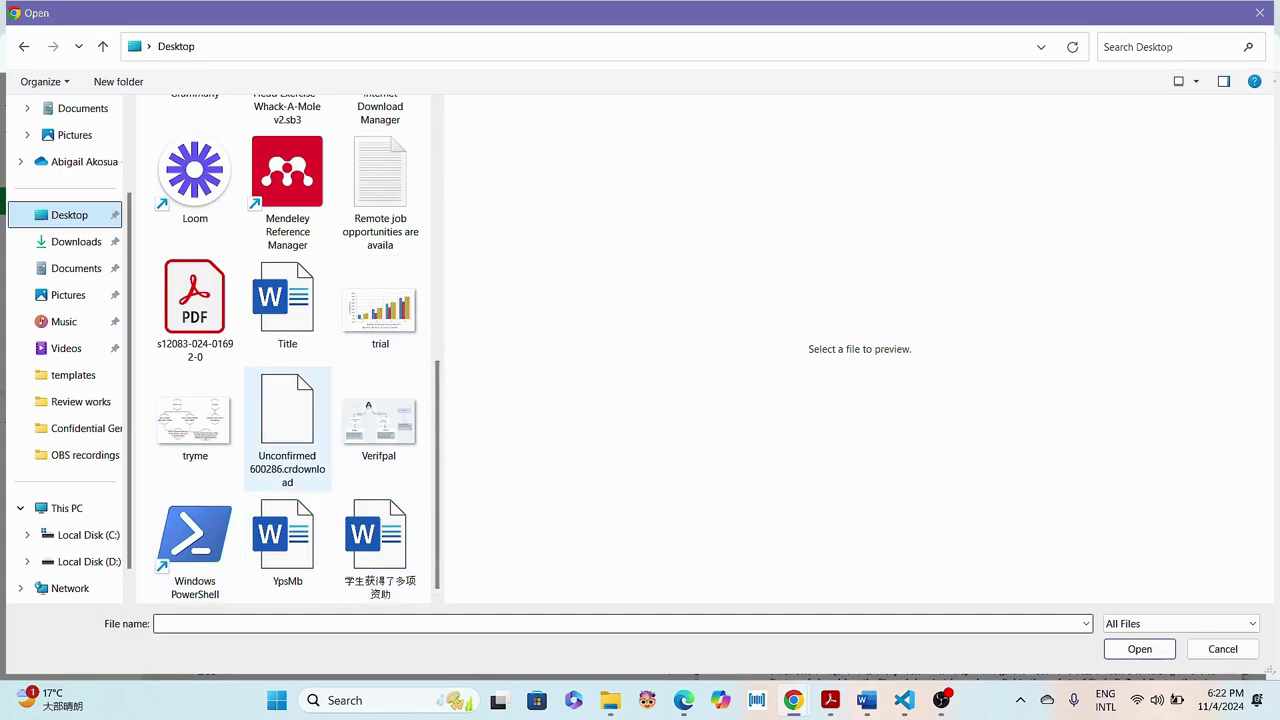
scroll(287, 420, "up", 5)
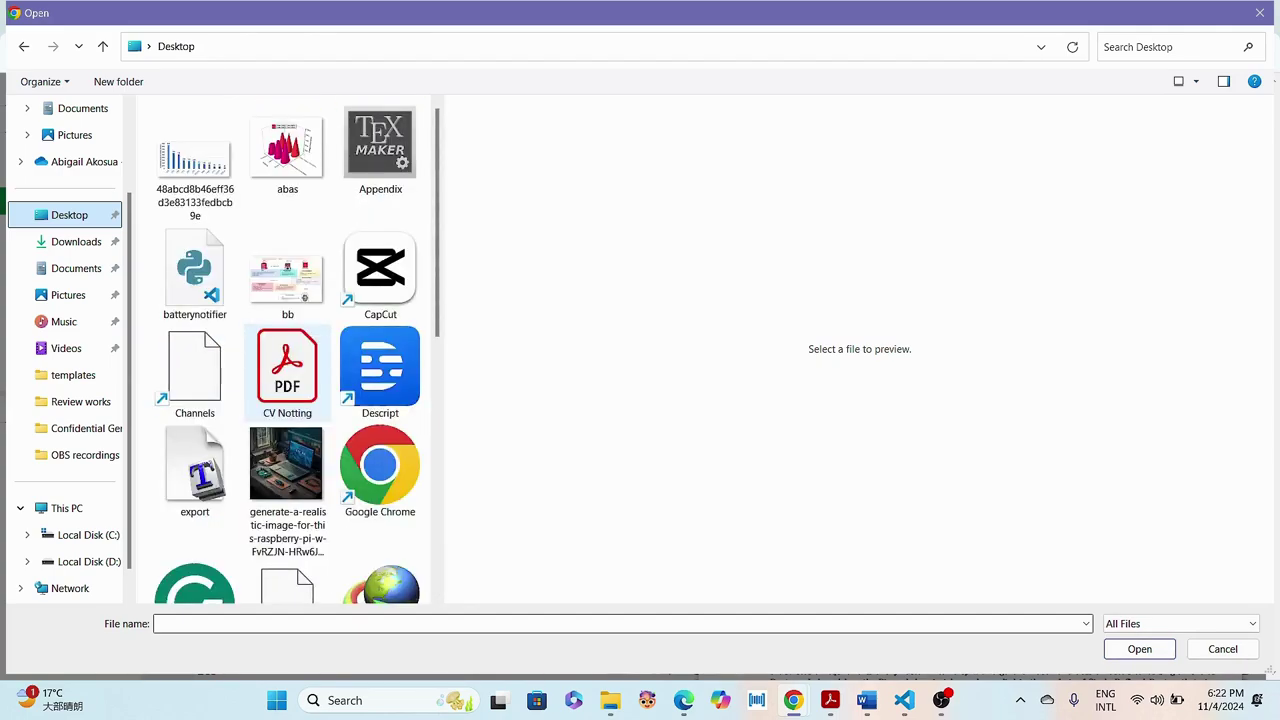
left_click(157, 623)
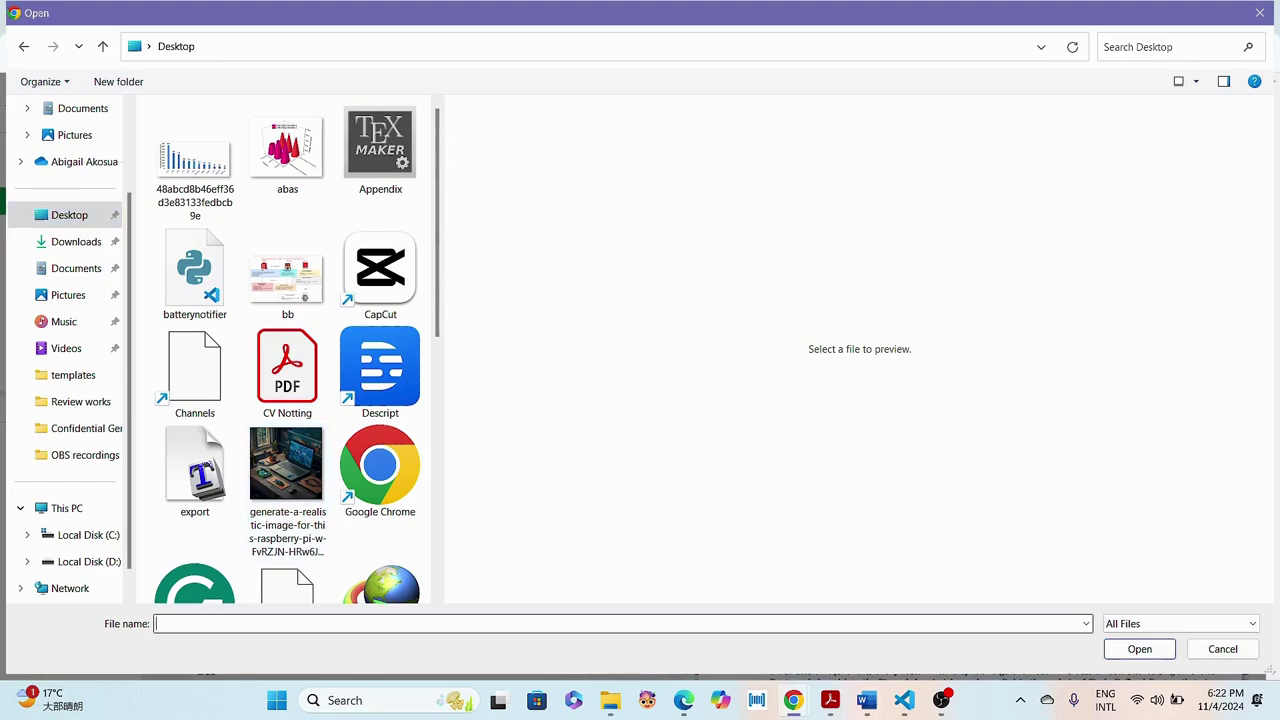
type("pd")
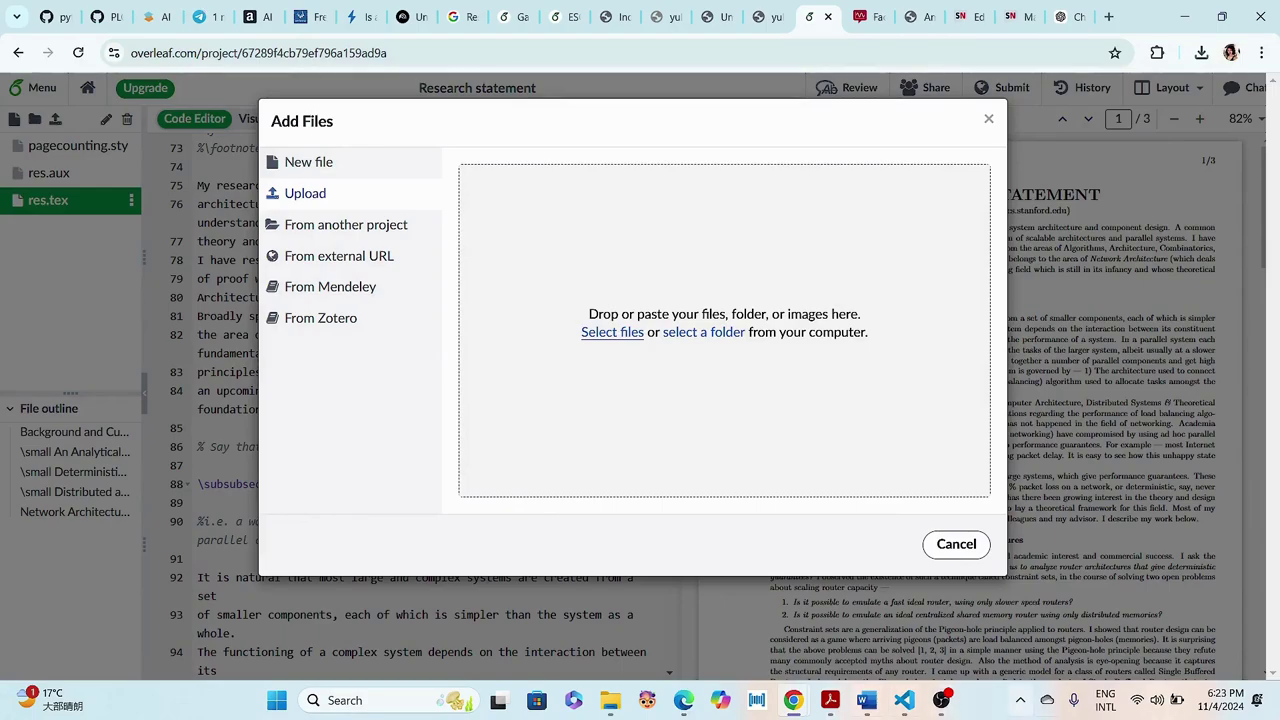
- Check the entry for res.pdf in the Internet Download Manager list and close that window
left_click(1047, 700)
left_click(1020, 700)
left_click(1020, 700)
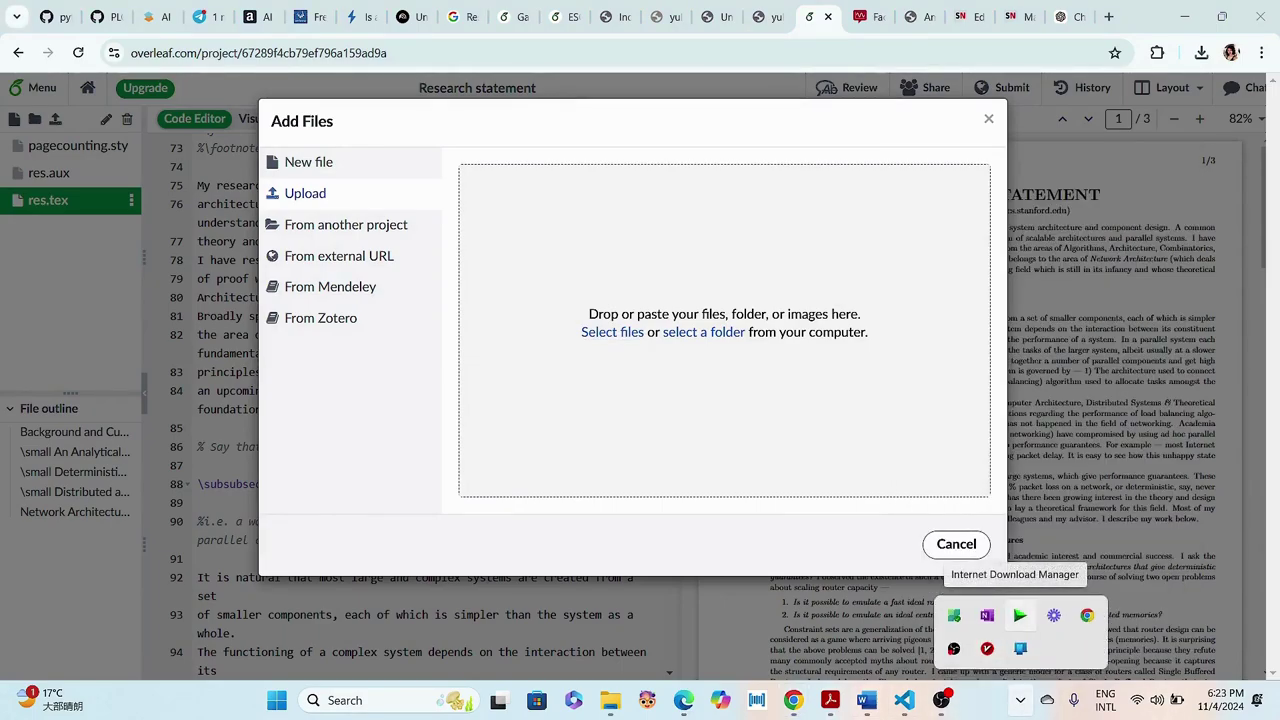
left_click(1020, 615)
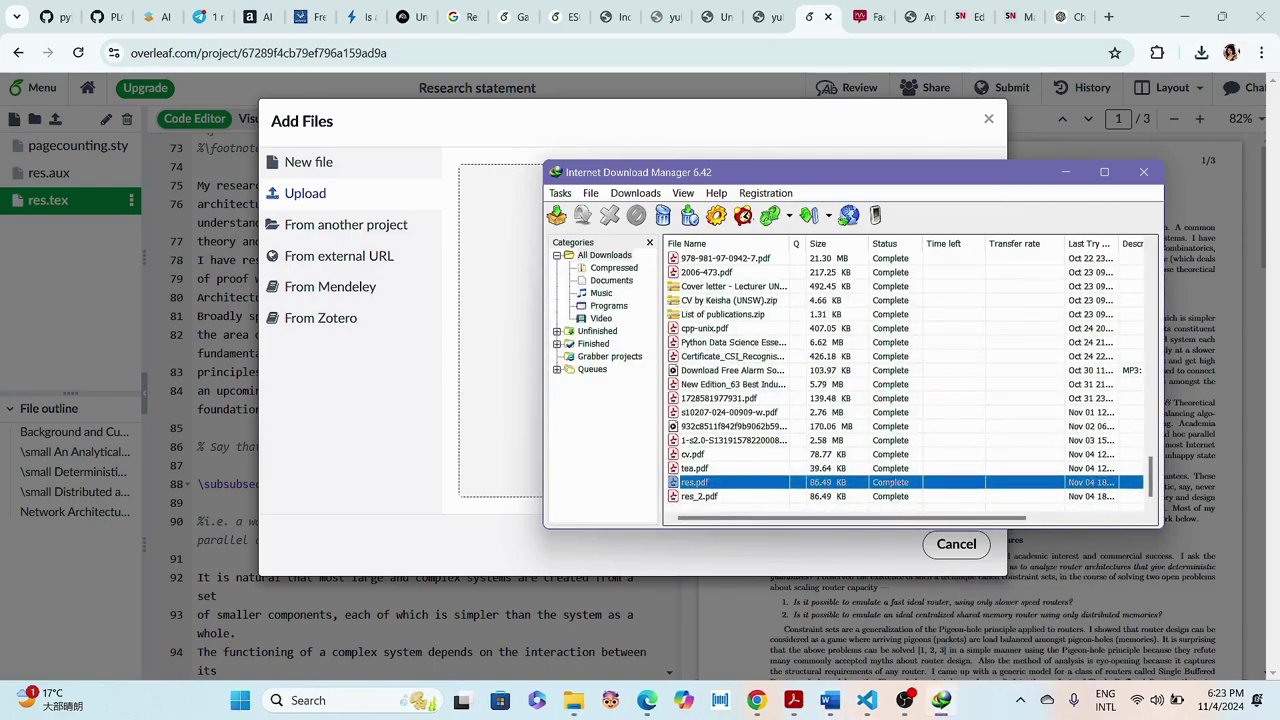
left_click(1143, 172)
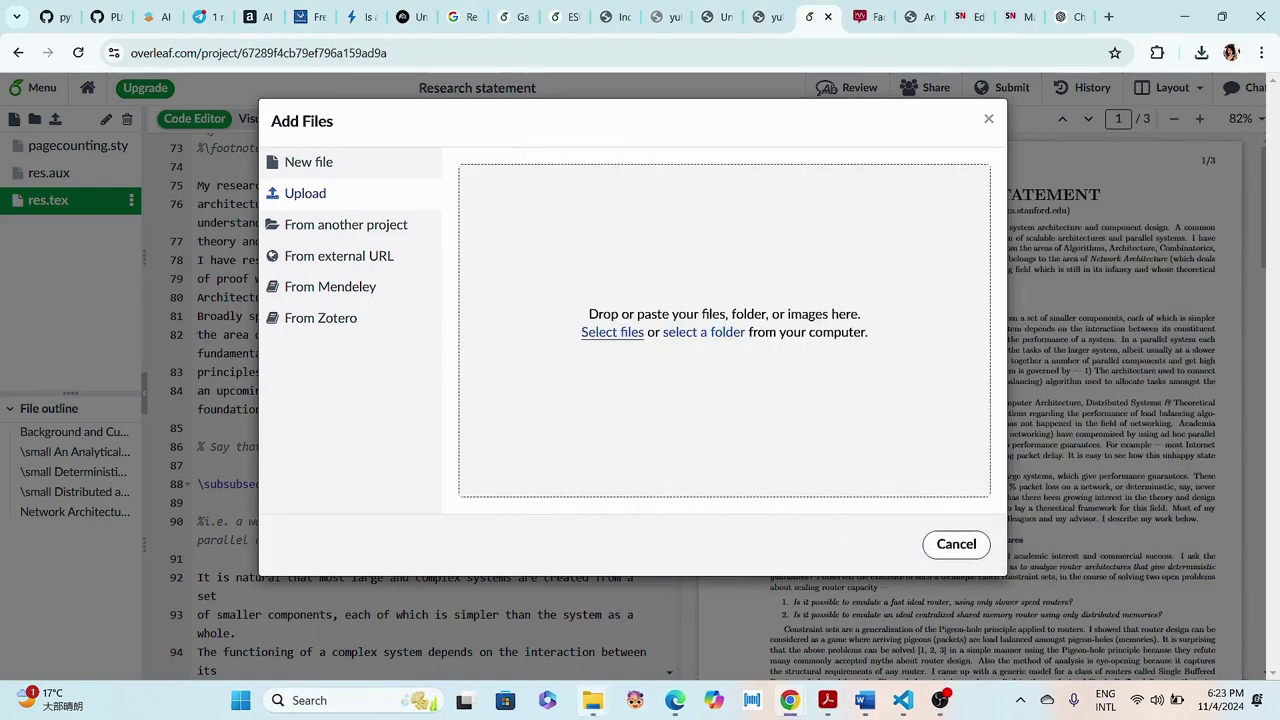
- Bring up the Downloads\Documents folder beside the upload dialog and upload res.pdf from it into the Overleaf project
mouse_move(610, 700)
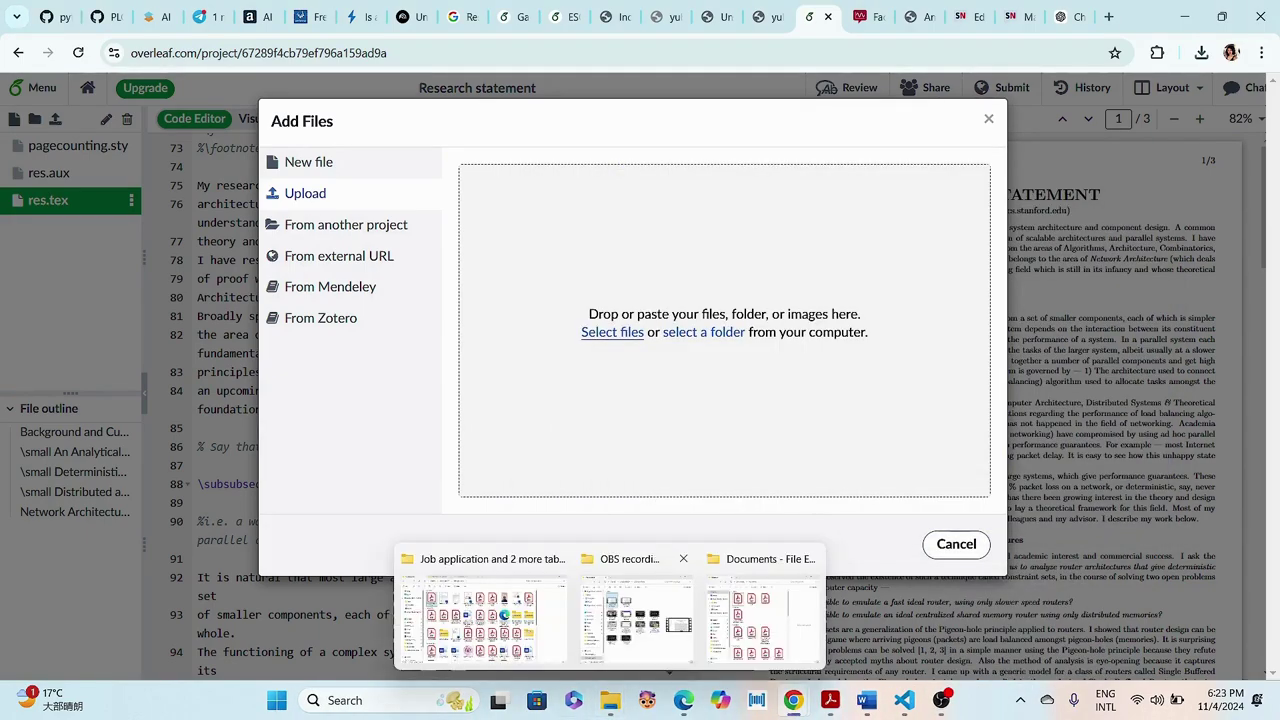
mouse_move(480, 610)
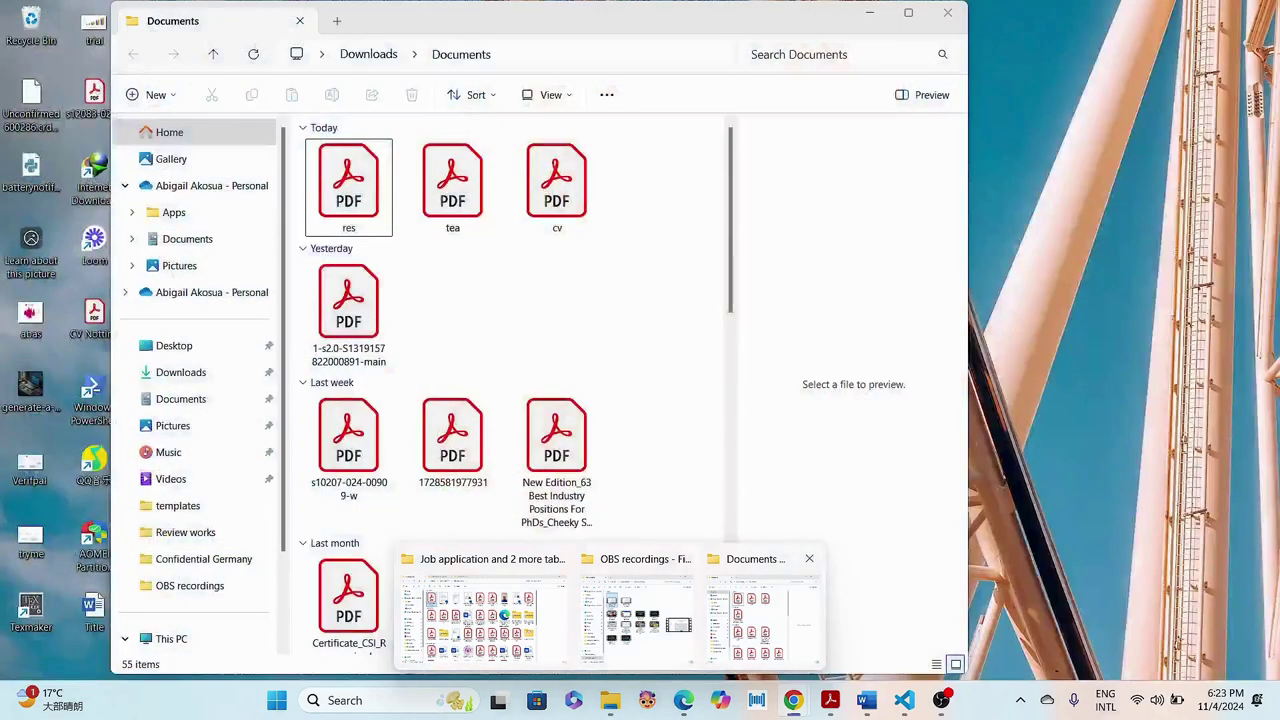
left_click(762, 615)
left_click_drag(560, 20, 246, 100)
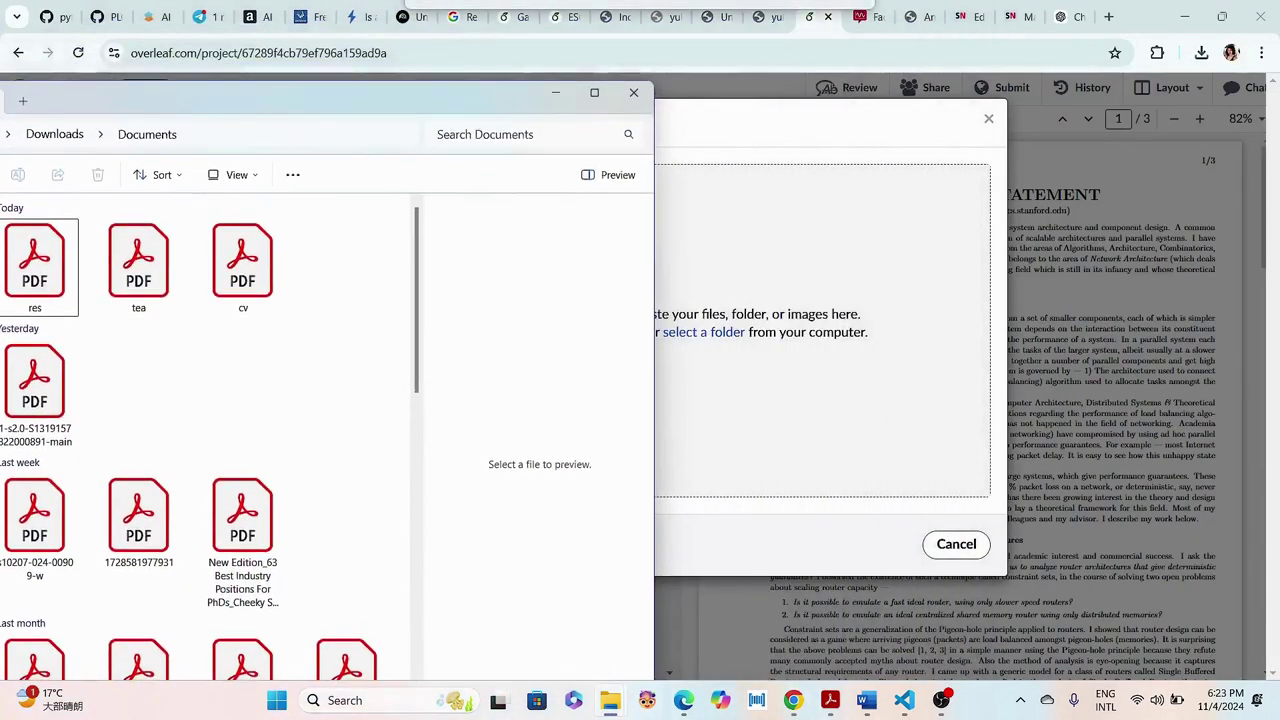
left_click_drag(34, 260, 724, 330)
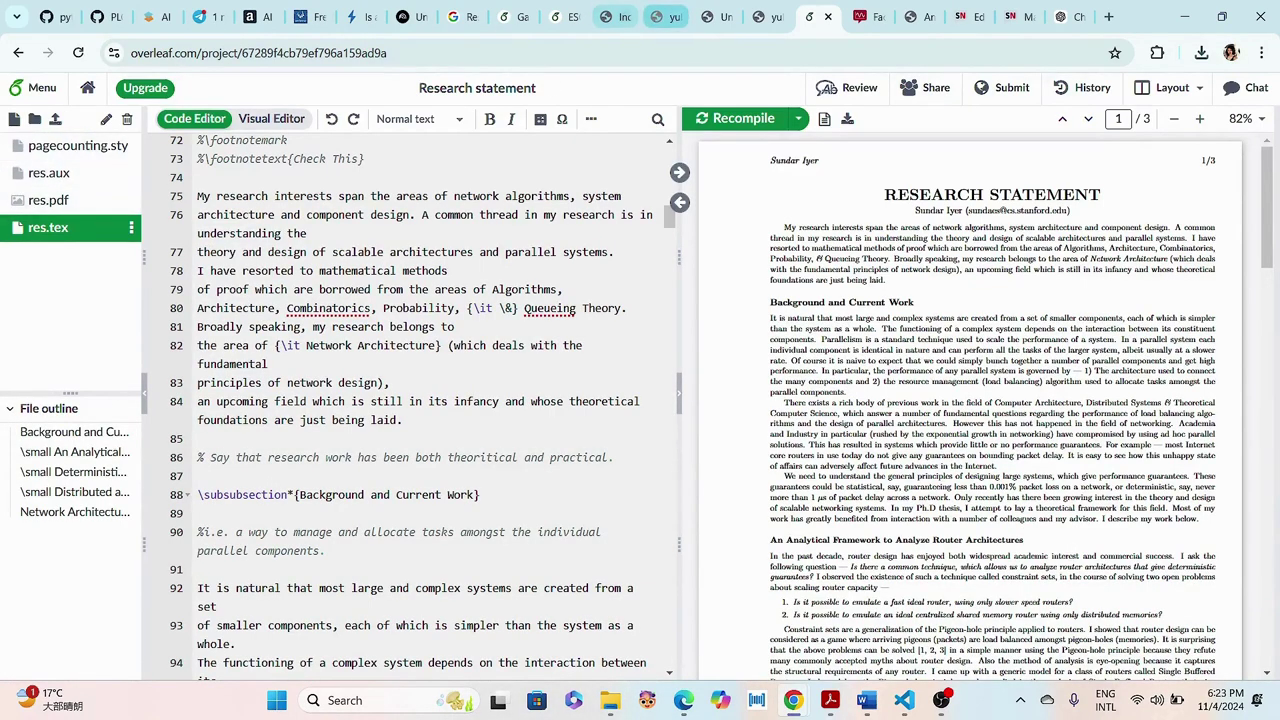
left_click(614, 17)
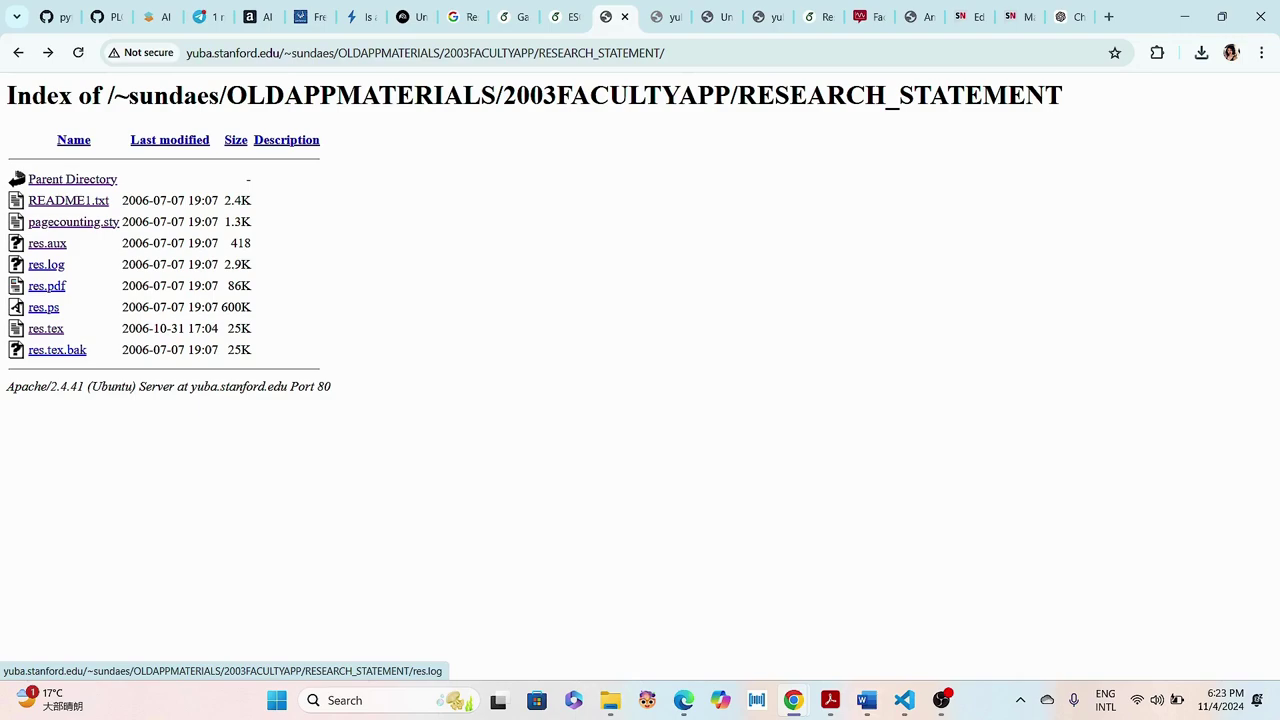
right_click(44, 309)
left_click(100, 327)
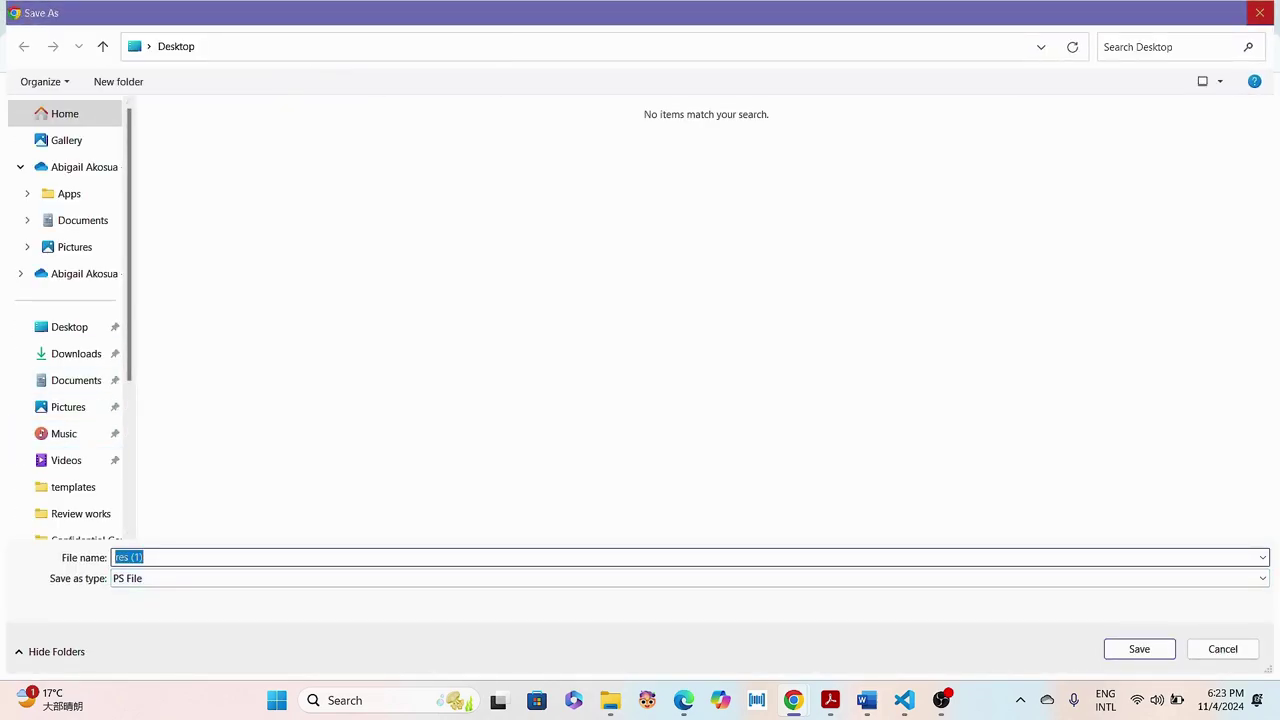
left_click(1259, 12)
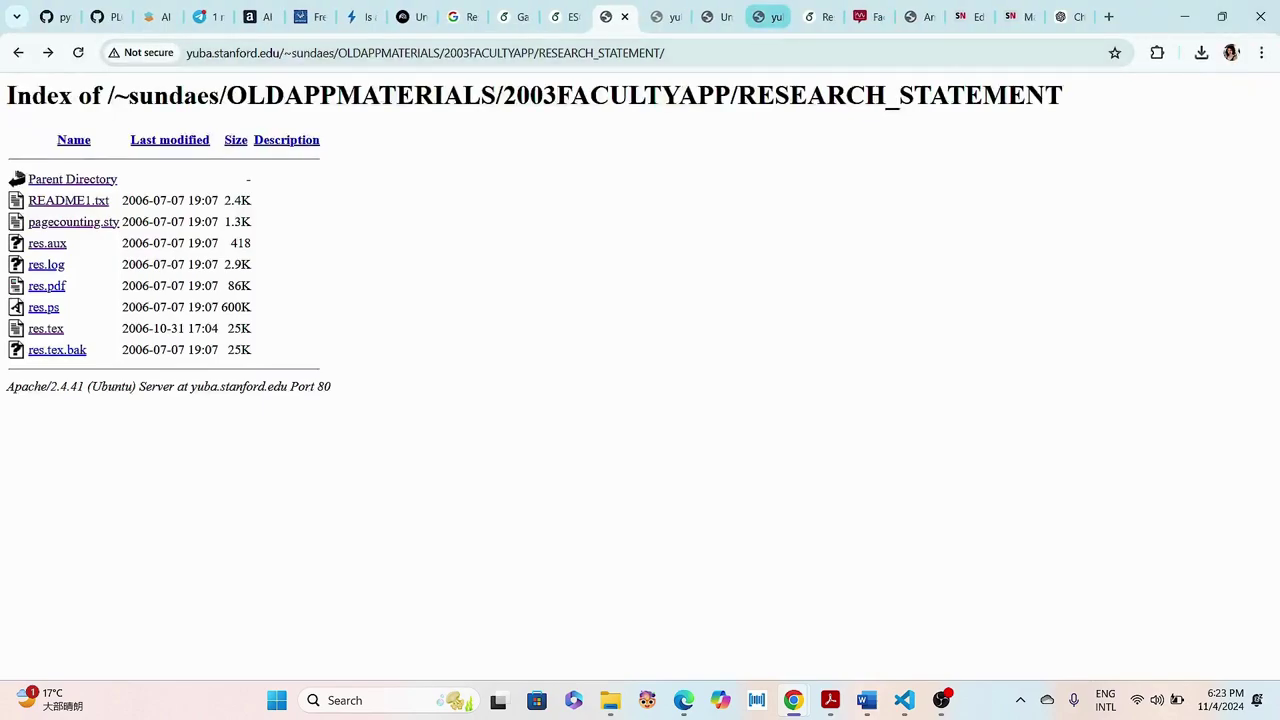
- Upload the downloaded res.ps file from Local Disk (D:) into the Research statement project in Overleaf
left_click(818, 16)
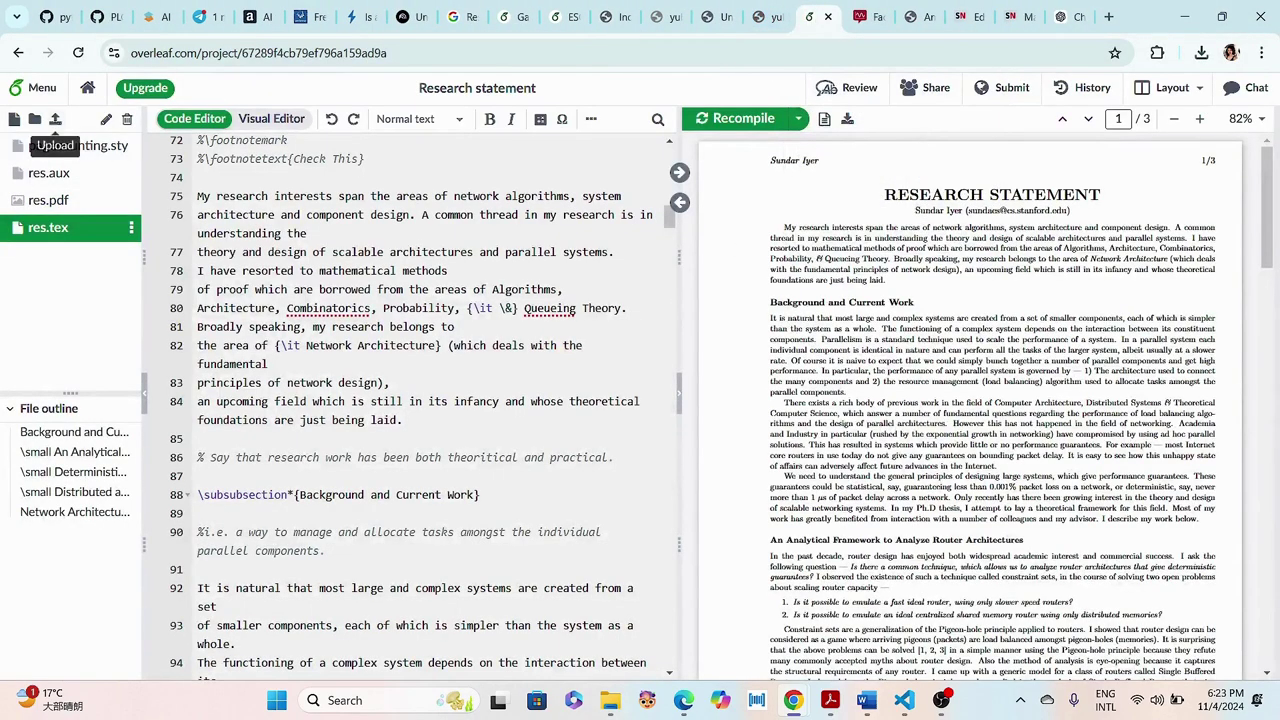
left_click(55, 118)
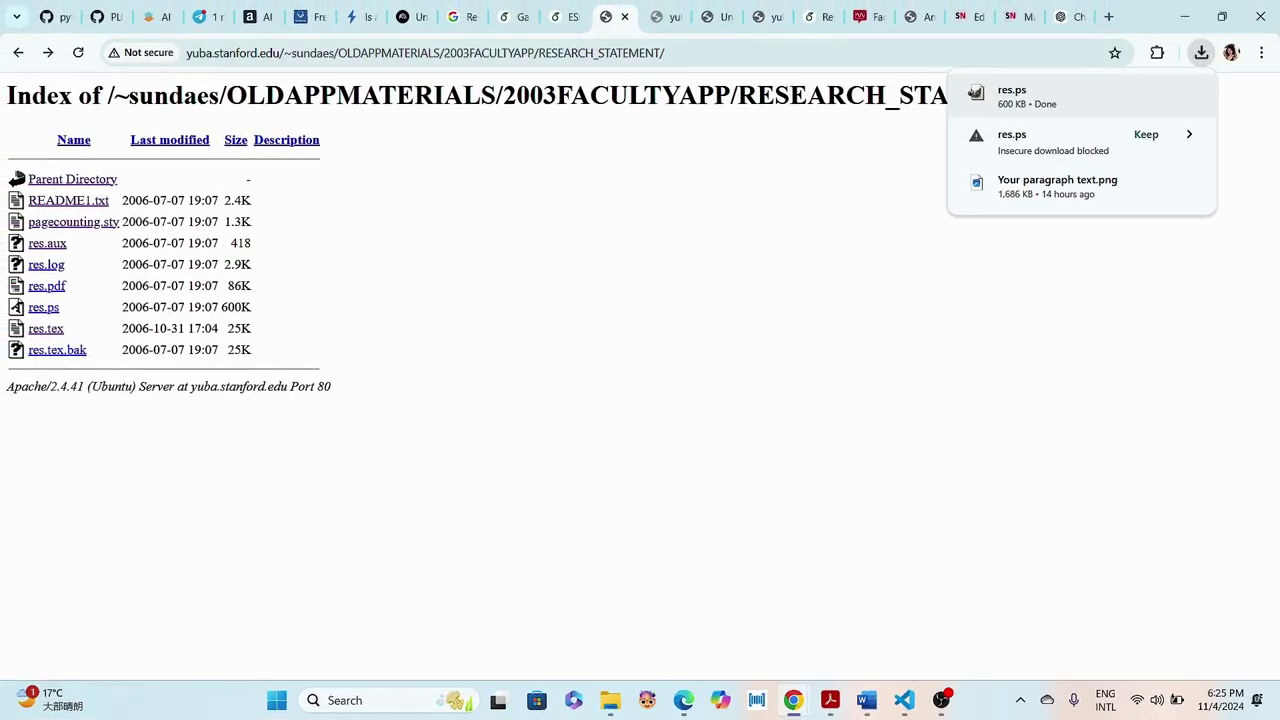
left_click(716, 16)
left_click(815, 16)
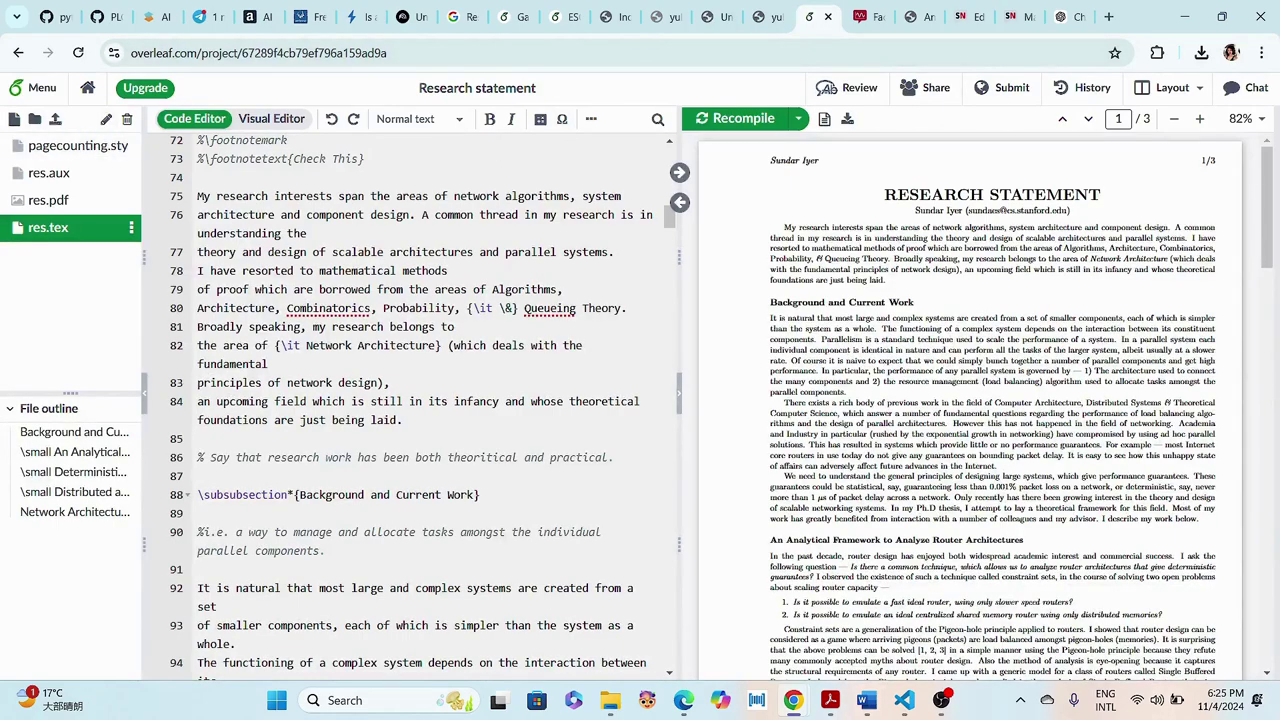
left_click(55, 119)
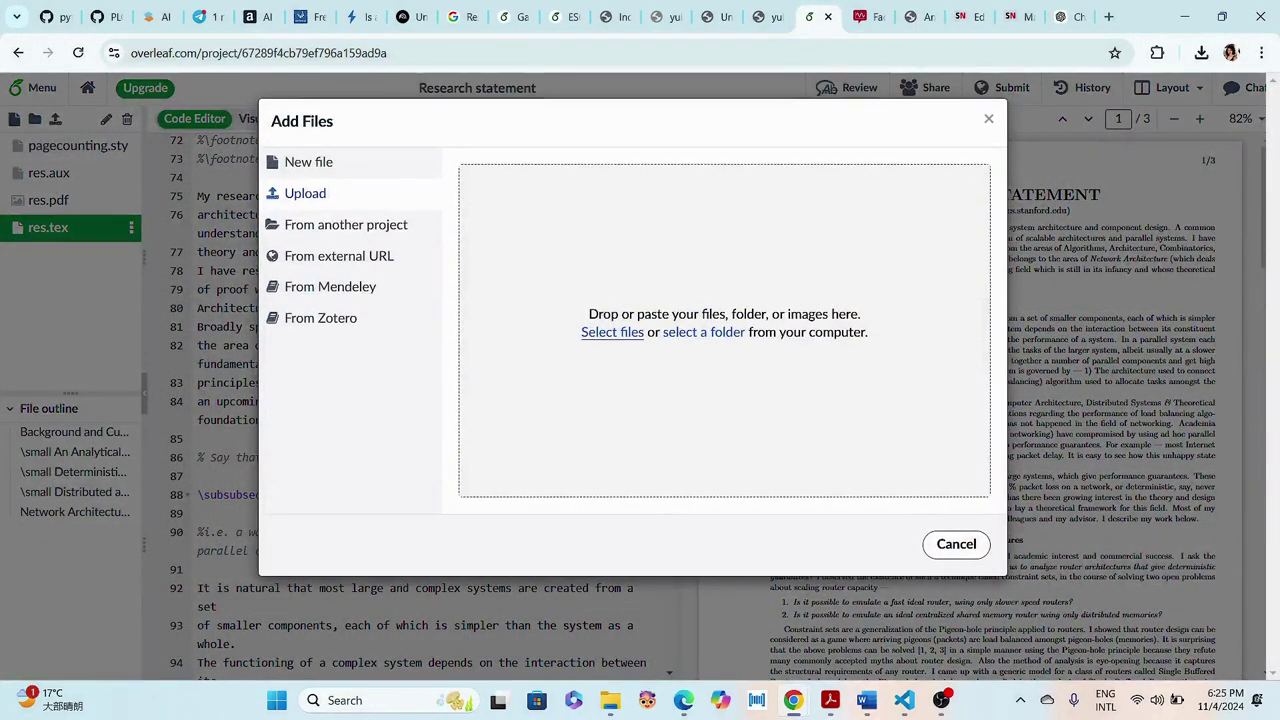
left_click(612, 332)
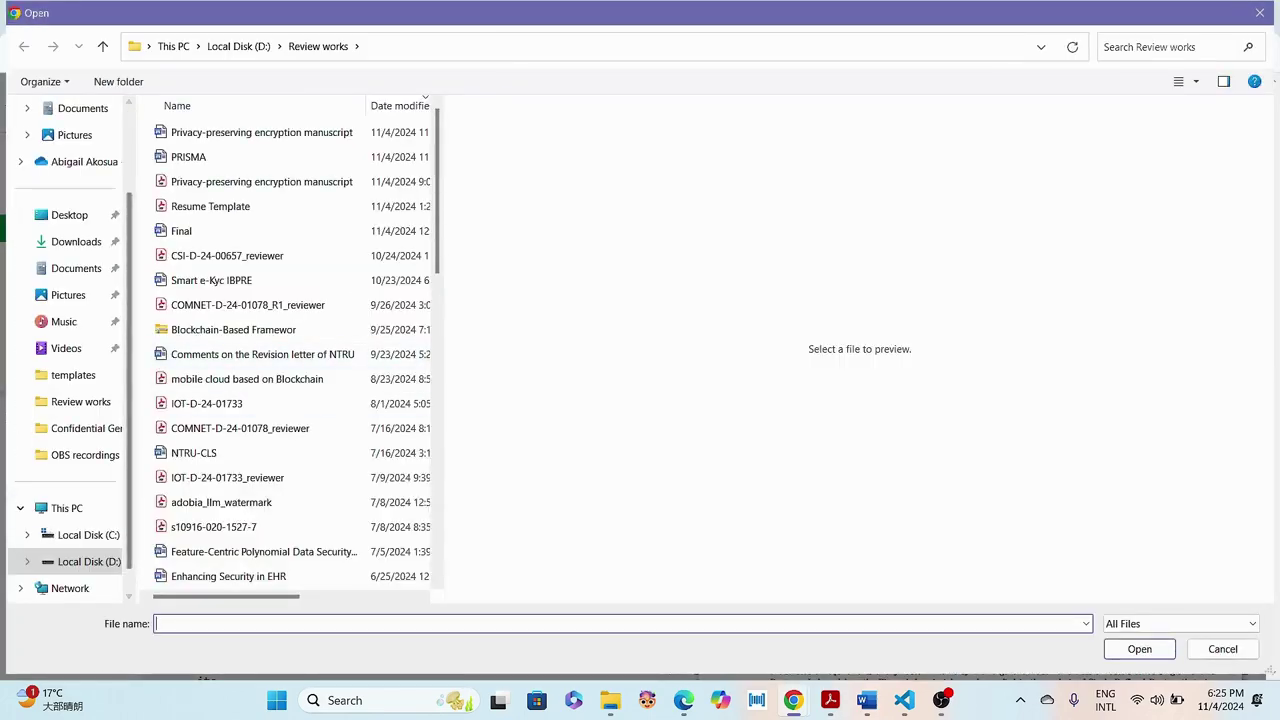
left_click(88, 561)
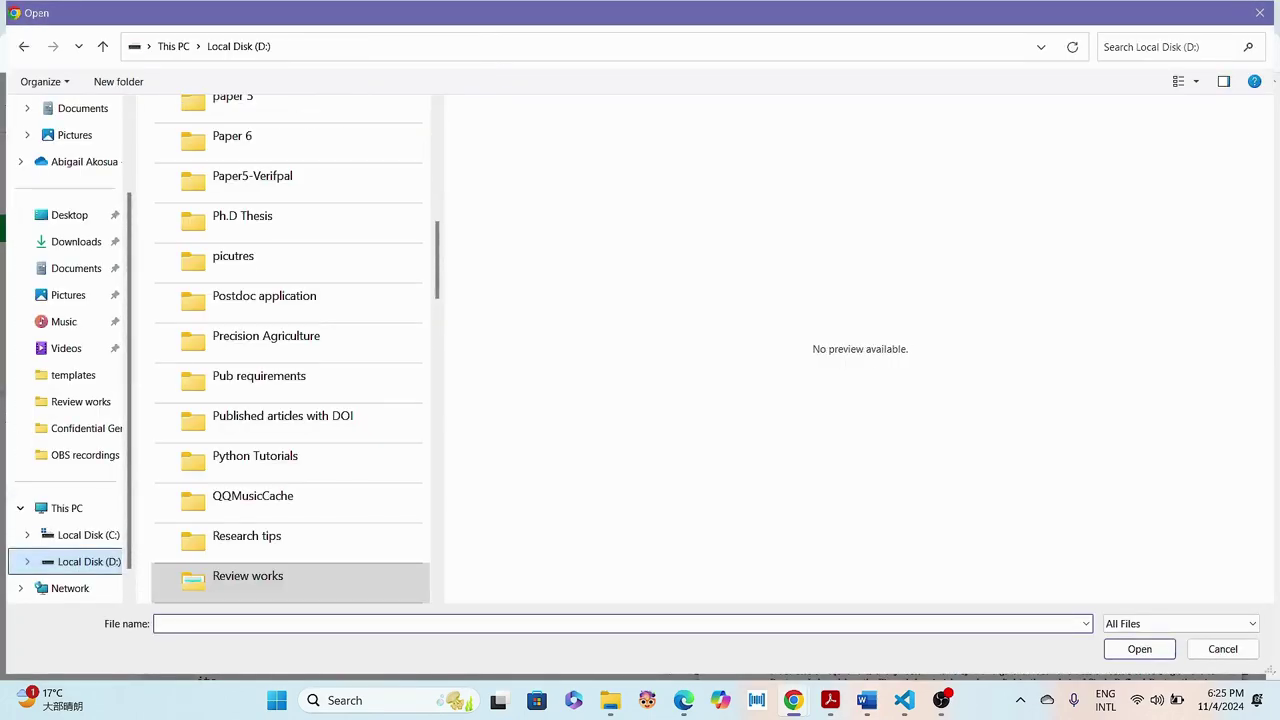
scroll(288, 348, "up", 6)
scroll(288, 348, "down", 20)
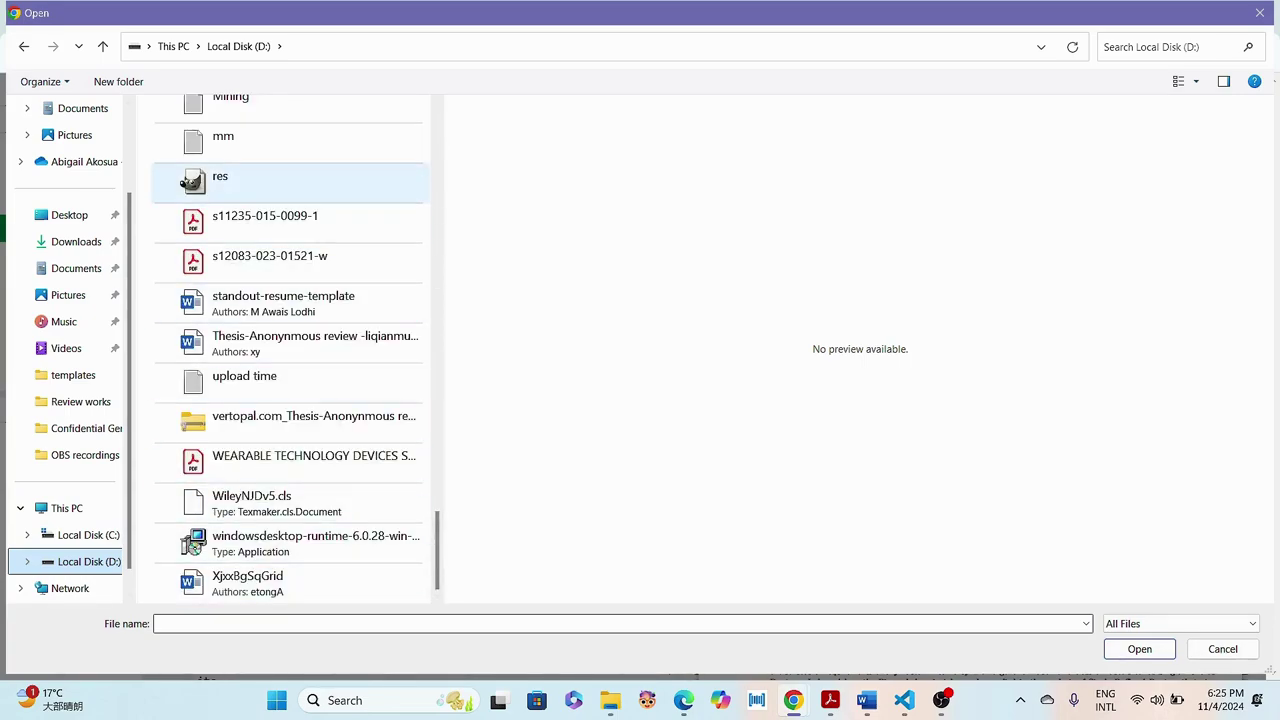
left_click(288, 182)
left_click(1138, 649)
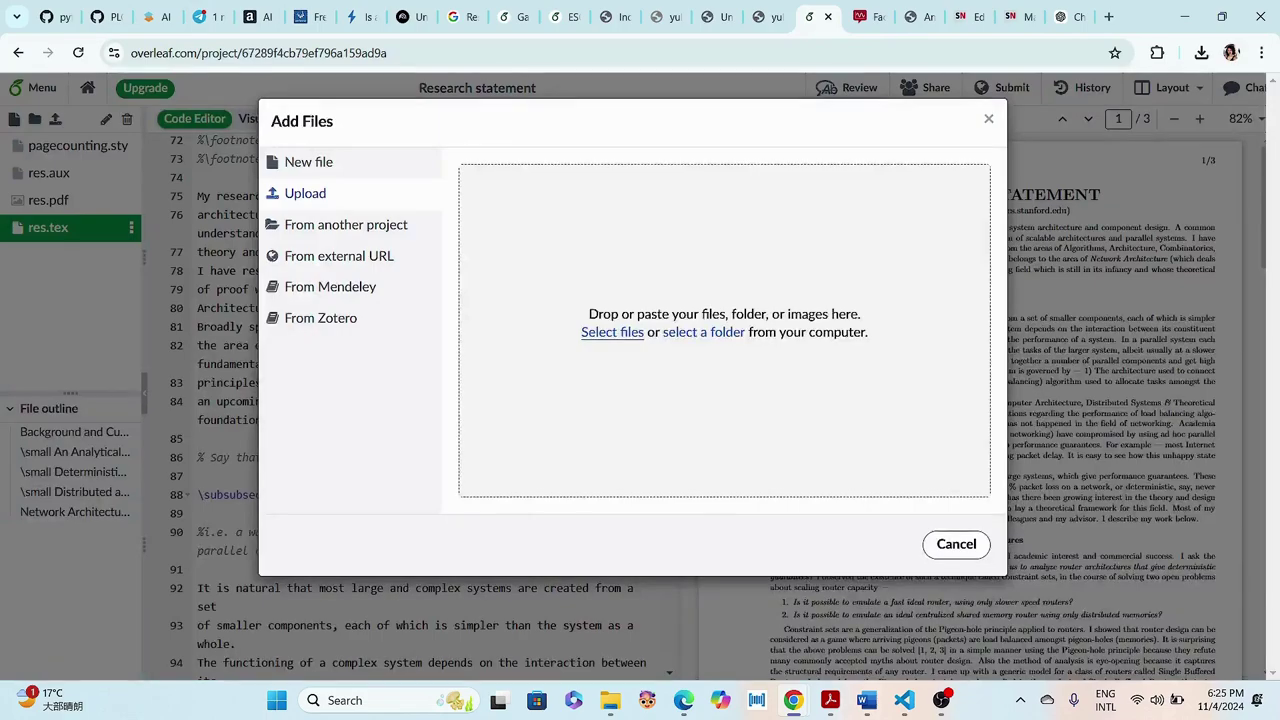
- Download res.tex.bak from the Stanford RESEARCH_STATEMENT directory to Local Disk (D:), keeping the file despite the insecure download block
left_click(630, 16)
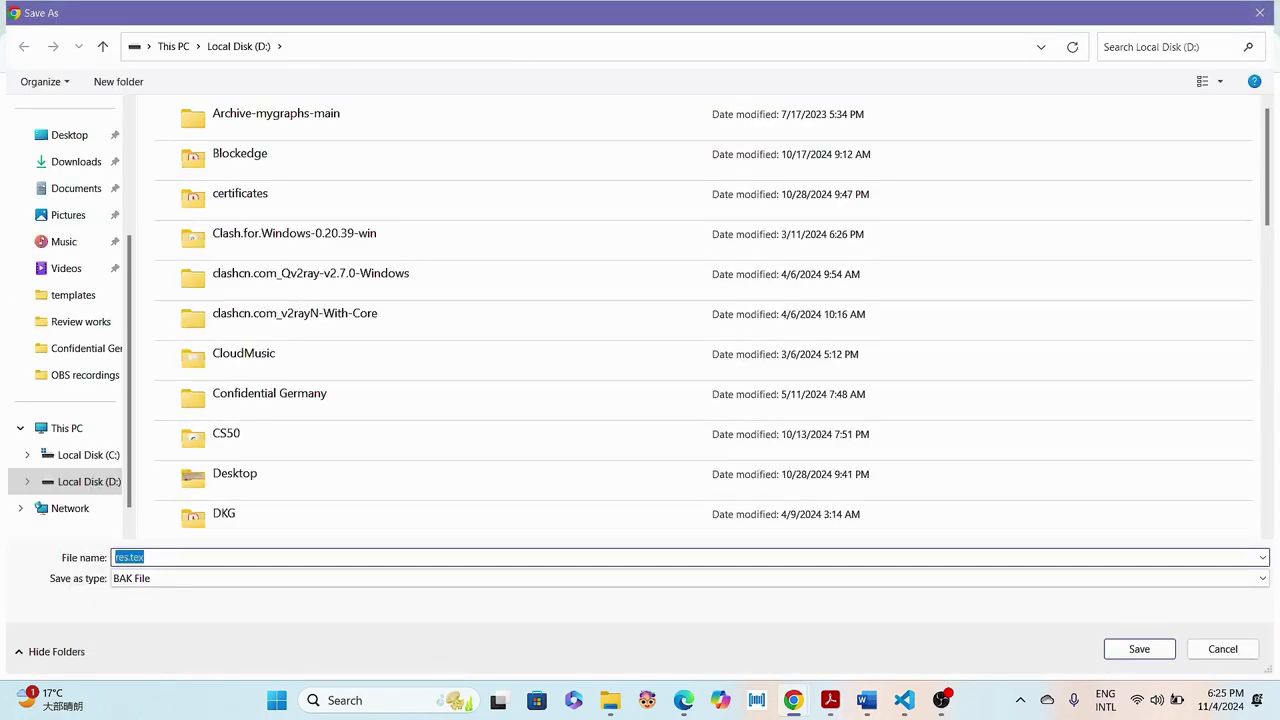
left_click(1139, 649)
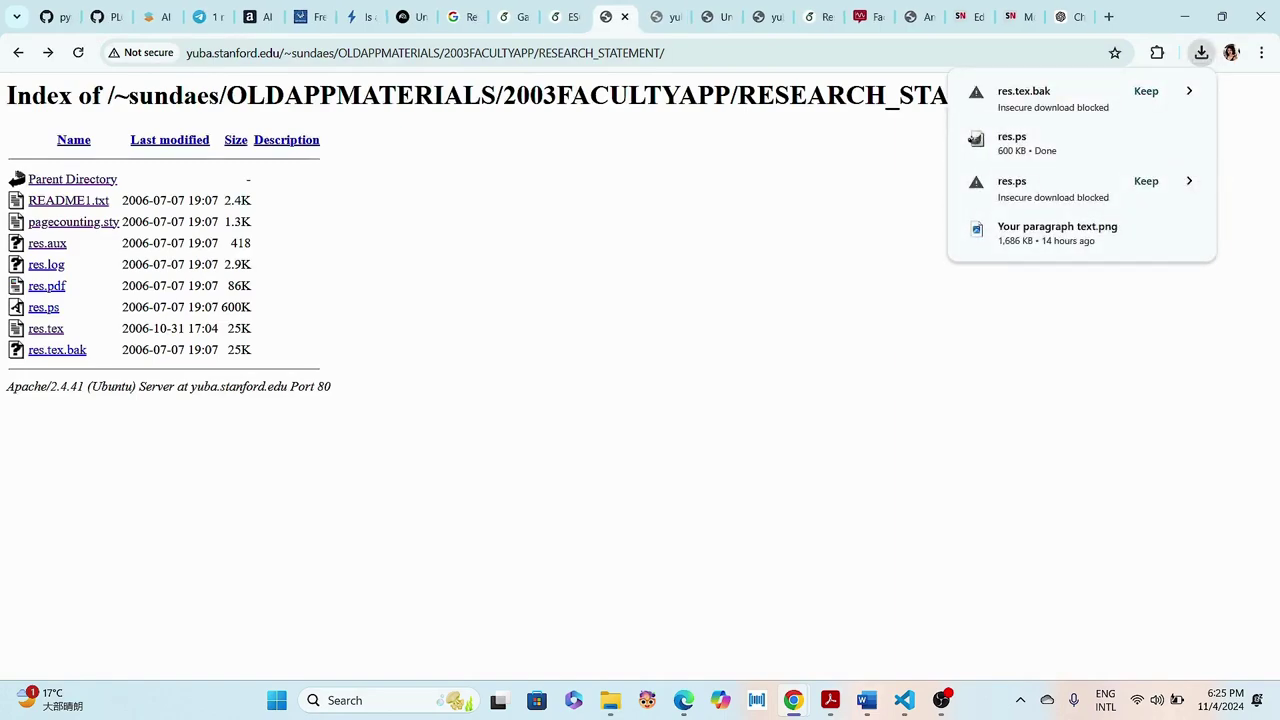
left_click(1146, 91)
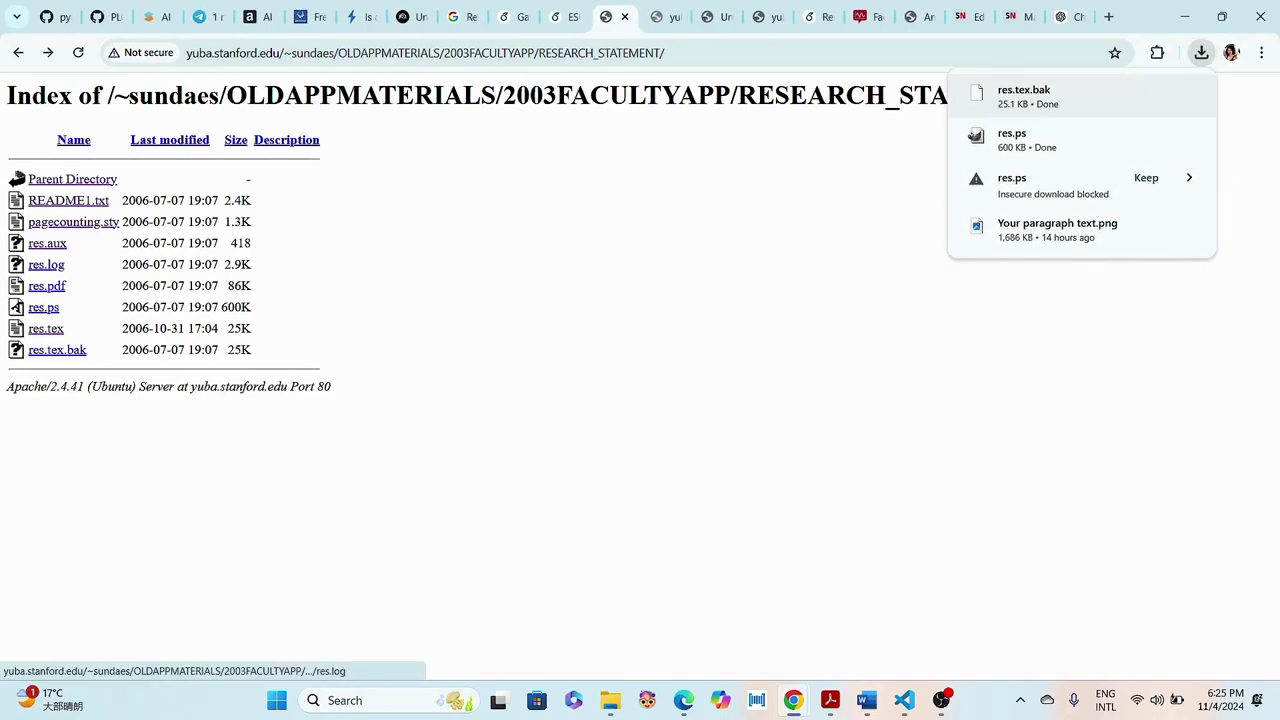
- Open res.log from the Stanford directory in its own tab, copy its entire text and return to the directory listing
left_click(46, 264)
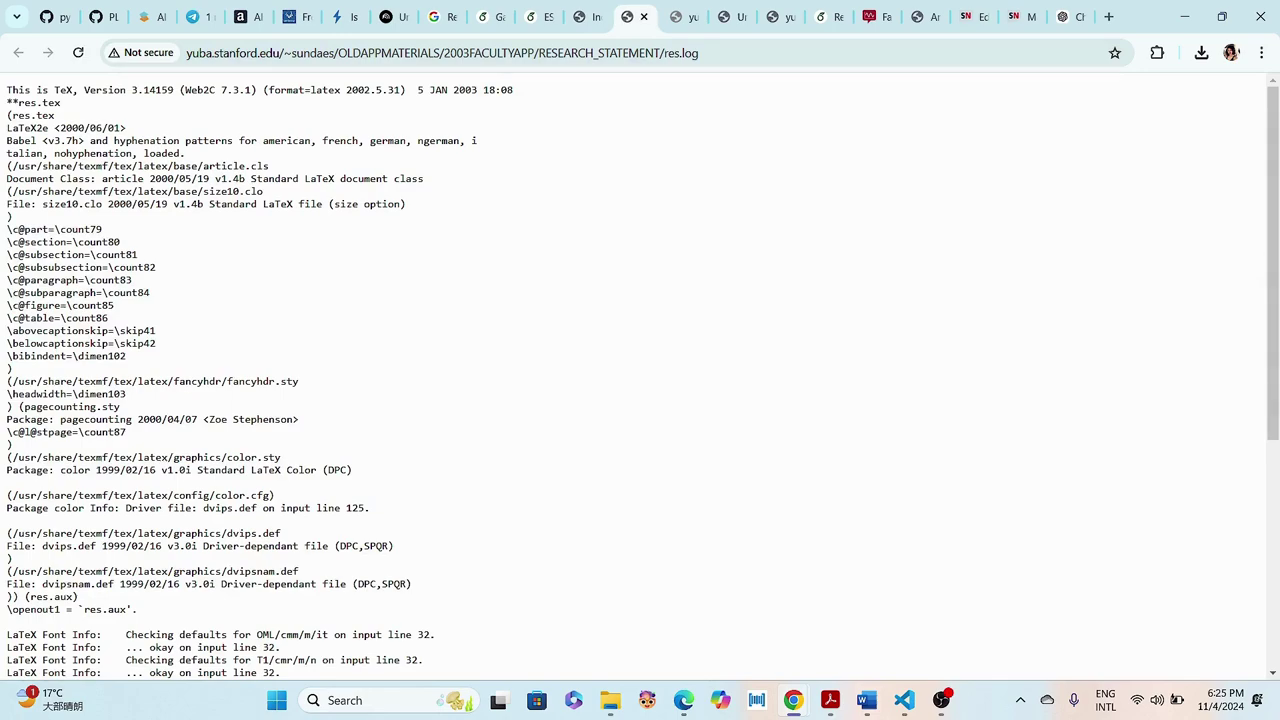
key("ctrl+a")
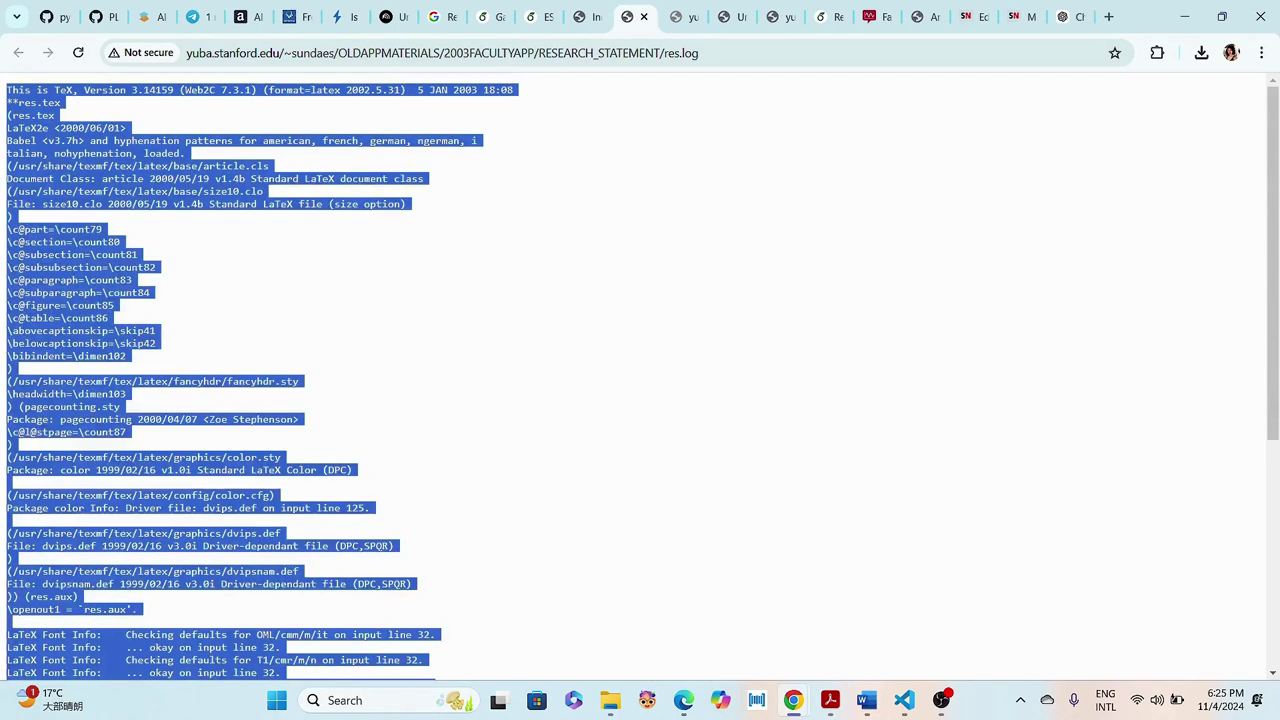
left_click(226, 212)
left_click(585, 16)
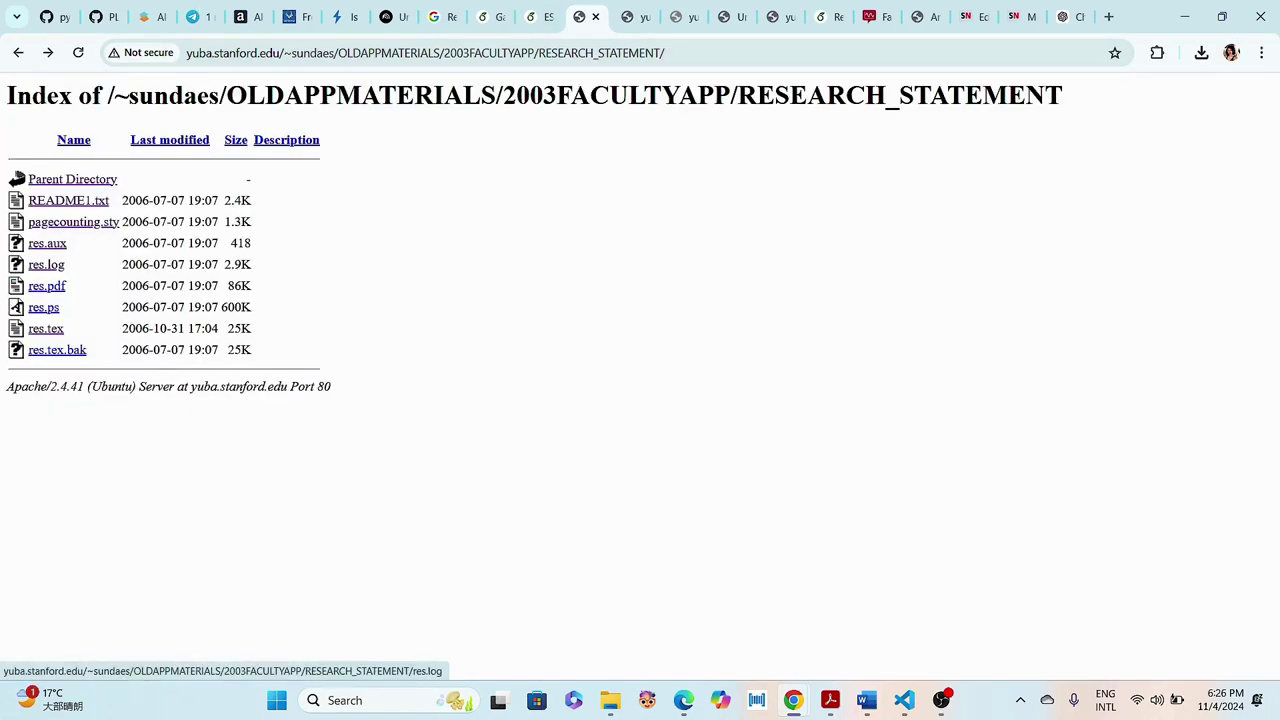
- Upload res.tex.bak from Local Disk (D:) into the Research statement project in Overleaf
left_click(828, 16)
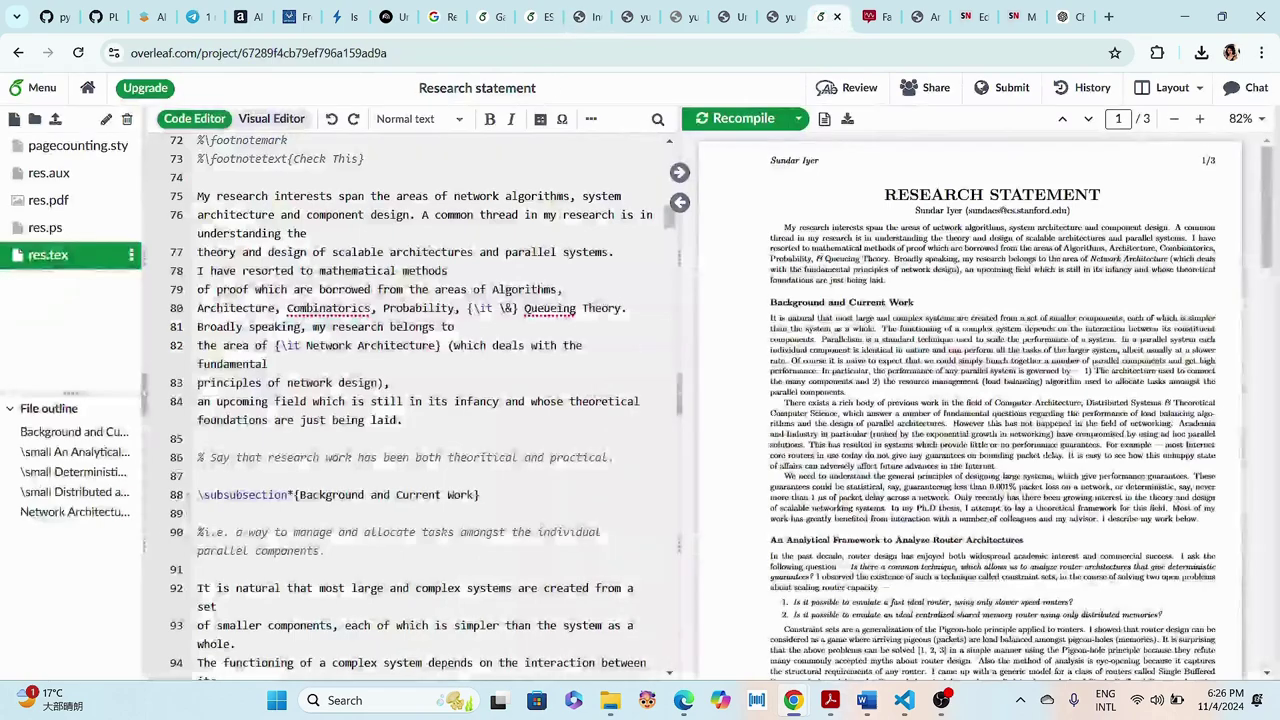
left_click(57, 121)
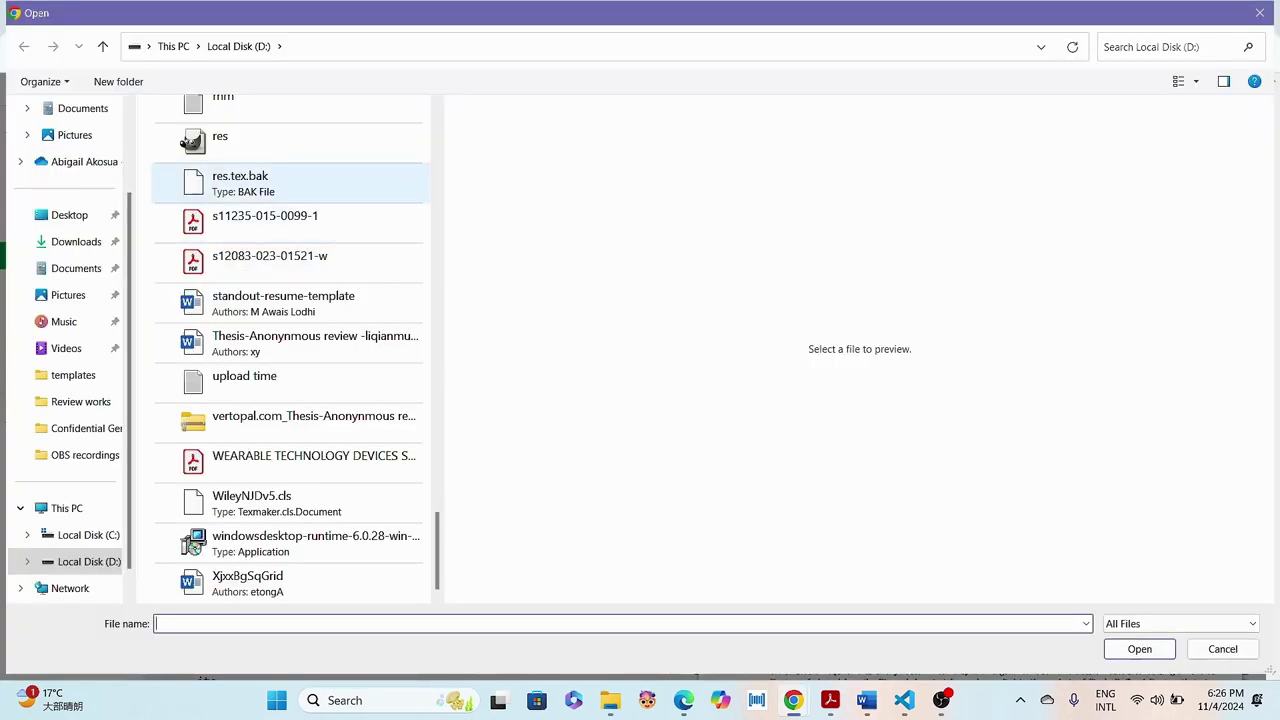
left_click(290, 183)
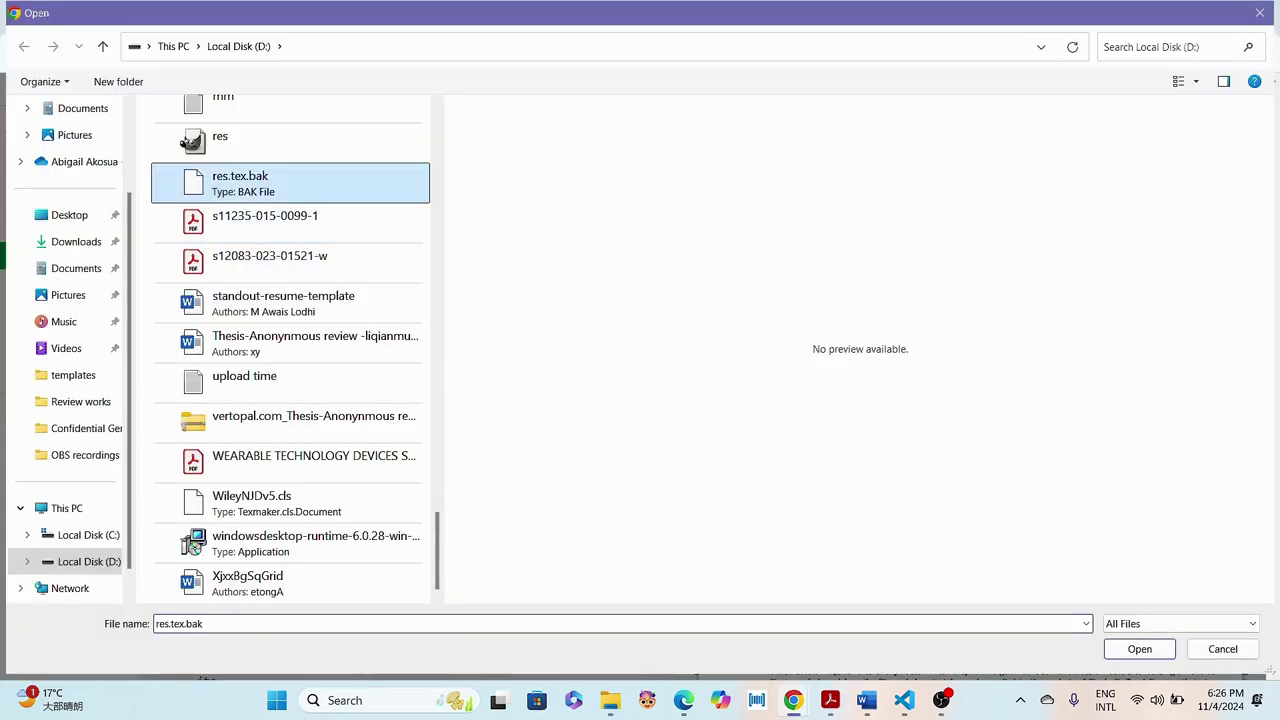
key("Return")
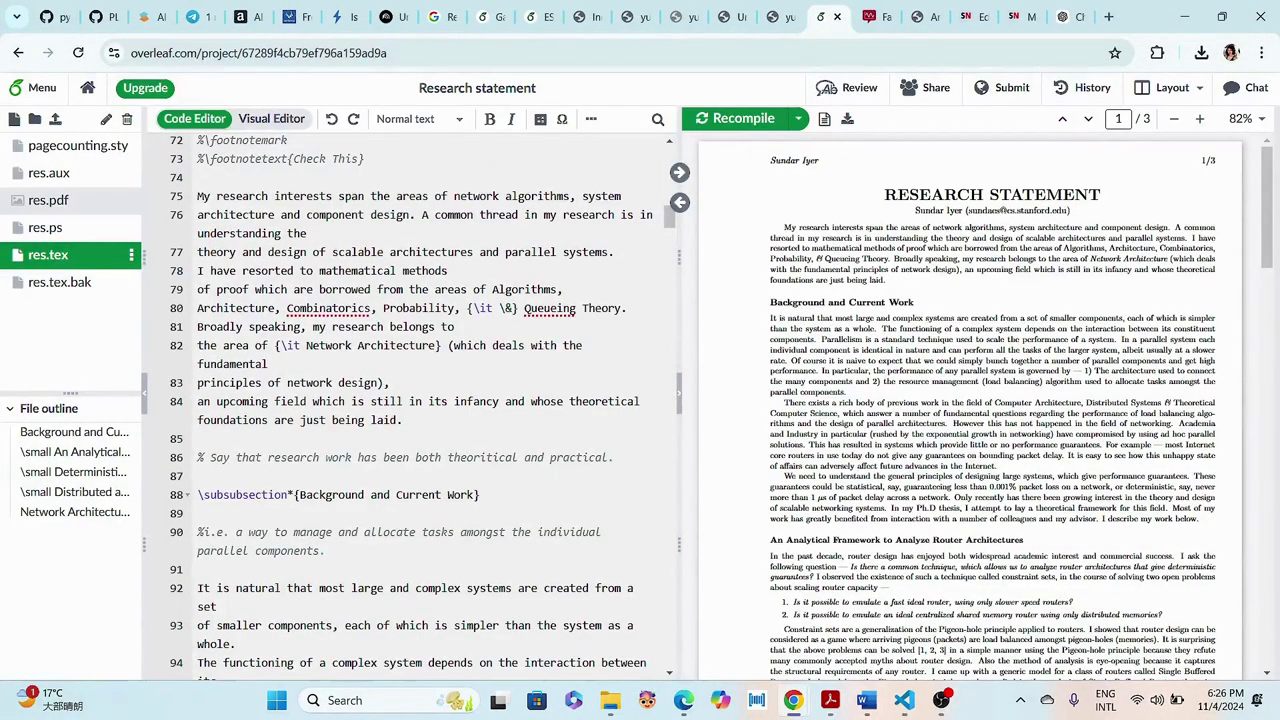
- Create a new file named res.log in the Research statement project and paste the copied log text into it
left_click(14, 119)
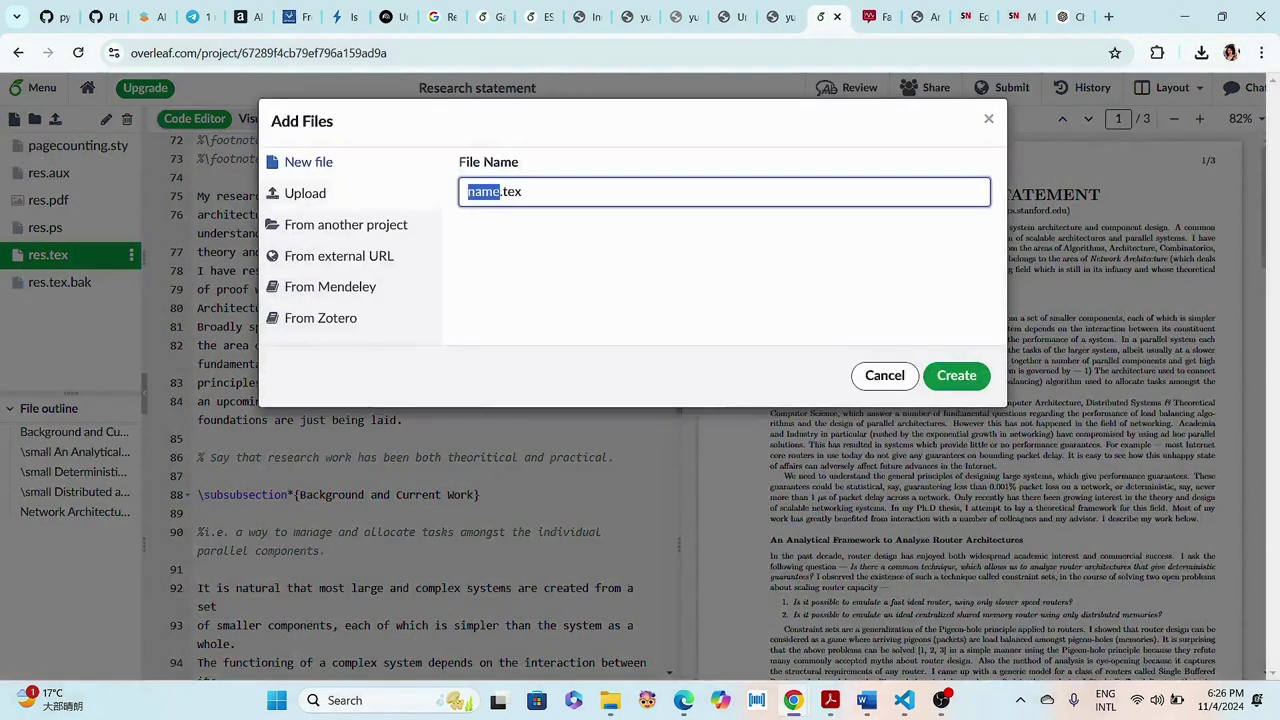
left_click(636, 16)
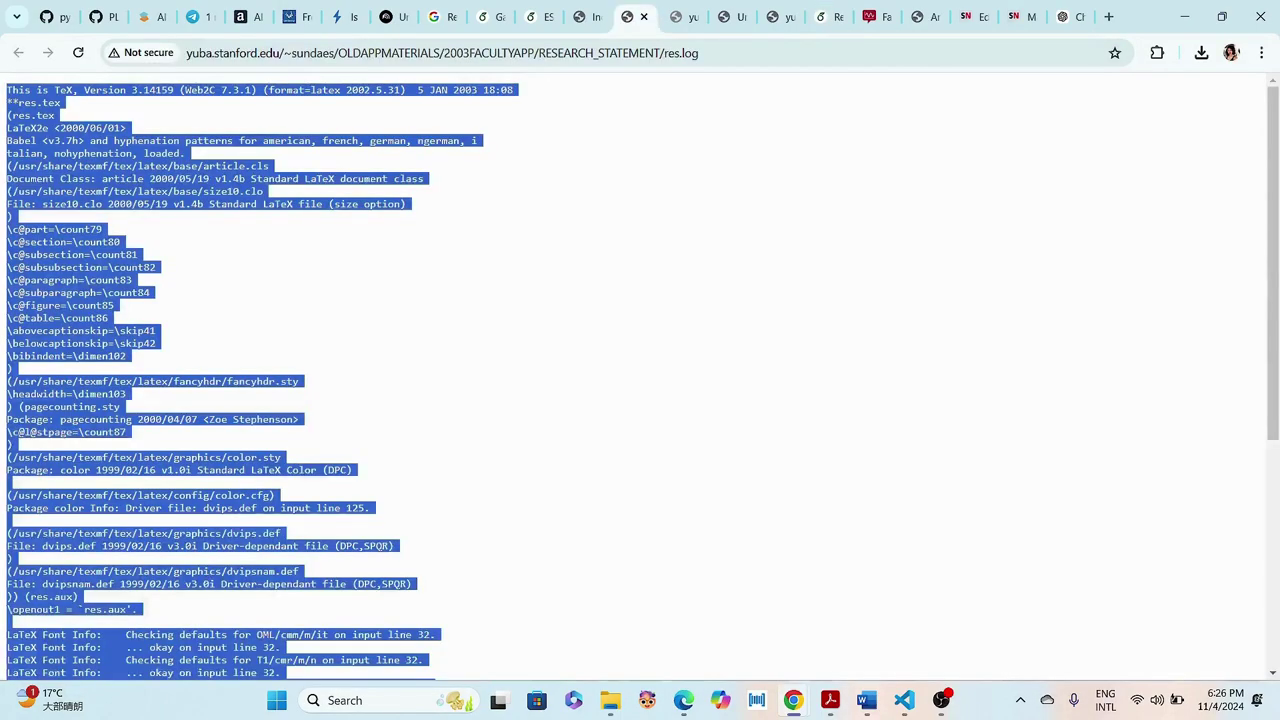
left_click(585, 16)
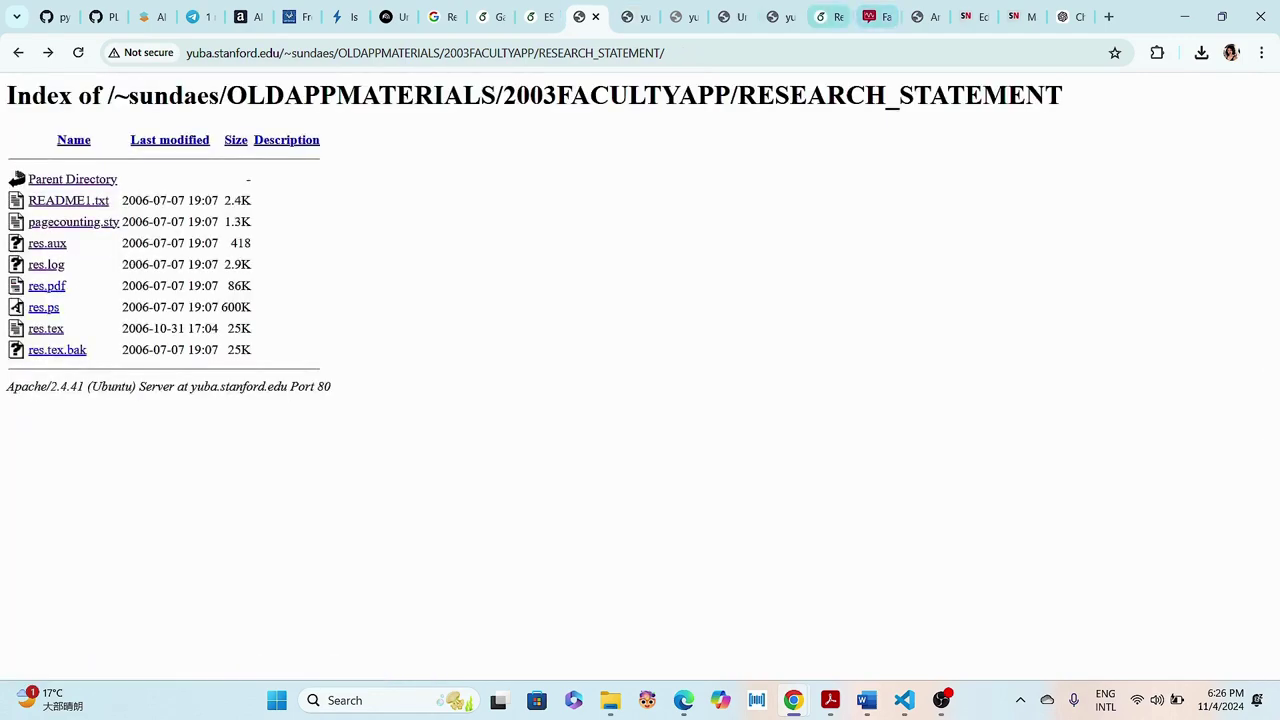
left_click(826, 16)
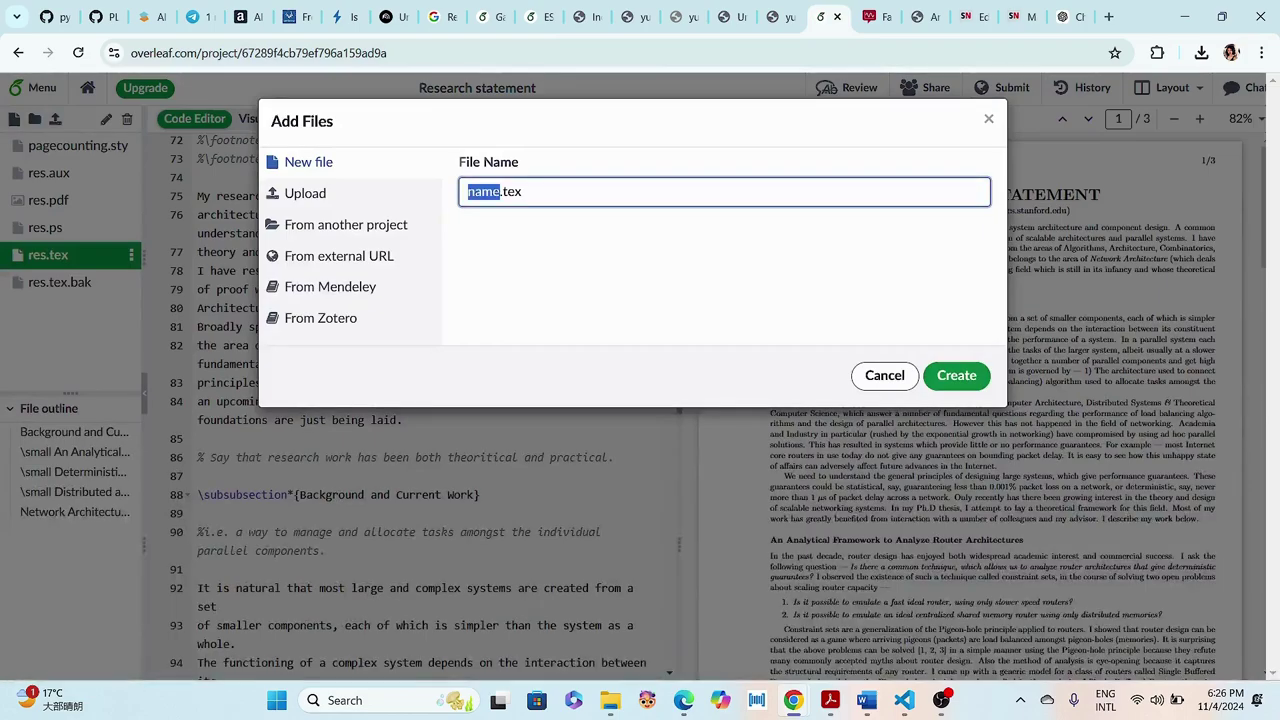
key("ctrl+a")
type("res")
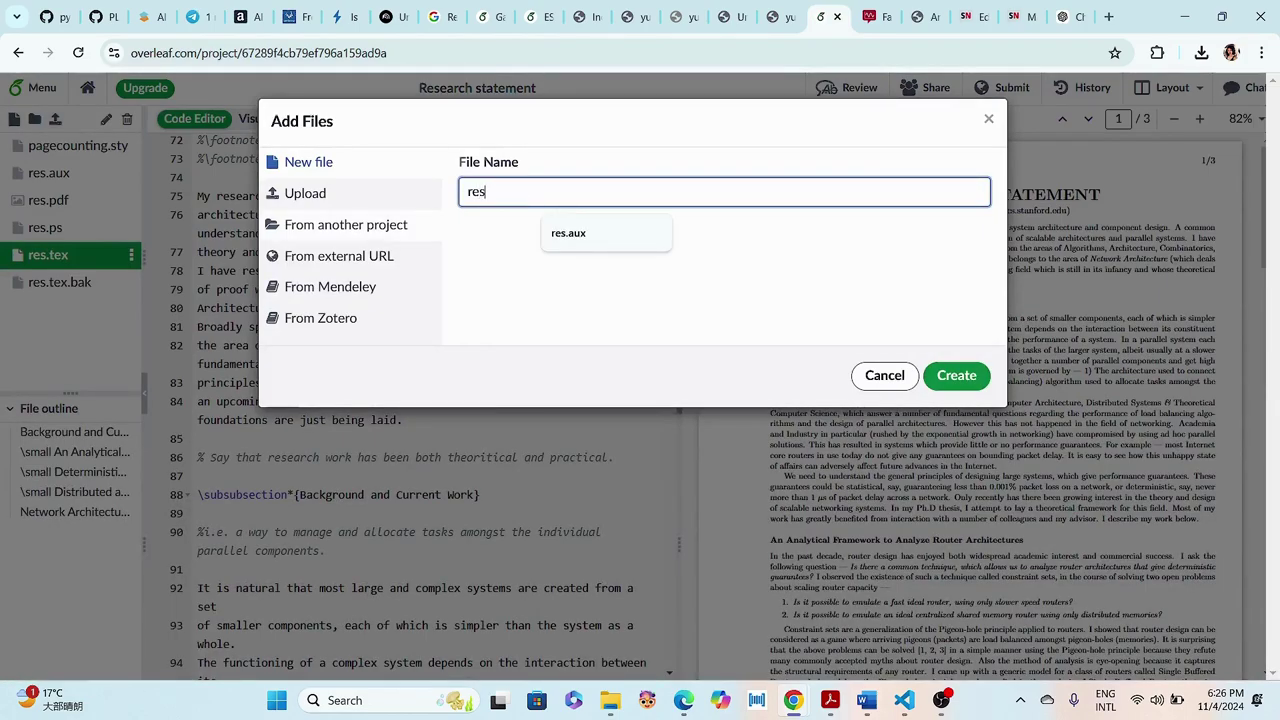
type(".log")
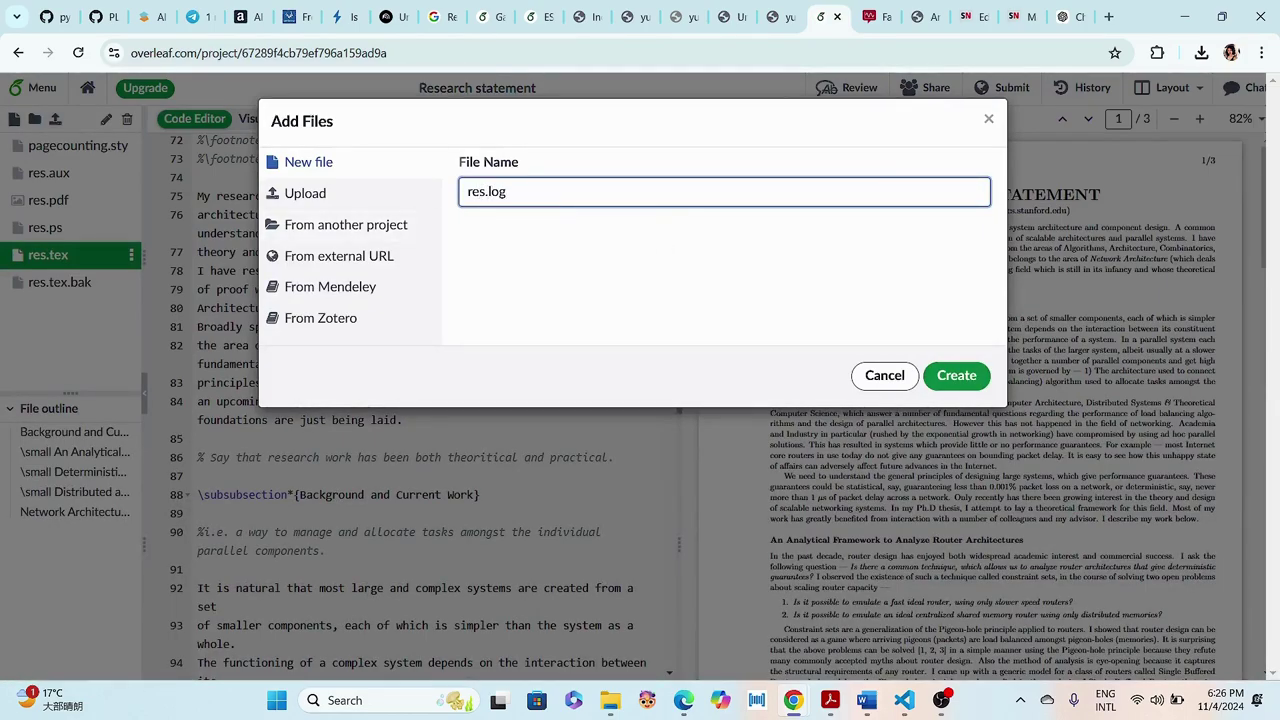
left_click(956, 375)
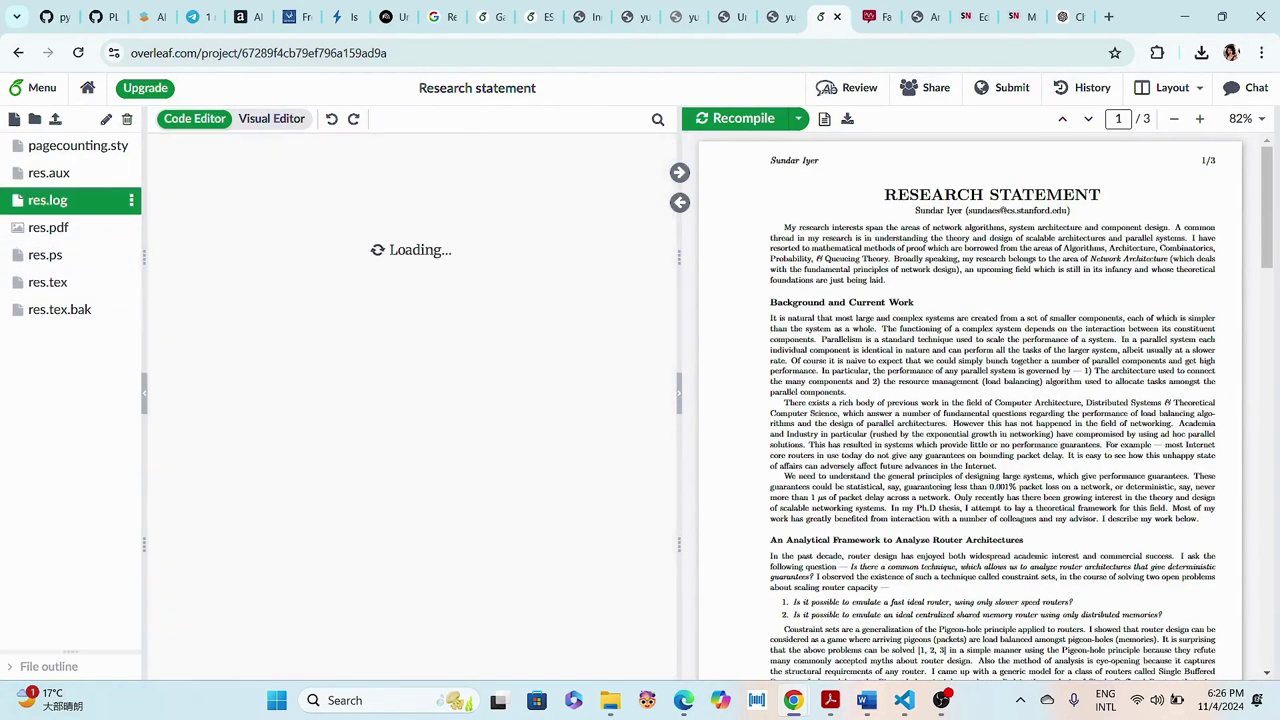
key("ctrl+v")
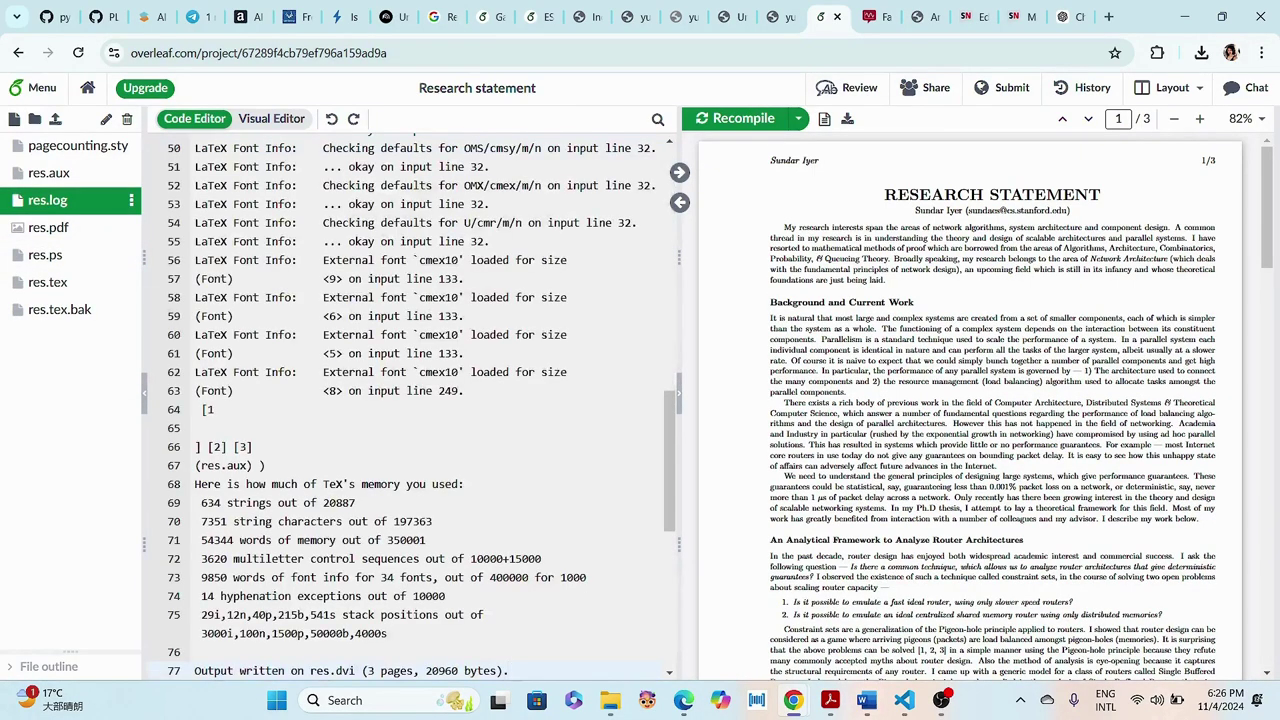
- Open res.tex in the Research statement project and recompile the document
left_click(47, 282)
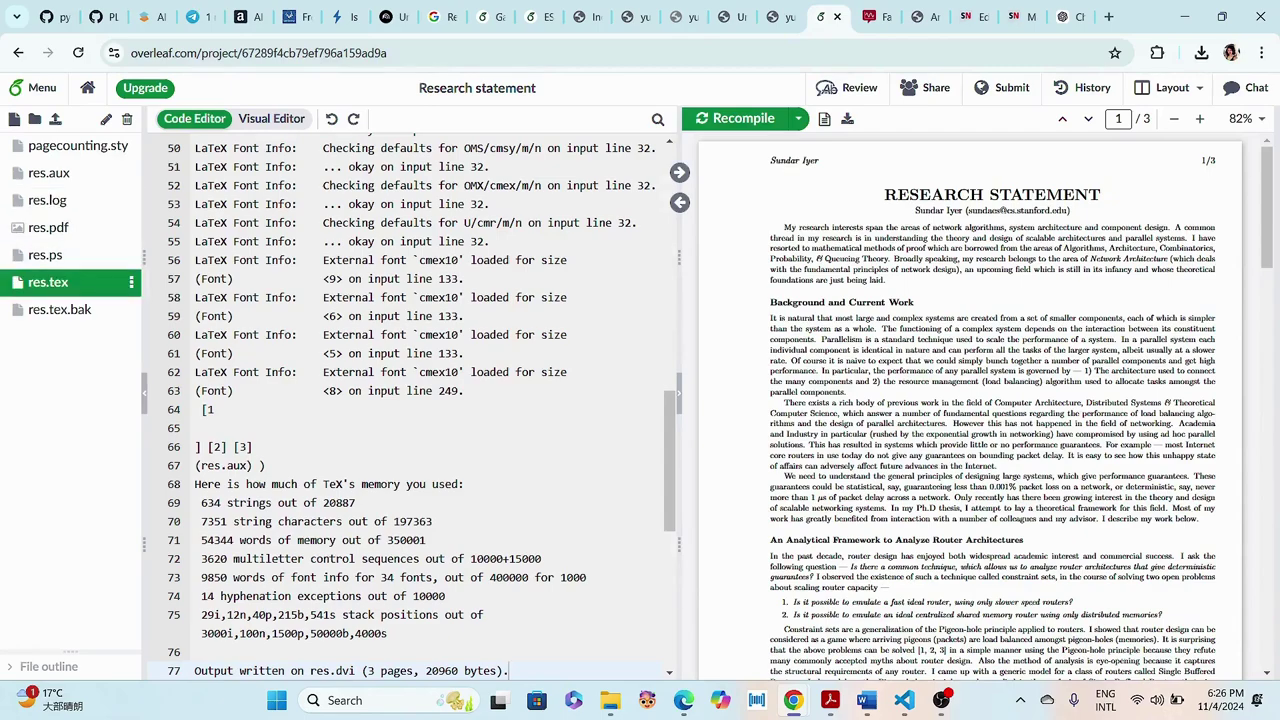
left_click(743, 118)
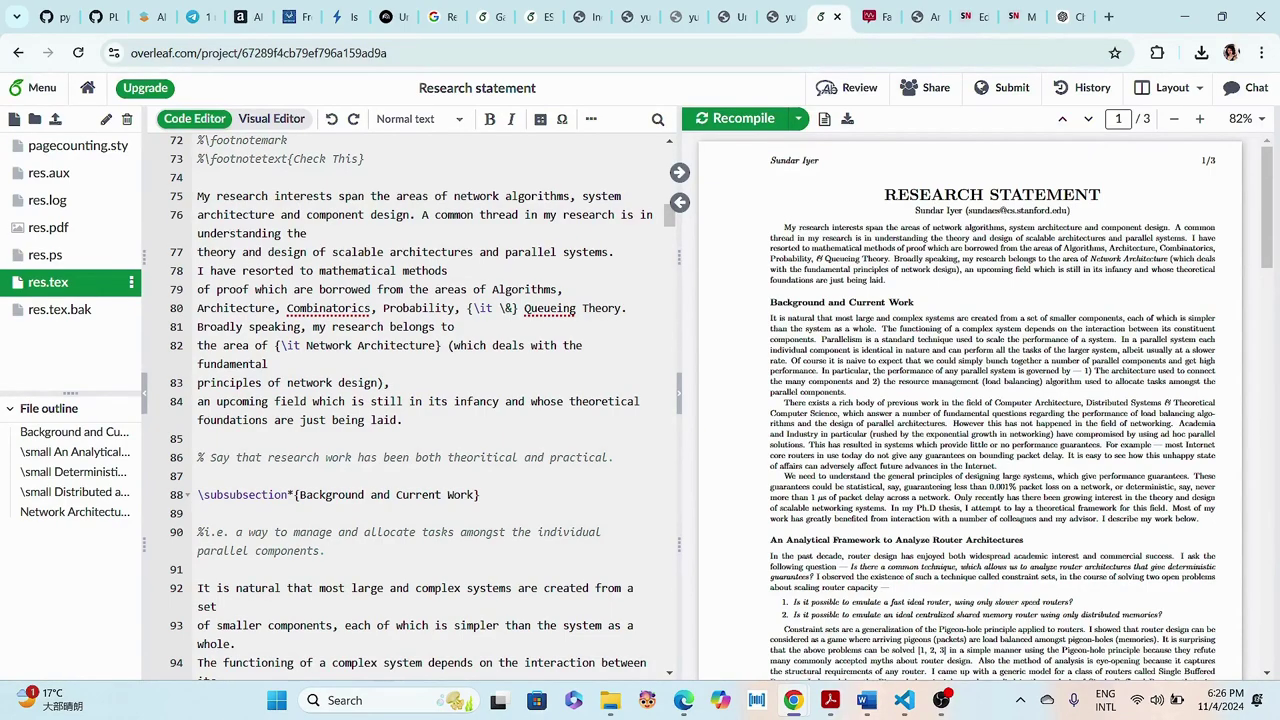
scroll(970, 410, "down", 3)
scroll(970, 410, "up", 3)
- Copy the paragraph under "Introduction to the research" from the ESO Phase1 Scientific Rationale Template project
left_click(540, 16)
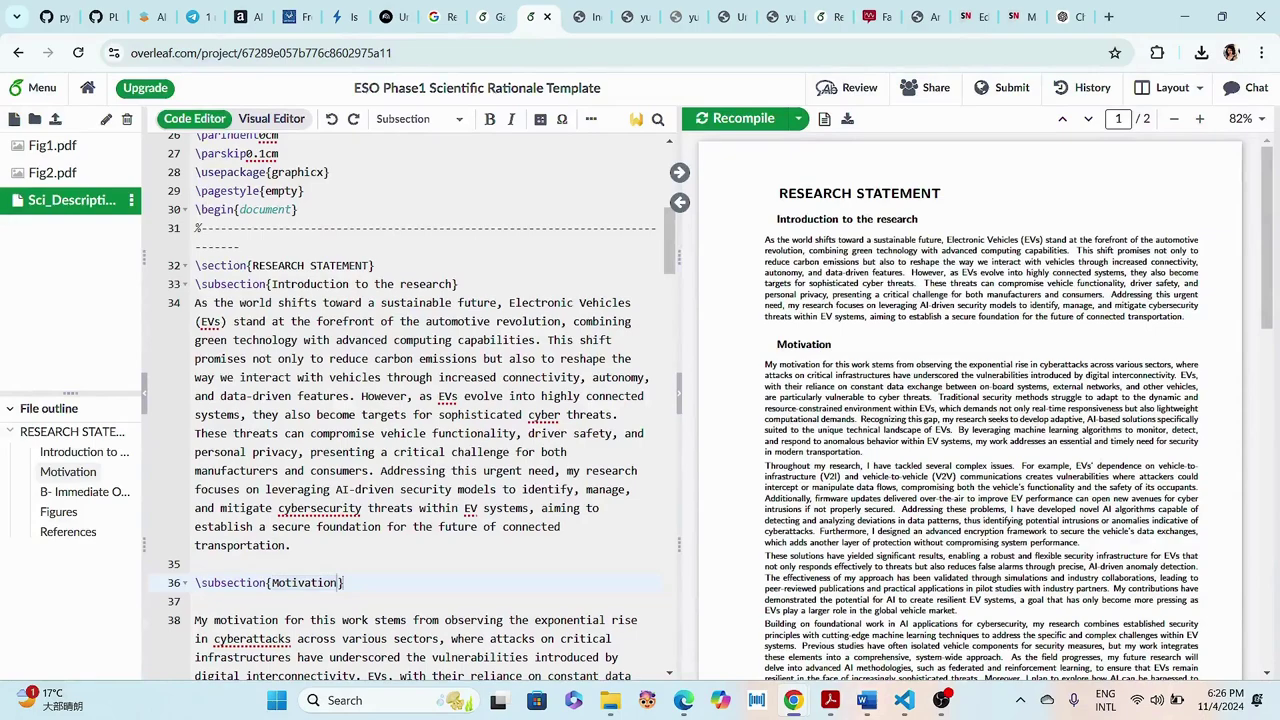
left_click_drag(195, 302, 195, 564)
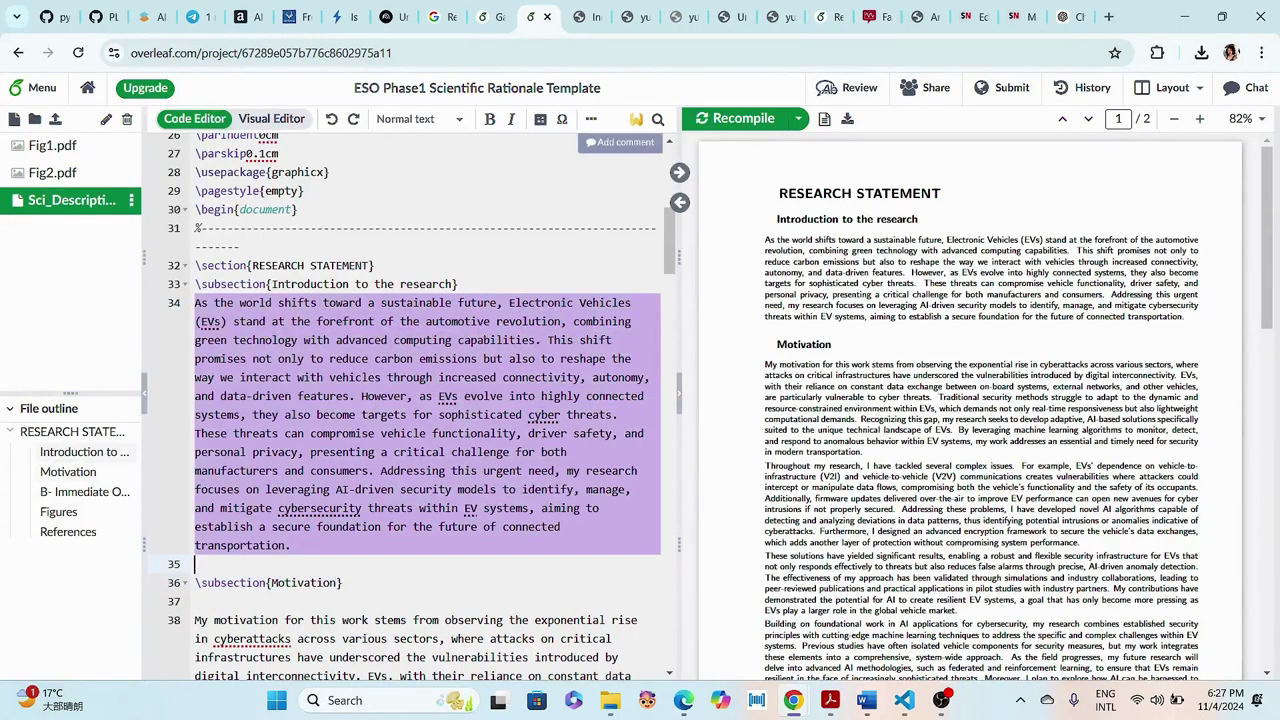
right_click(356, 428)
left_click(612, 78)
- Add an INTRODUCTION section heading above the opening research interests paragraph in res.tex of the Research statement project
left_click(820, 16)
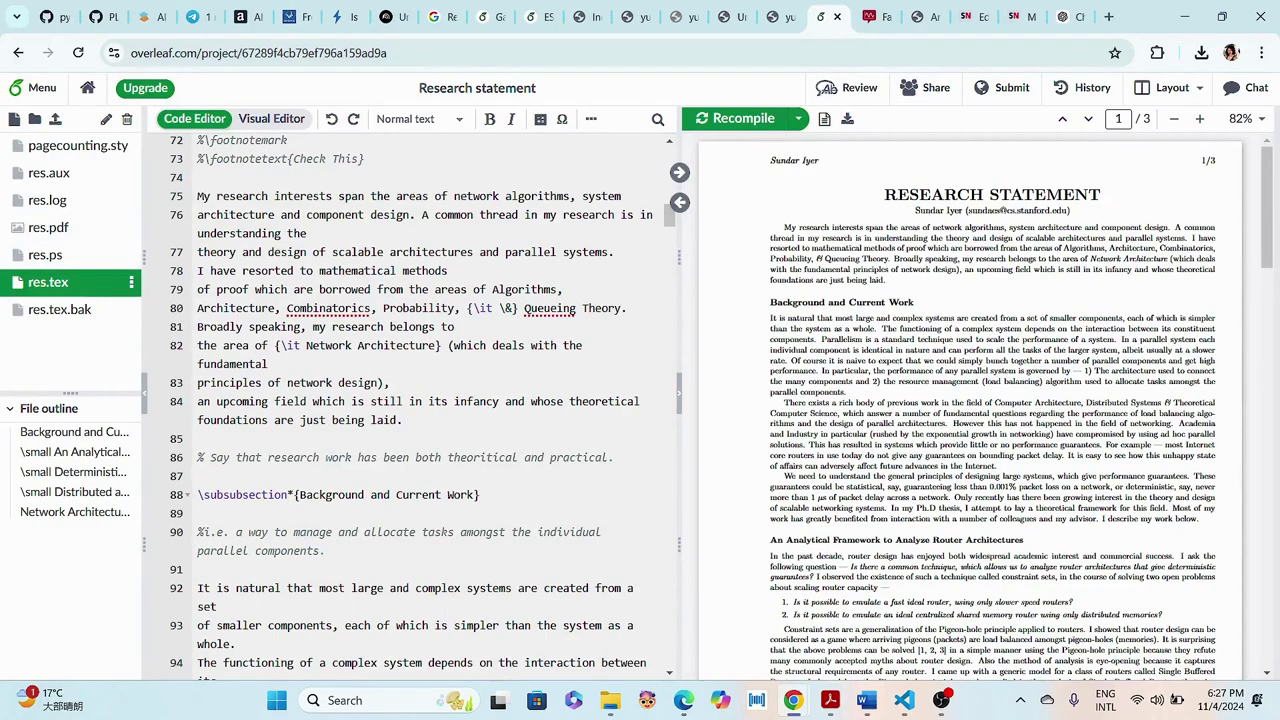
left_click(365, 159)
key("Return")
key("Return")
type("\\se")
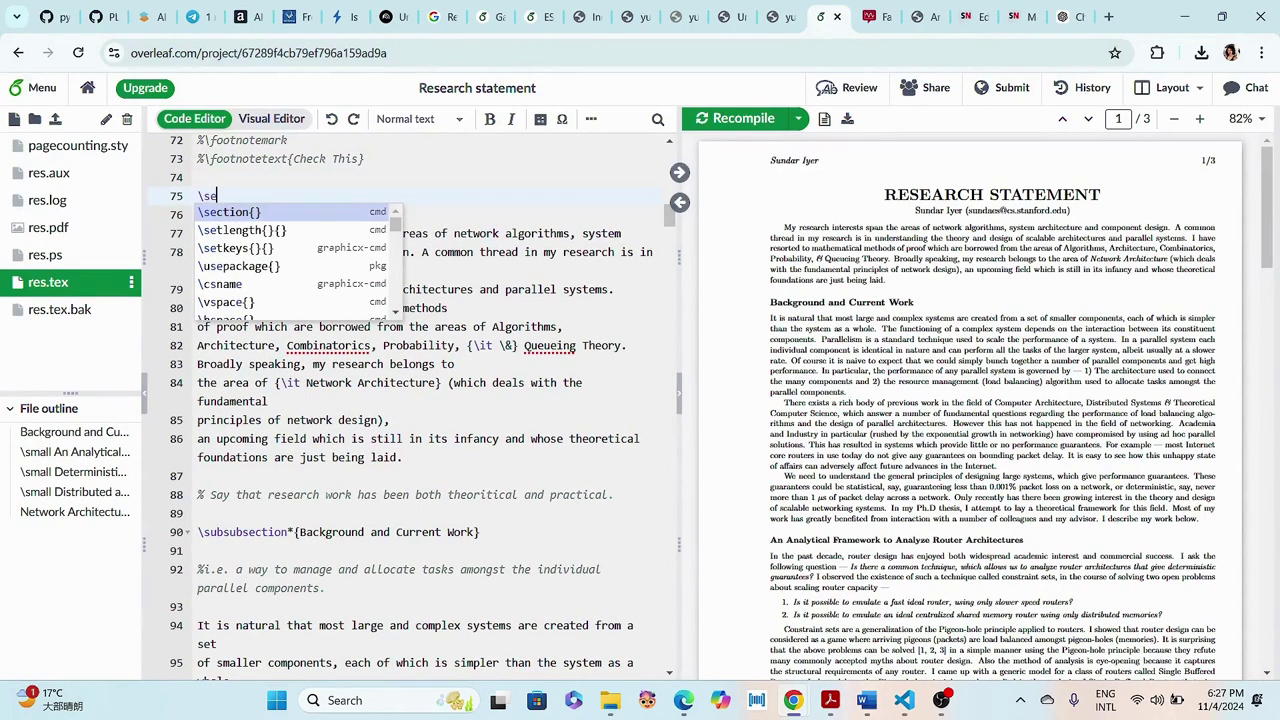
key("Return")
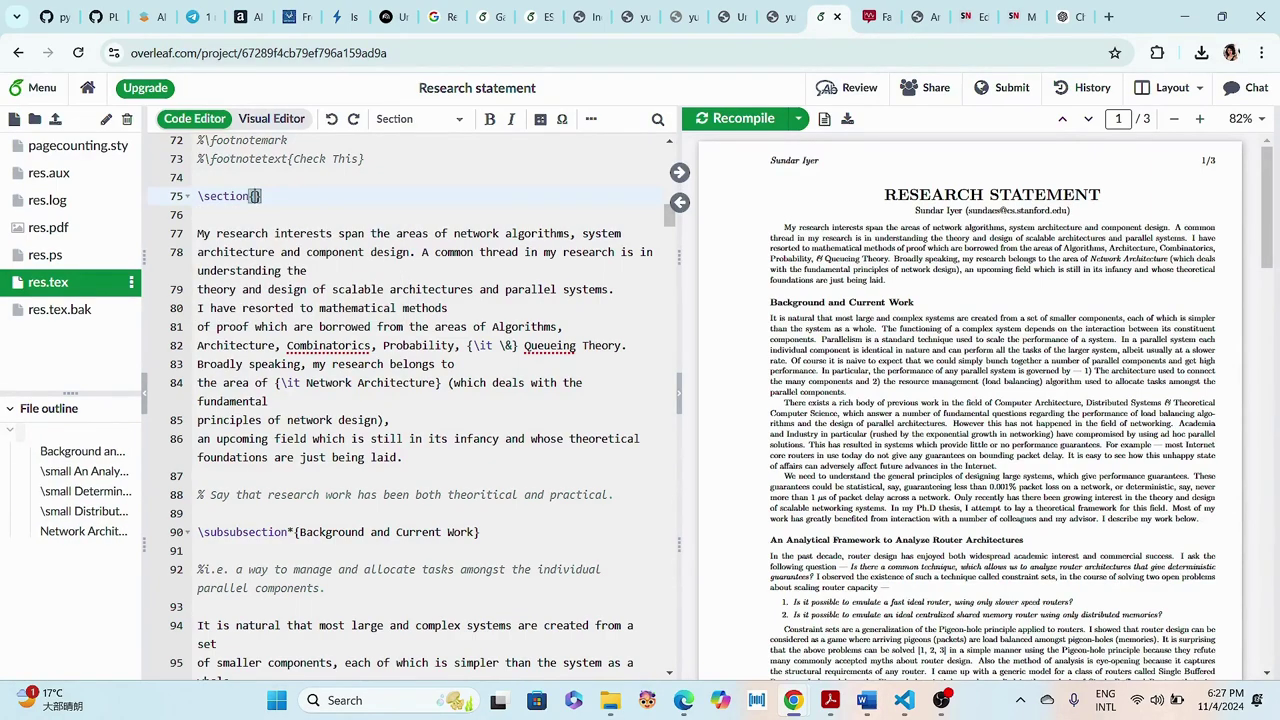
type("IN")
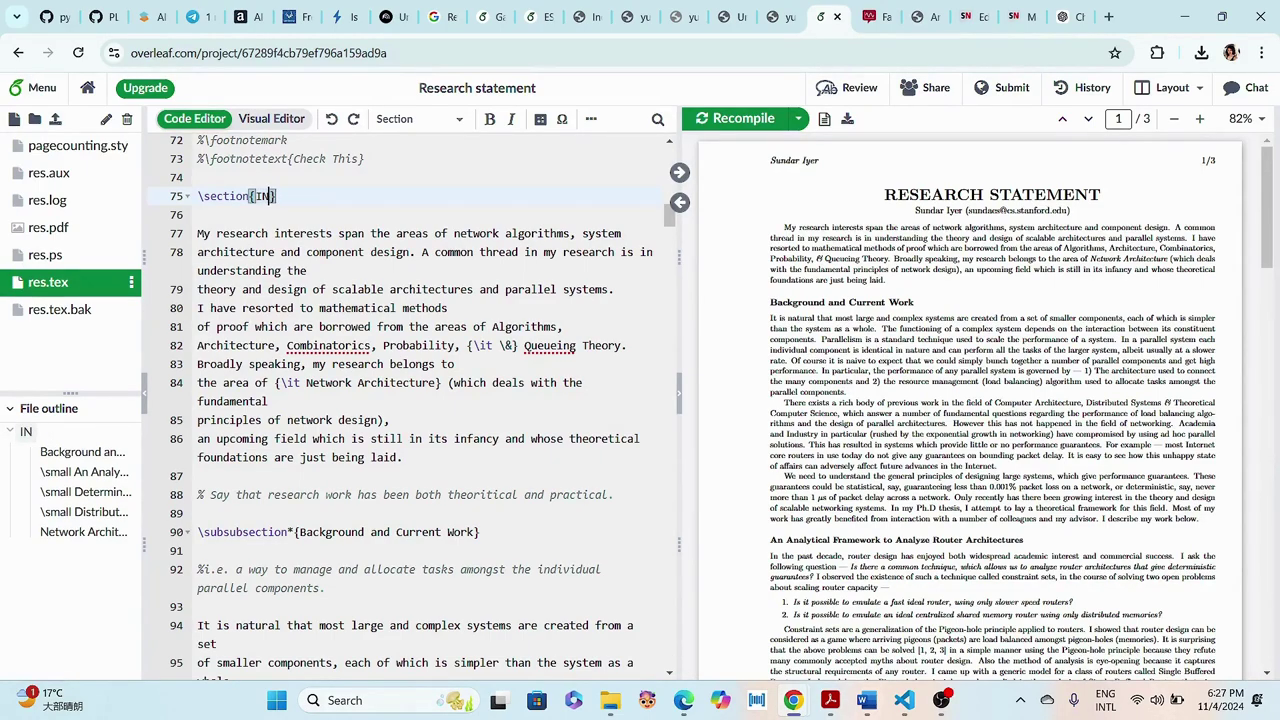
type("TRODUCT")
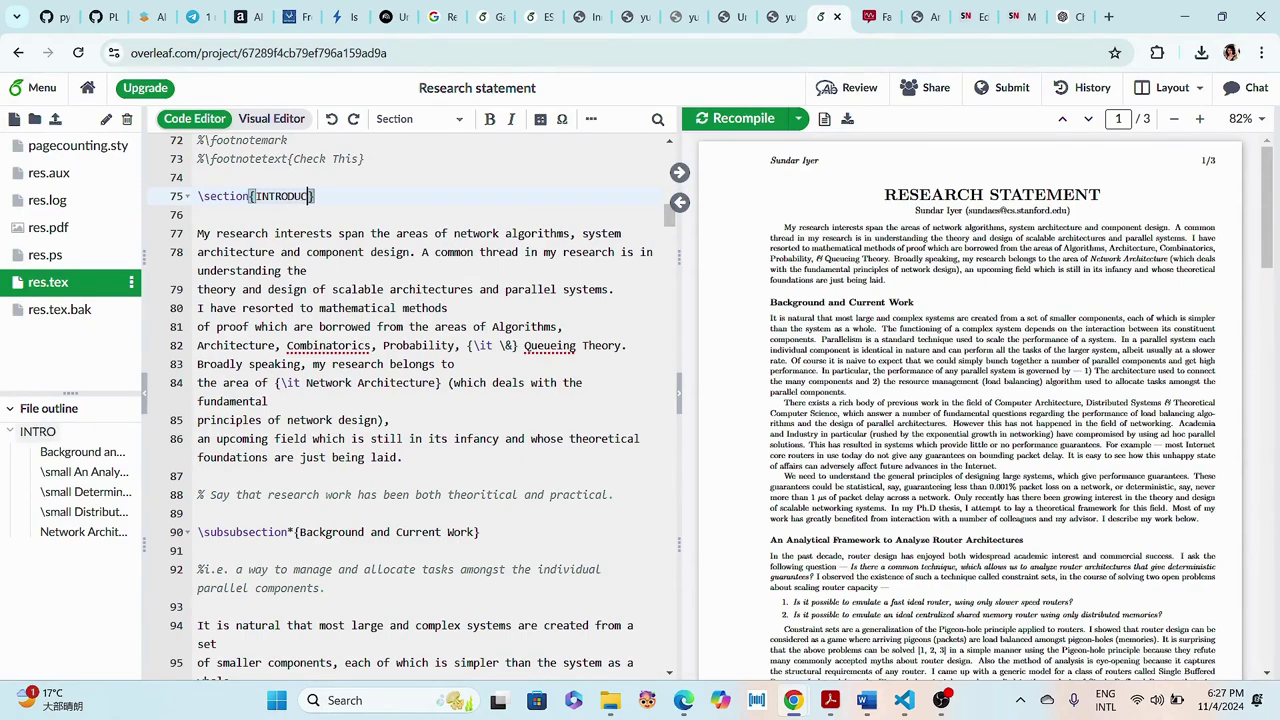
type("ION")
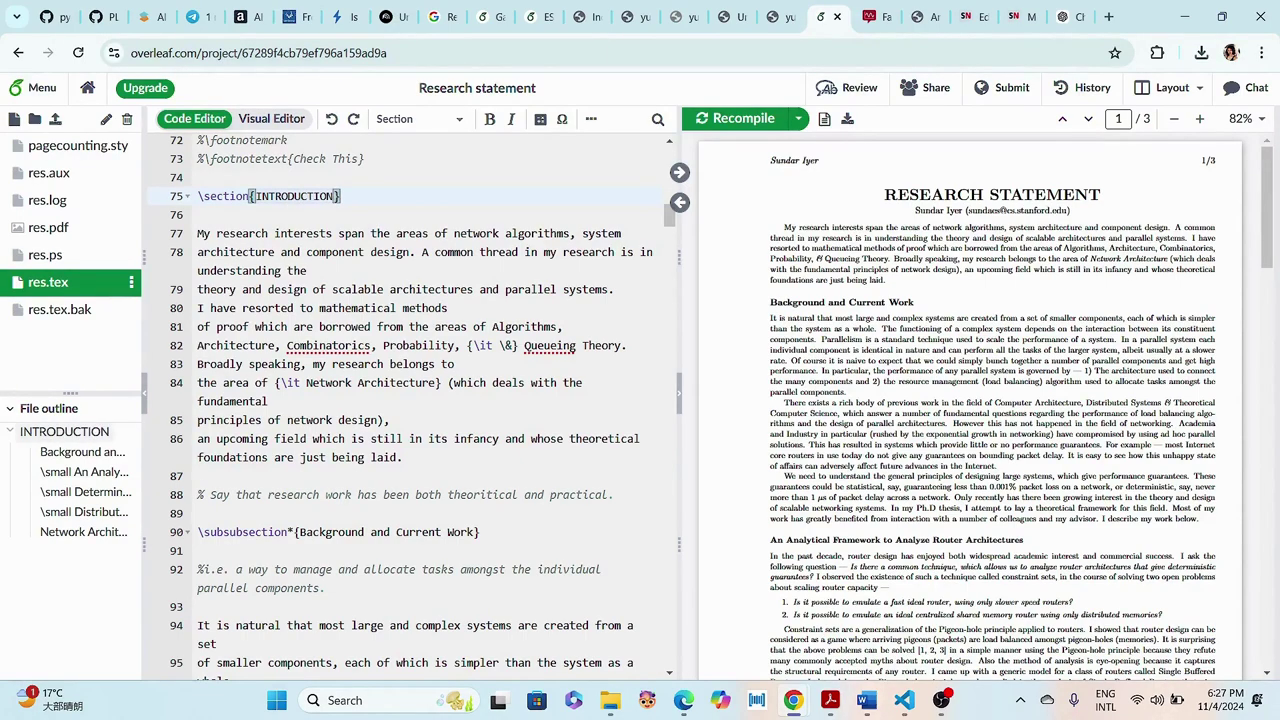
key("End")
key("Return")
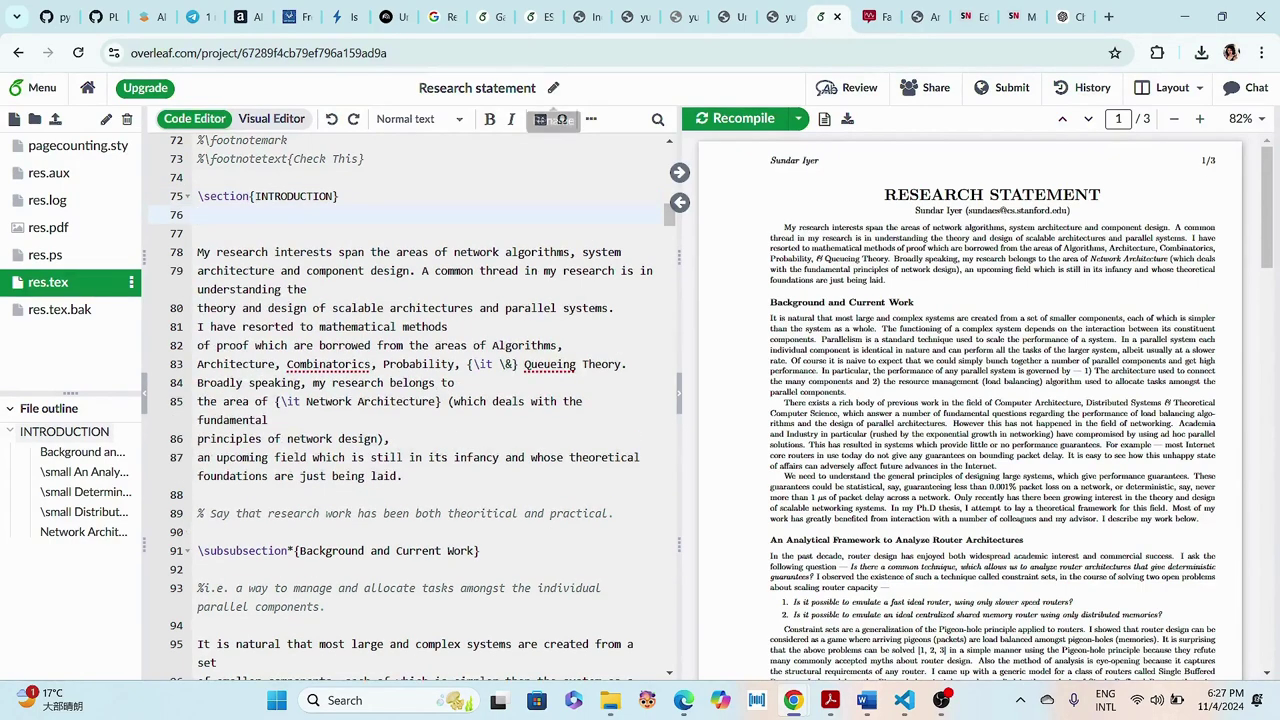
- Insert an empty section command on the line below the INTRODUCTION heading and comment it out
left_click(591, 118)
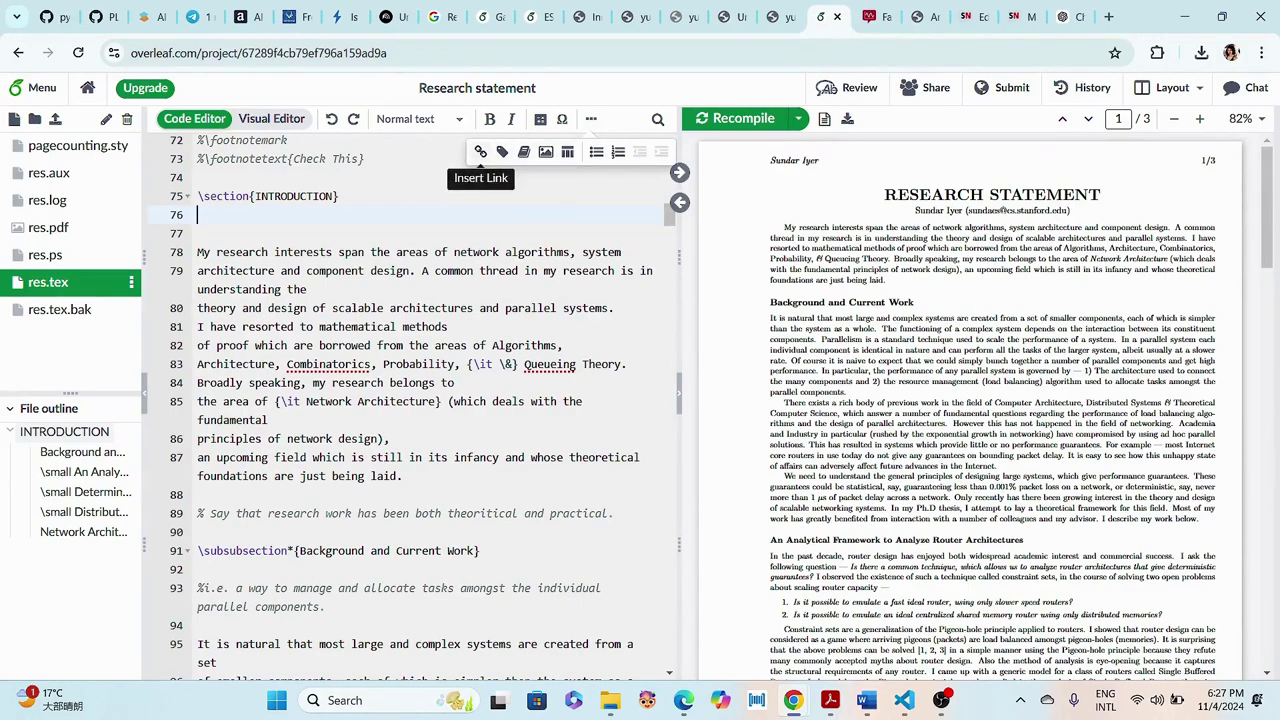
left_click(405, 118)
left_click(408, 177)
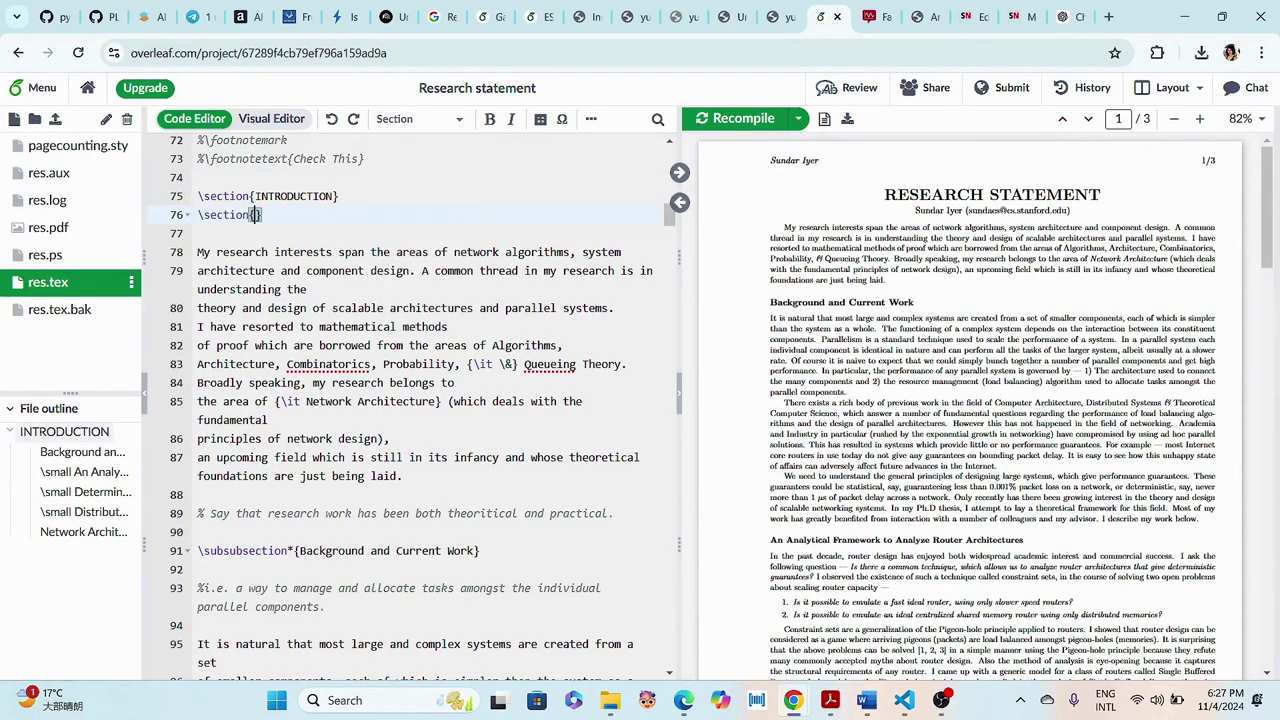
left_click(197, 215)
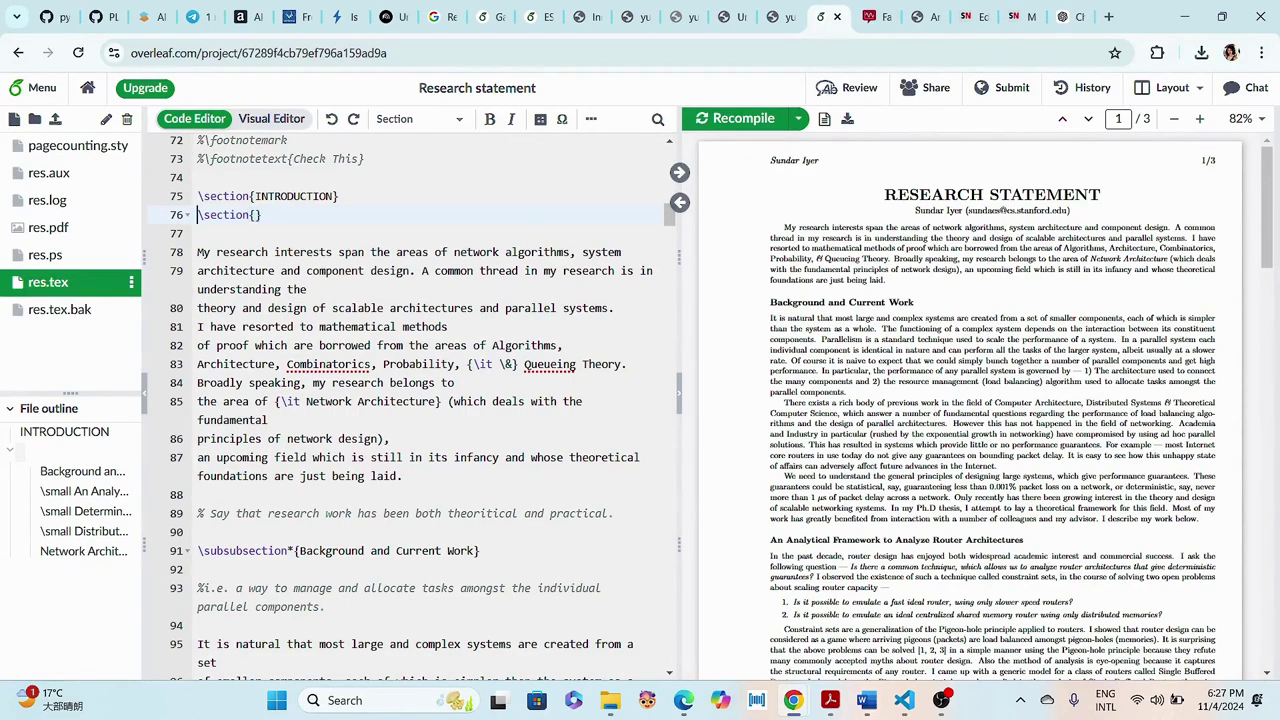
left_click(249, 215)
left_click(197, 215)
type("%")
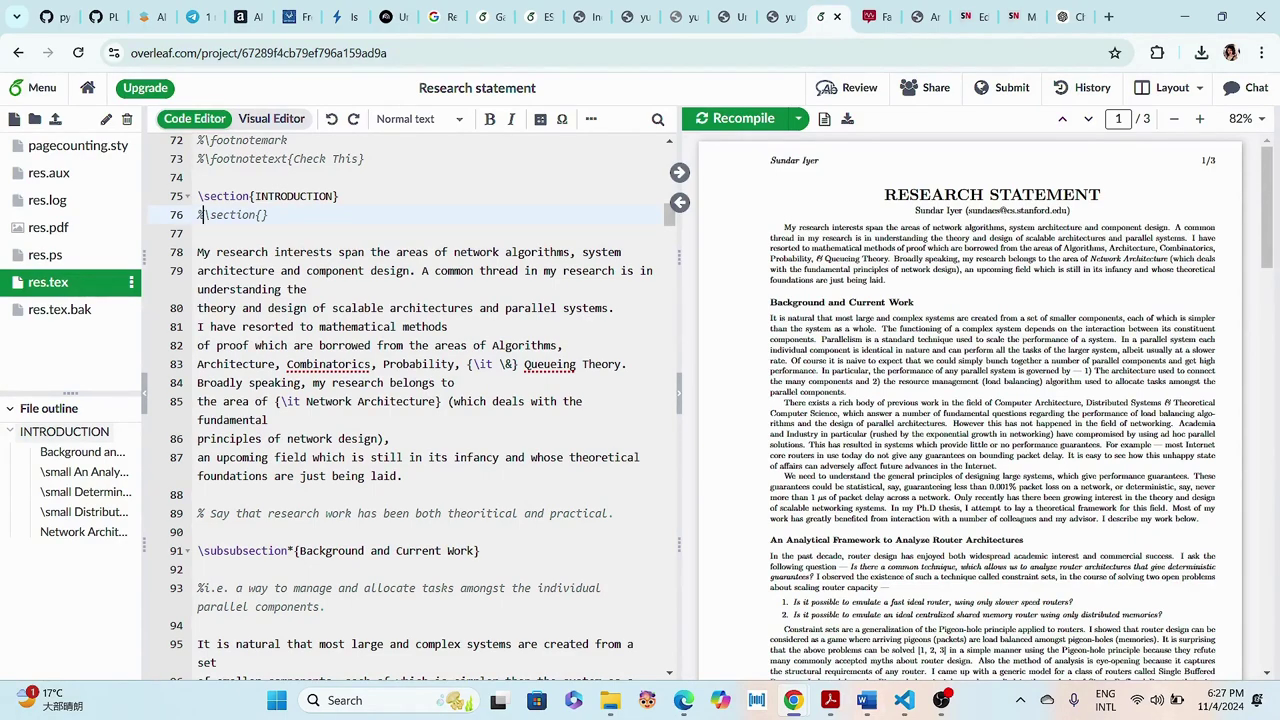
- Replace the template's opening research interests paragraph with the copied Electronic Vehicles introduction and recompile the document
left_click_drag(402, 476, 197, 252)
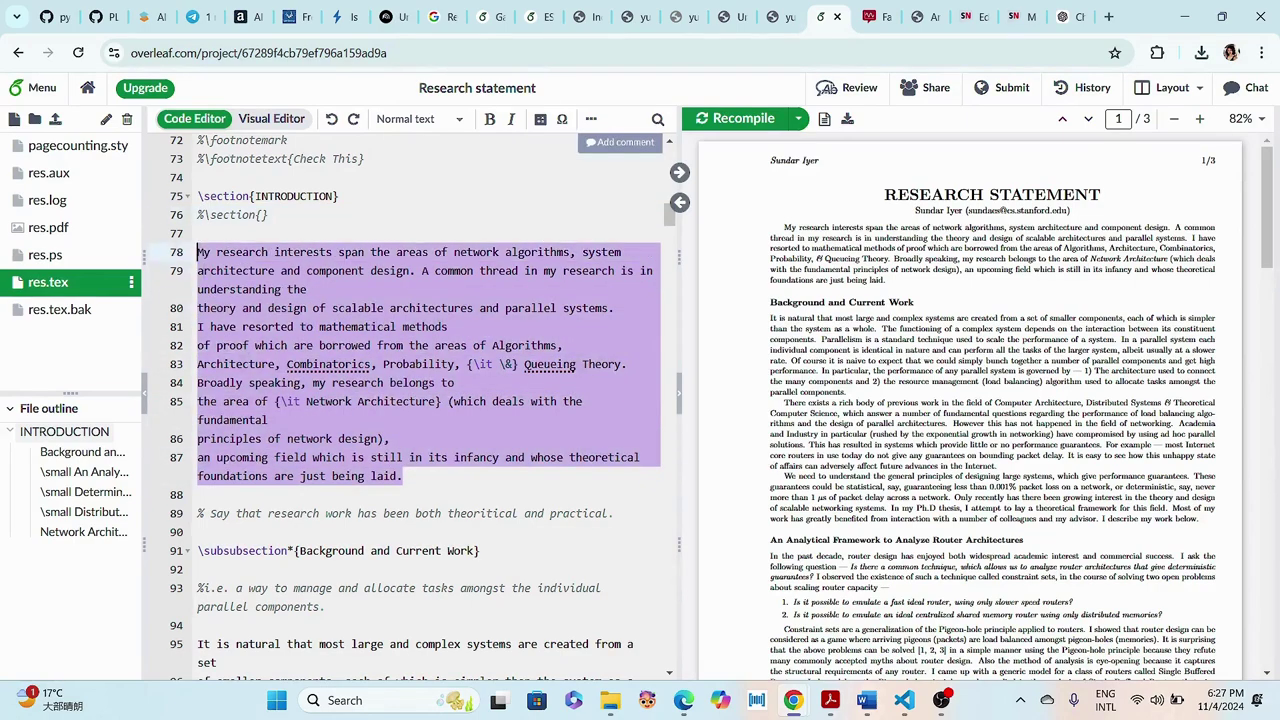
key("ctrl+v")
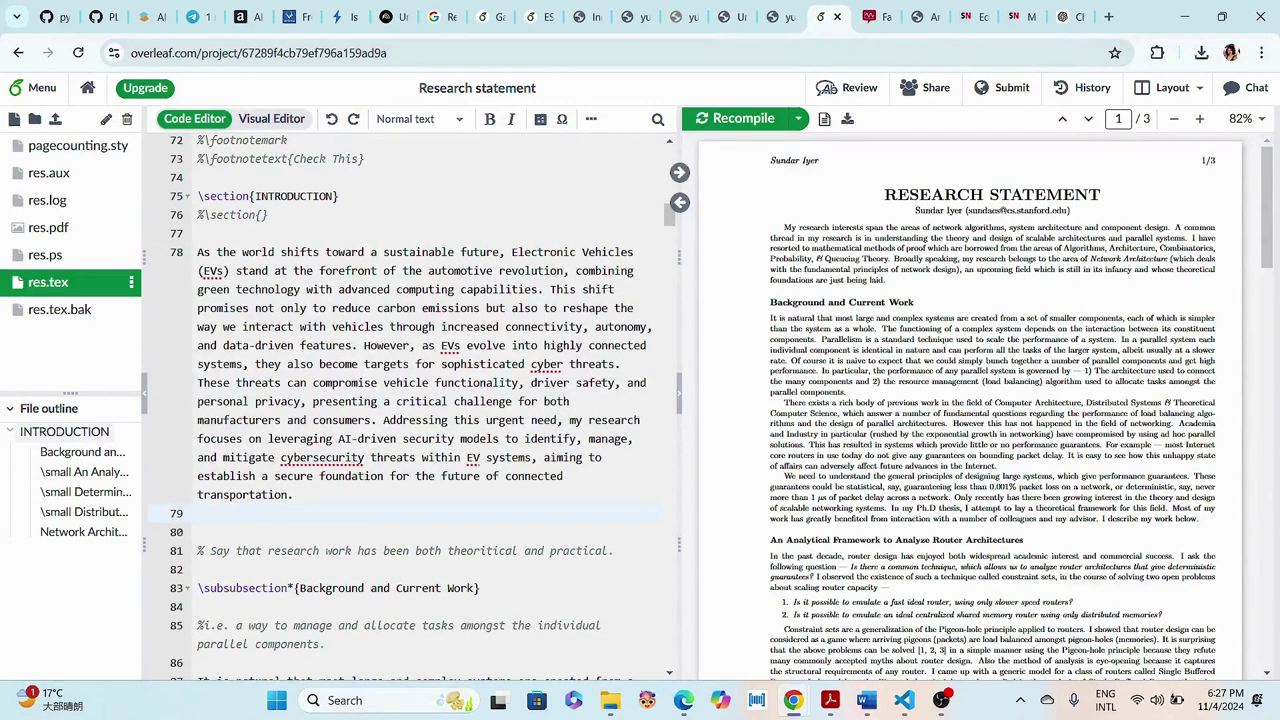
key("ctrl+s")
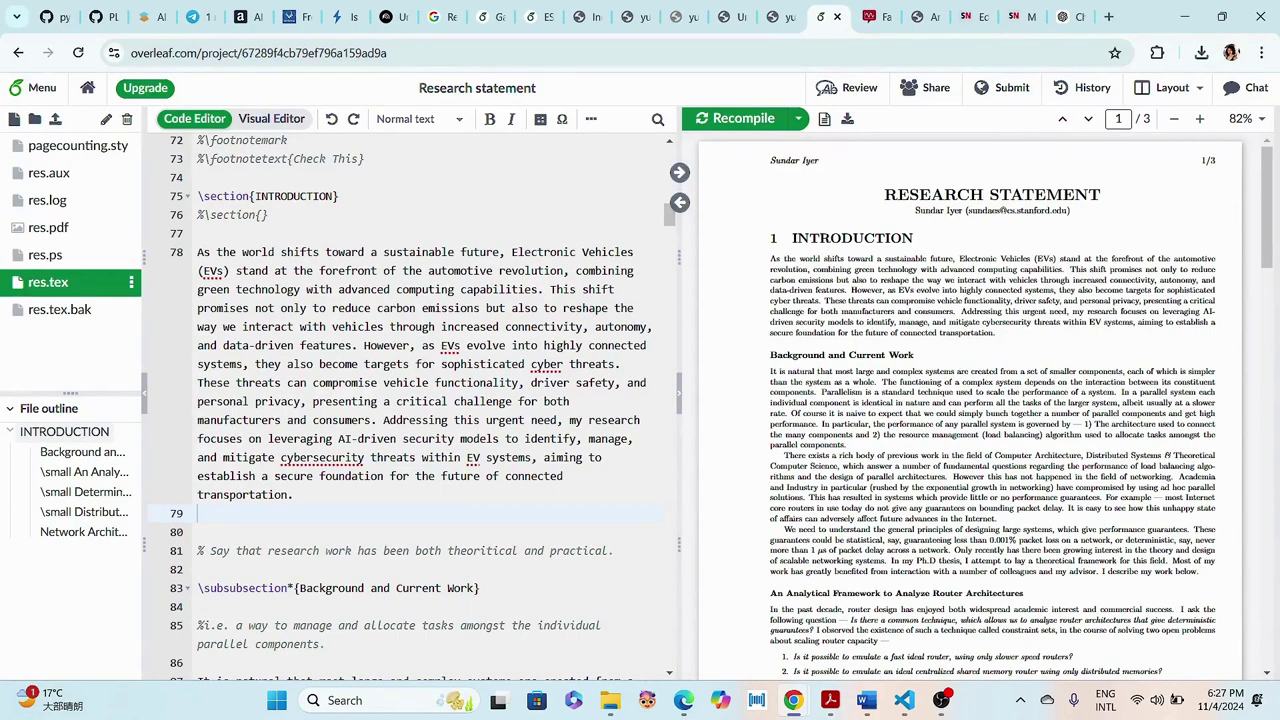
scroll(420, 400, "up", 3)
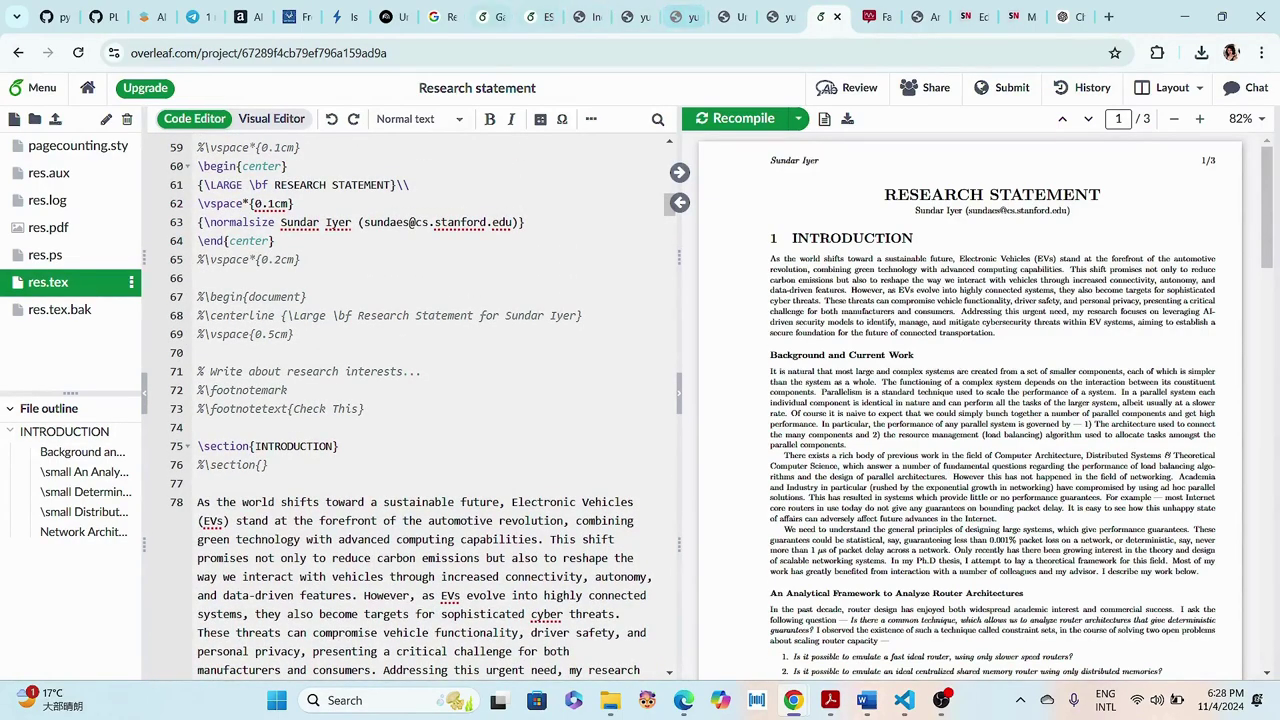
- Copy all the paragraphs under the Motivation subsection from the ESO Phase1 Scientific Rationale Template project
left_click(535, 16)
scroll(420, 400, "down", 4)
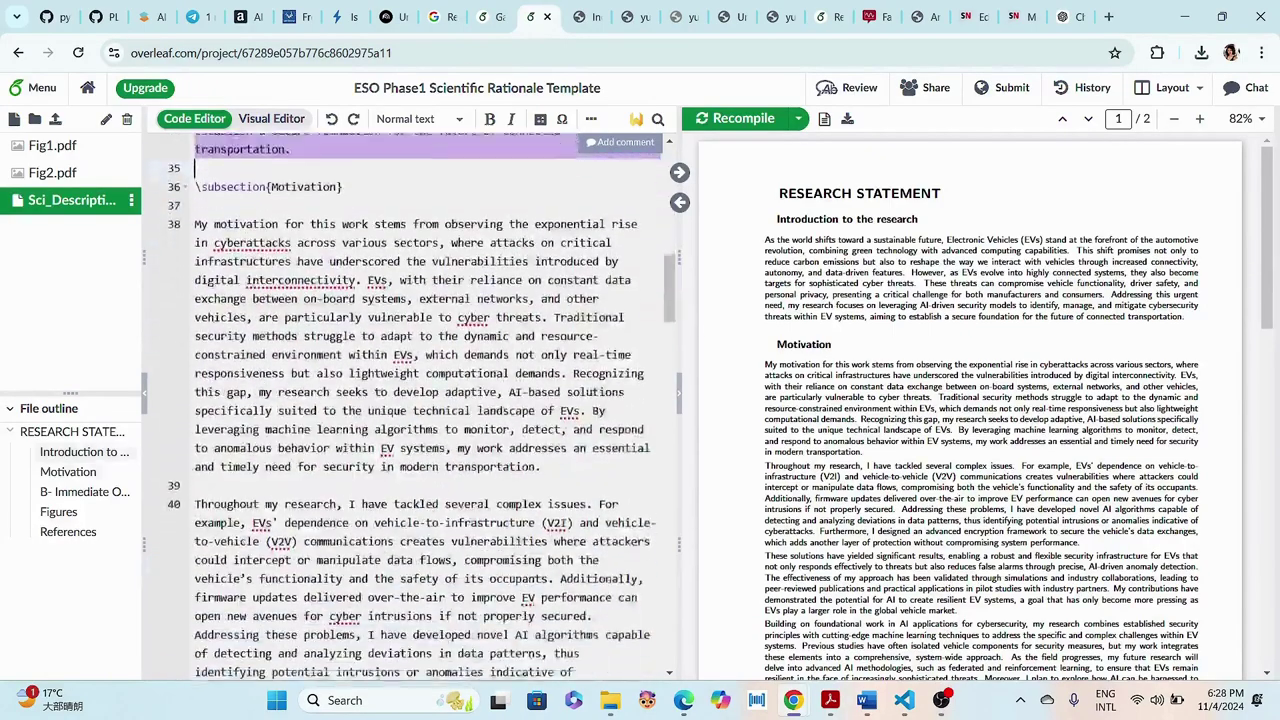
left_click_drag(195, 203, 643, 488)
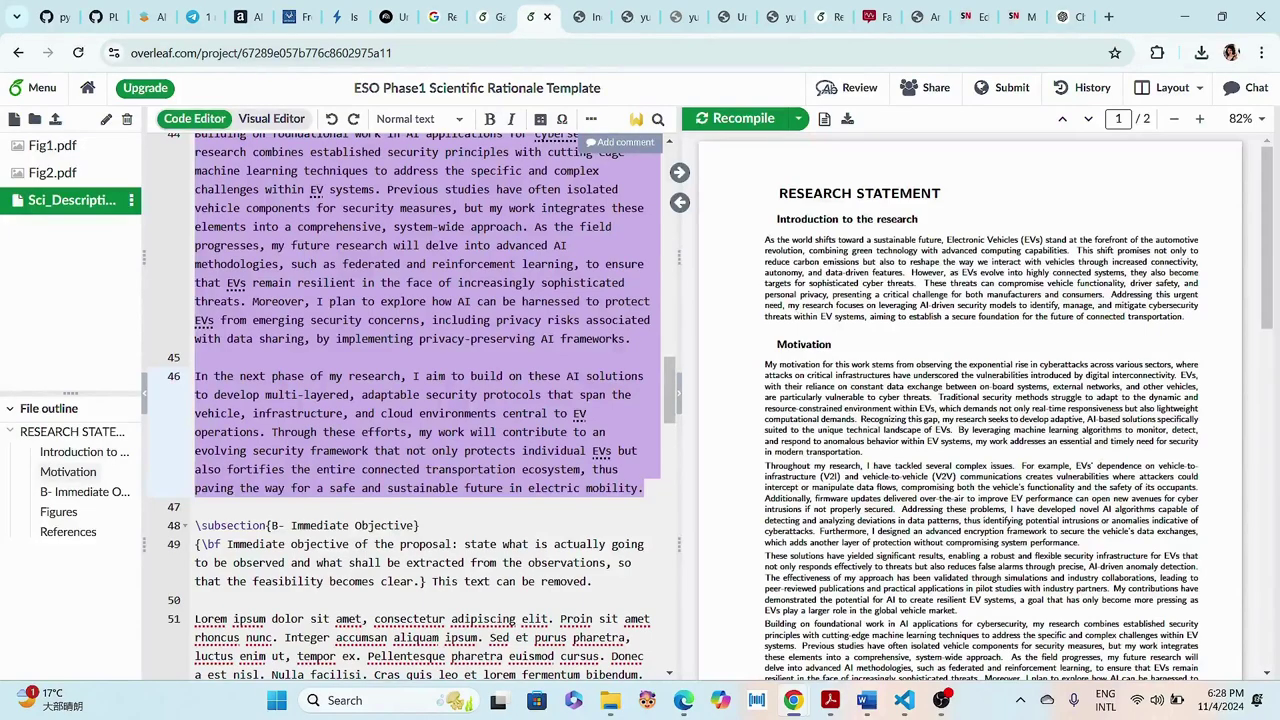
scroll(420, 400, "up", 10)
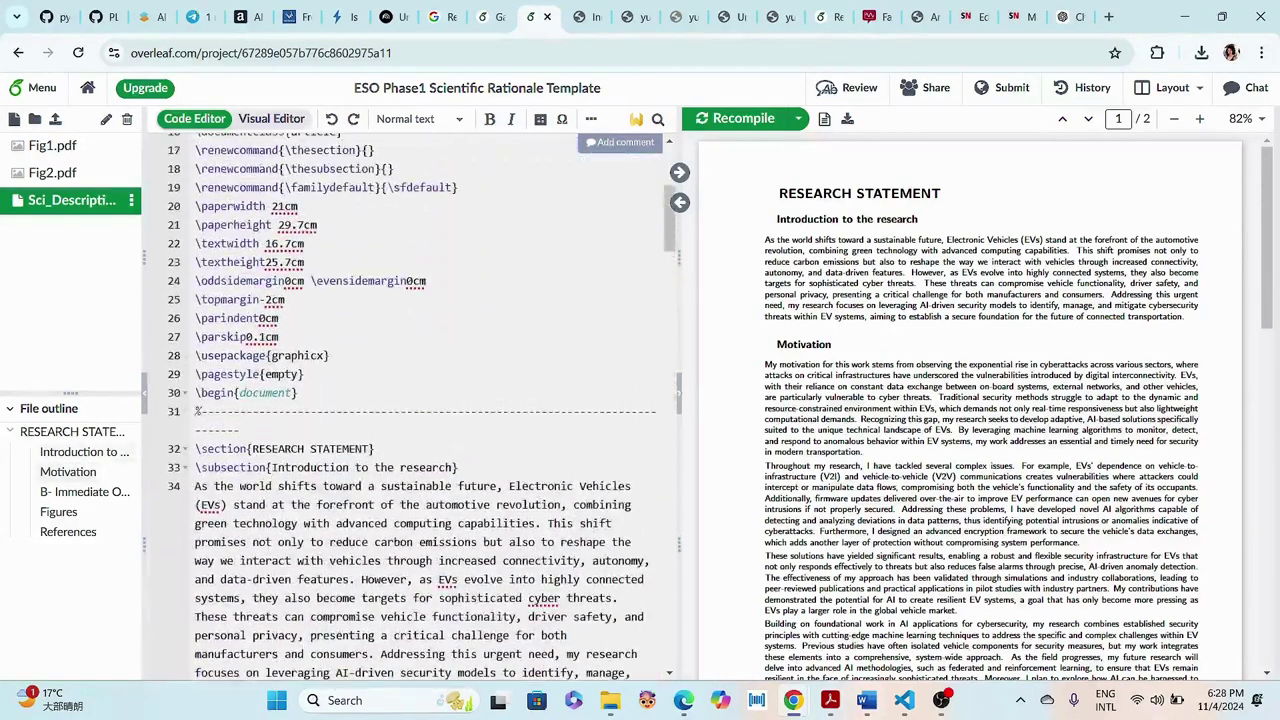
scroll(420, 400, "down", 10)
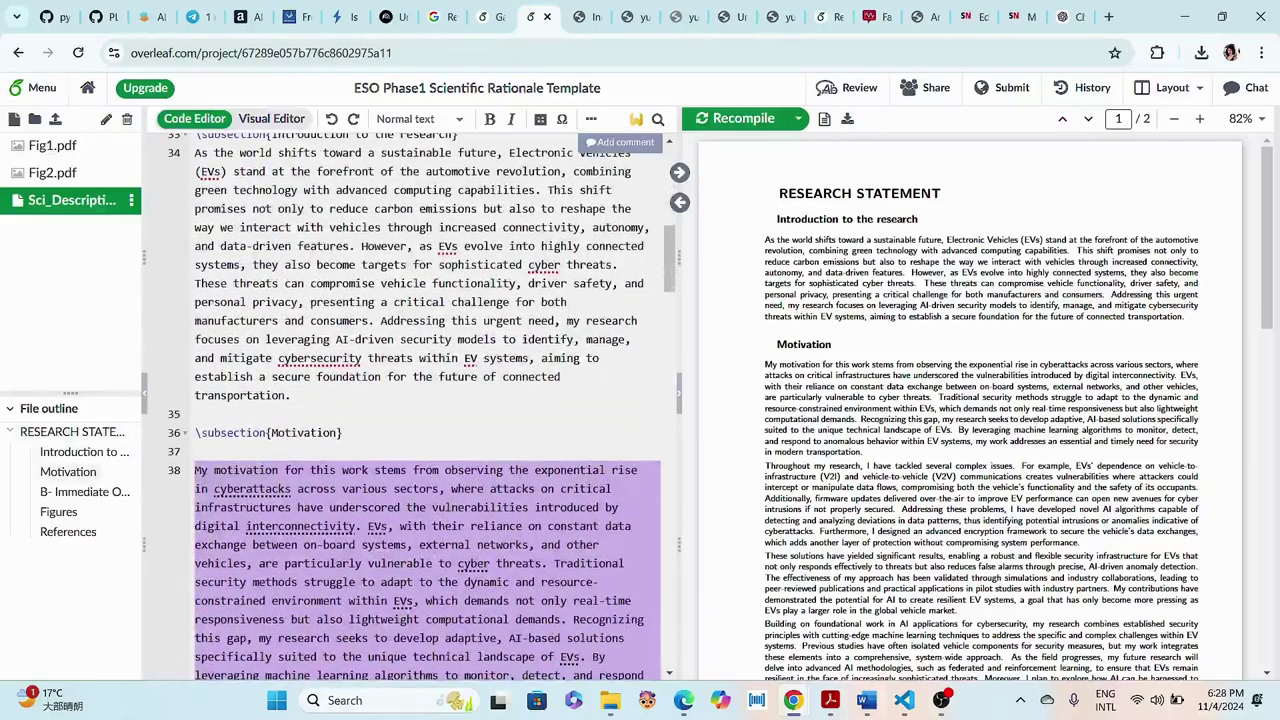
scroll(420, 400, "down", 5)
scroll(420, 400, "up", 2)
scroll(420, 400, "up", 5)
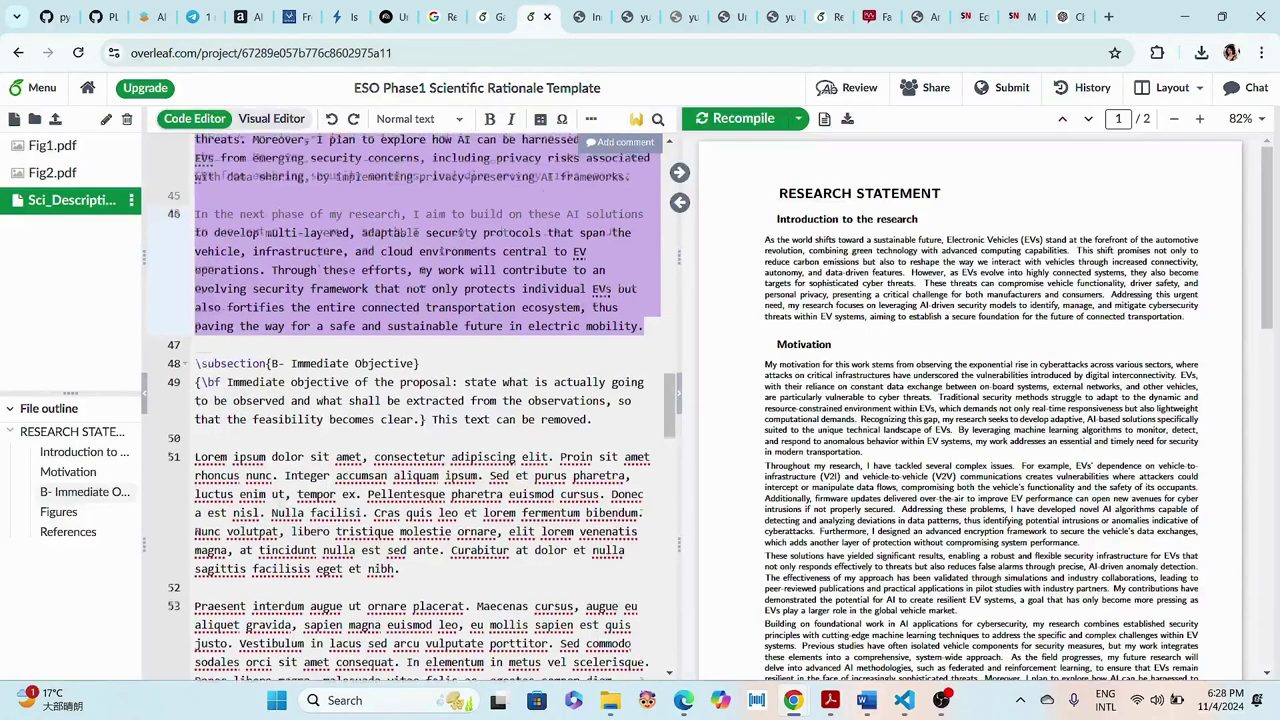
scroll(420, 400, "up", 3)
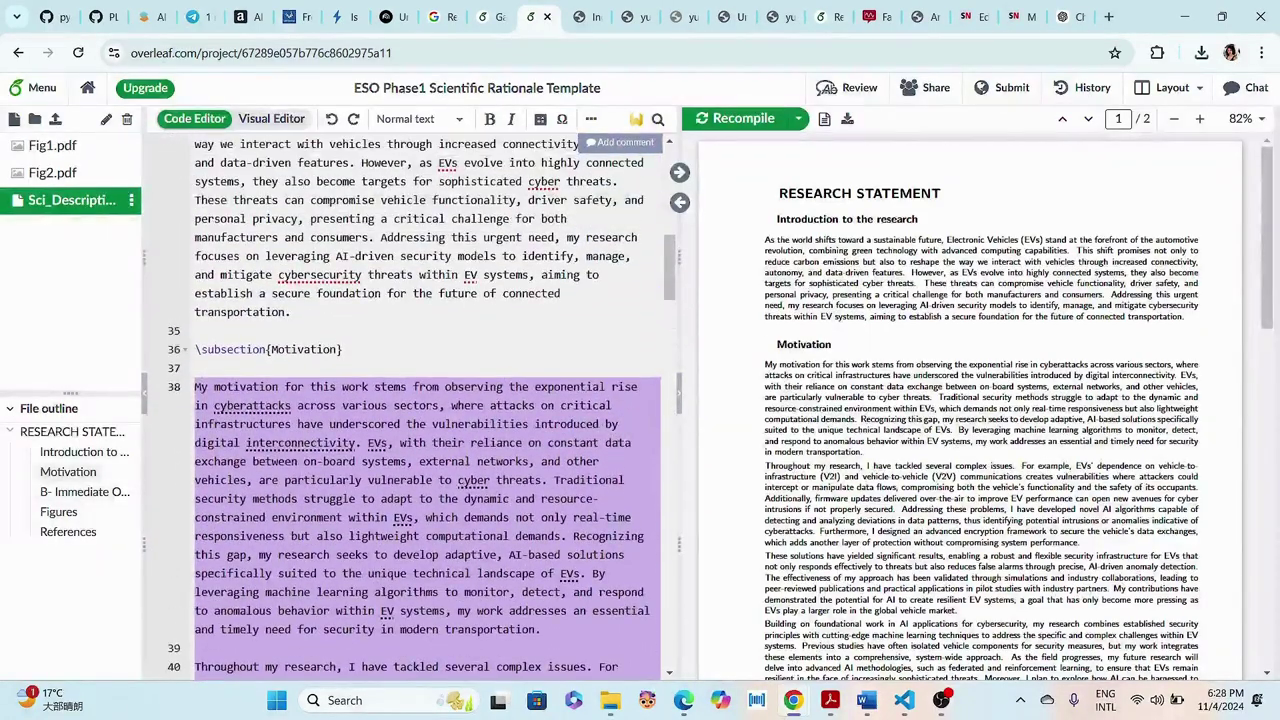
scroll(420, 400, "down", 5)
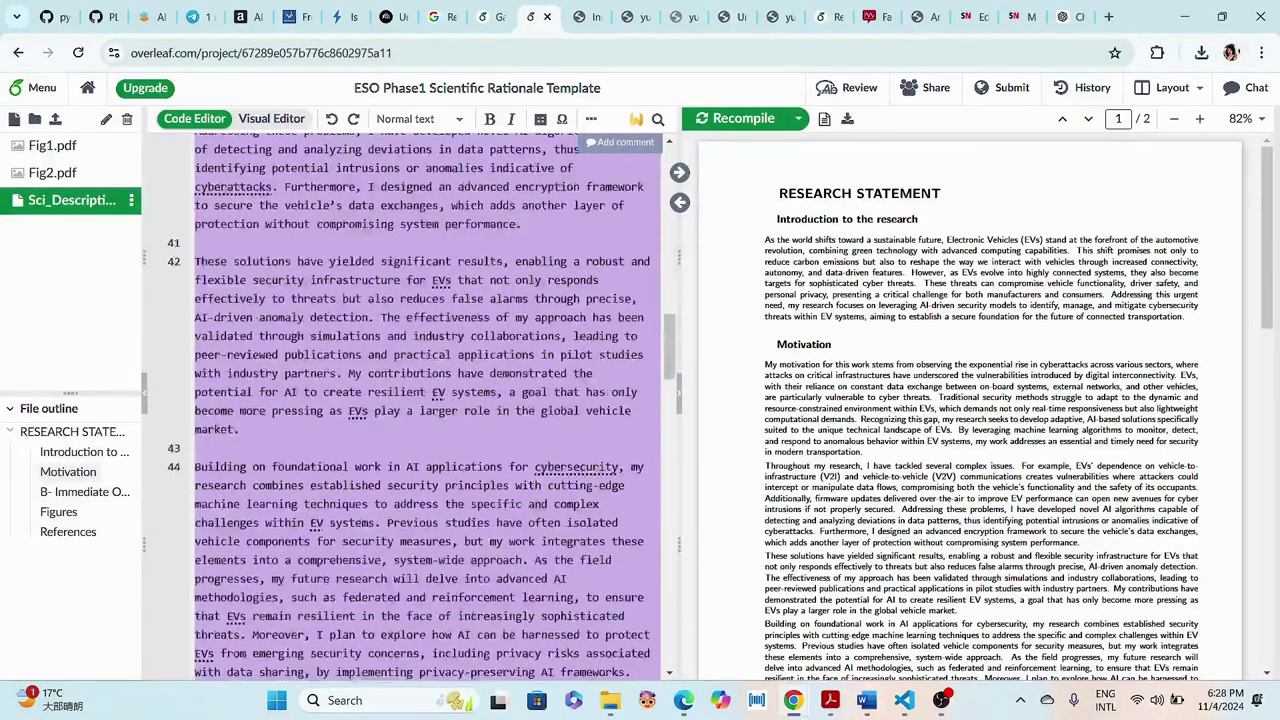
- Replace the first paragraph under "Background and Current Work" in res.tex with the copied Motivation text and recompile the document
left_click(826, 17)
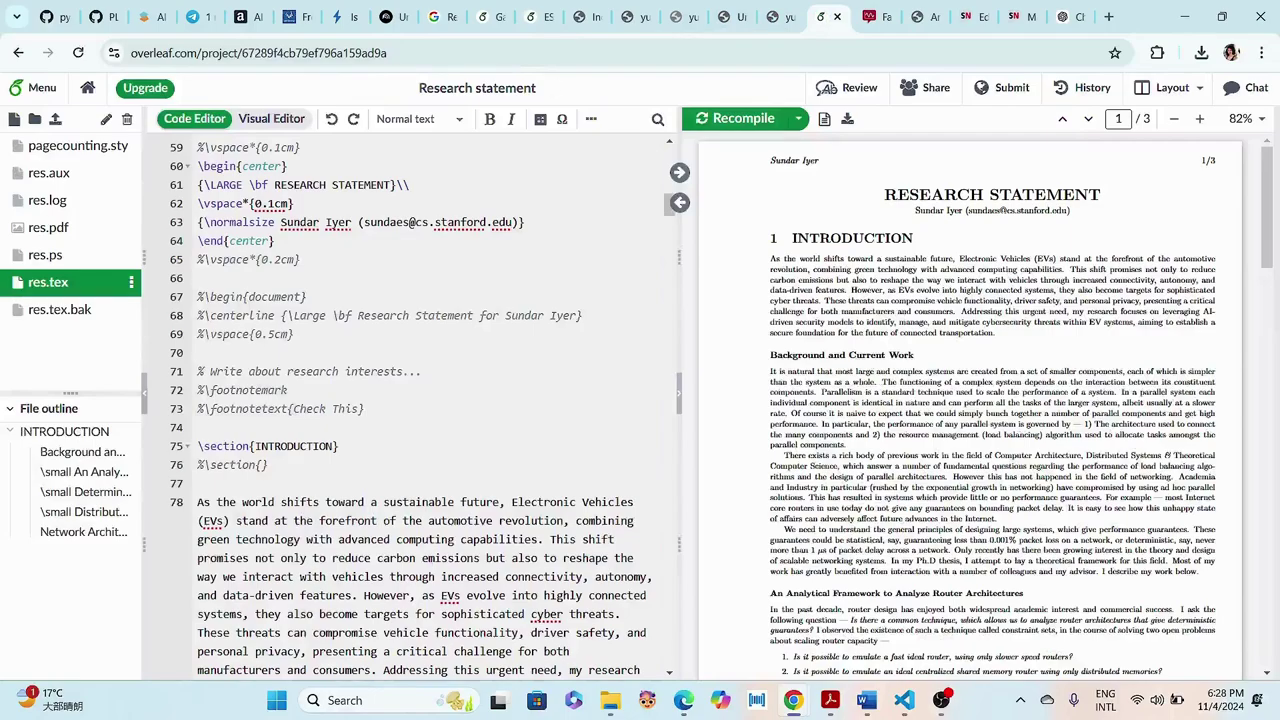
scroll(420, 400, "down", 5)
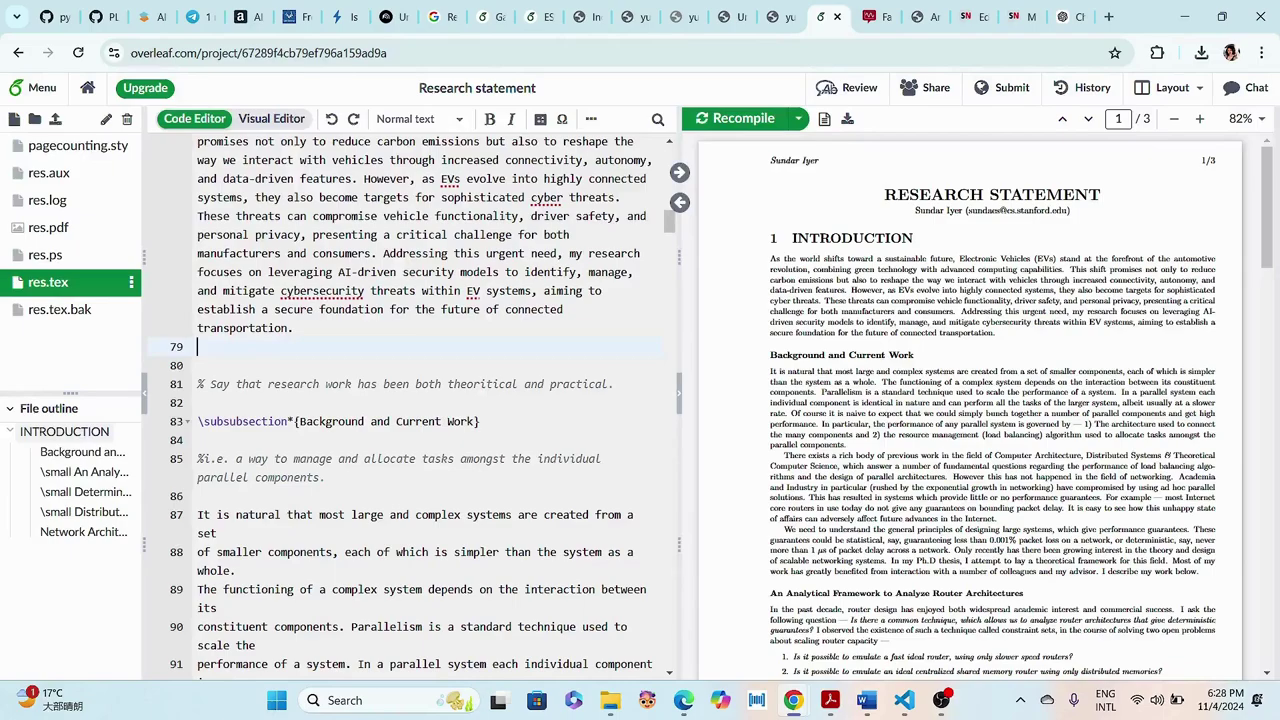
scroll(420, 400, "down", 5)
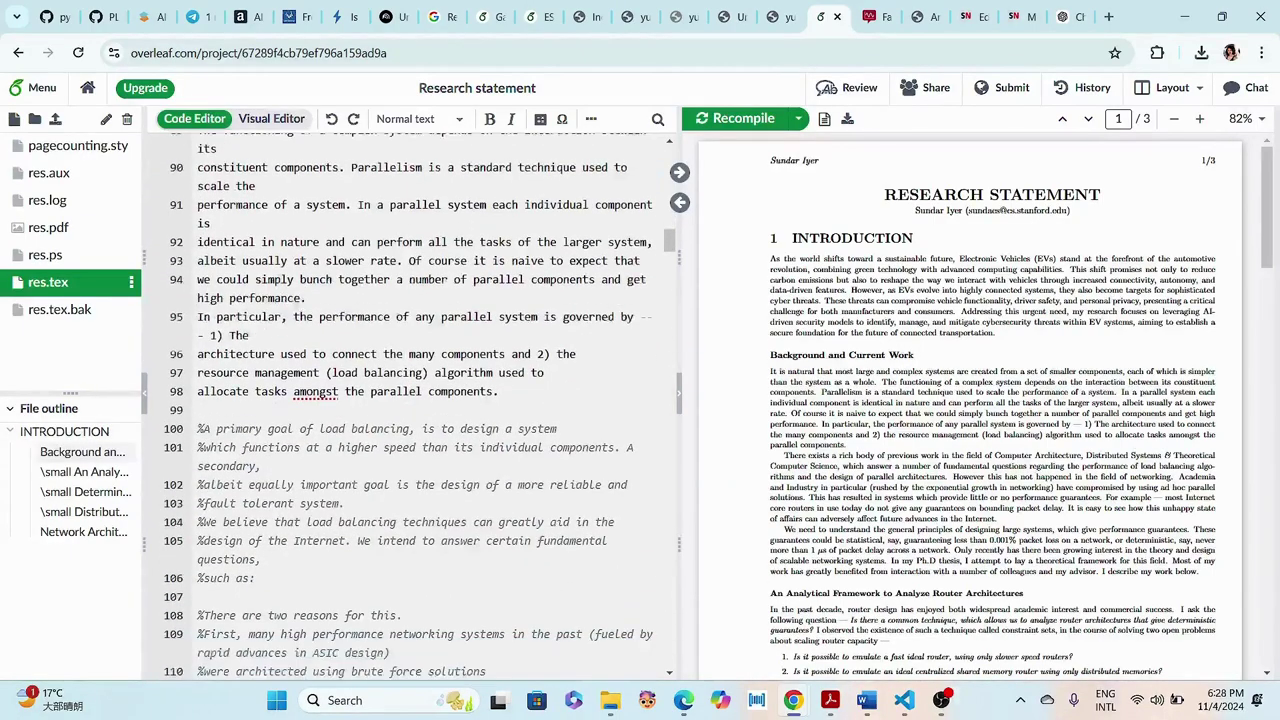
scroll(442, 451, "up", 2)
left_click_drag(498, 601, 197, 265)
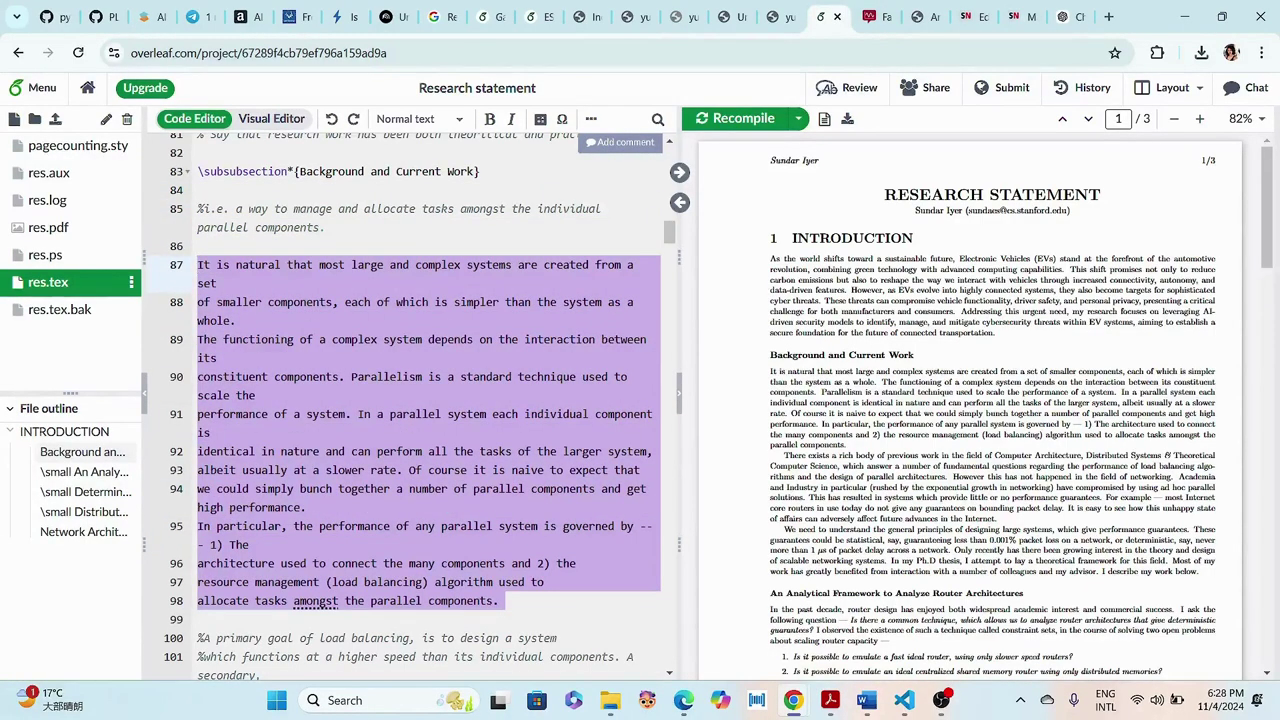
key("ctrl+v")
scroll(413, 411, "up", 5)
scroll(413, 411, "up", 2)
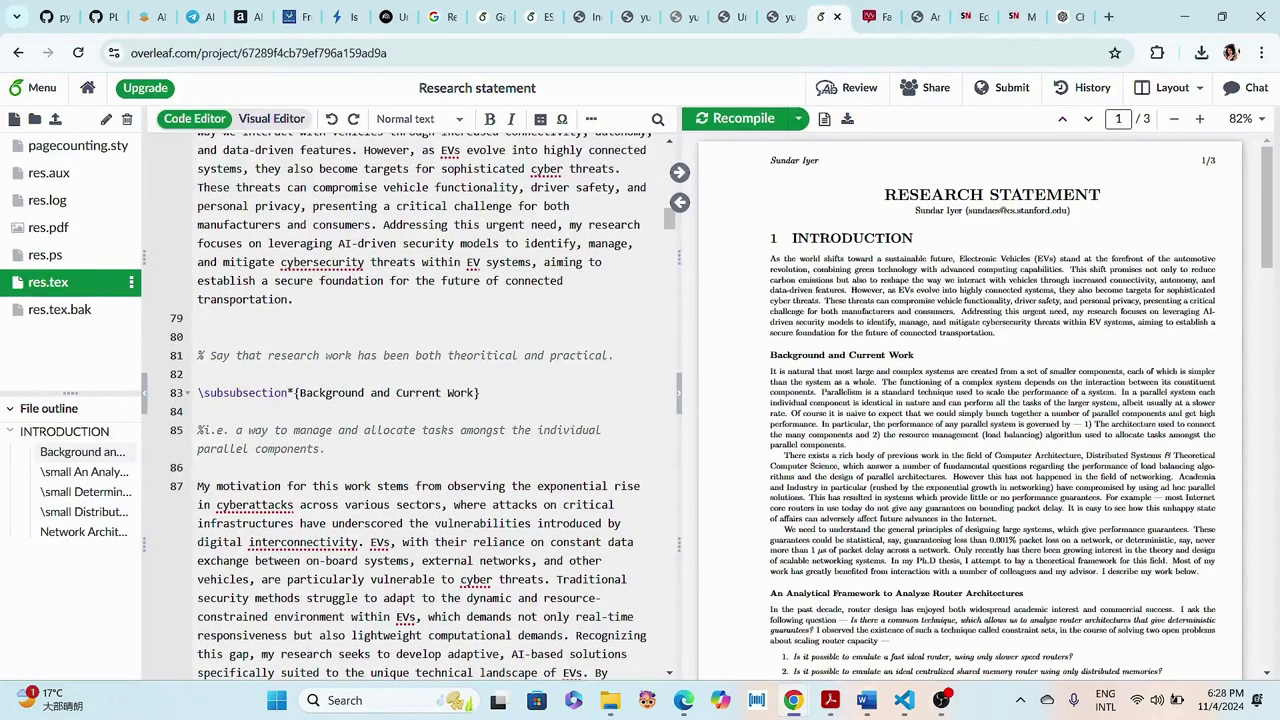
key("ctrl+Return")
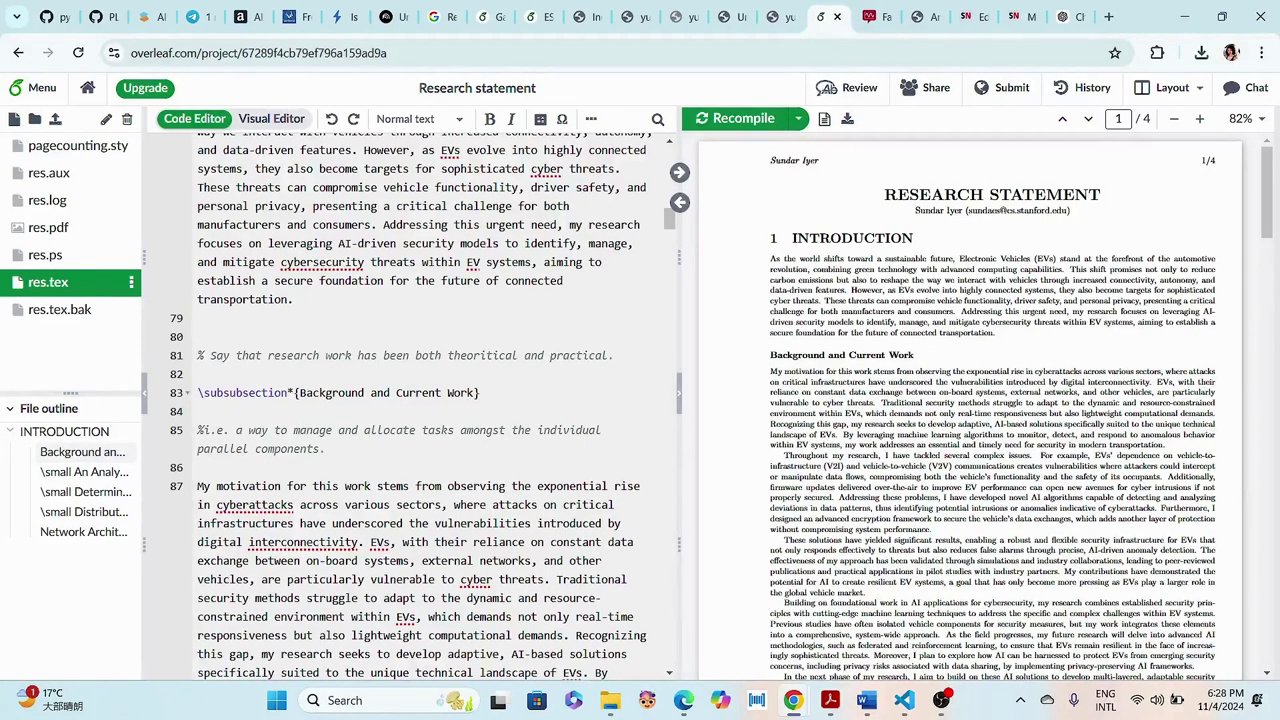
scroll(422, 408, "up", 5)
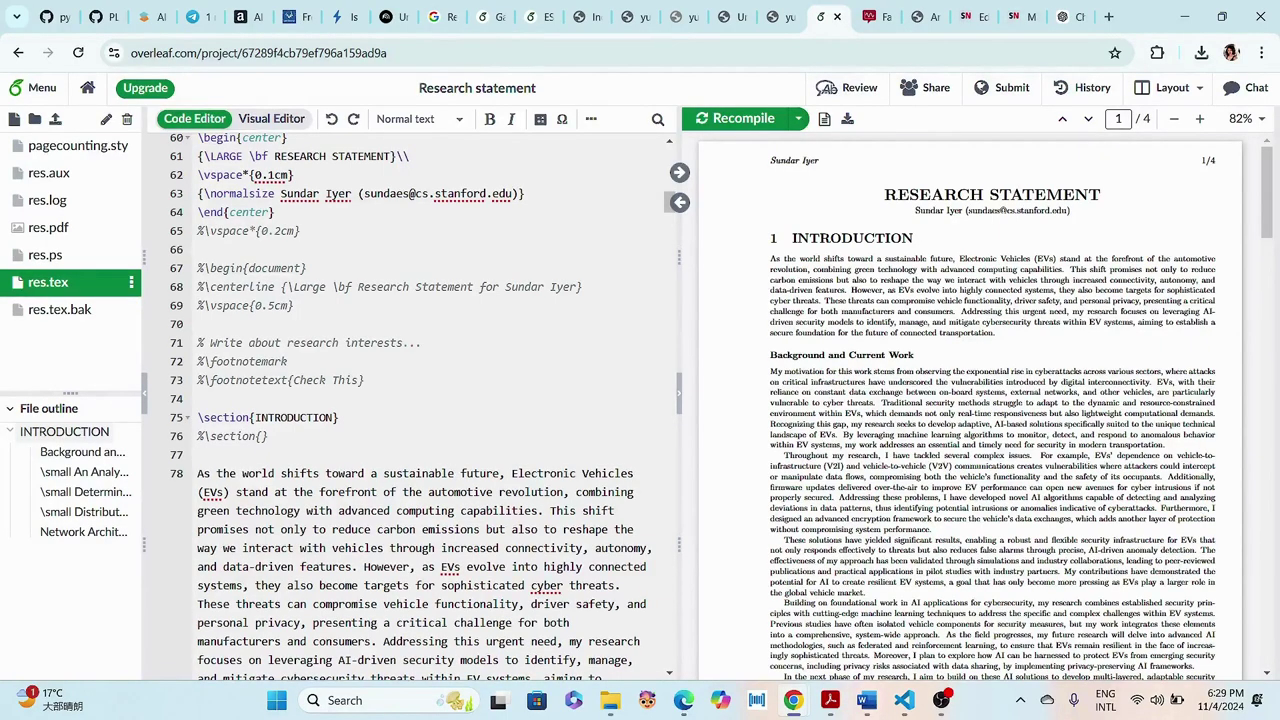
left_click(1063, 16)
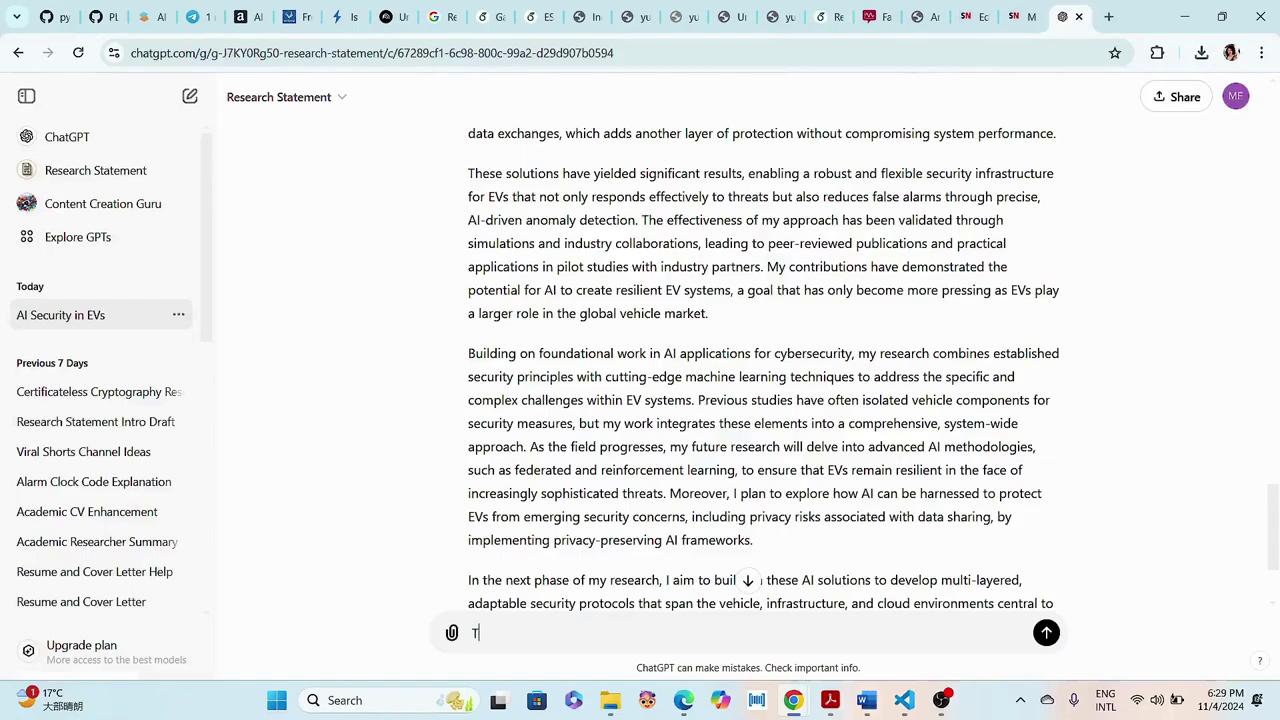
scroll(764, 380, "up", 15)
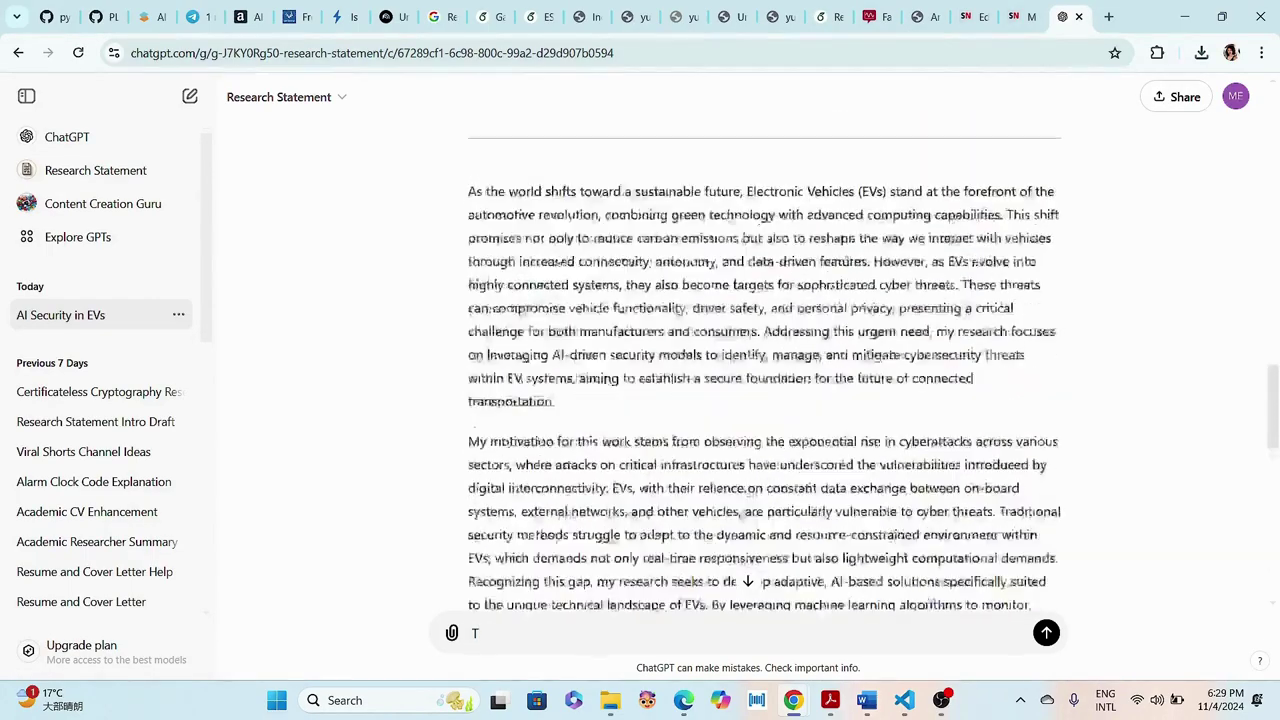
scroll(764, 380, "down", 10)
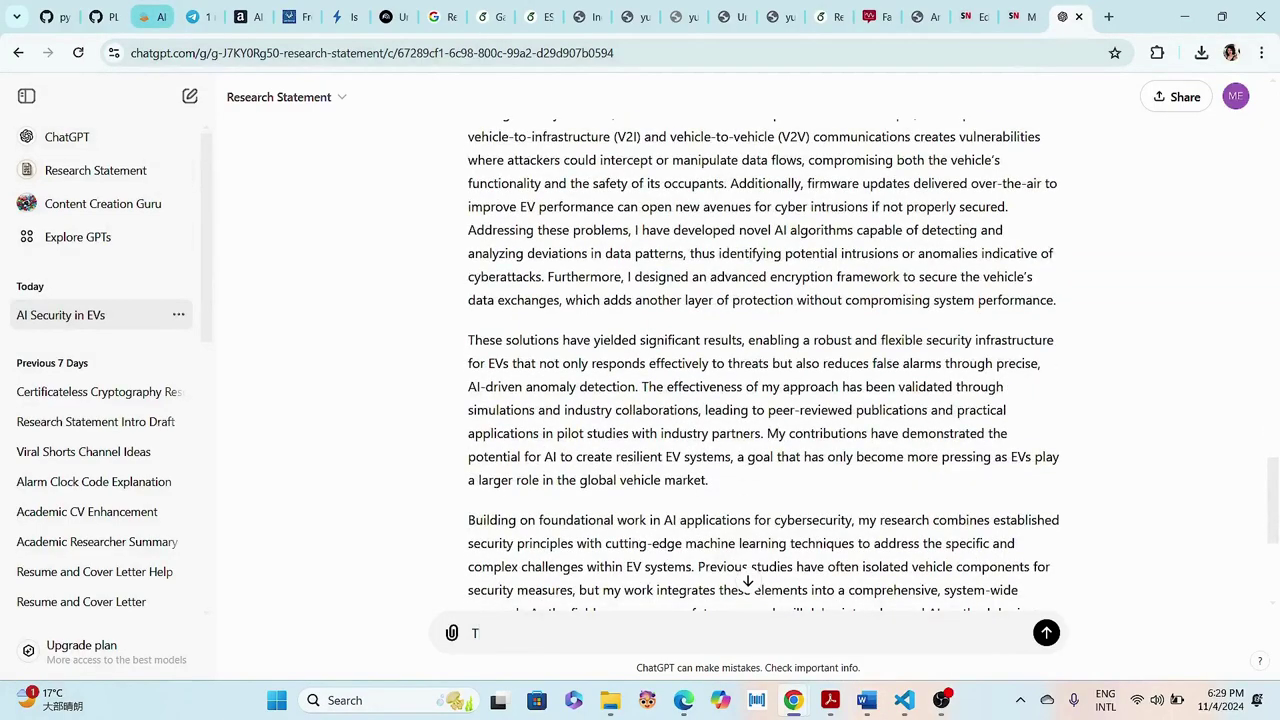
- Switch to SciSpace and open its Paraphraser tool
left_click(152, 16)
mouse_move(26, 441)
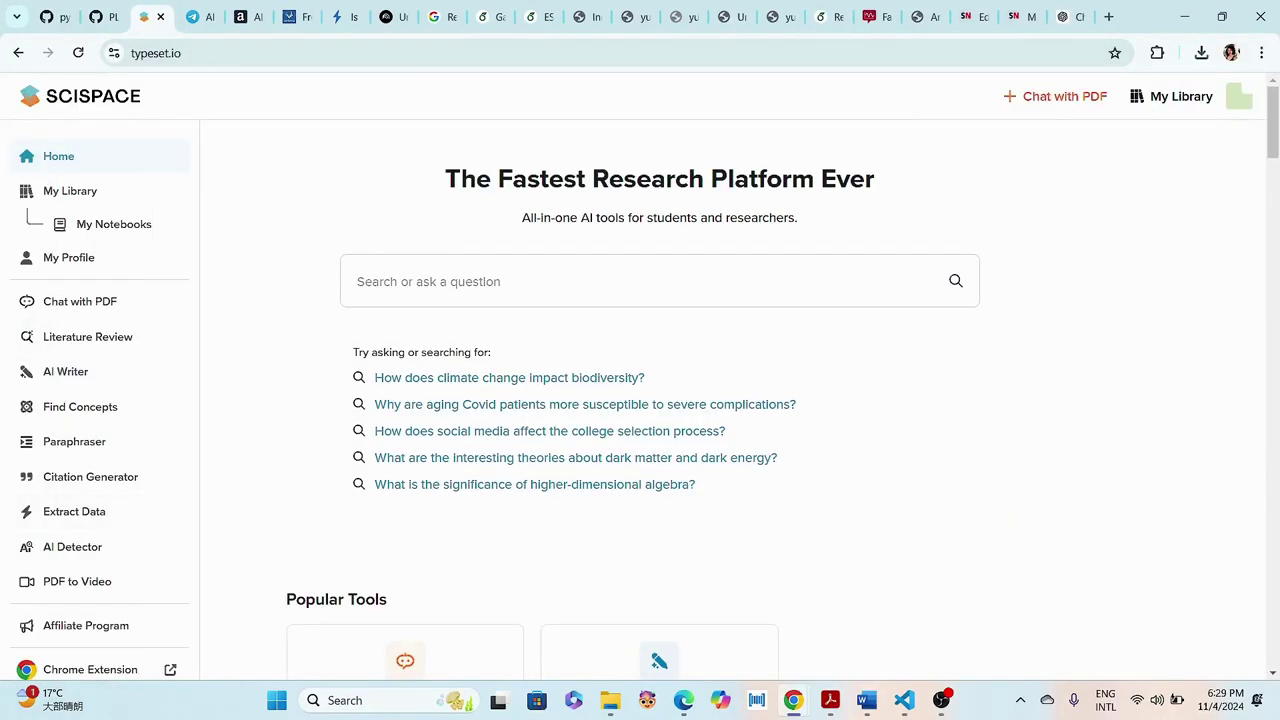
left_click(26, 441)
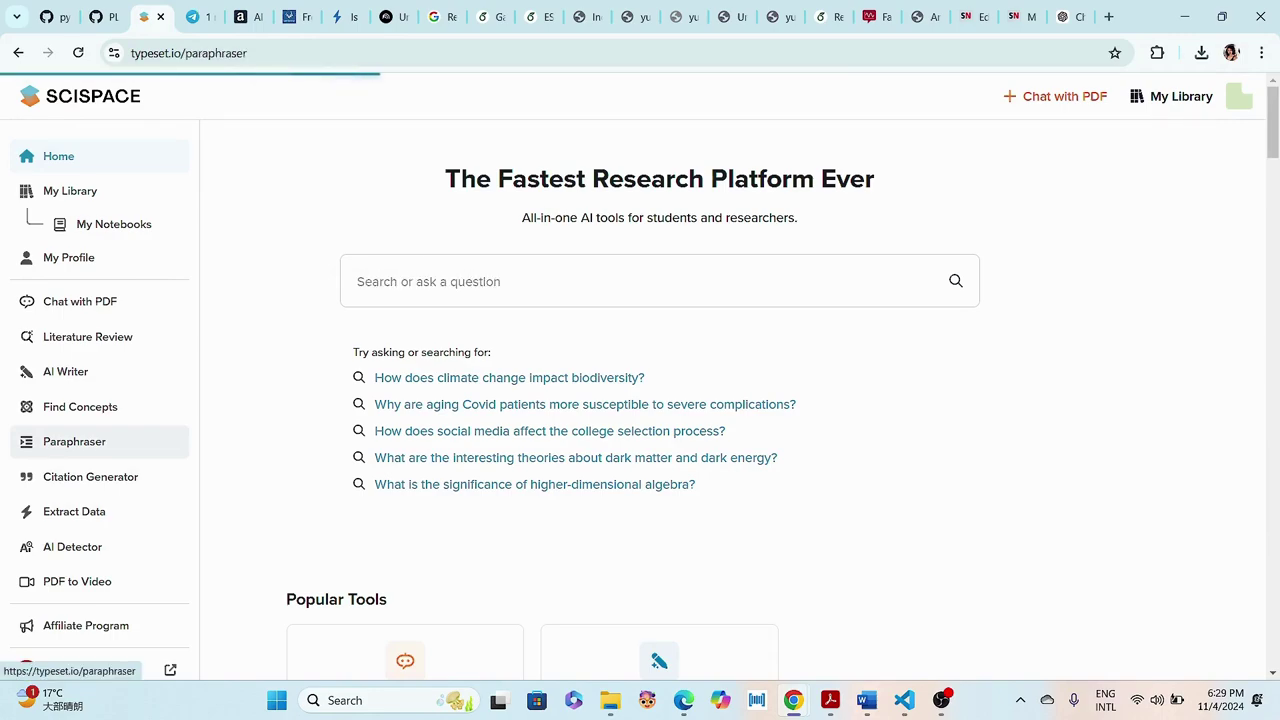
left_click(640, 401)
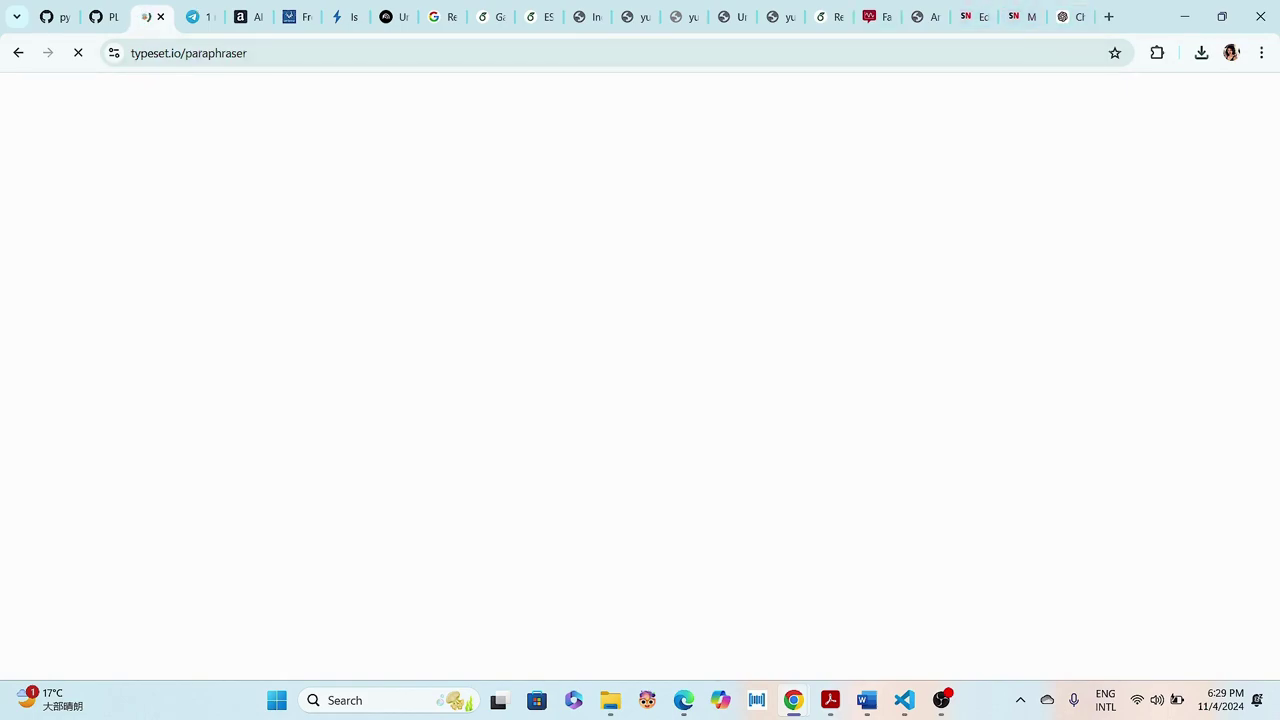
left_click(1068, 16)
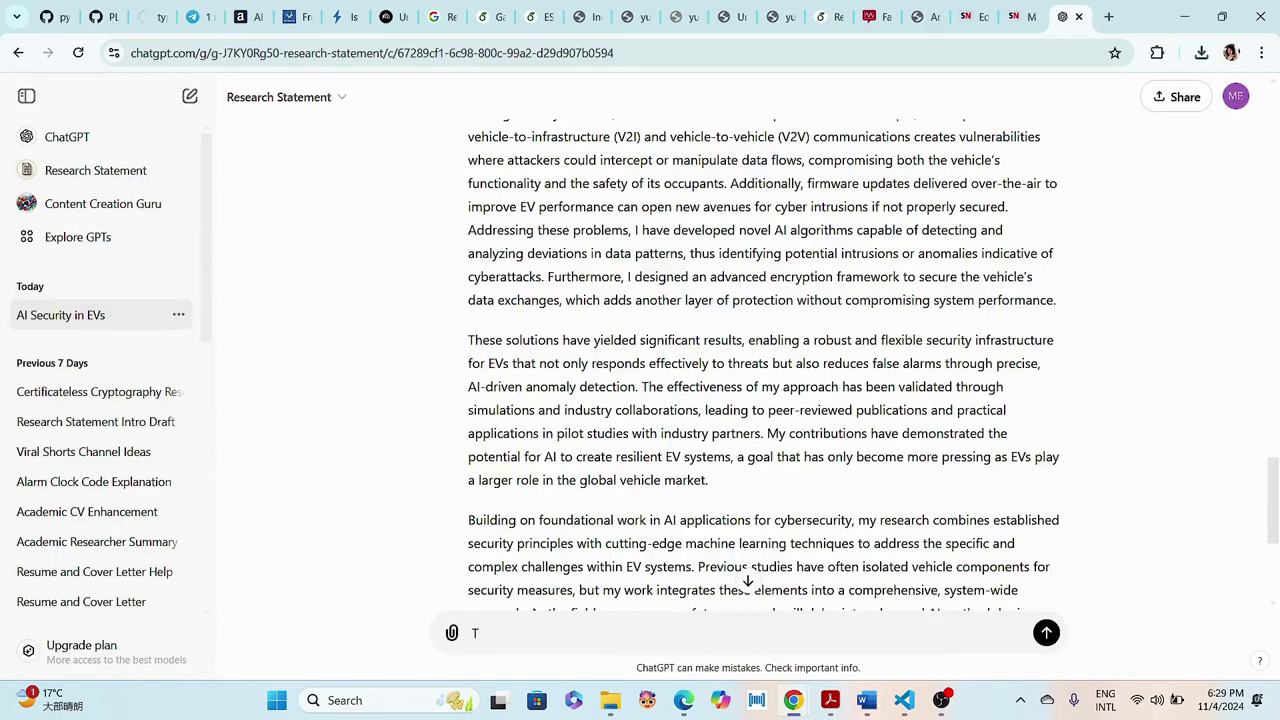
scroll(748, 360, "down", 3)
left_click(502, 539)
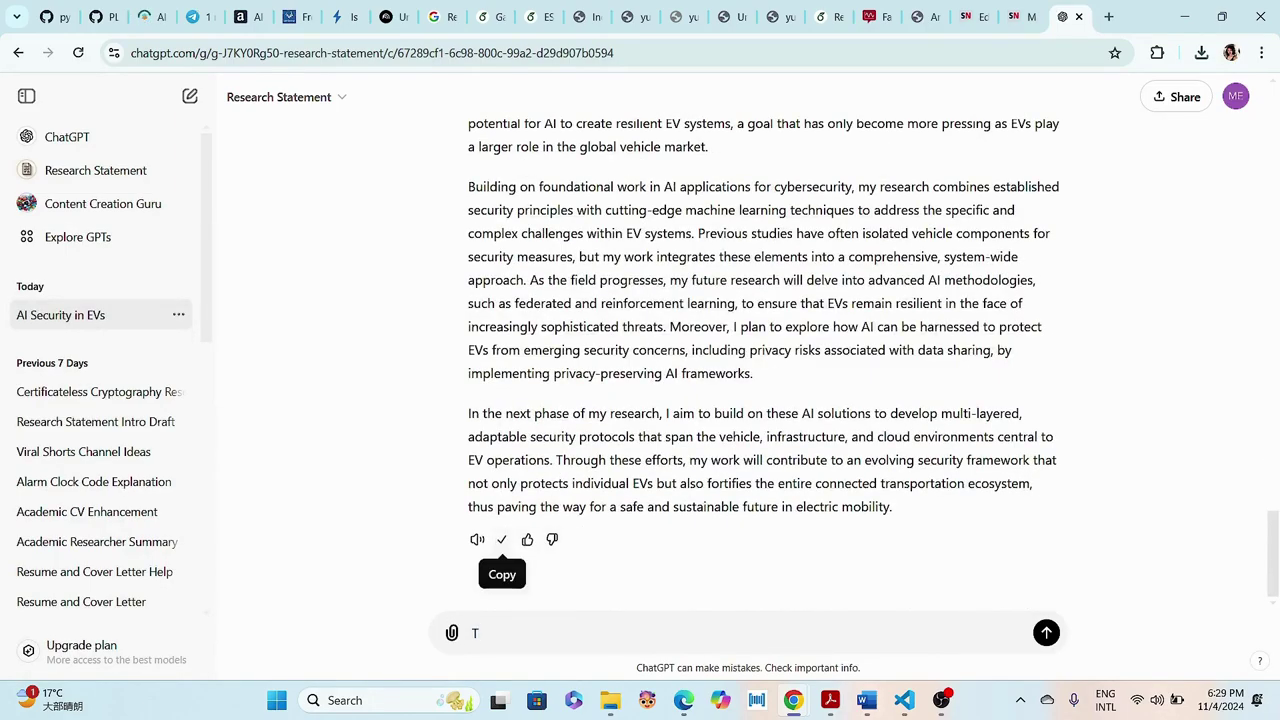
left_click(151, 17)
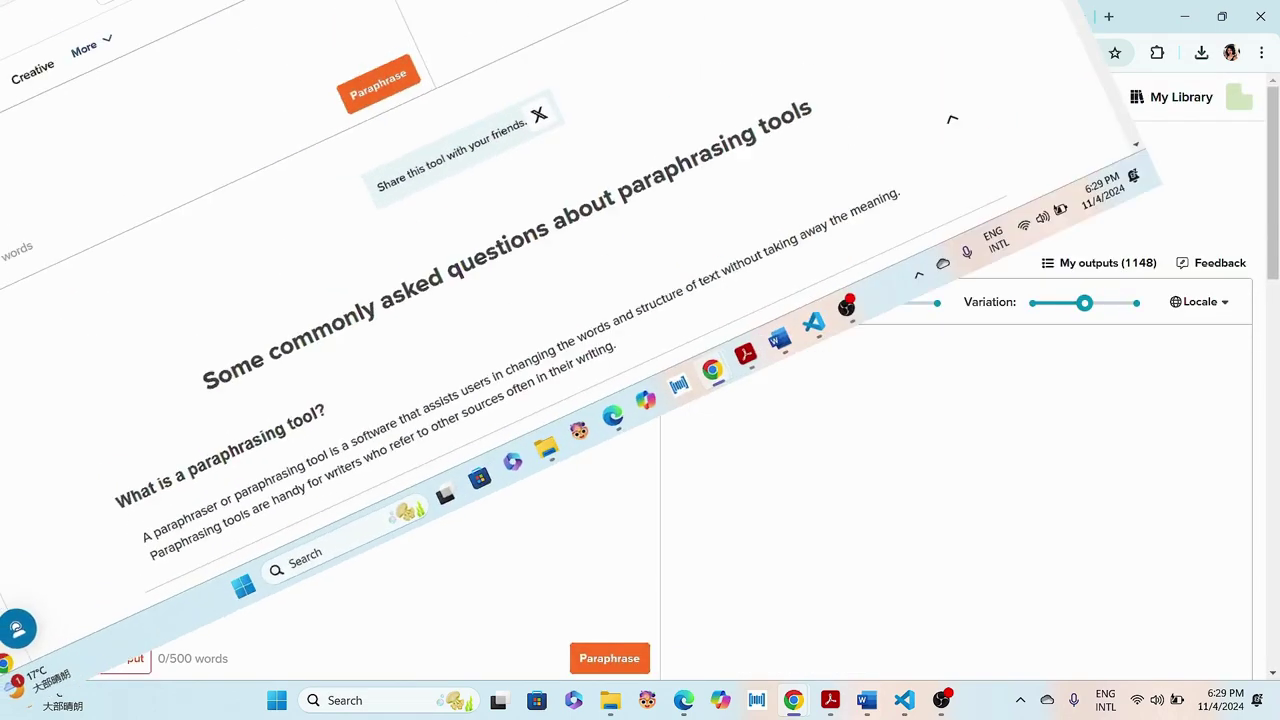
scroll(659, 400, "up", 2)
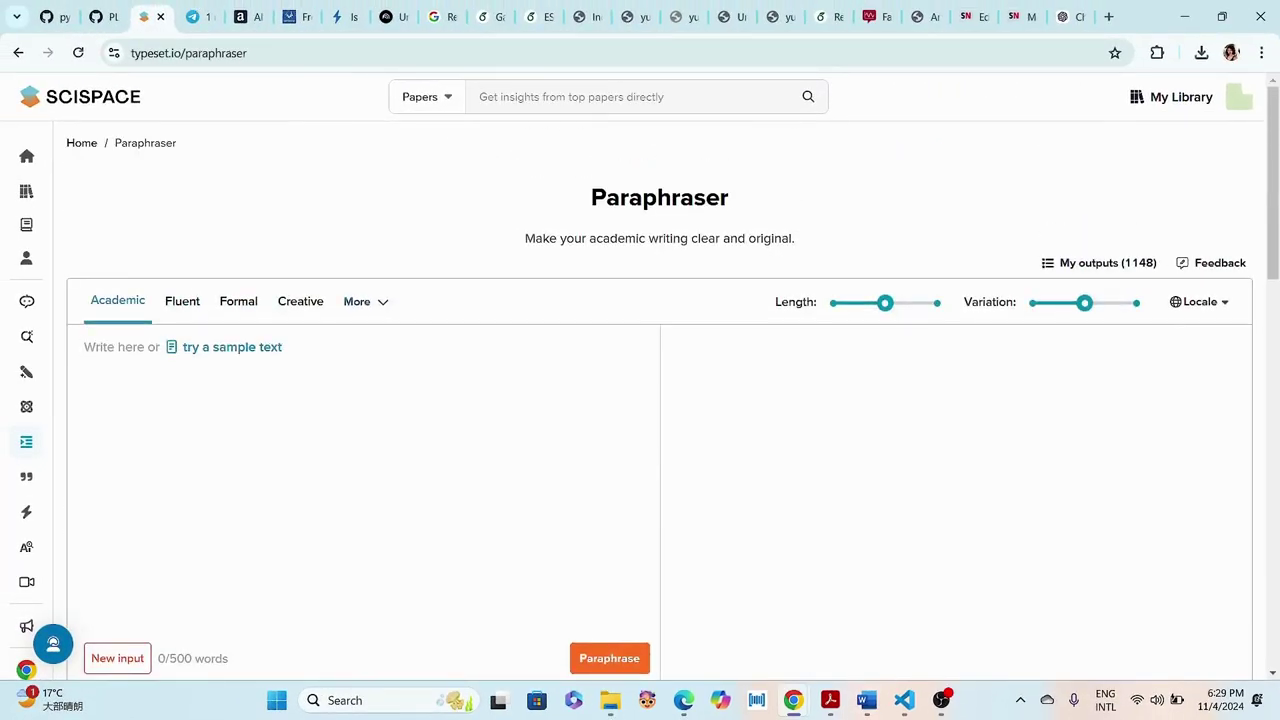
- Copy the introduction paragraph from res.tex in Overleaf and paste it into the SciSpace Paraphraser's input
left_click(828, 16)
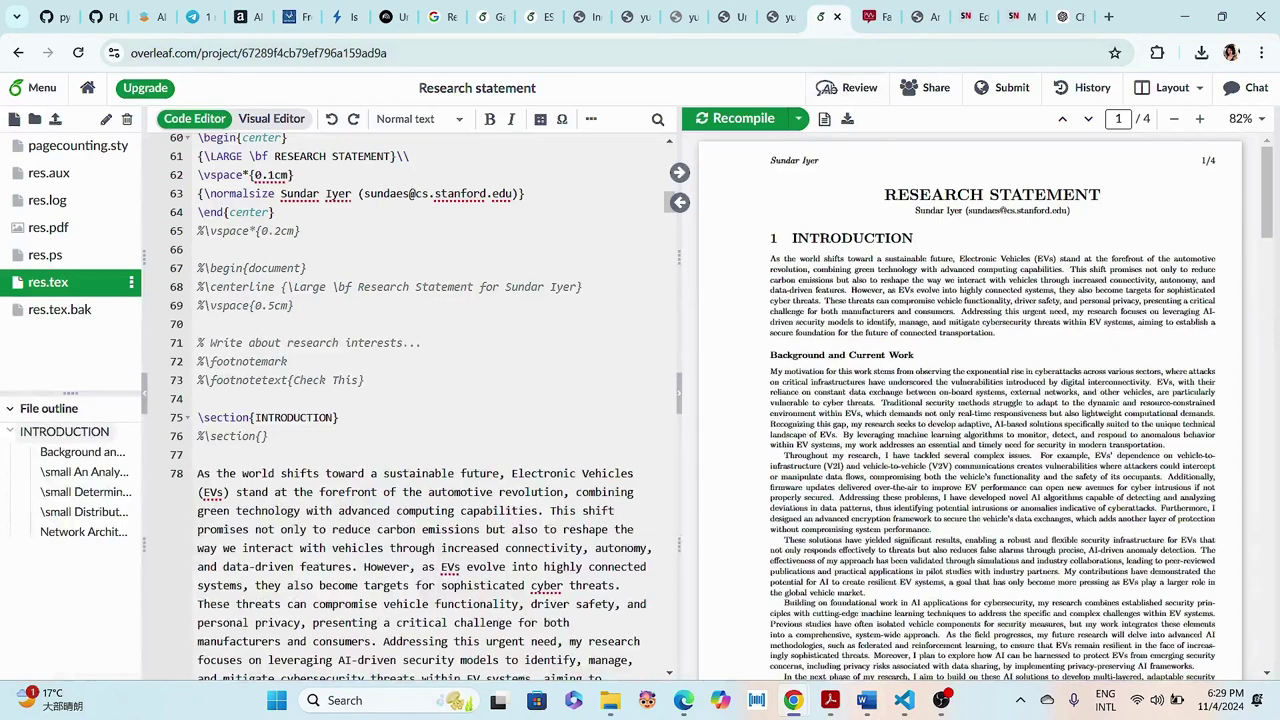
scroll(410, 400, "down", 3)
left_click_drag(293, 466, 197, 204)
right_click(268, 284)
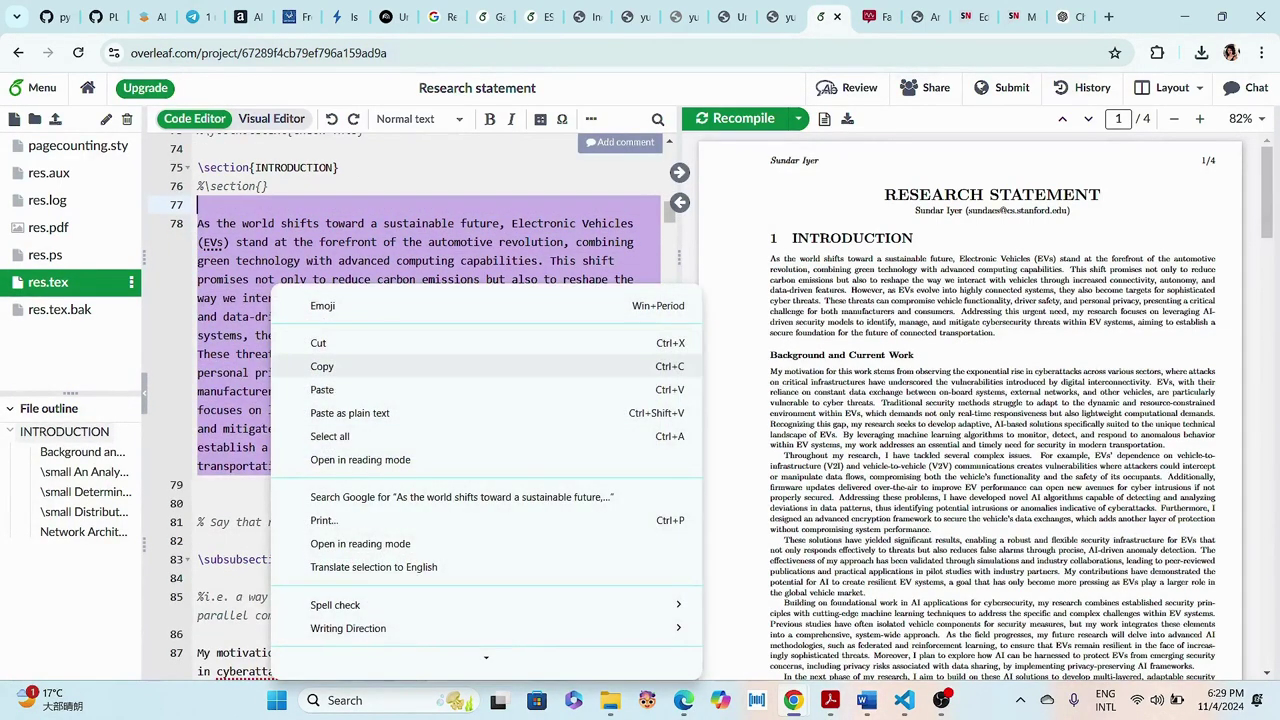
left_click(320, 374)
left_click(150, 17)
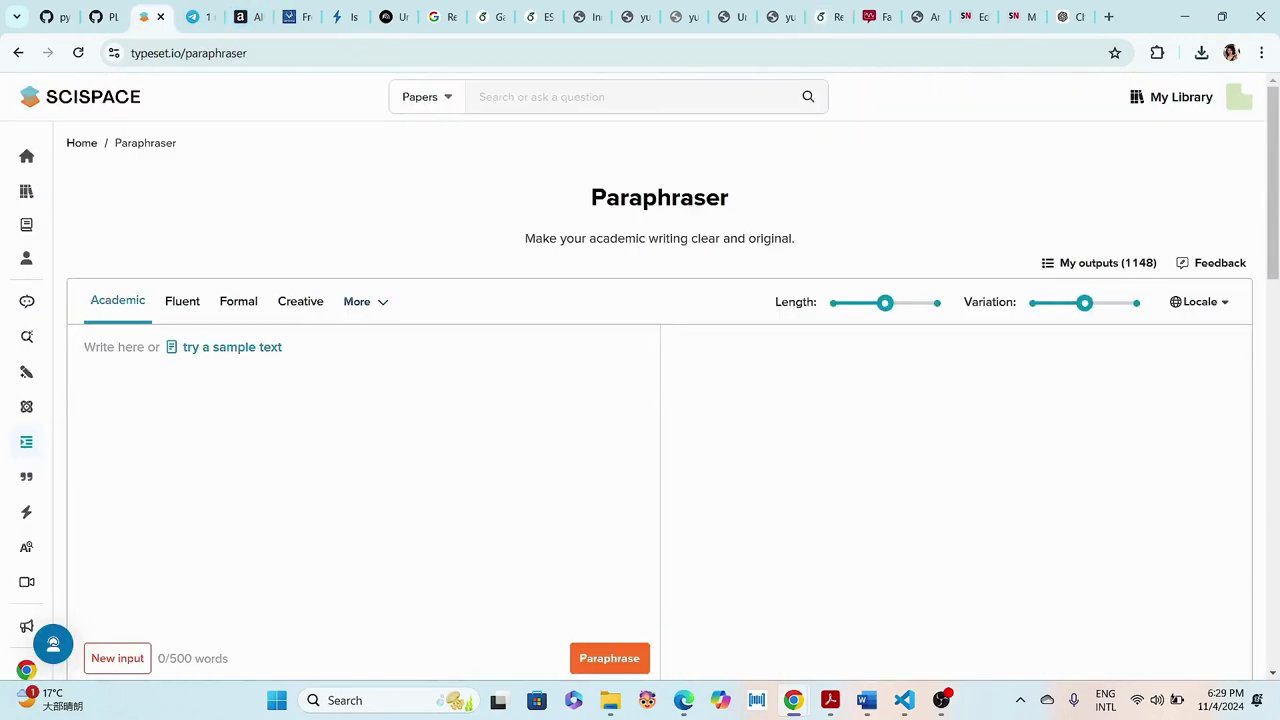
key("ctrl+v")
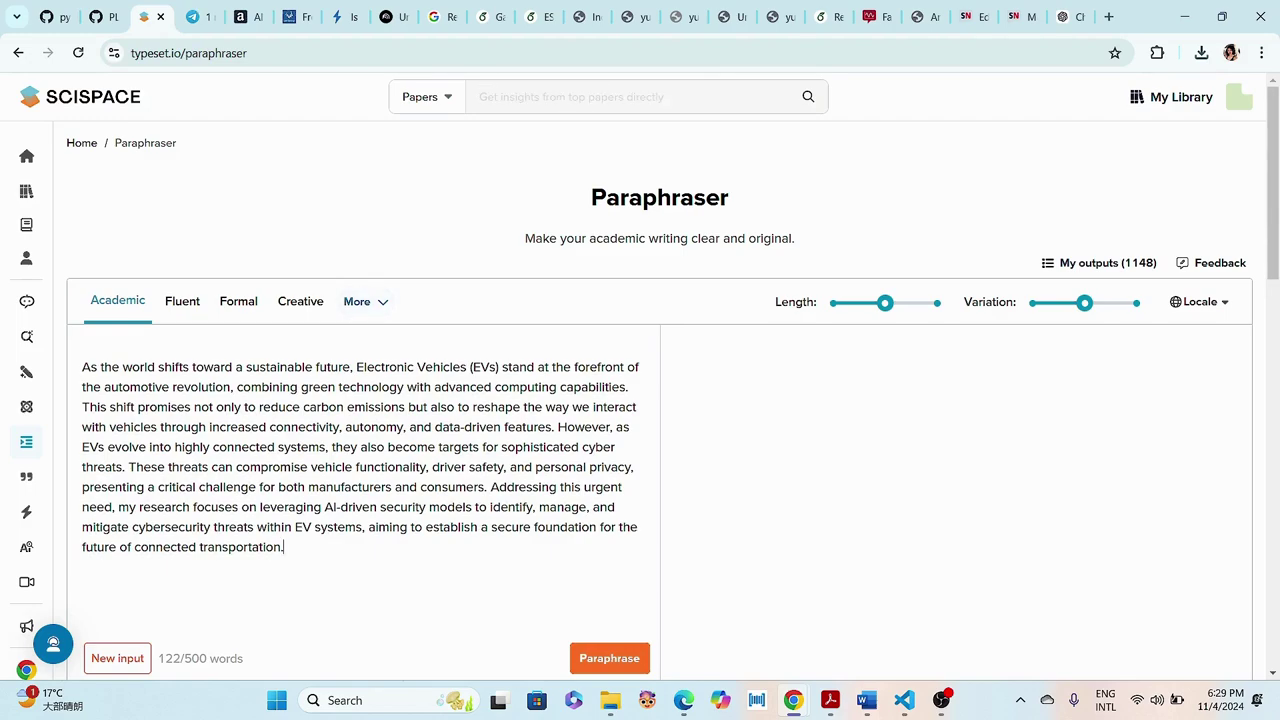
- Paraphrase the introduction in Academic style and run AI detection on the paraphrased output
mouse_move(885, 302)
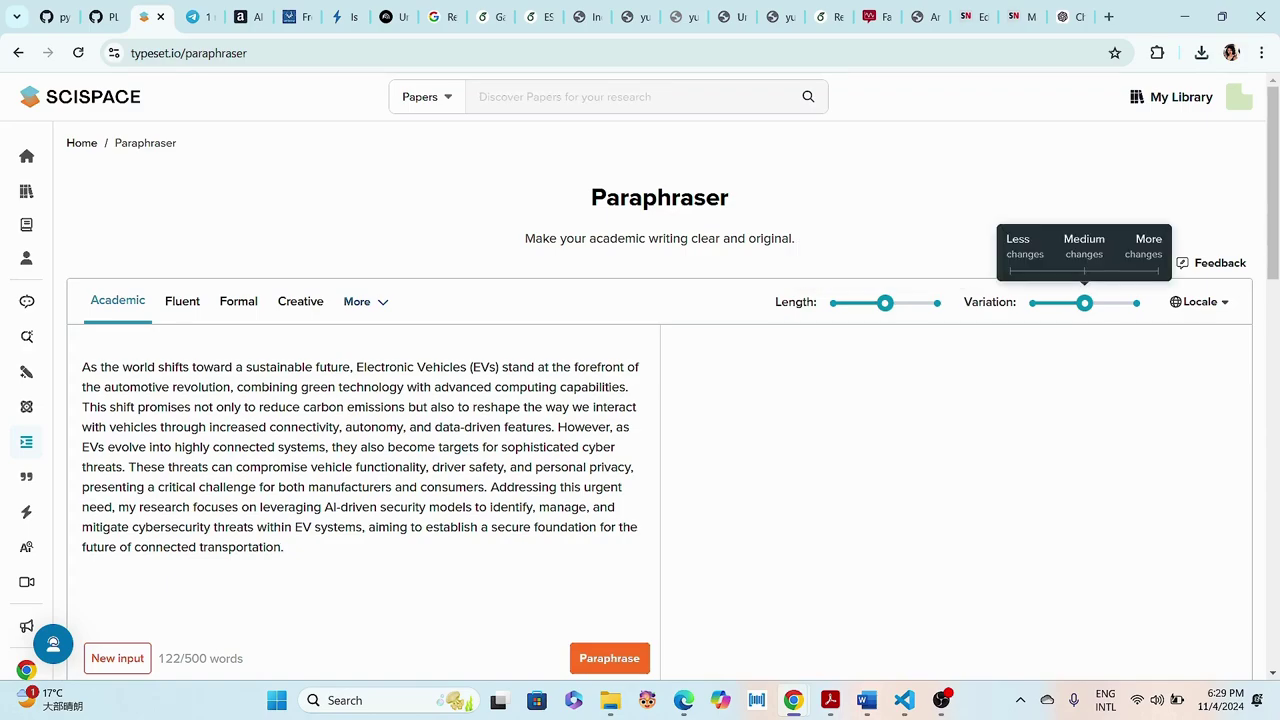
scroll(659, 400, "down", 3)
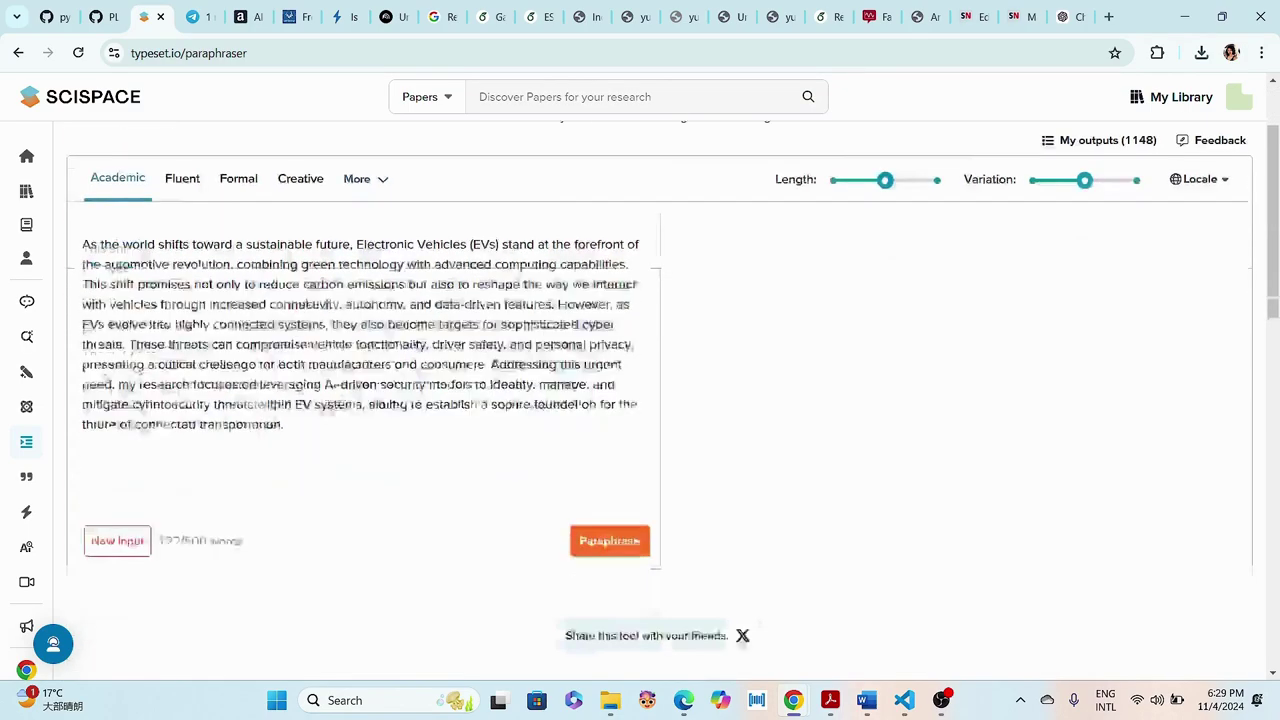
left_click(609, 413)
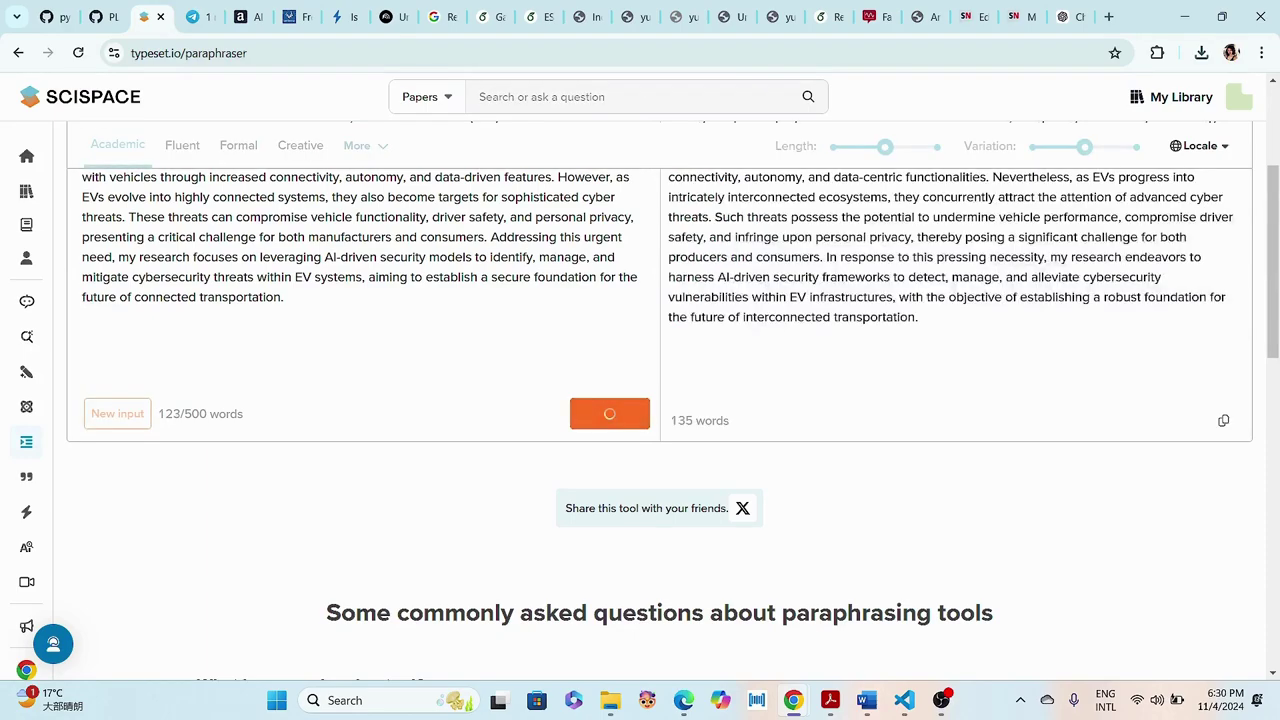
scroll(659, 400, "up", 2)
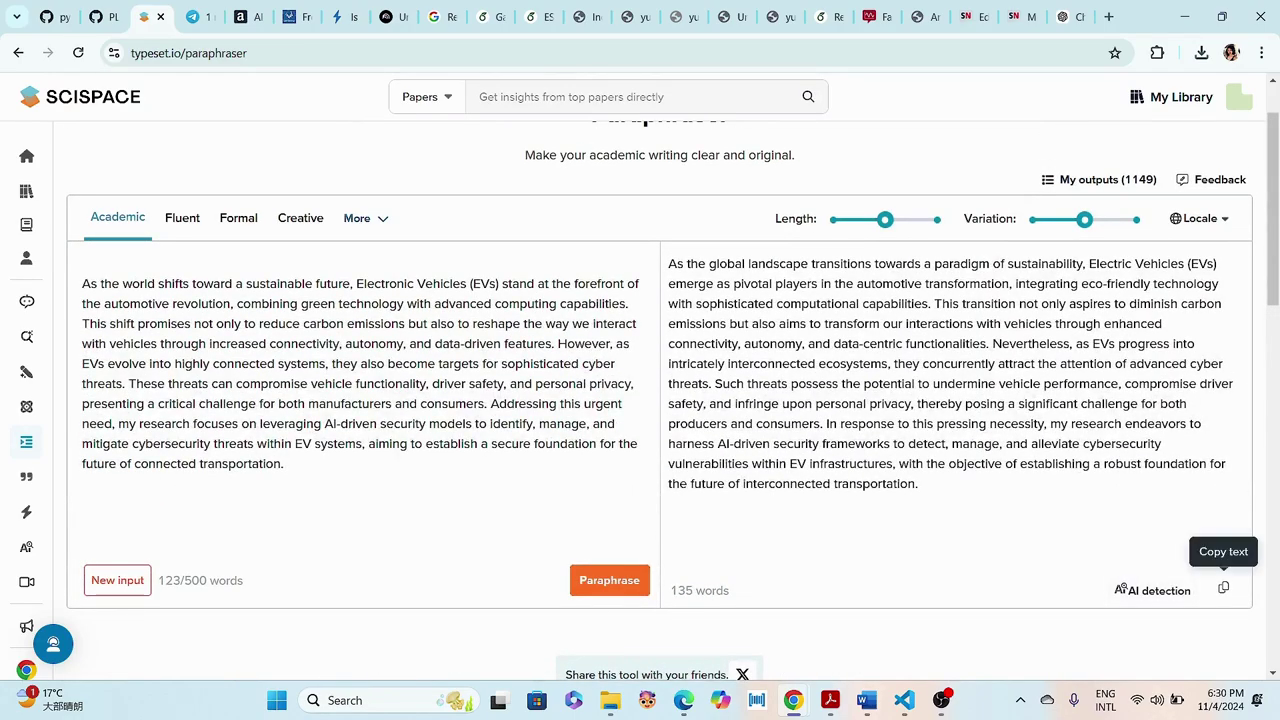
left_click(1178, 590)
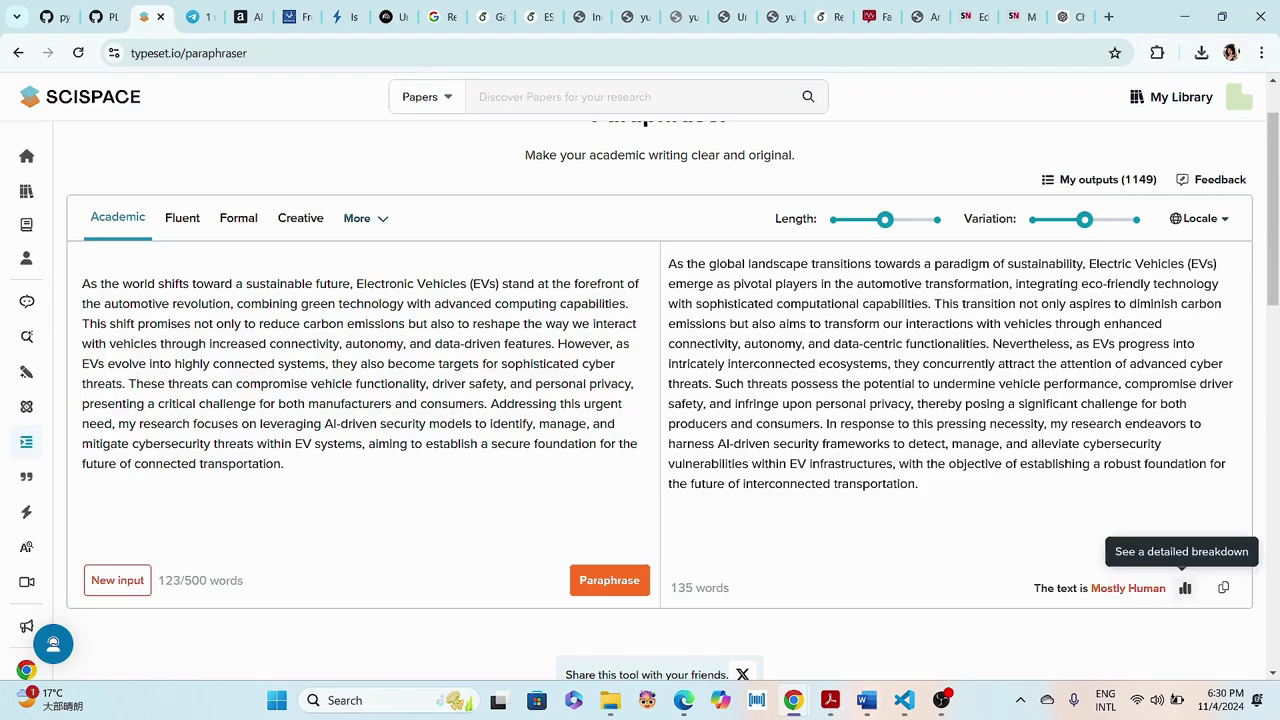
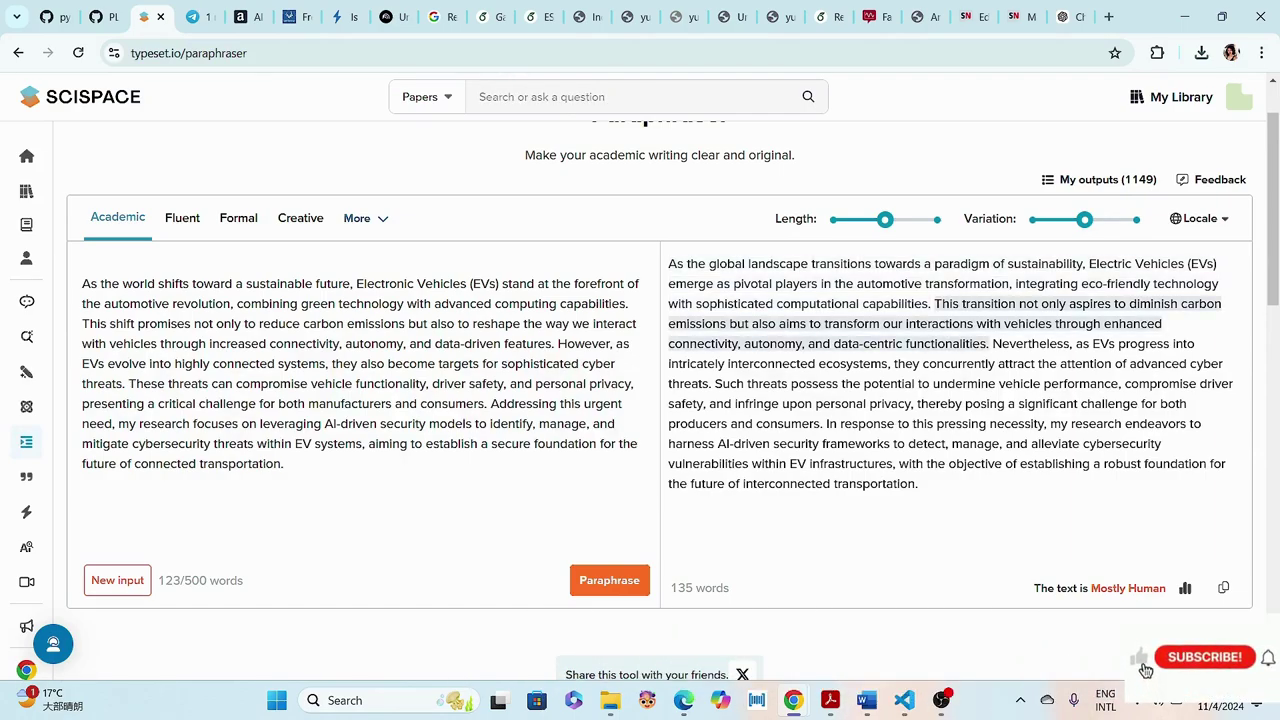
- Copy the first sentence of the paraphrased output, ending with "sophisticated computational capabilities."
mouse_move(27, 301)
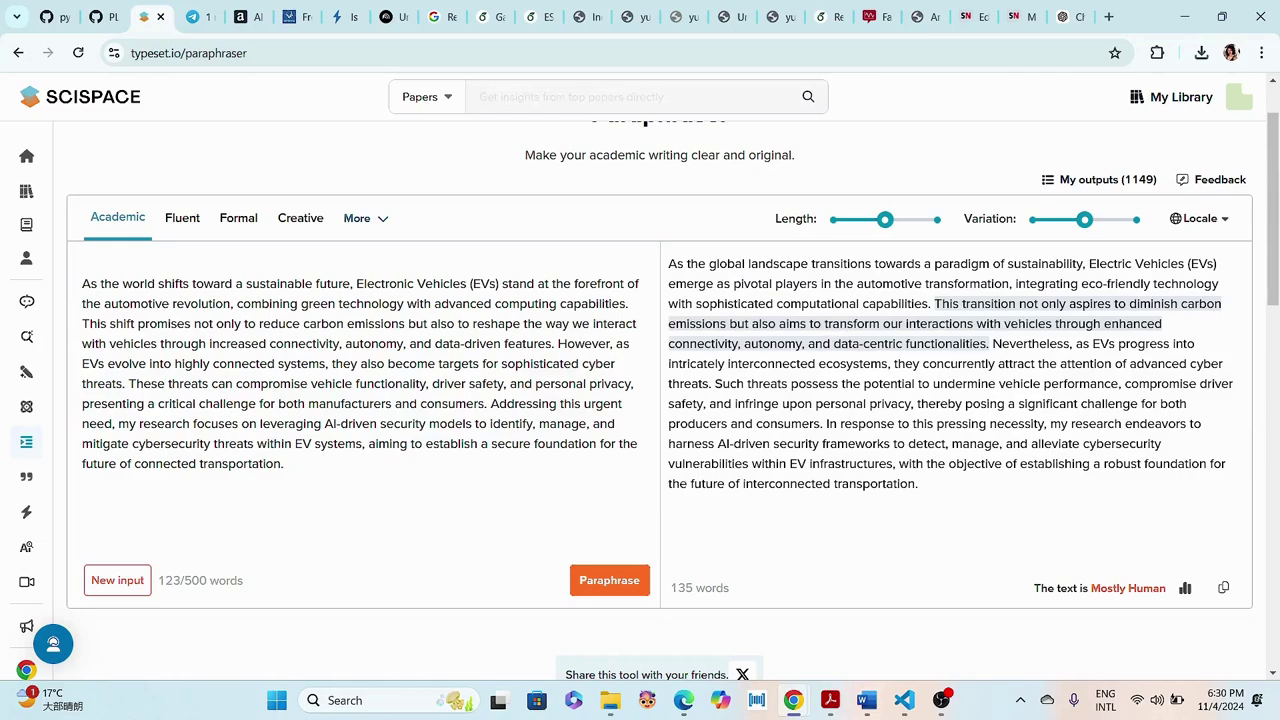
left_click_drag(933, 303, 668, 264)
key("ctrl+c")
right_click(717, 280)
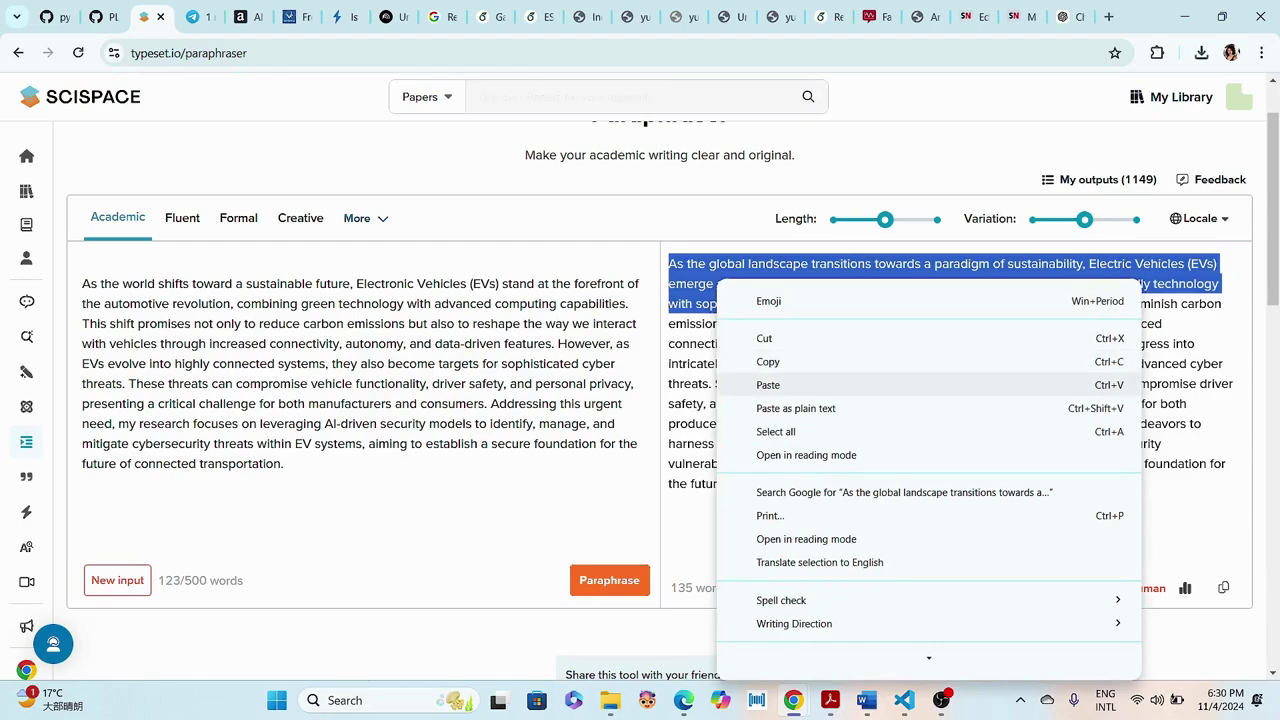
left_click(770, 361)
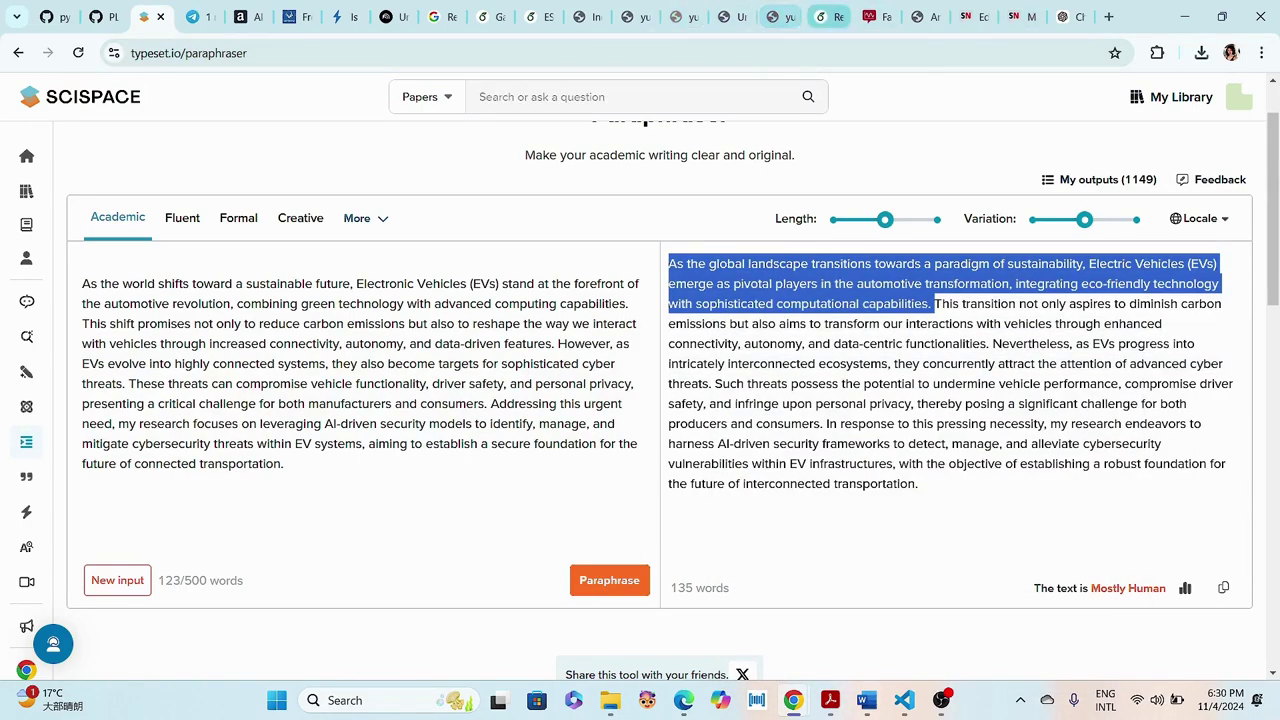
- Switch to Overleaf, separate the introduction's first sentence from the rest with blank lines, and replace it with the copied paraphrased sentence
left_click(823, 16)
left_click(472, 260)
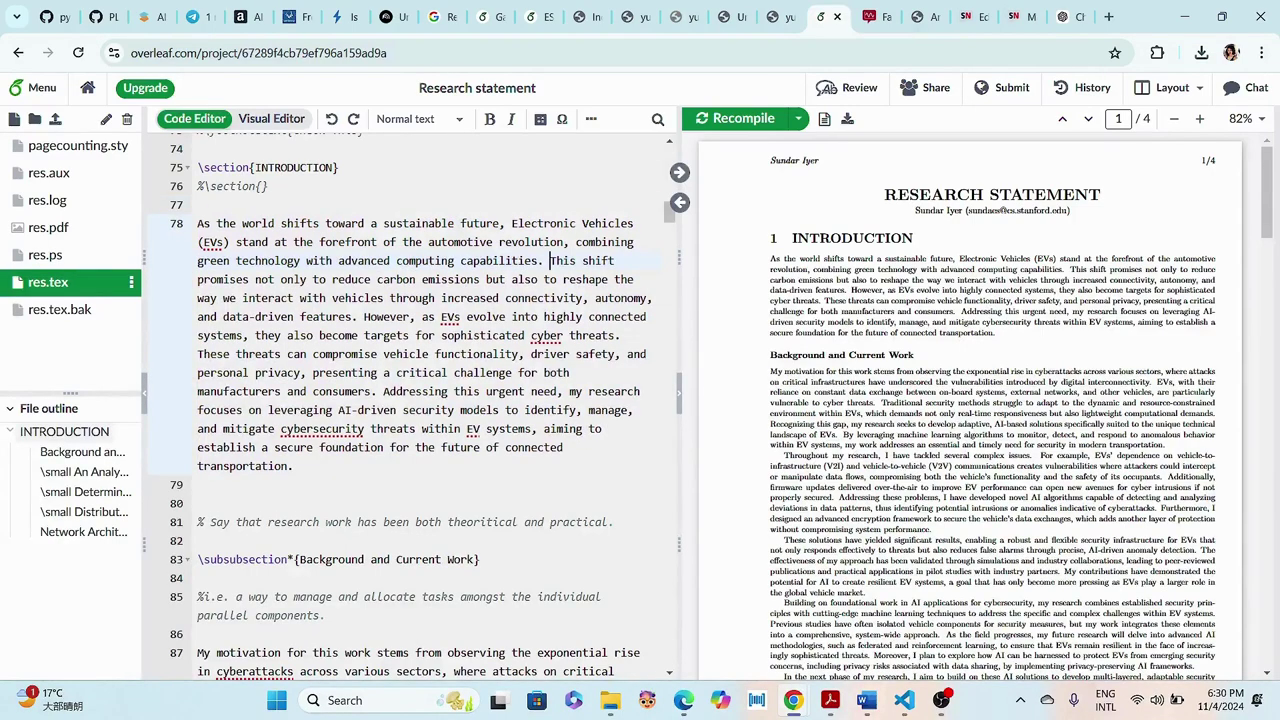
key("Return")
key("Return")
key("Return")
key("Return")
left_click_drag(549, 260, 197, 223)
key("ctrl+v")
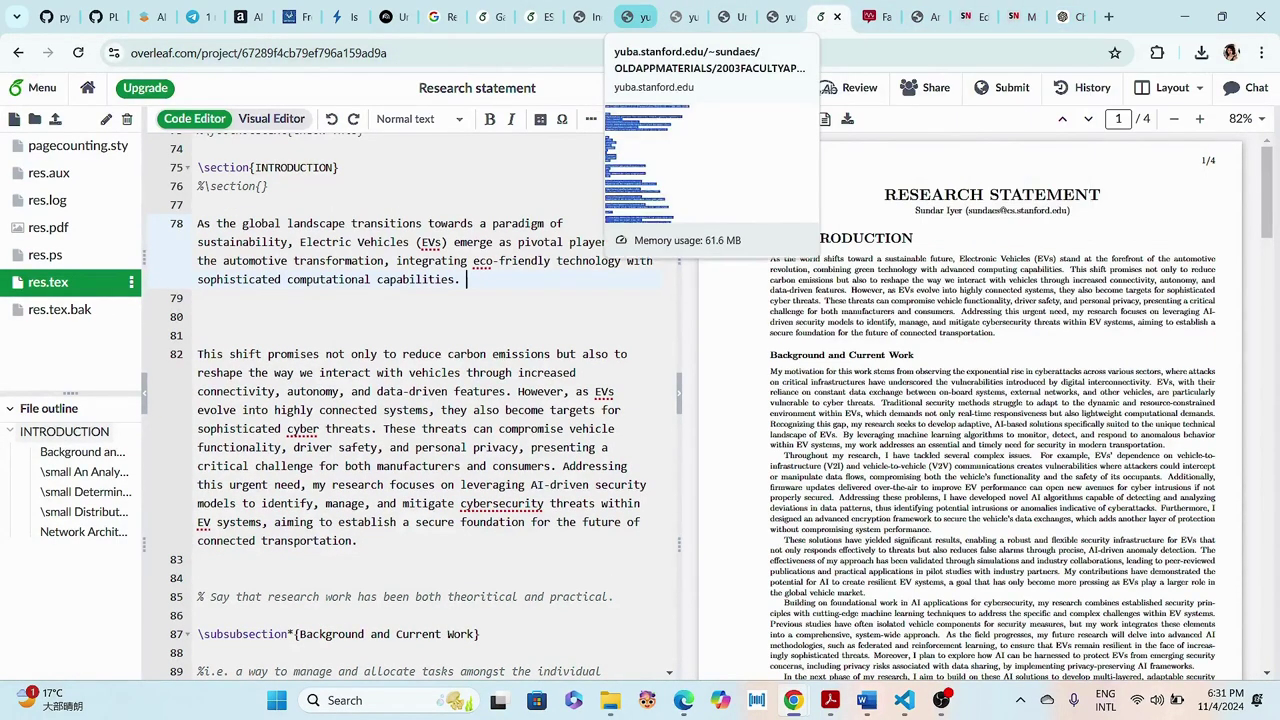
- Return to the SciSpace Paraphraser and copy the whole original introduction paragraph from its input
left_click(147, 17)
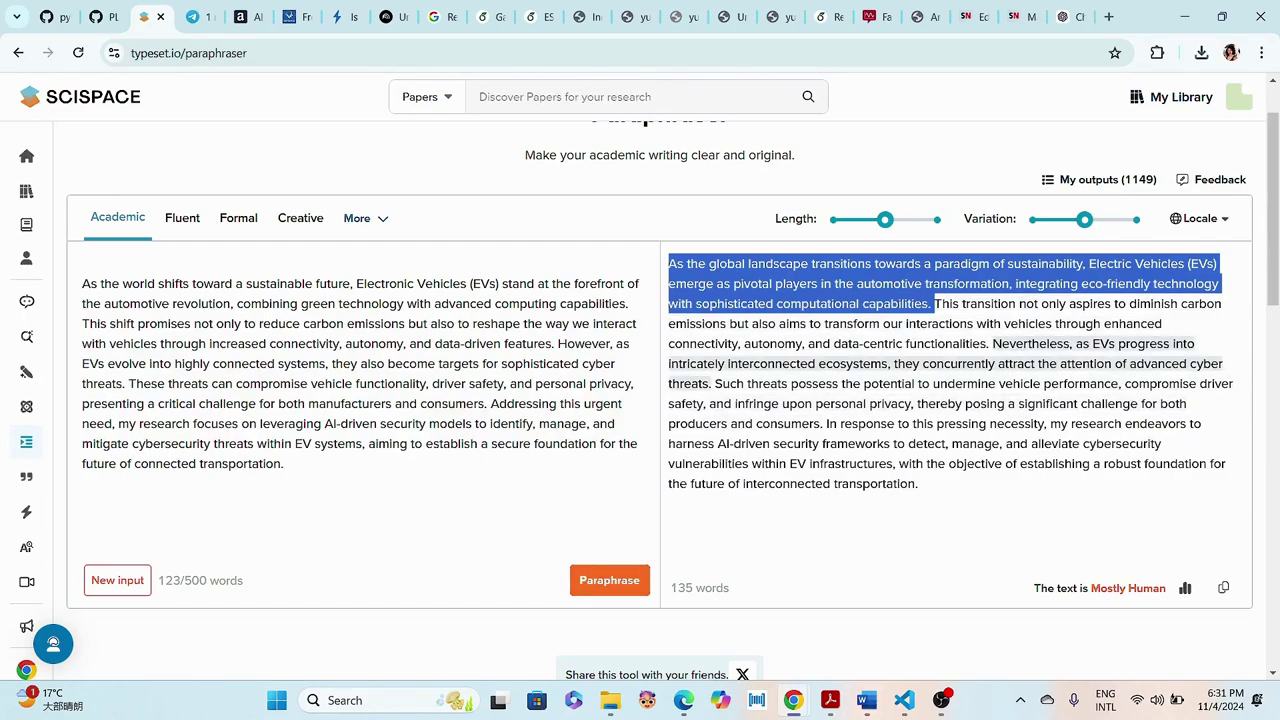
left_click_drag(288, 466, 82, 280)
right_click(440, 340)
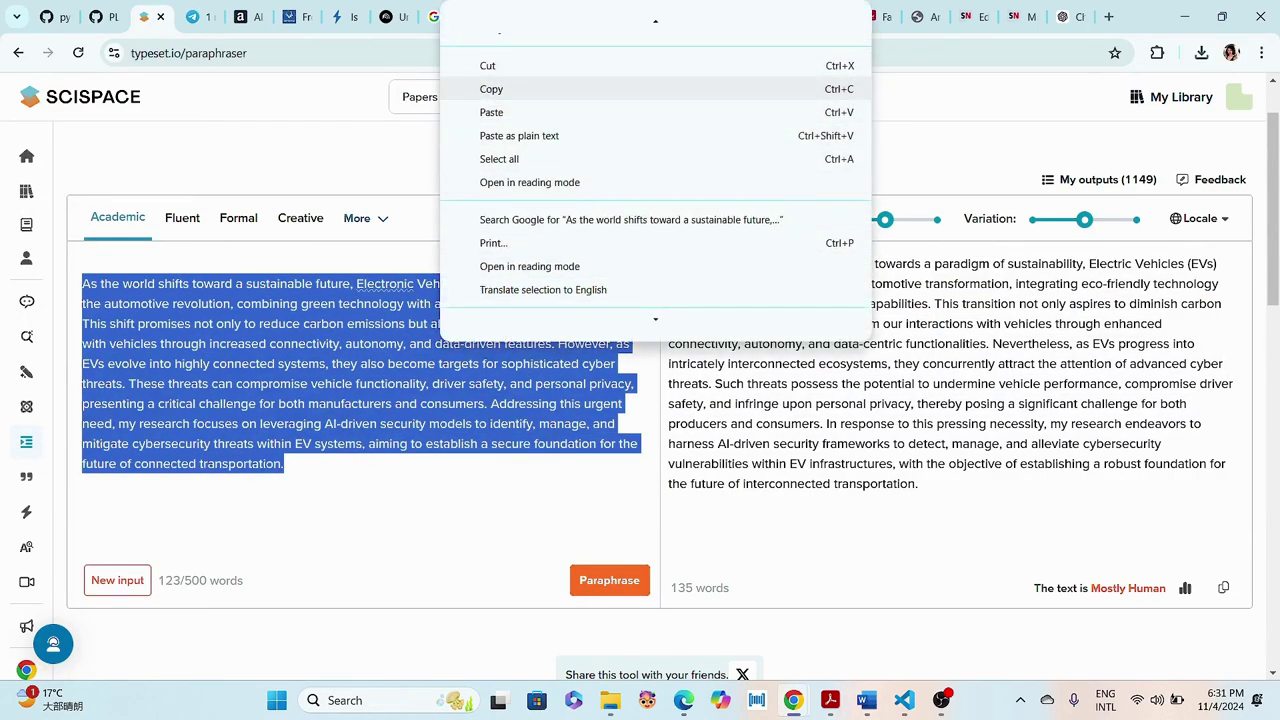
left_click(491, 83)
- Open SciSpace's AI Detector, replace its text with the copied original introduction, and reanalyse it as Scientific text
mouse_move(27, 441)
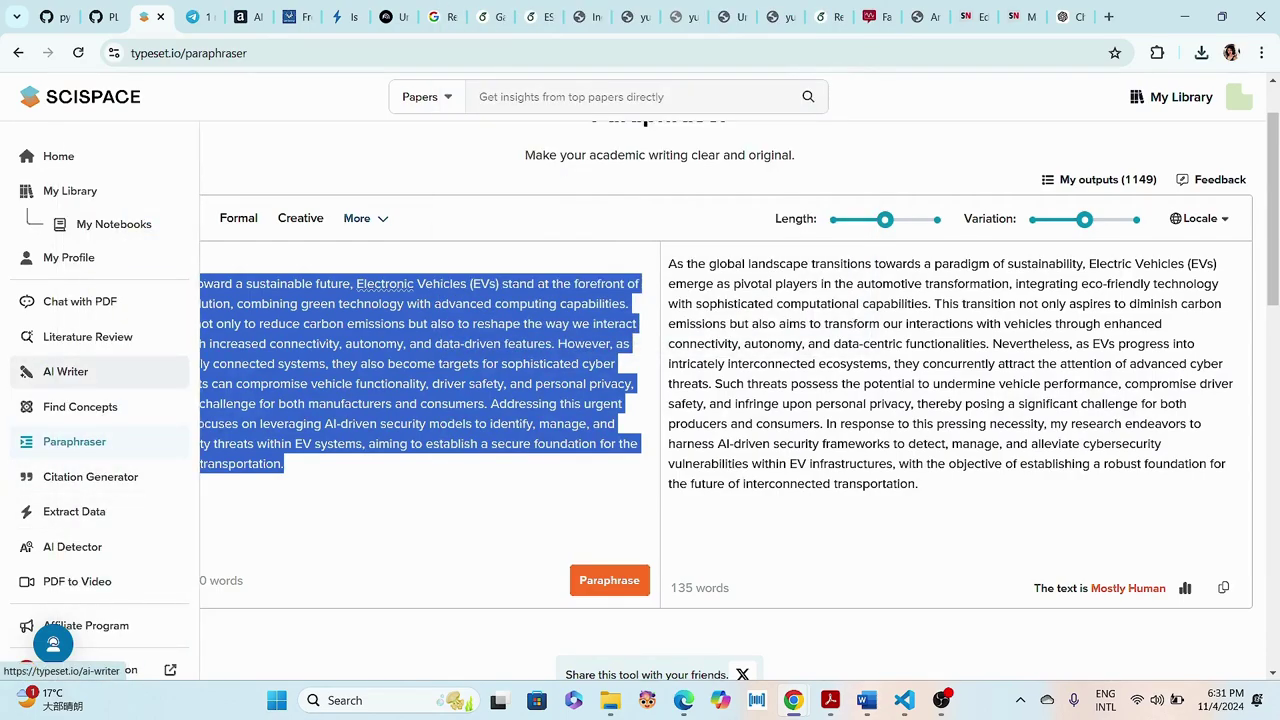
left_click(72, 546)
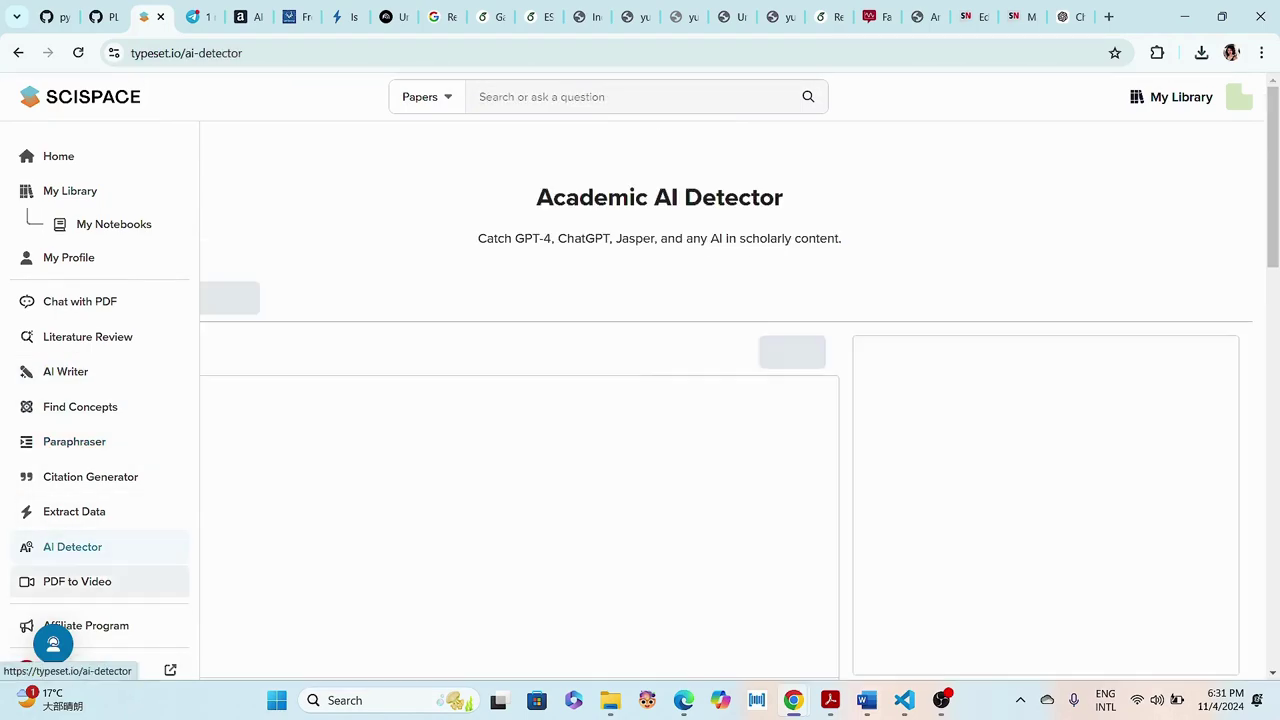
scroll(659, 400, "down", 2)
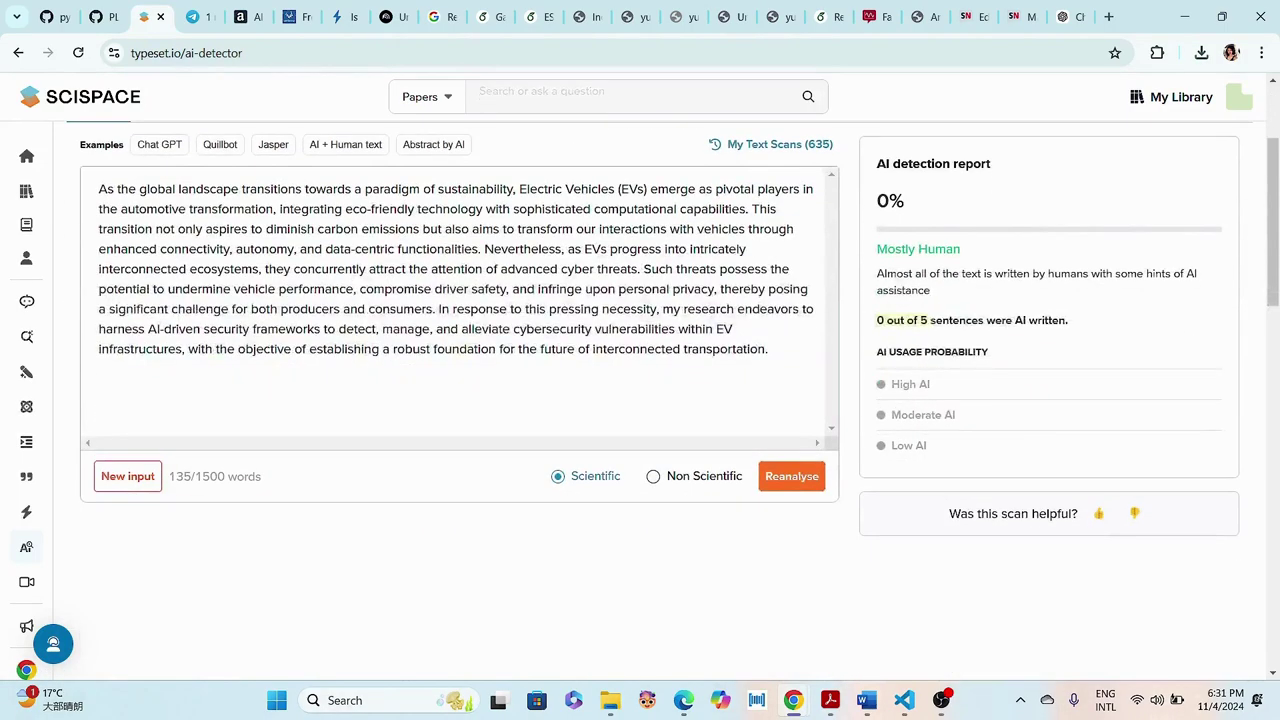
scroll(660, 400, "up", 2)
left_click_drag(768, 535, 98, 375)
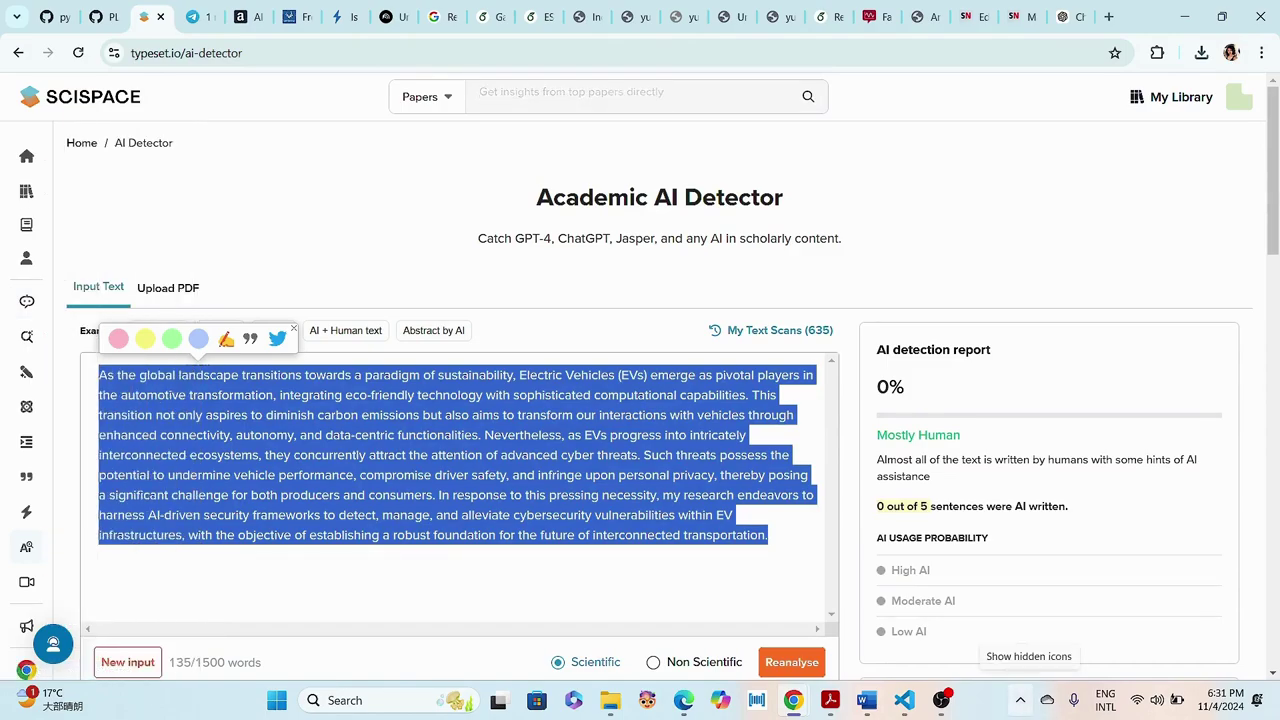
key("ctrl+v")
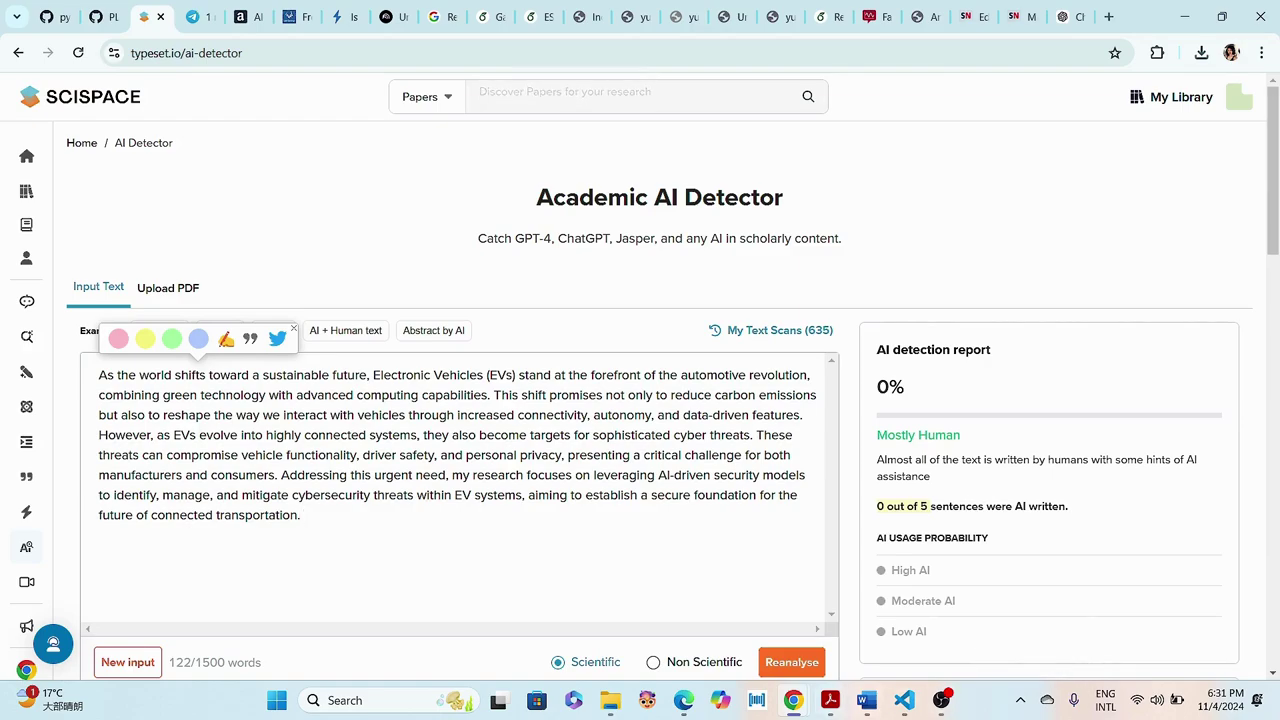
left_click(791, 662)
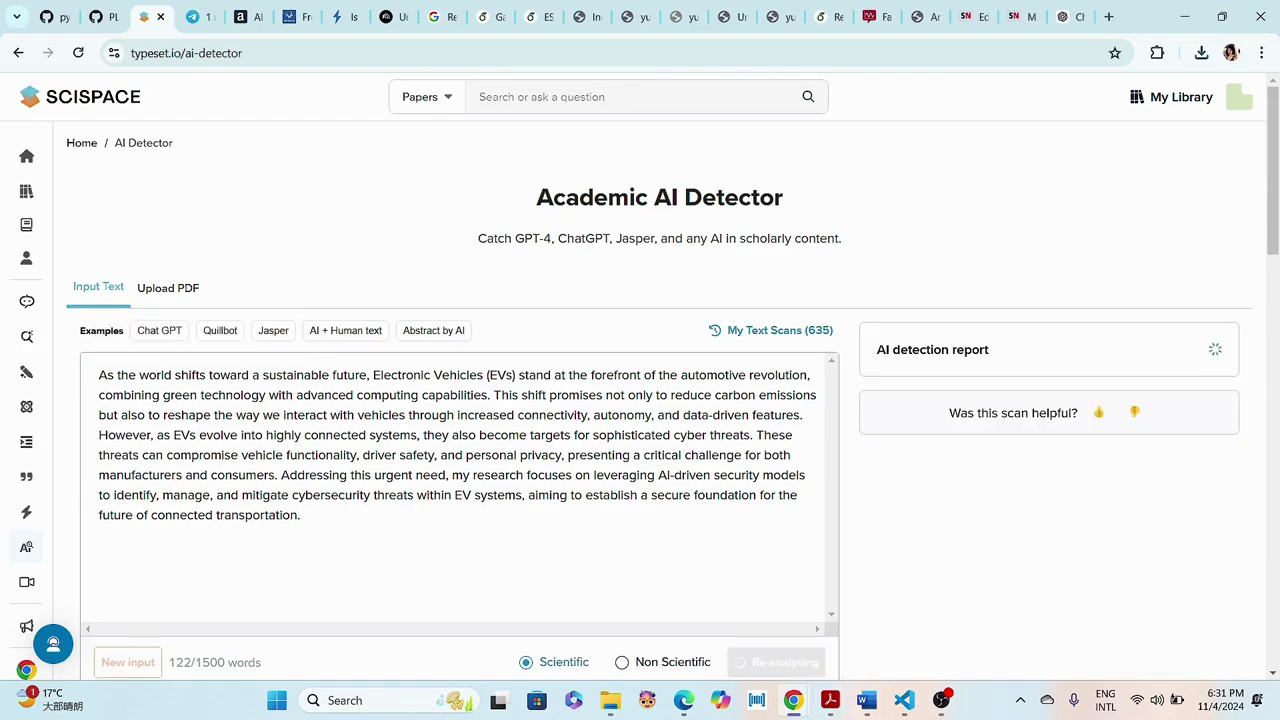
scroll(640, 400, "up", 1)
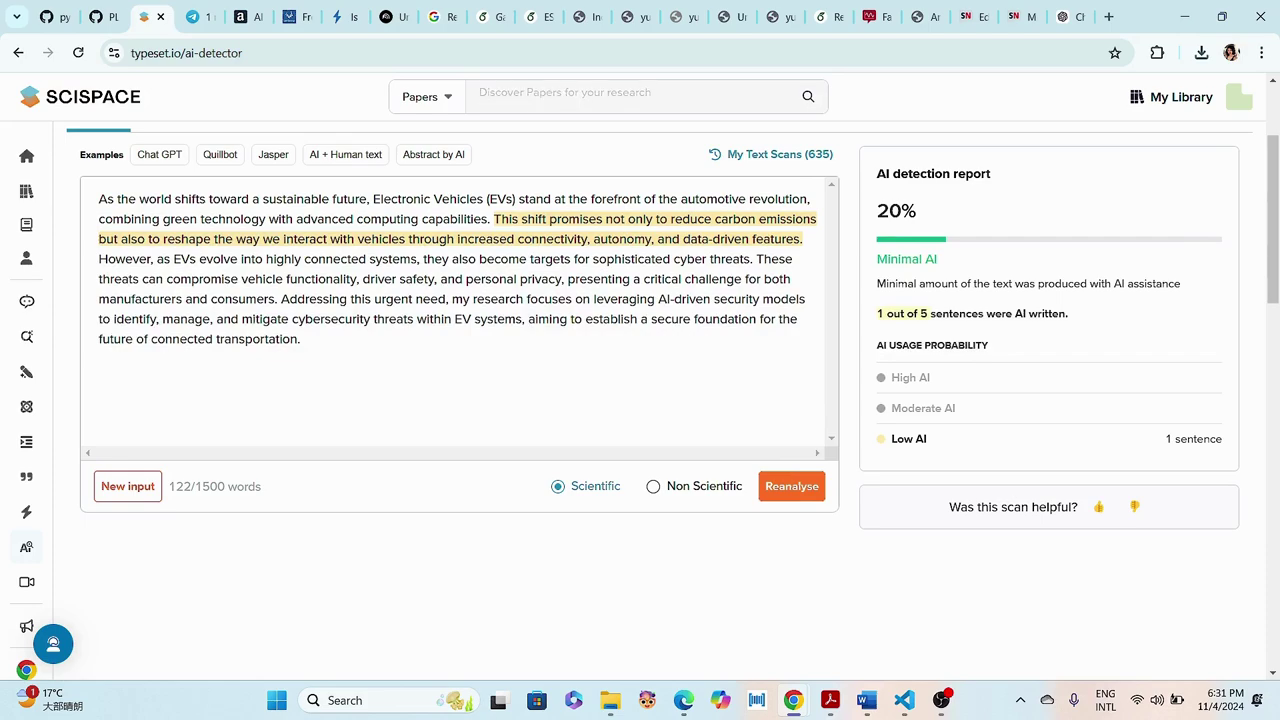
- Return to the Paraphraser and copy the full paraphrased introduction from the output
mouse_move(26, 511)
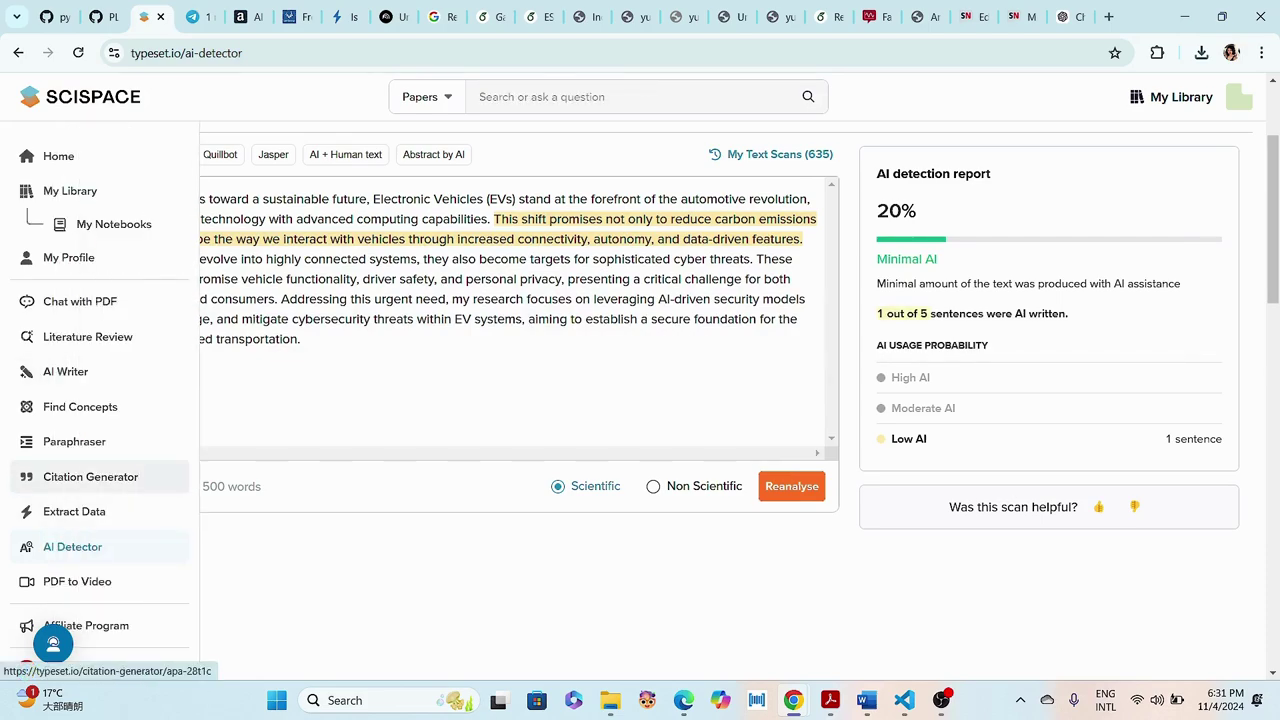
left_click(74, 441)
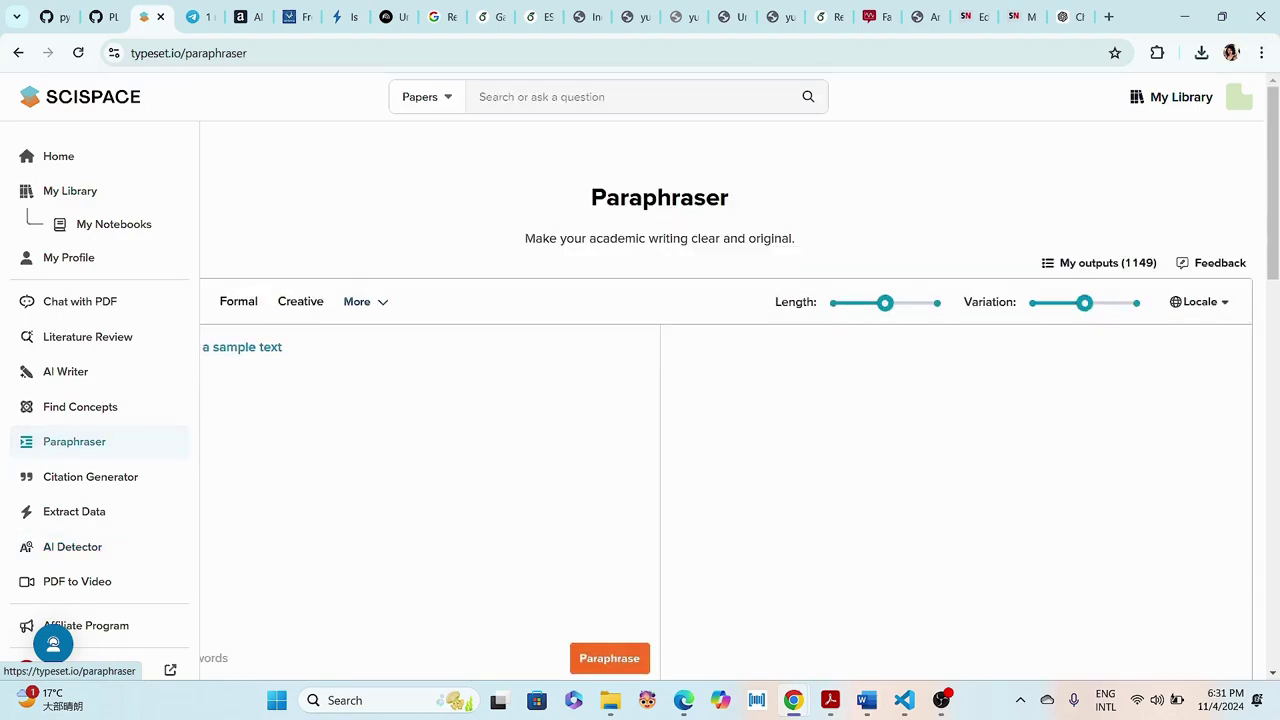
left_click_drag(917, 566, 716, 346)
scroll(716, 346, "down", 2)
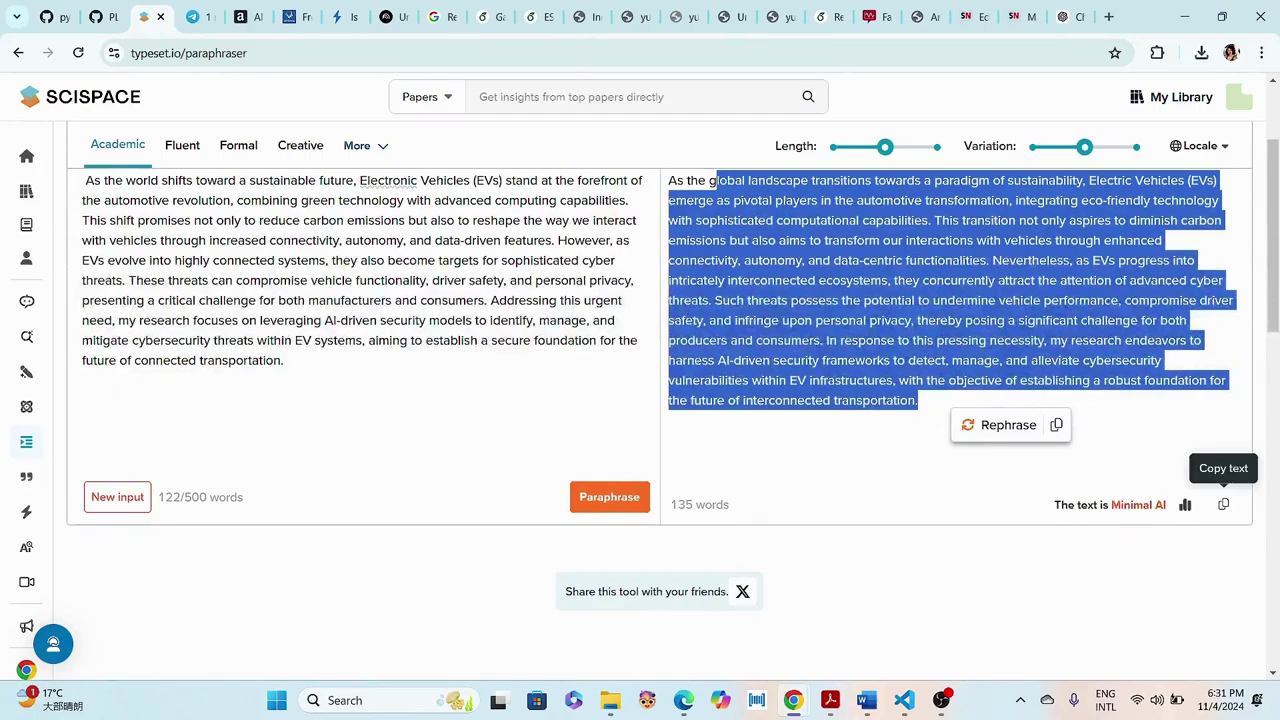
left_click(1223, 504)
- Open SciSpace's AI Detector, replace its text with the copied paraphrased introduction, and reanalyse it as Scientific text
mouse_move(90, 511)
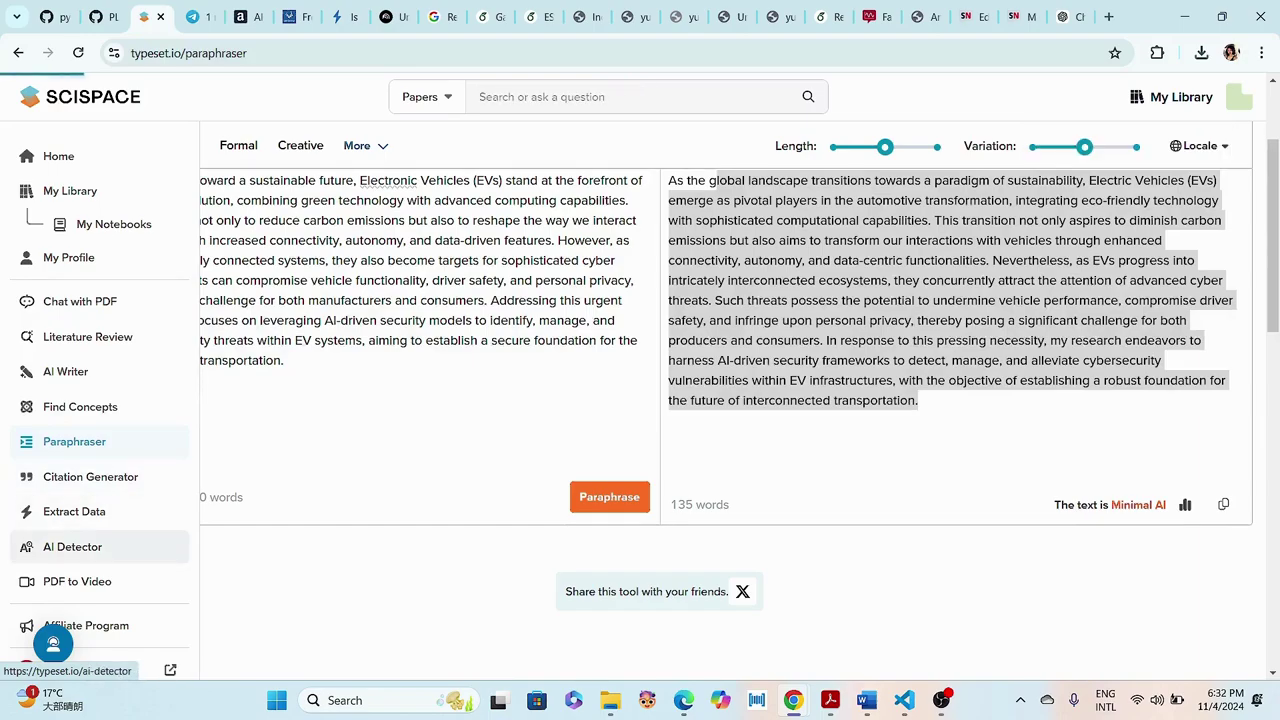
left_click(26, 547)
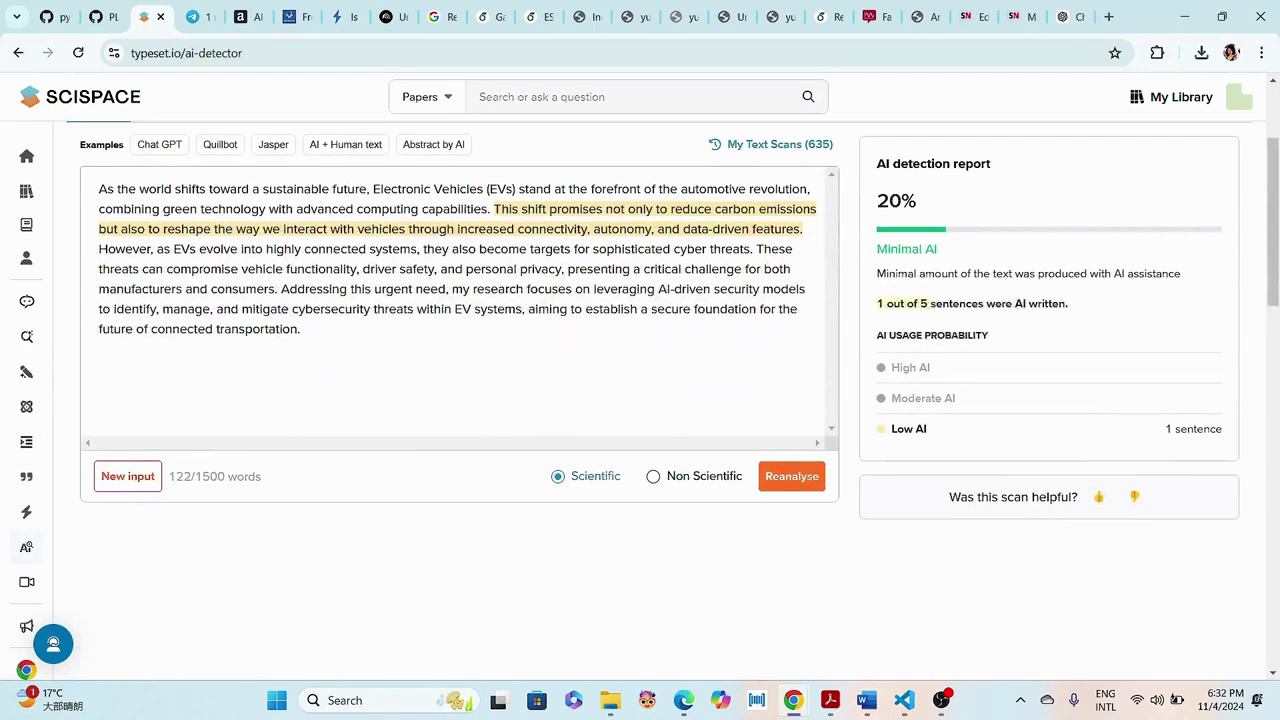
left_click_drag(300, 329, 98, 188)
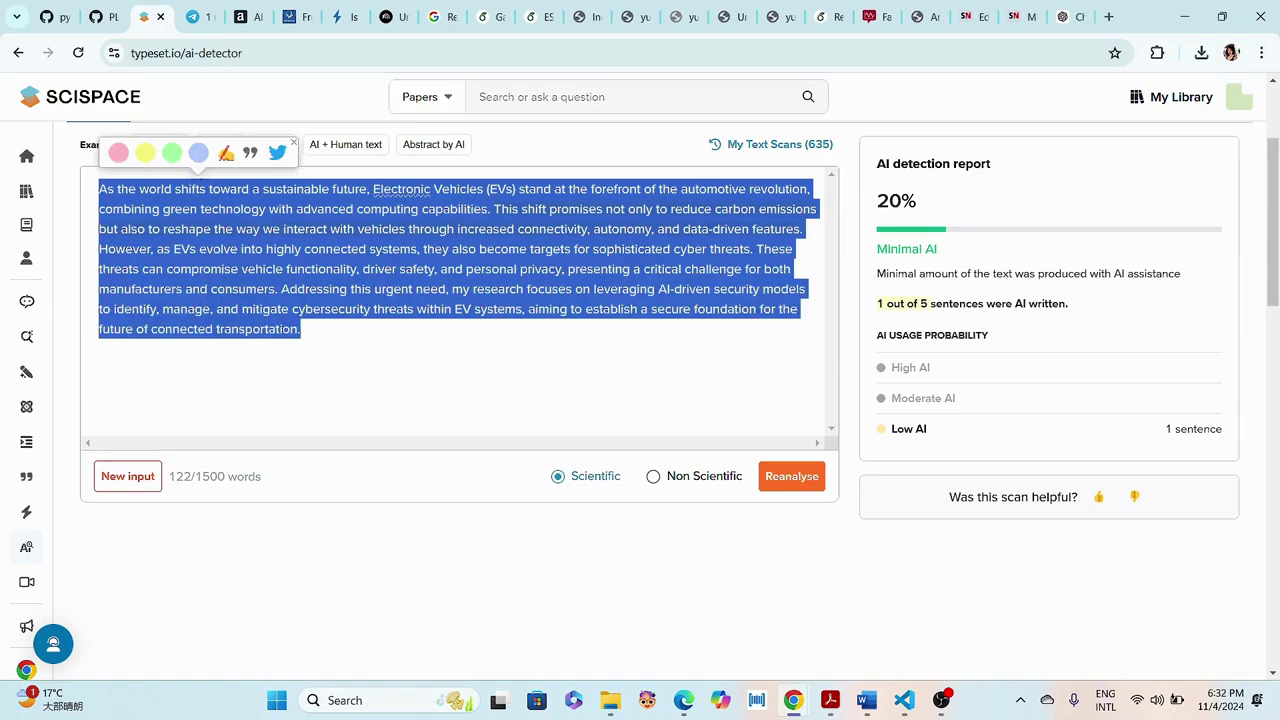
key("ctrl+v")
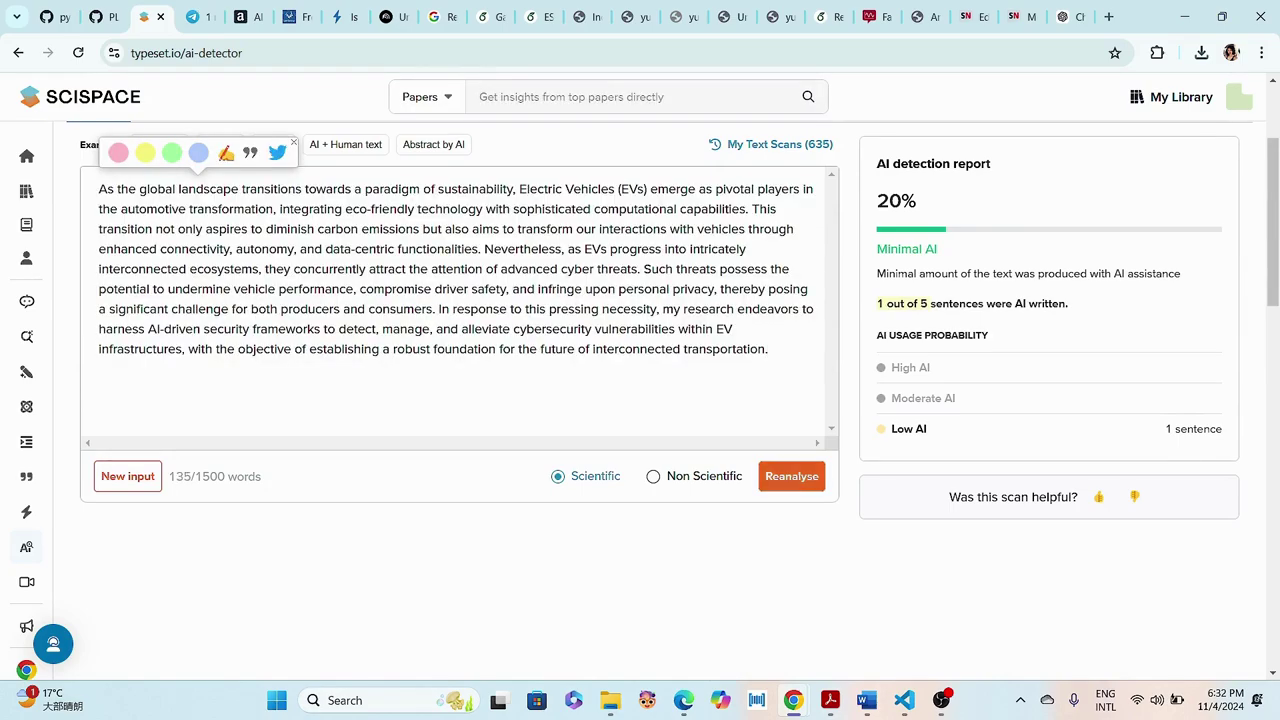
left_click(791, 476)
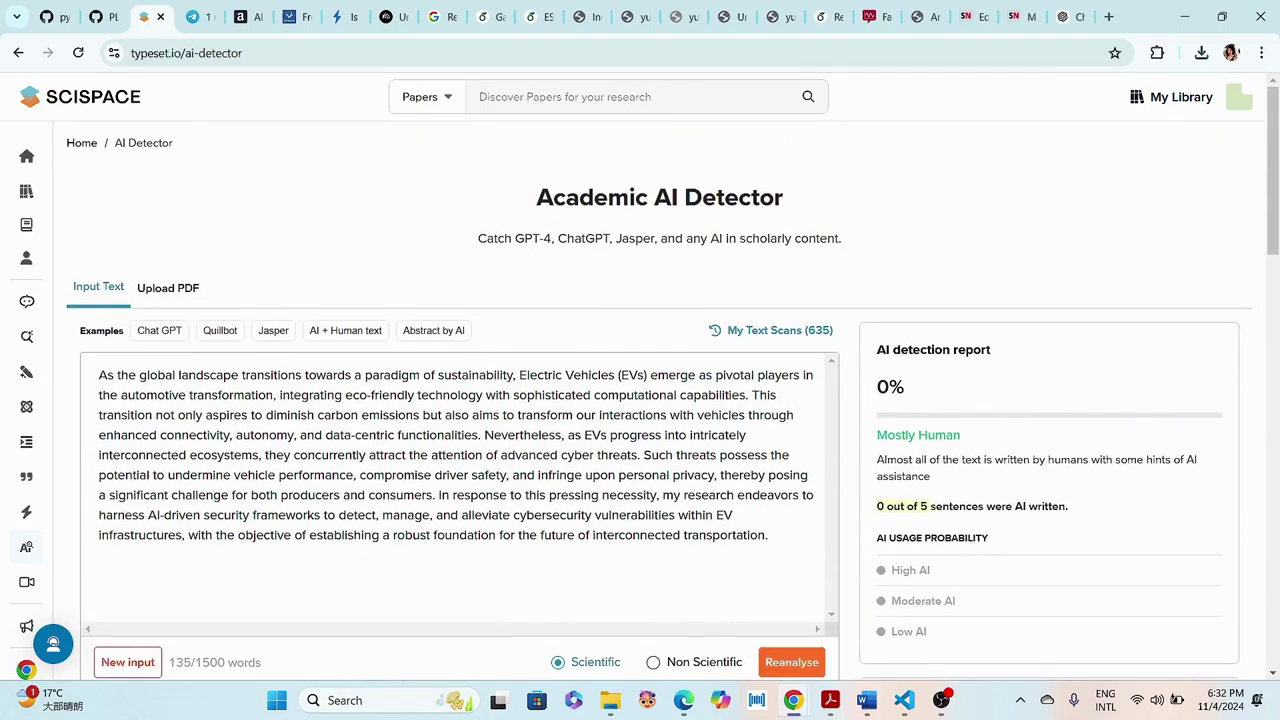
scroll(659, 400, "down", 1)
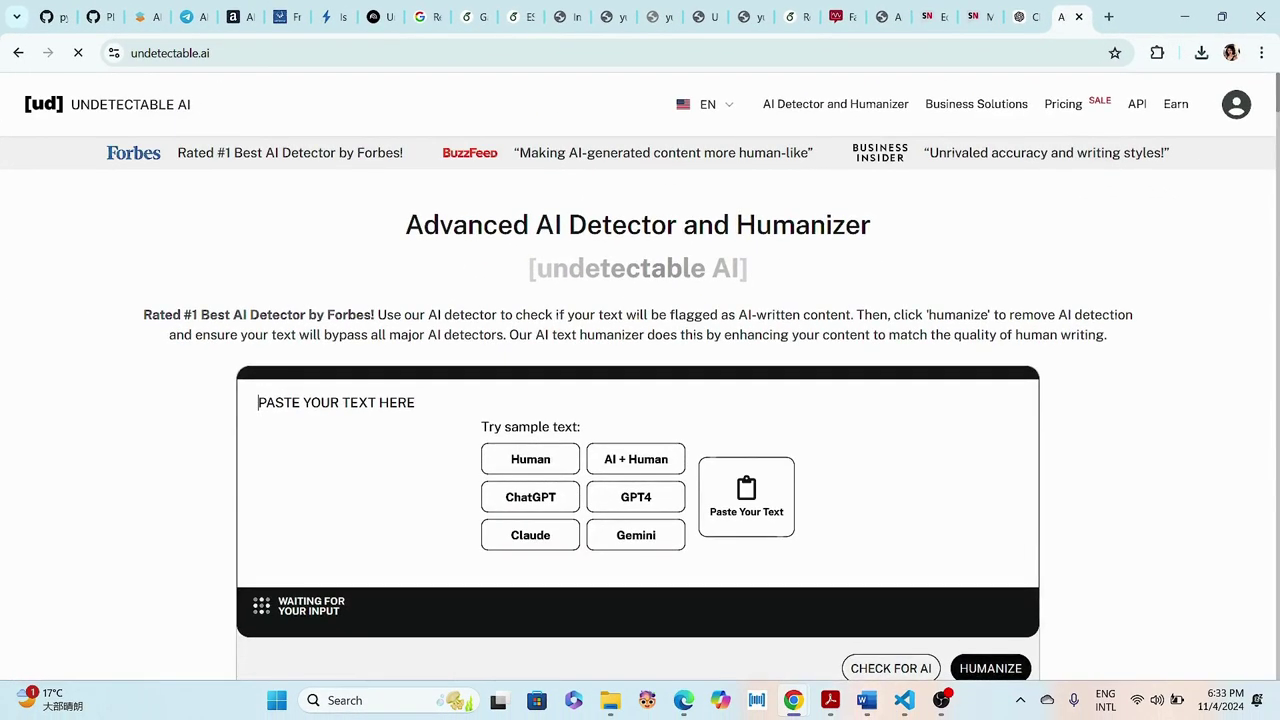
- On the Undetectable AI site, paste the paraphrased introduction, check it for AI, and dismiss the sign-up dialog
scroll(638, 408, "down", 4)
scroll(638, 408, "up", 2)
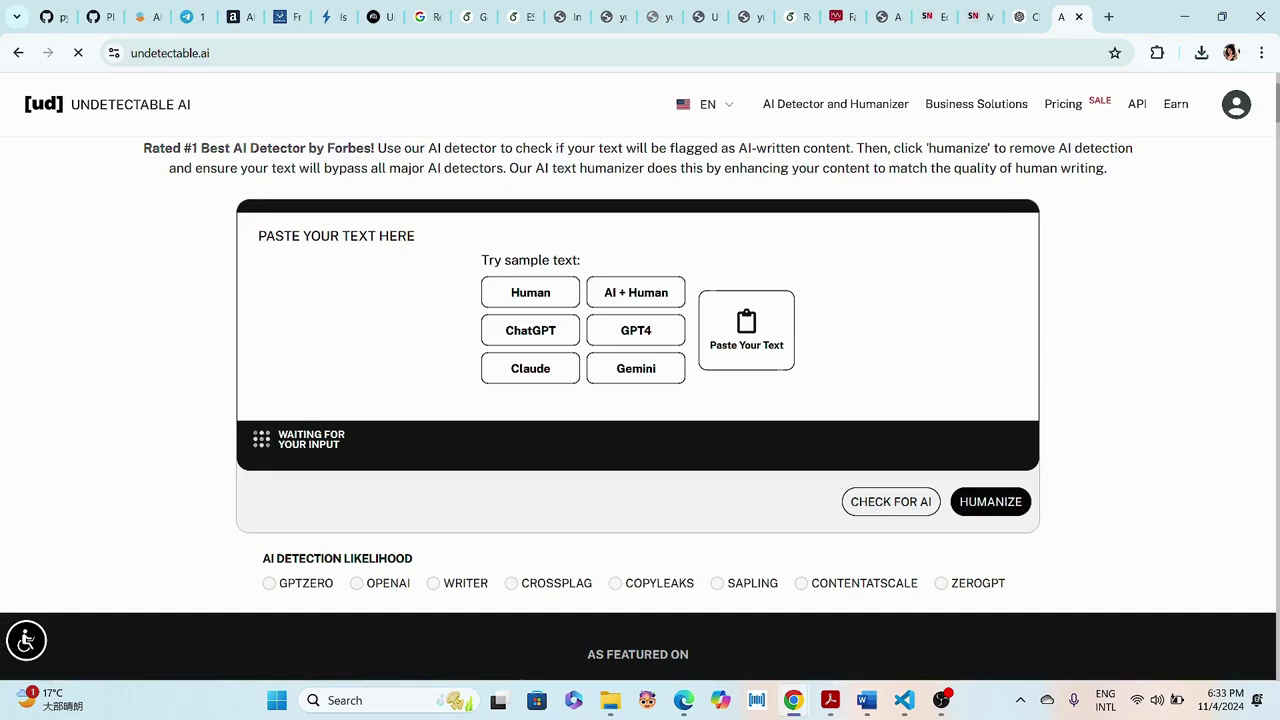
scroll(638, 408, "up", 2)
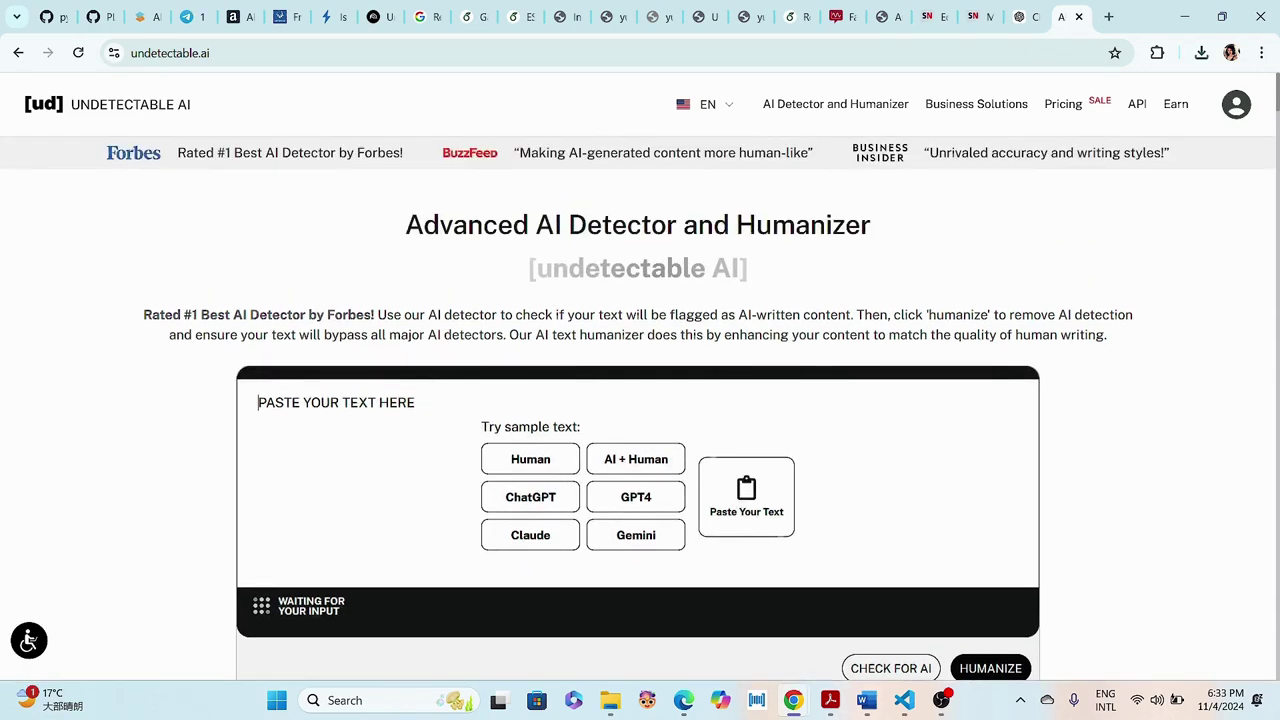
key("ctrl+v")
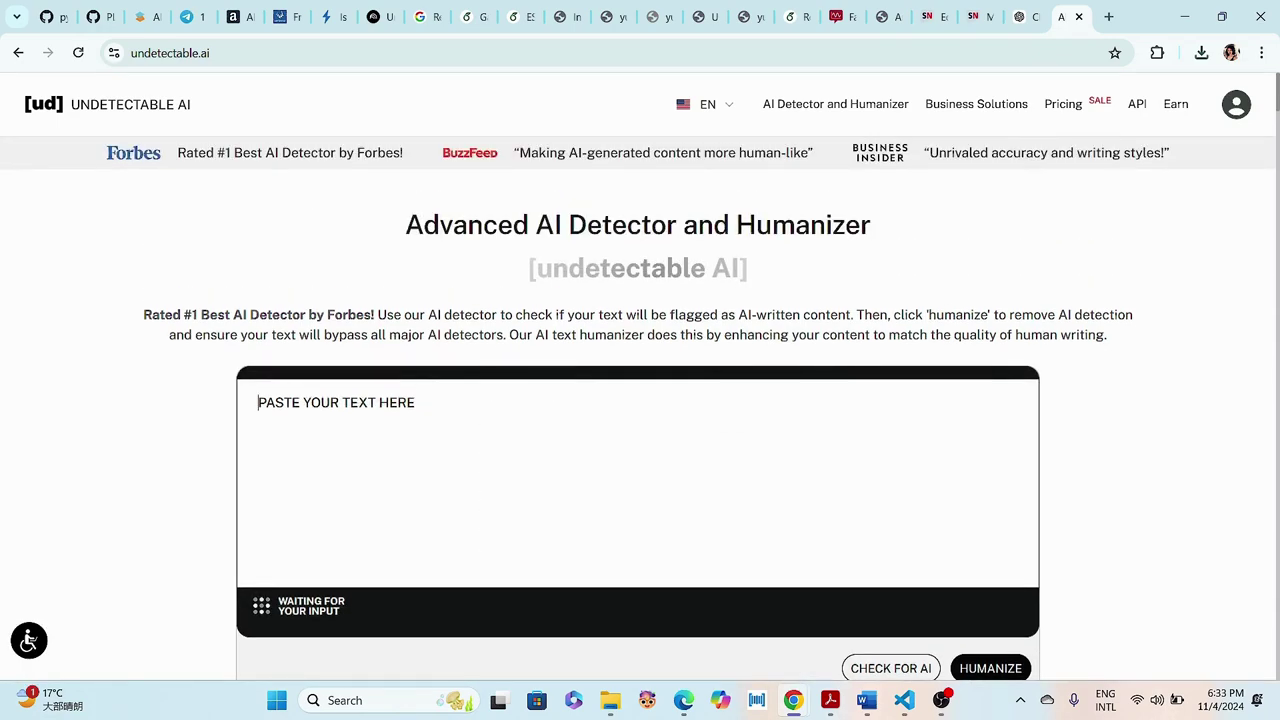
key("ctrl+v")
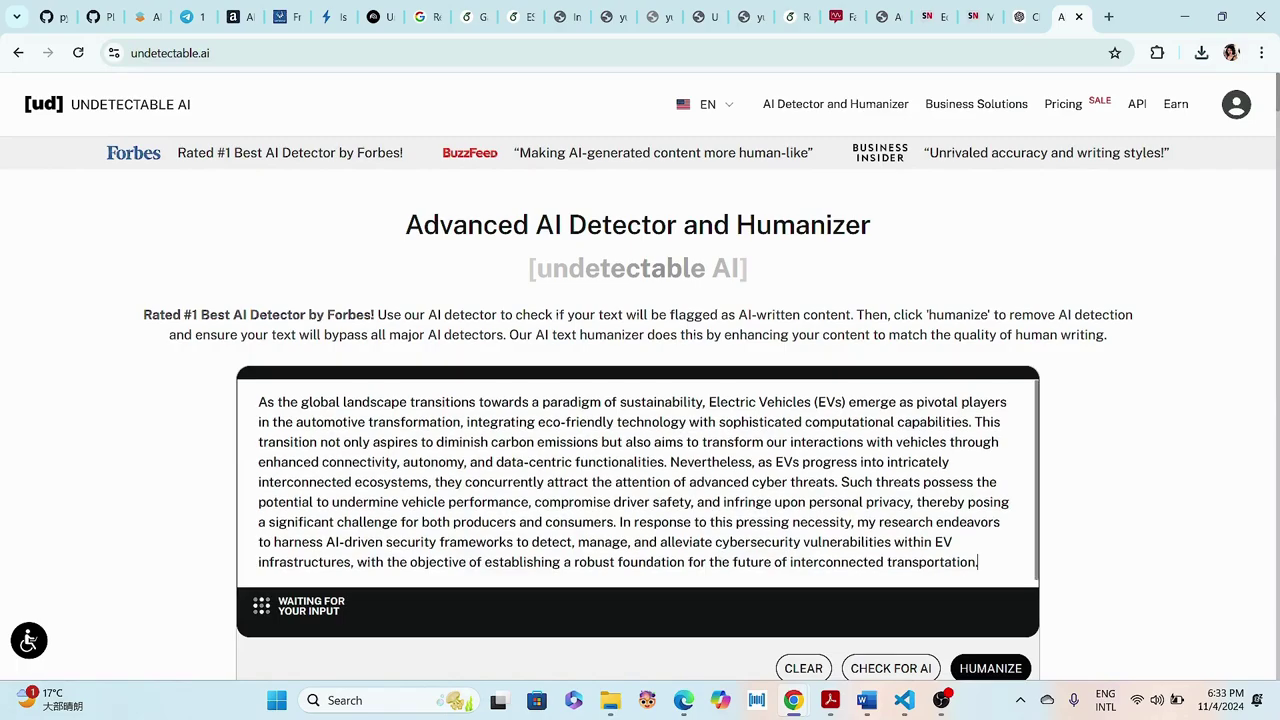
scroll(638, 420, "down", 2)
left_click(889, 500)
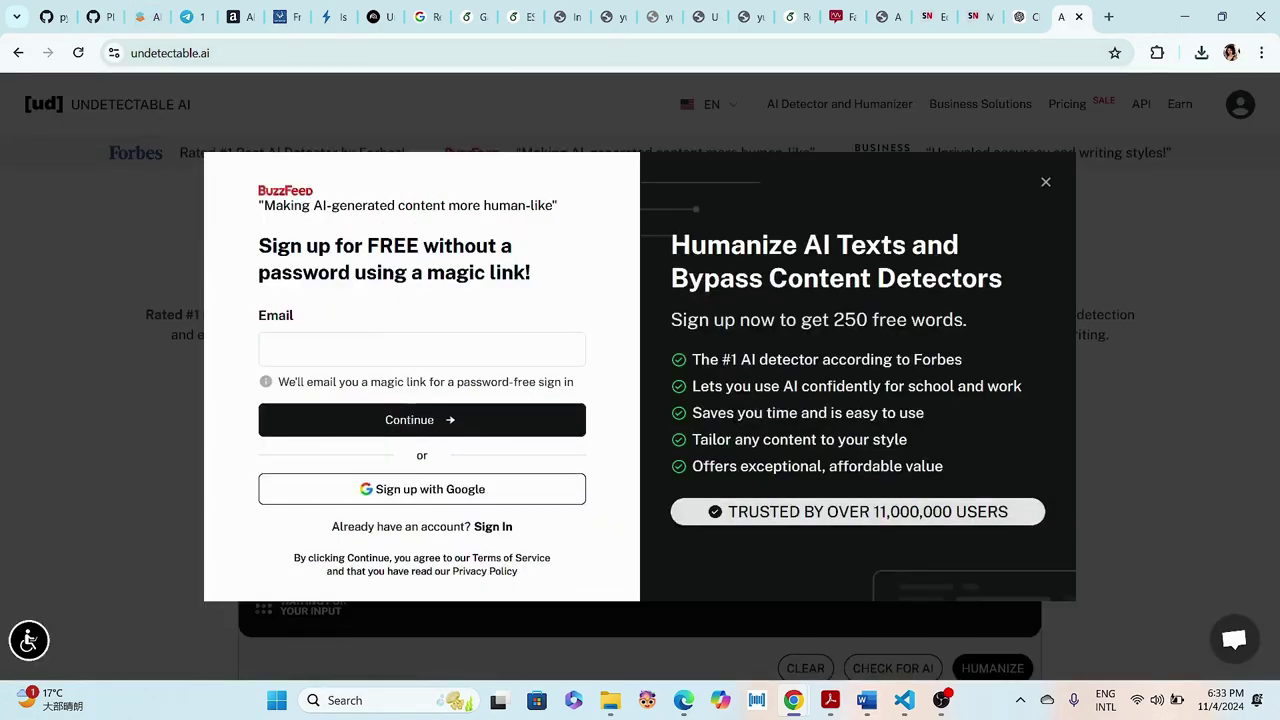
key("Escape")
- Switch to the ChatGPT research statement chat and copy the original expanded introduction paragraph from its reply
left_click(146, 16)
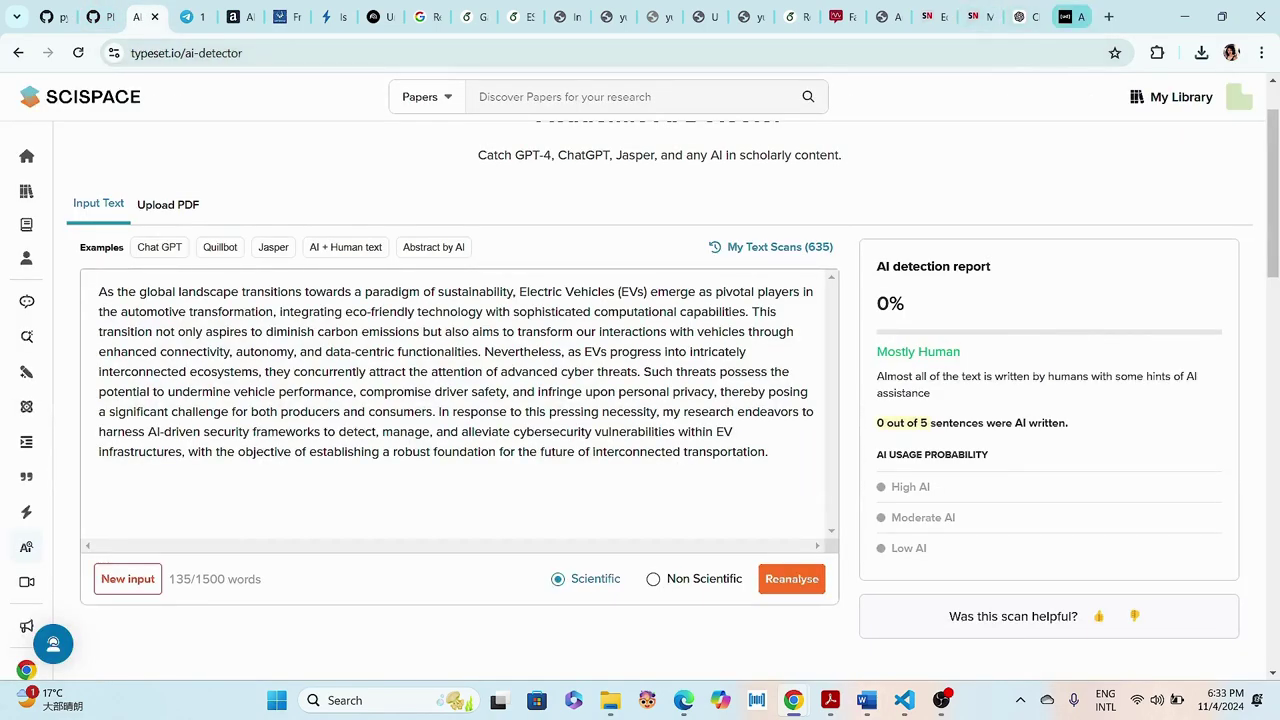
mouse_move(27, 530)
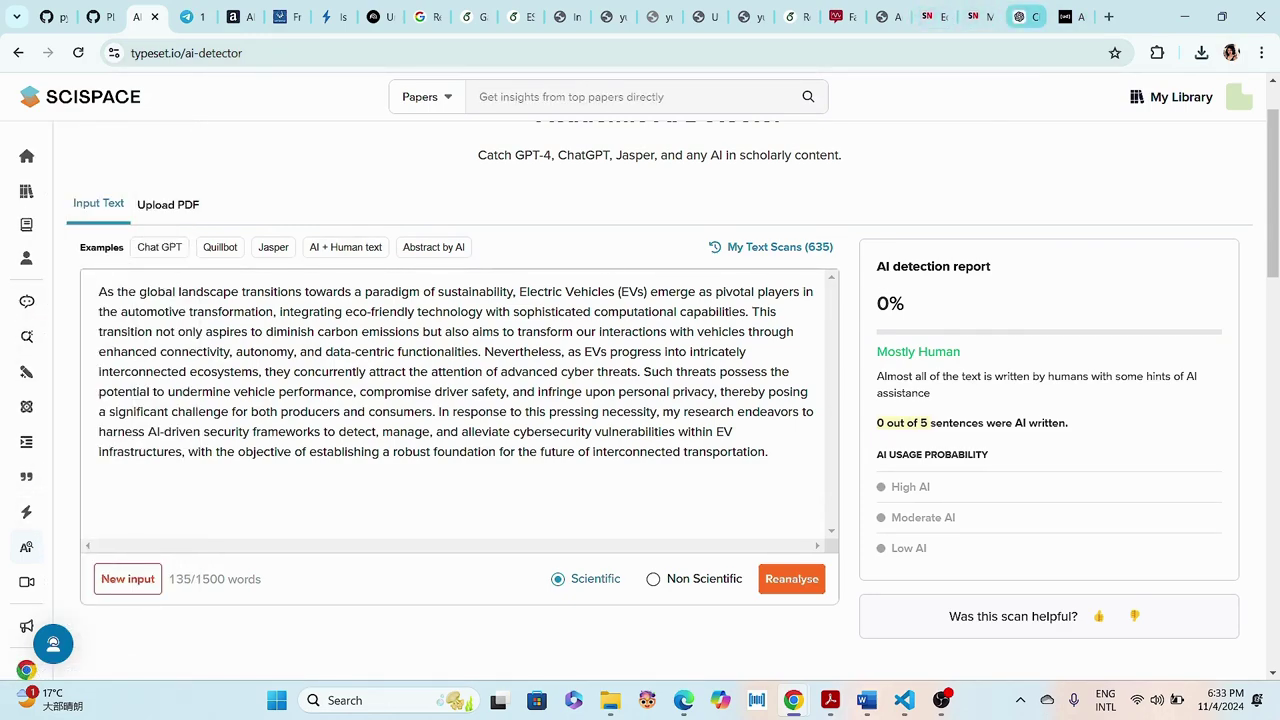
left_click(1025, 16)
scroll(503, 537, "up", 10)
scroll(764, 380, "up", 2)
left_click_drag(468, 363, 556, 573)
right_click(523, 433)
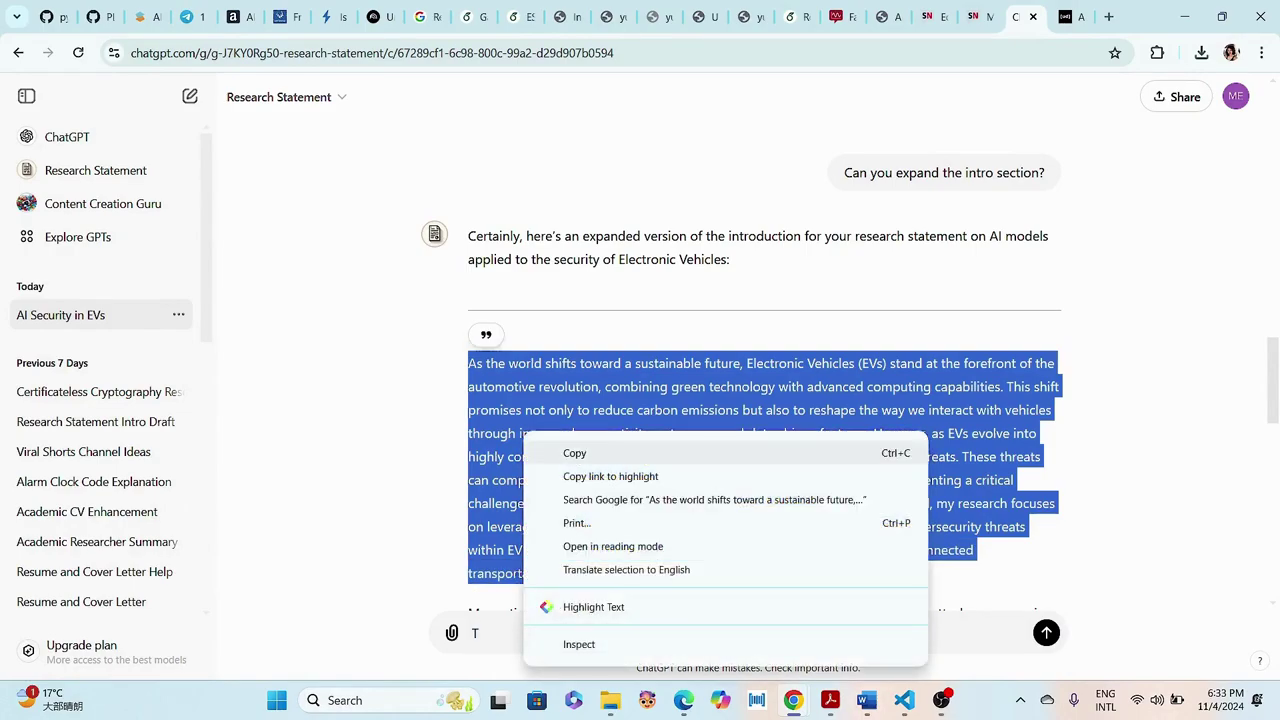
left_click(575, 453)
- Return to Undetectable AI, replace the paraphrased text with the copied original introduction, and check it for AI
left_click(1065, 16)
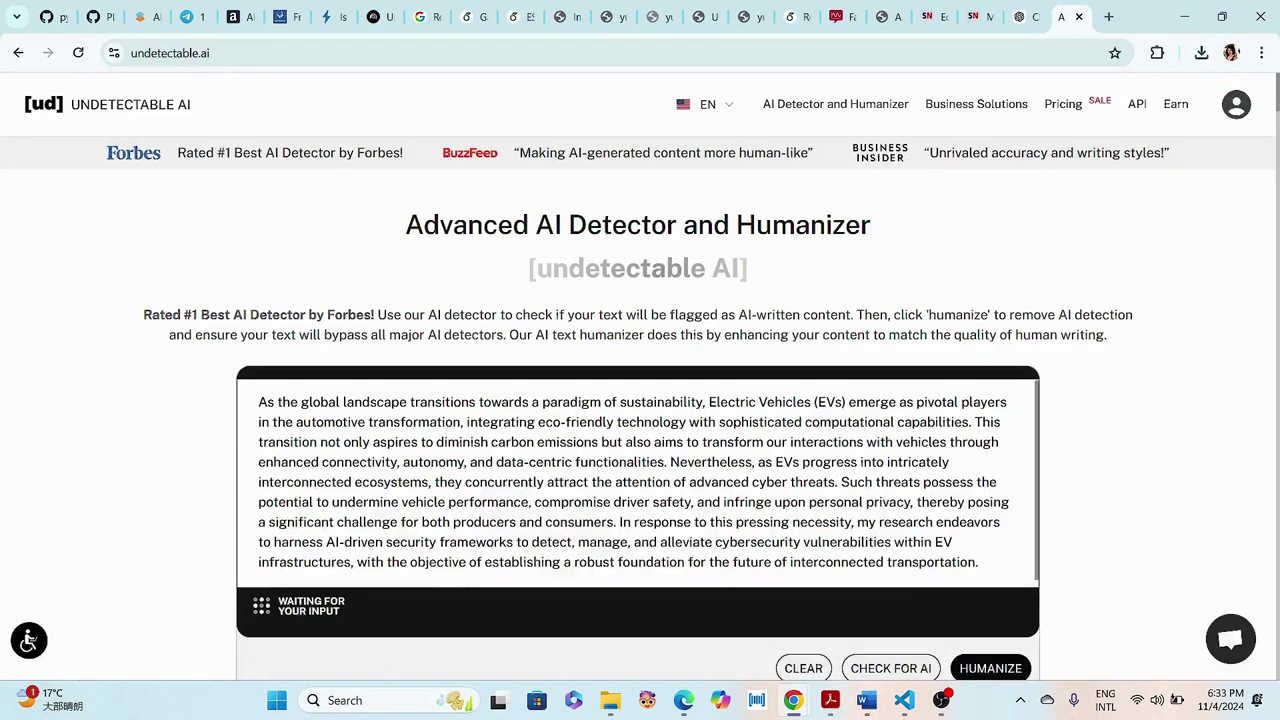
key("ctrl+a")
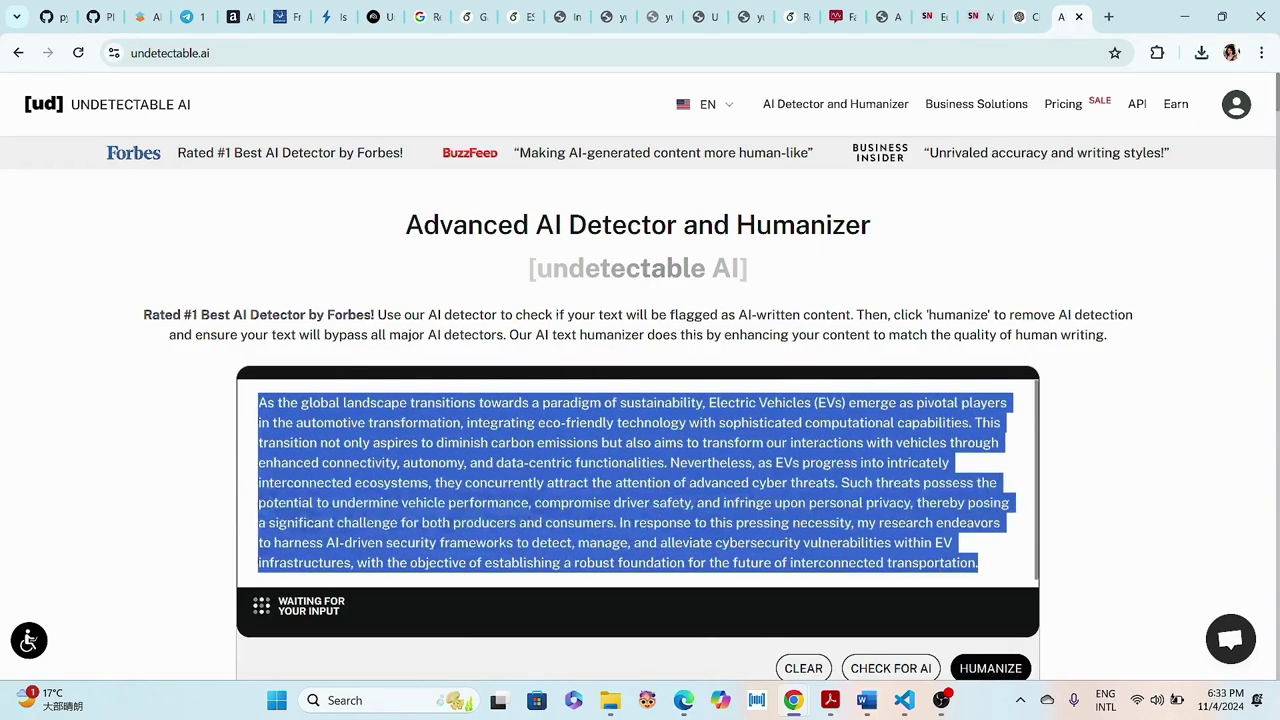
key("ctrl+v")
scroll(640, 400, "down", 3)
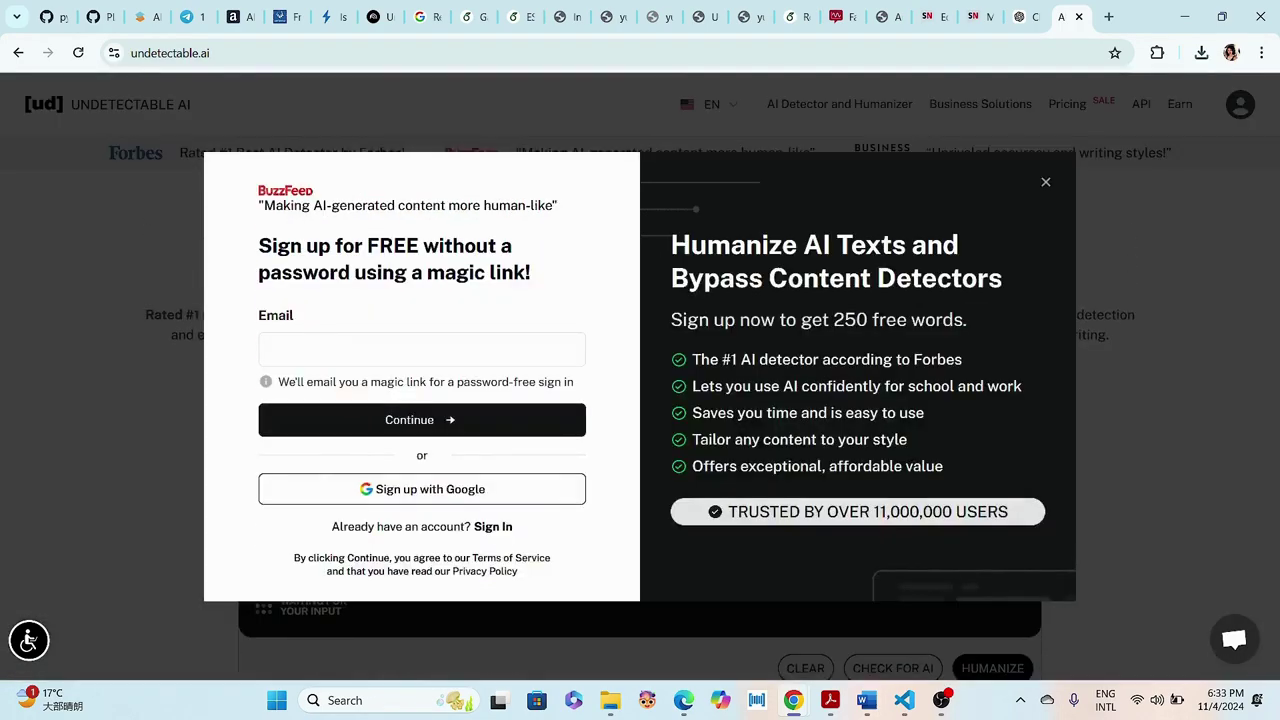
key("Escape")
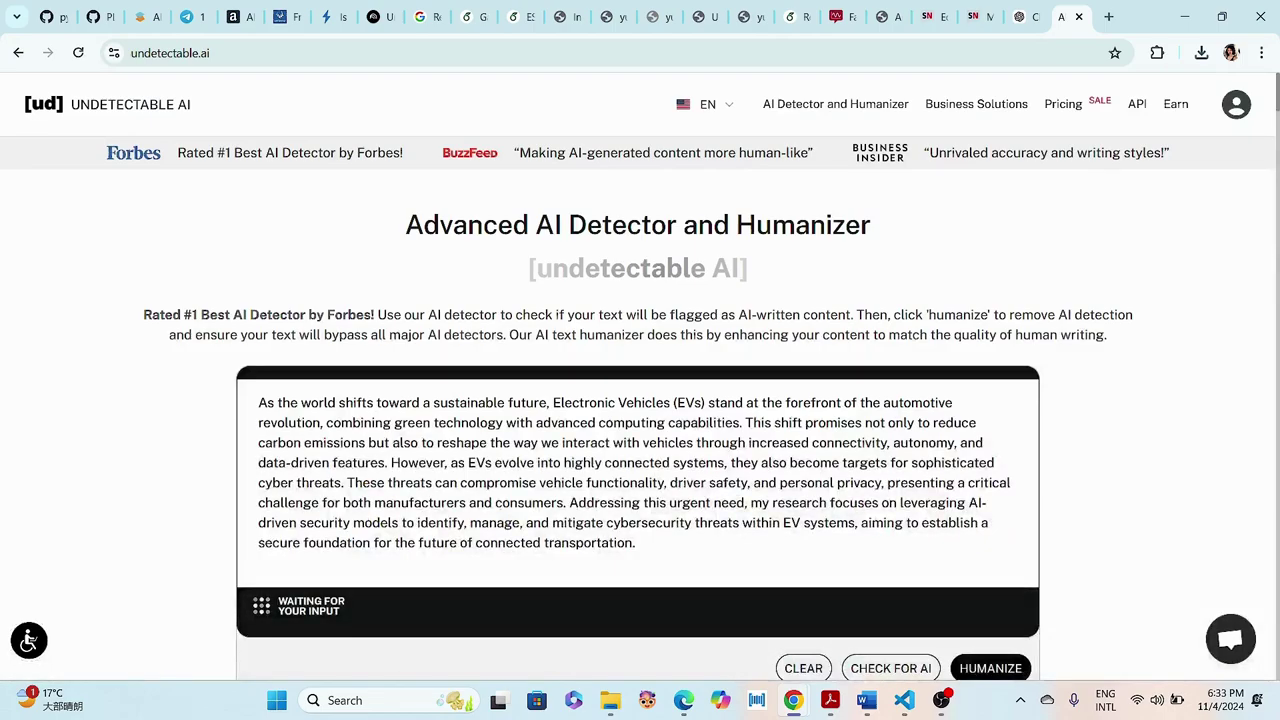
scroll(640, 400, "down", 3)
scroll(640, 400, "up", 1)
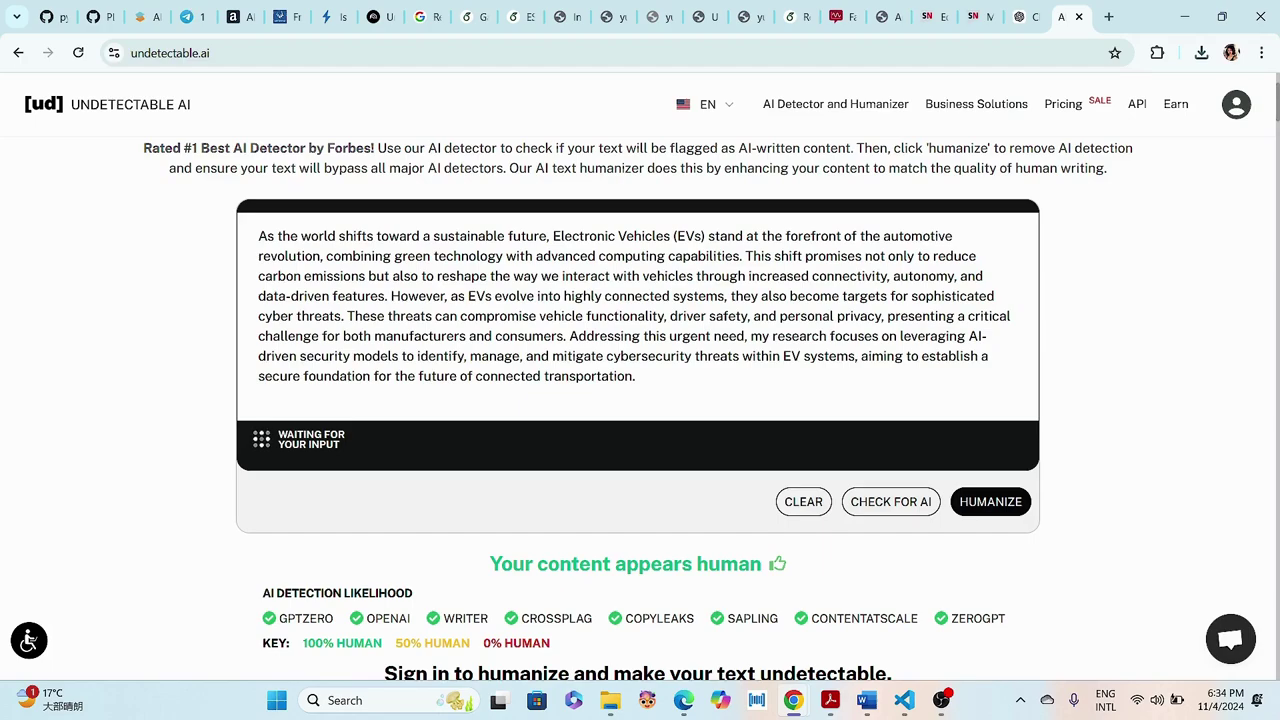
left_click(890, 501)
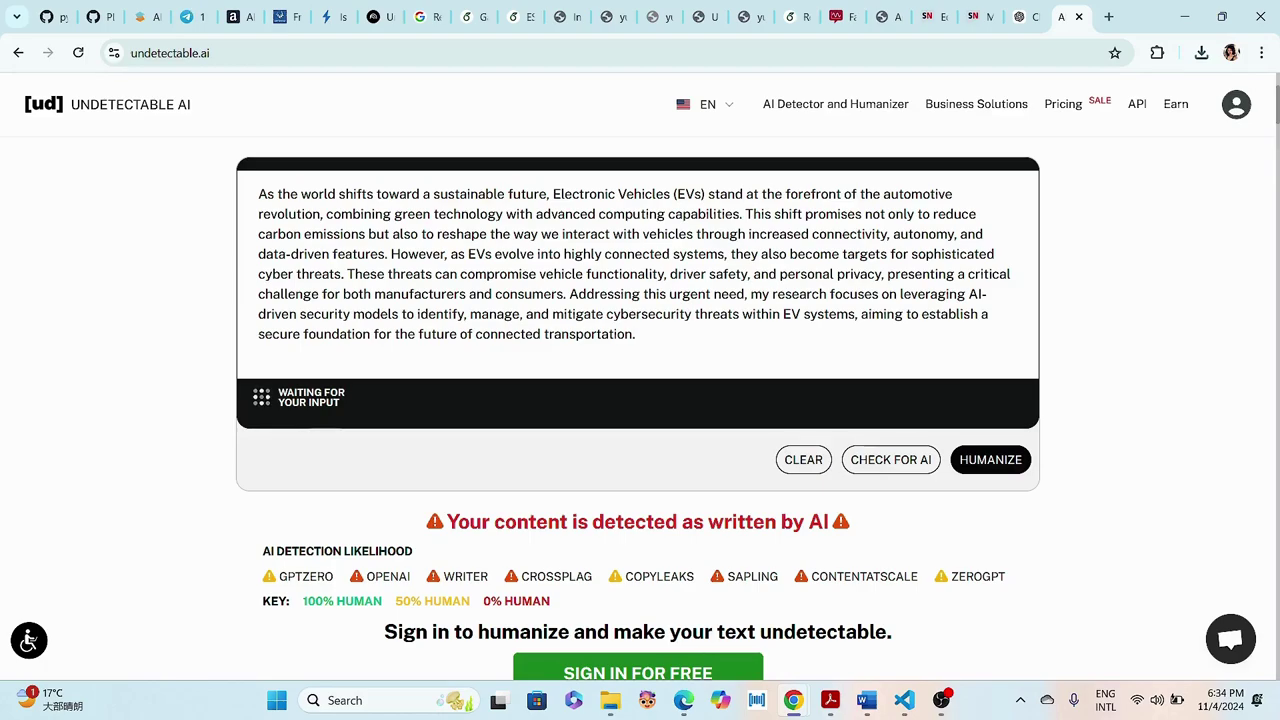
- Compare SciSpace's report on the paraphrased introduction with Undetectable AI's detector ratings for the original, dismissing the sign-up dialog
left_click(142, 16)
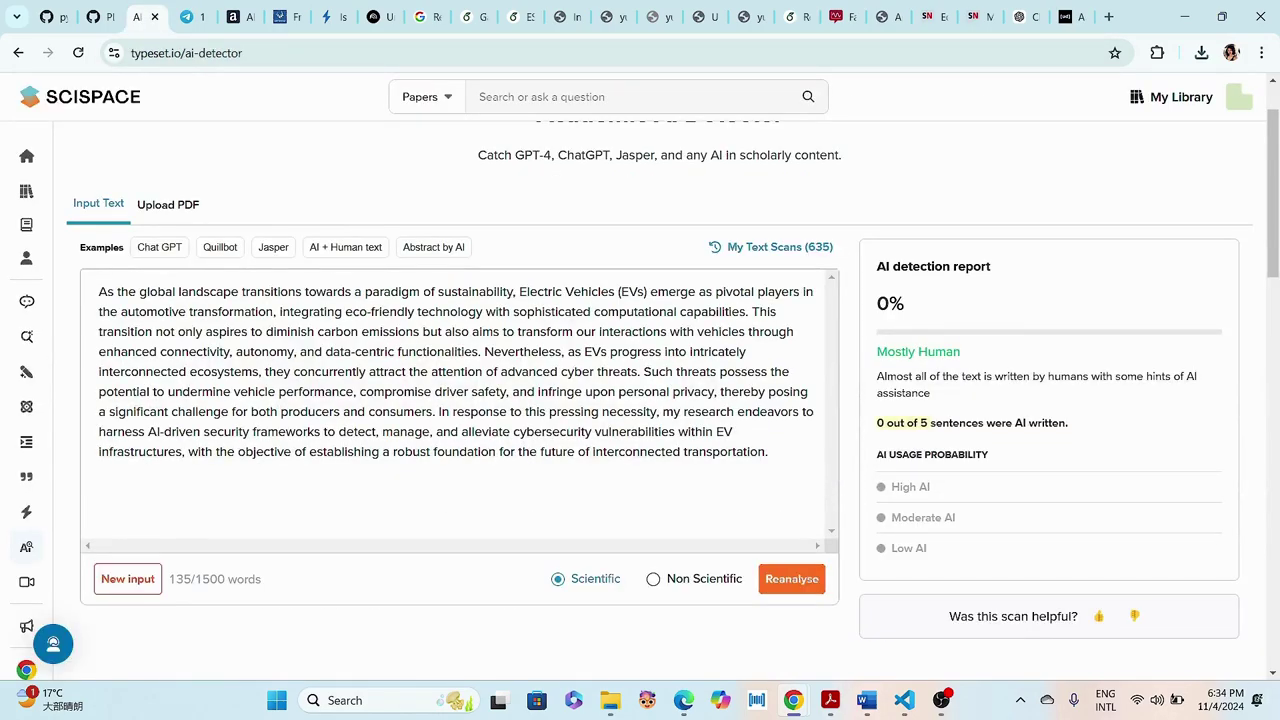
left_click(1068, 16)
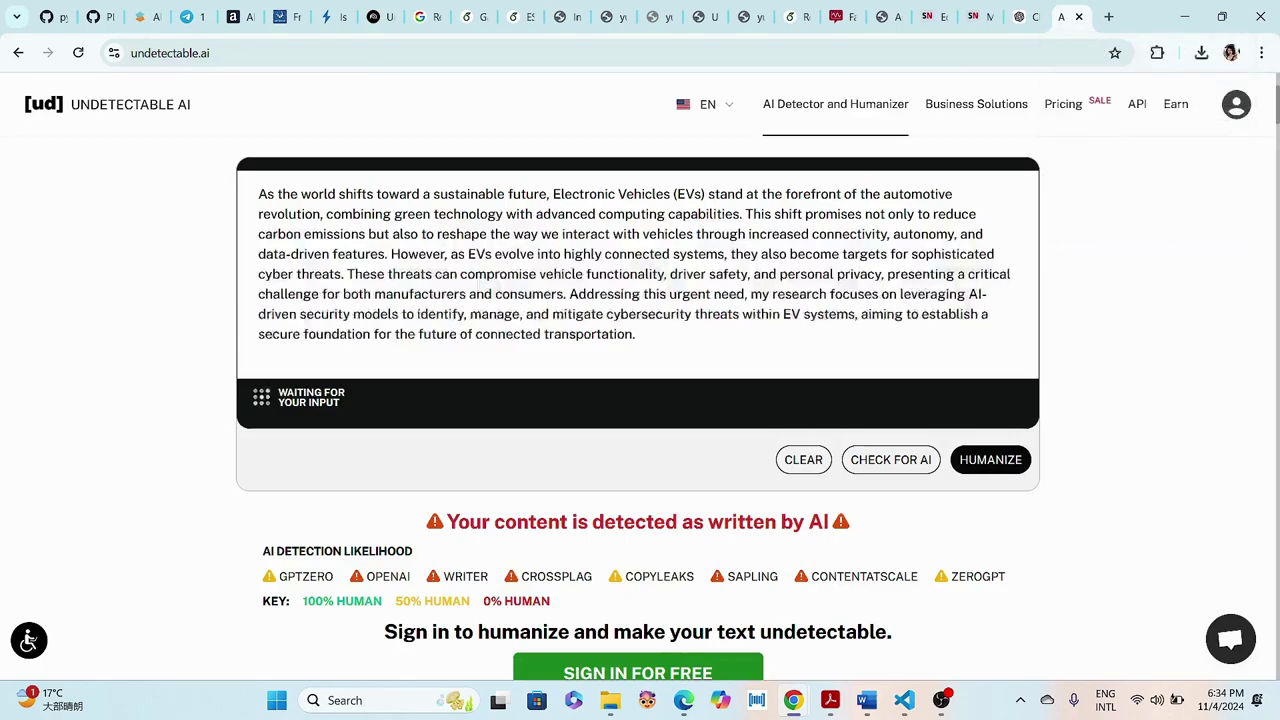
scroll(640, 400, "down", 1)
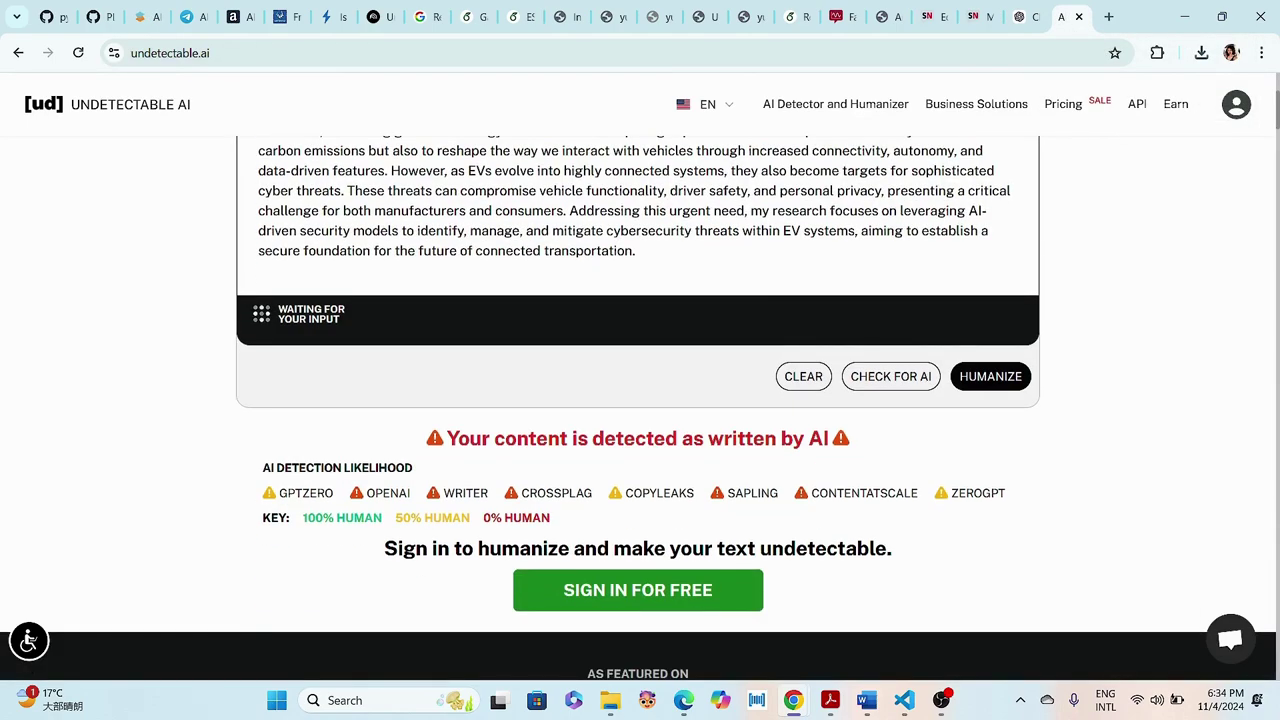
scroll(640, 400, "down", 2)
scroll(640, 400, "up", 4)
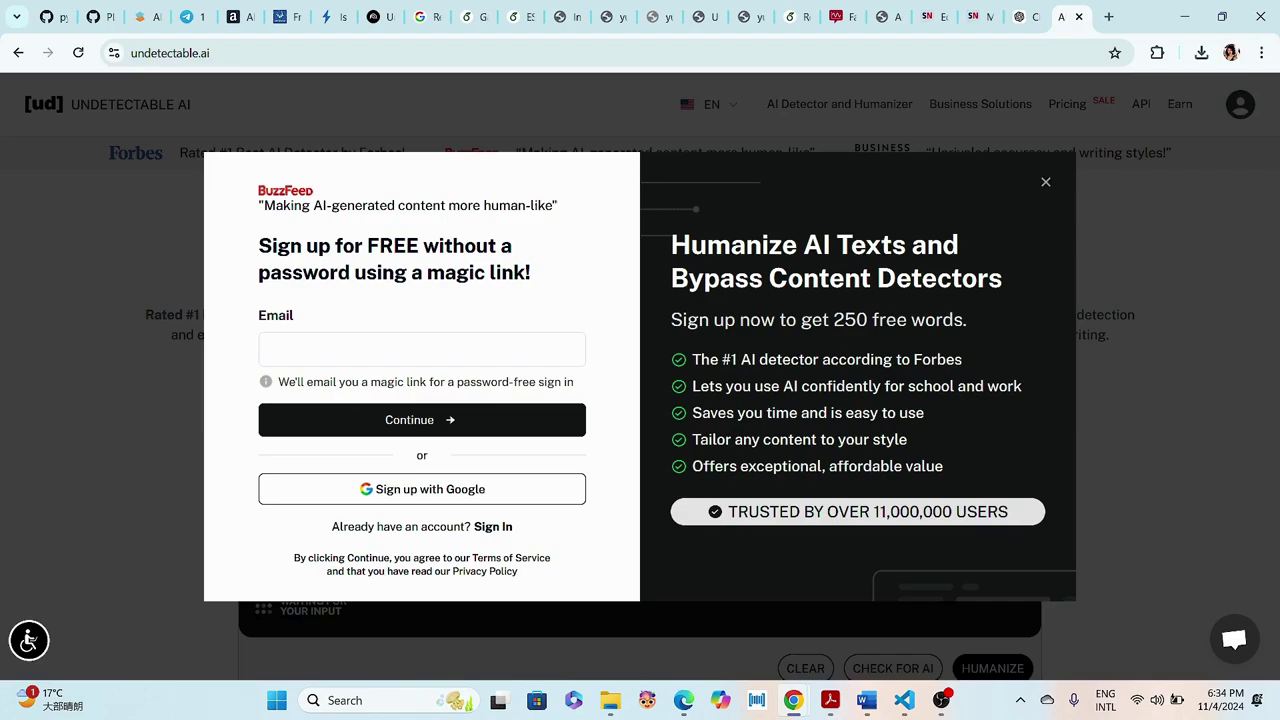
key("Escape")
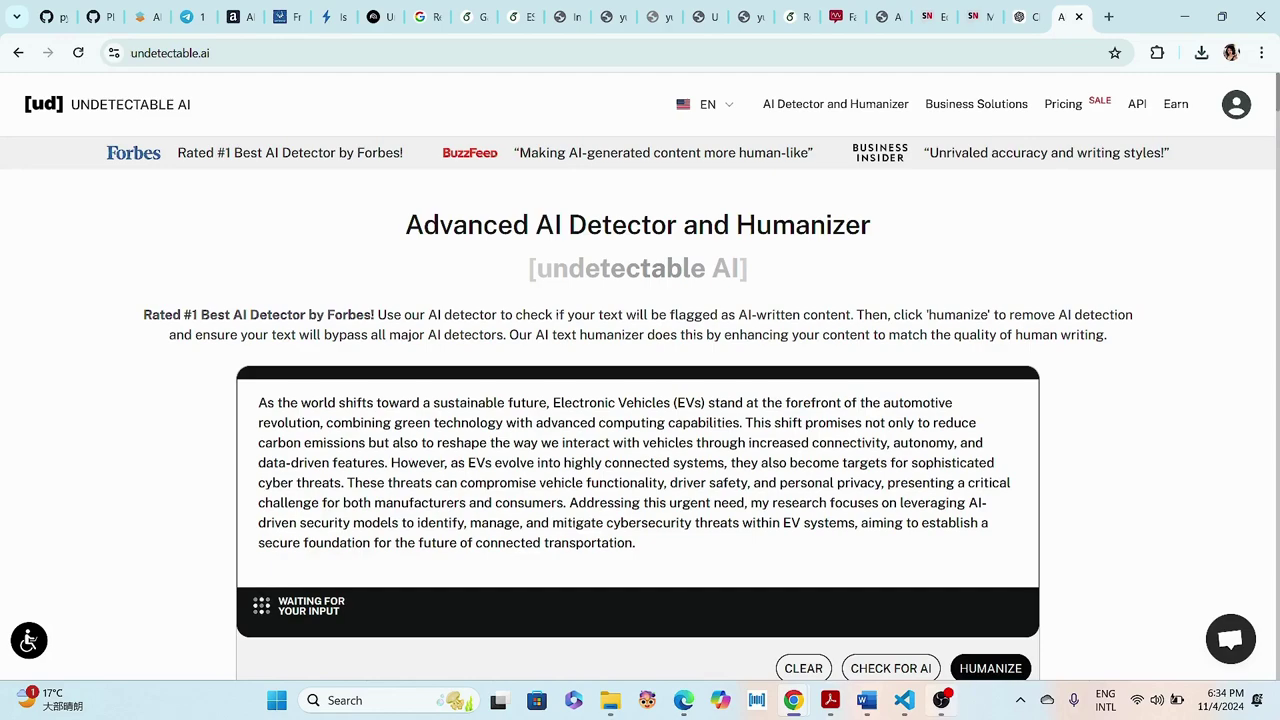
mouse_move(941, 700)
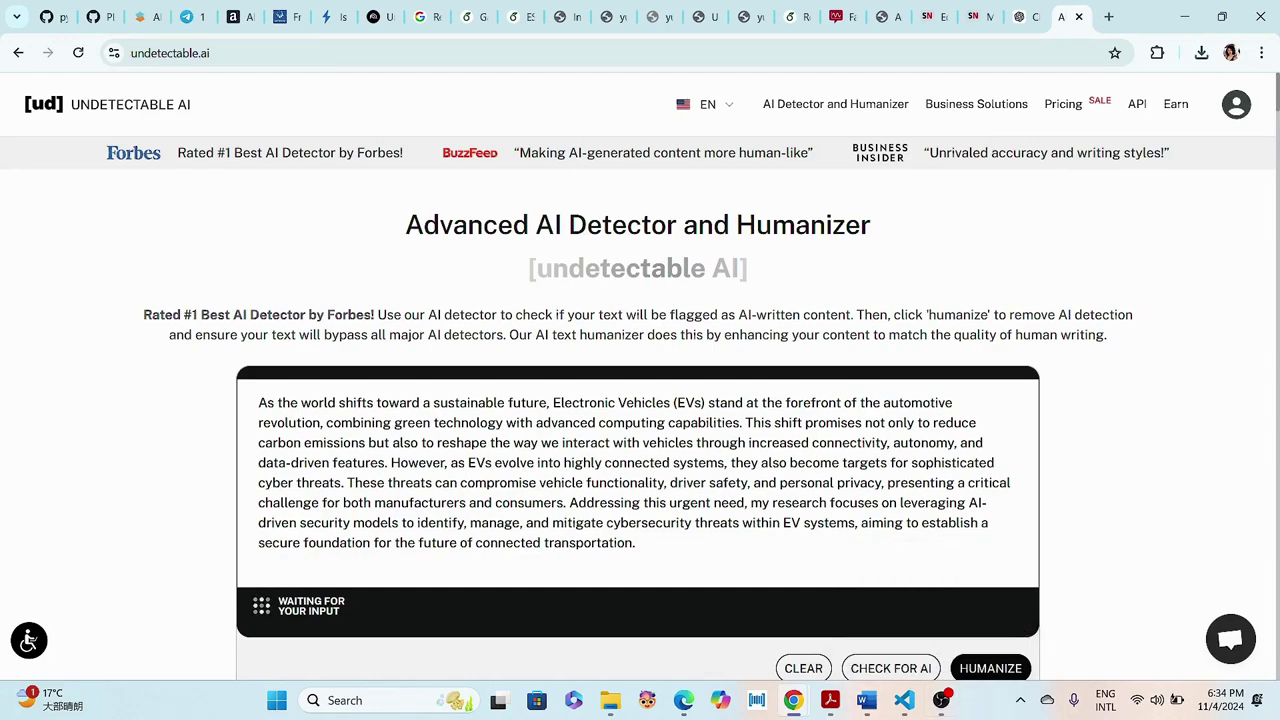